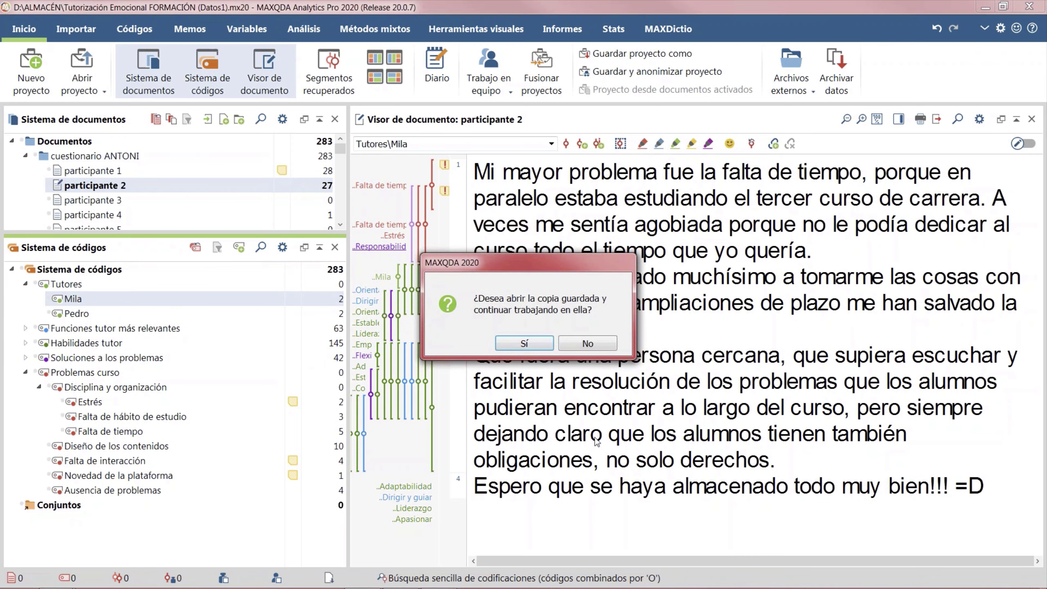
# Step: Open the saved copy and set up another anonymized save using the second code under Tutores, with the code name included
pyautogui.click(525, 343)
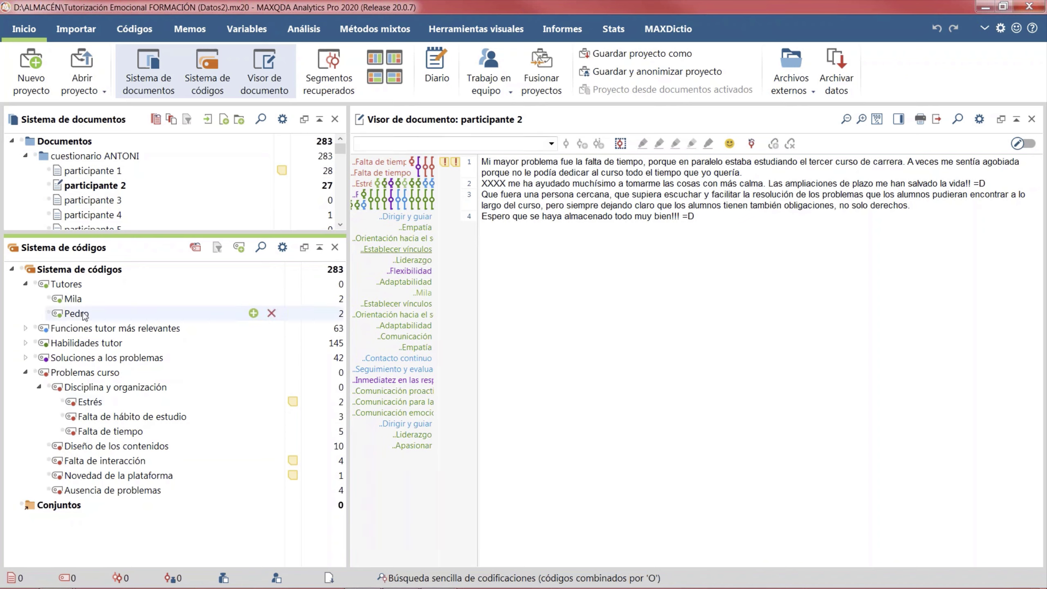
pyautogui.click(684, 71)
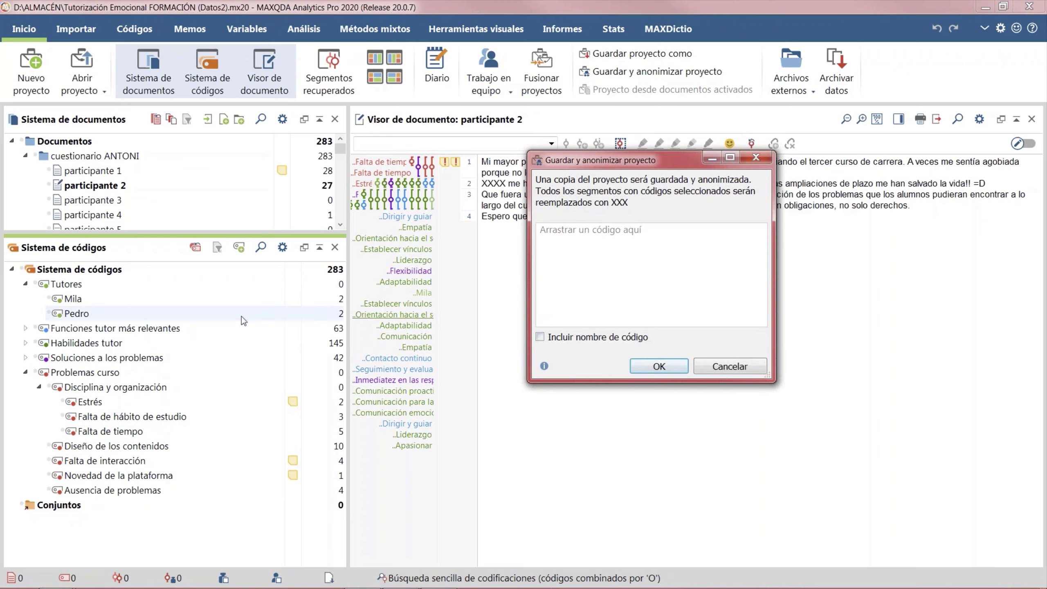
pyautogui.click(104, 314)
pyautogui.moveTo(104, 315); pyautogui.dragTo(614, 273)
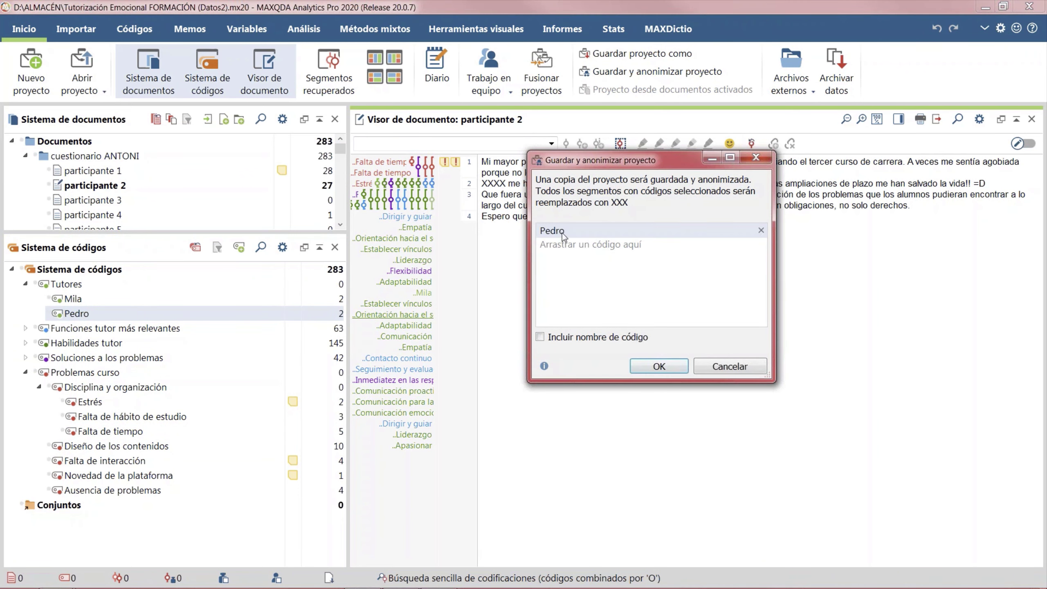
pyautogui.click(568, 341)
pyautogui.click(659, 366)
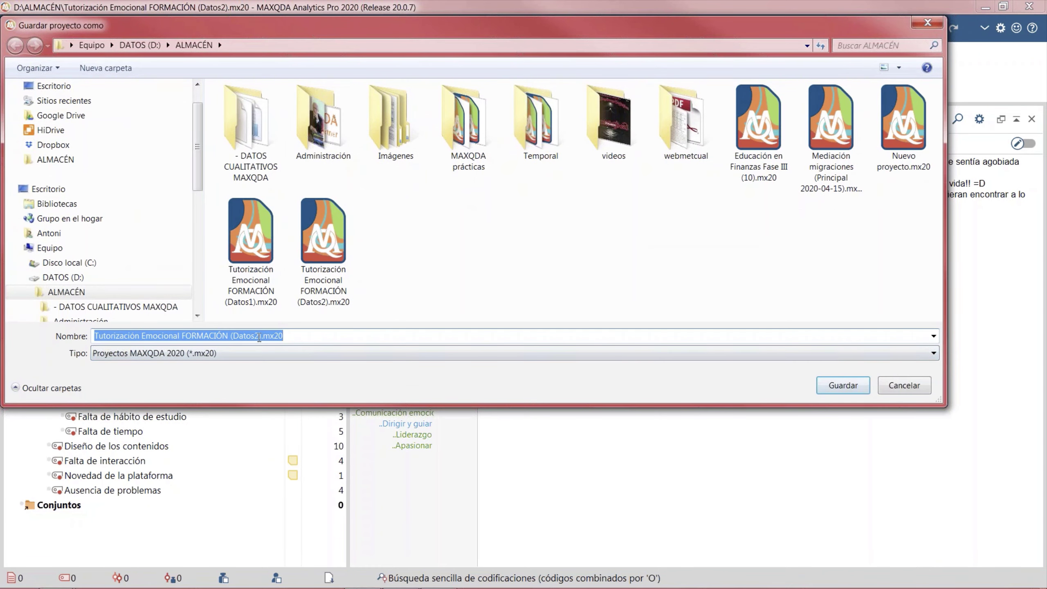
# Step: Save the anonymized project as Tutorización Emocional FORMACIÓN (Datos3).mx20 and open that copy to continue working in it
pyautogui.click(254, 336)
pyautogui.press('Delete')
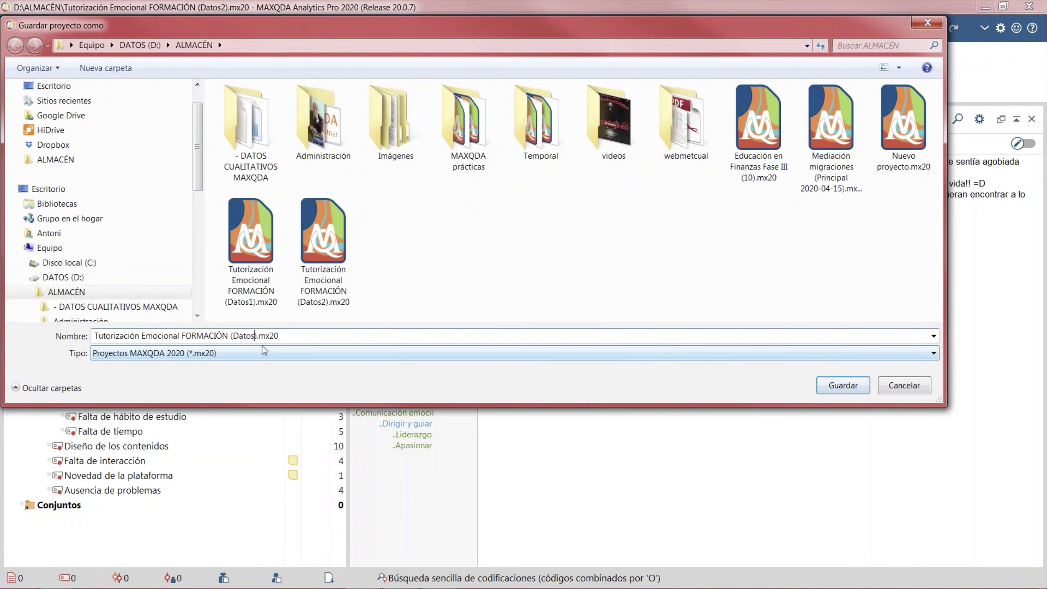
pyautogui.press('Return')
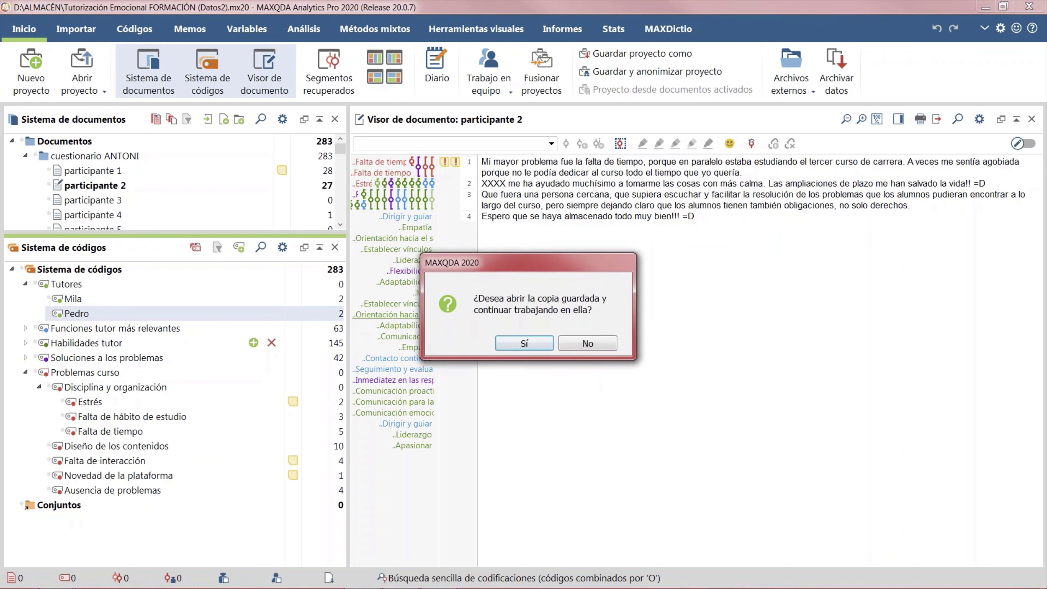
pyautogui.press('Return')
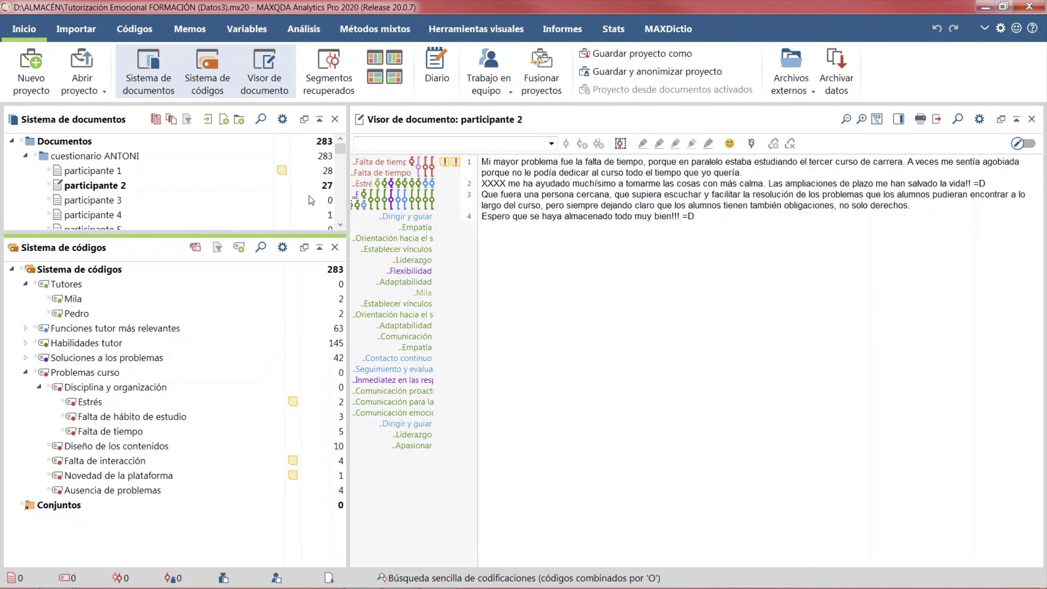
# Step: Review the segments coded with the second code under Tutores and inspect the one in participante 1 with the text enlarged
pyautogui.click(85, 314)
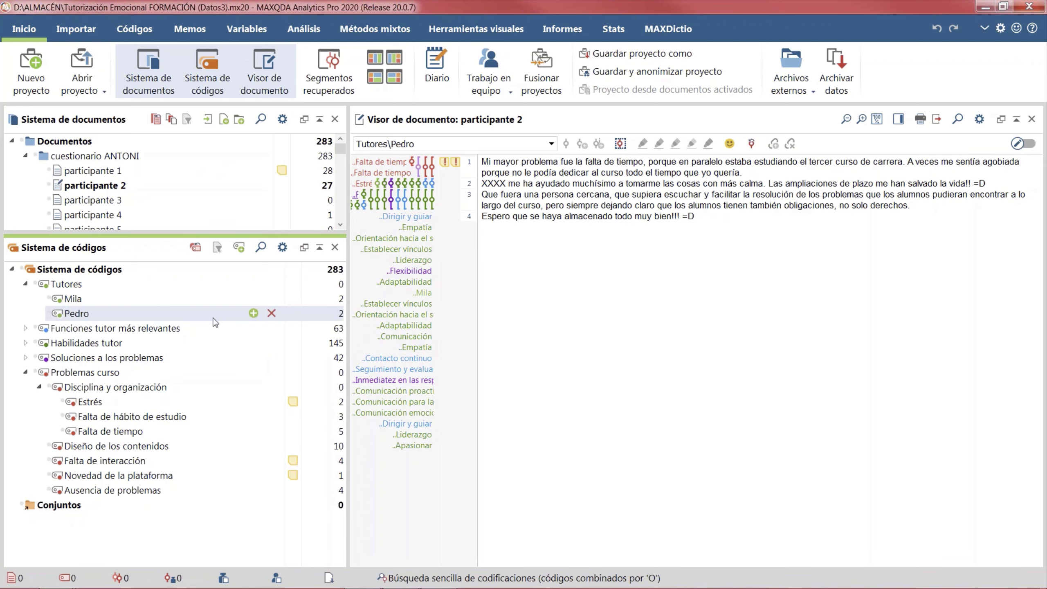
pyautogui.doubleClick(211, 318)
pyautogui.click(507, 263)
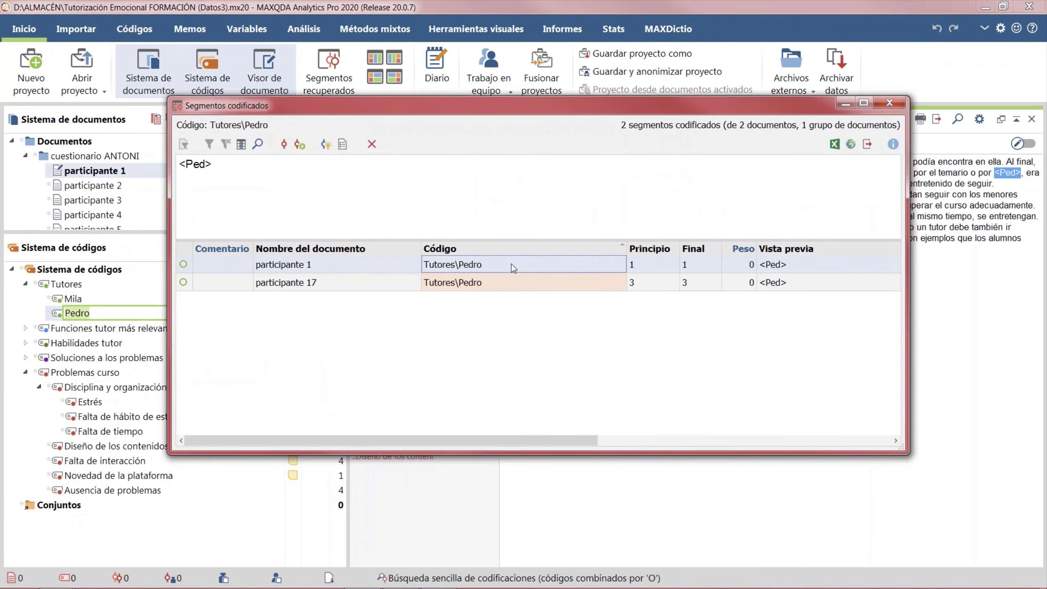
pyautogui.click(890, 103)
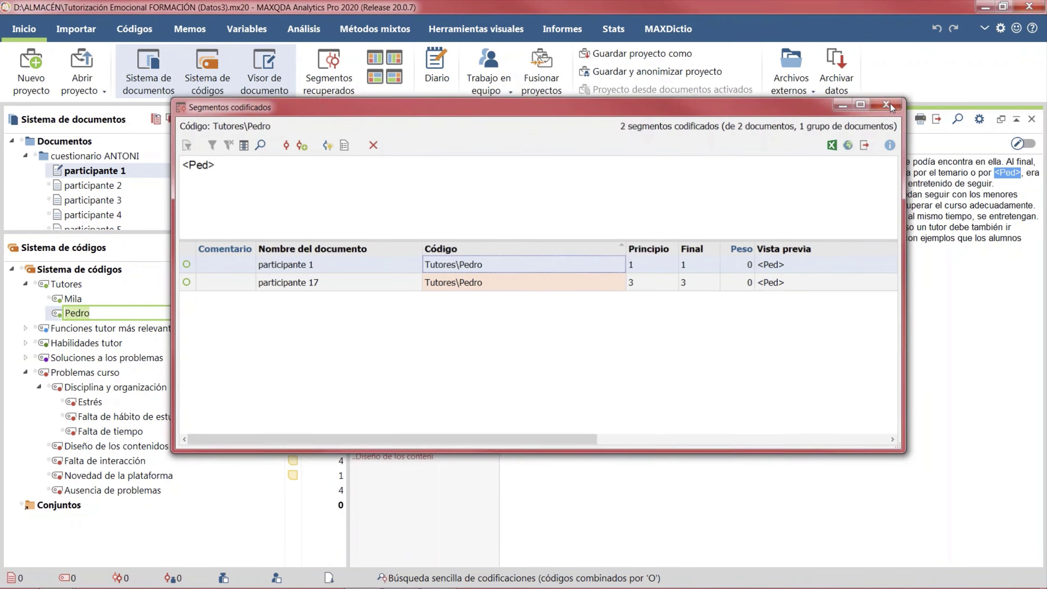
pyautogui.click(1003, 176)
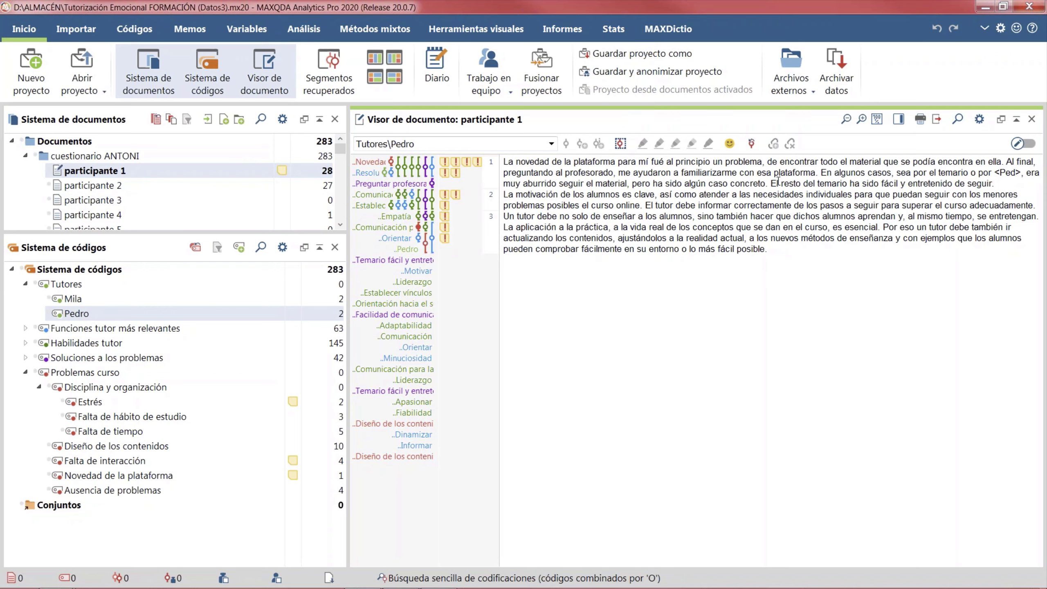
pyautogui.click(588, 205)
pyautogui.scroll(2, 624, 389)
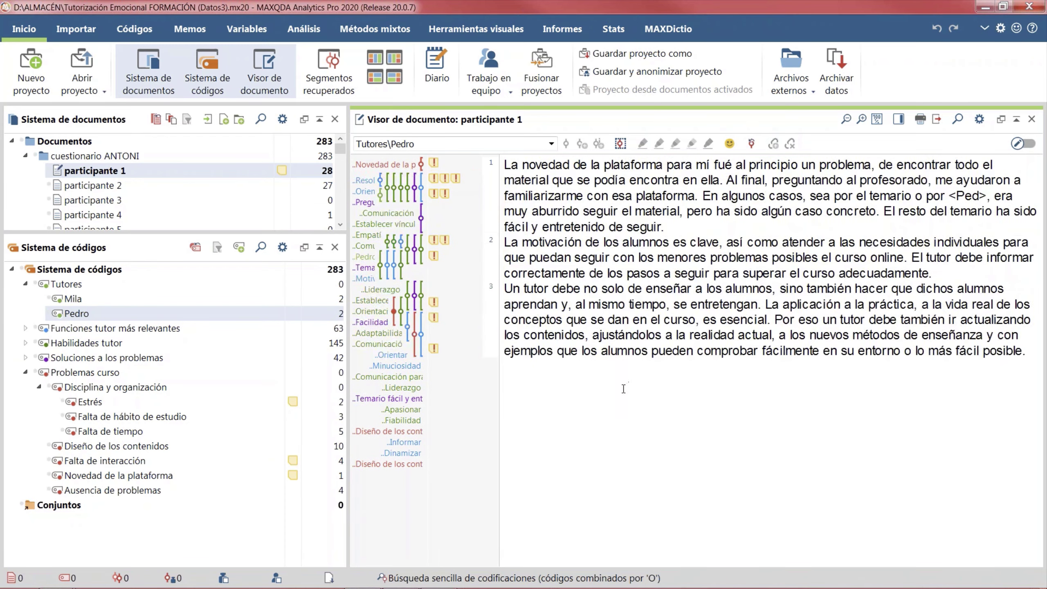
# Step: Turn on edit mode for participante 1, show the search bar with its find-and-replace option, and turn edit mode off
pyautogui.click(1027, 144)
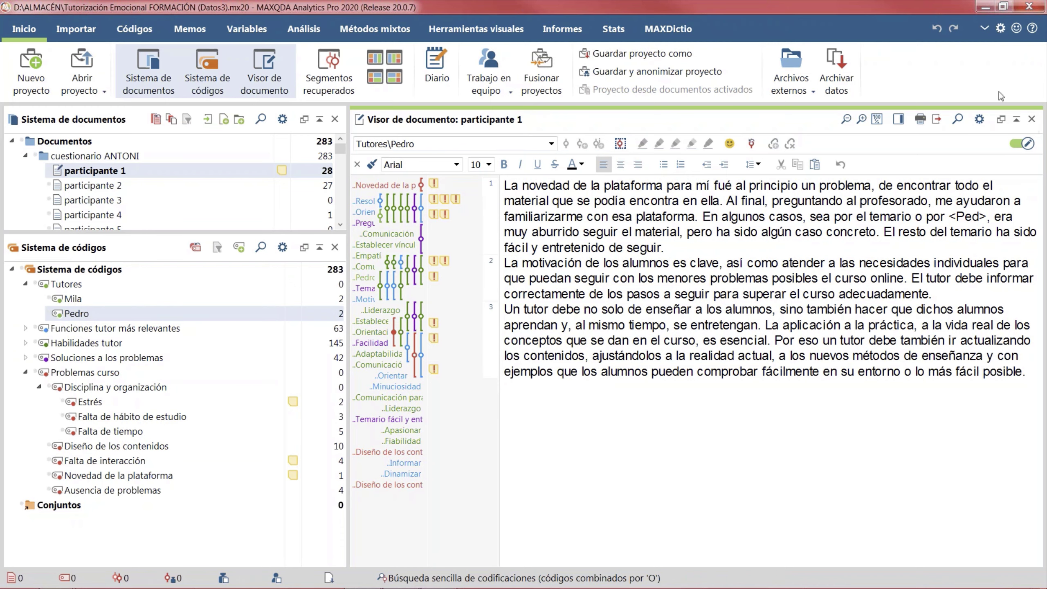
pyautogui.click(958, 119)
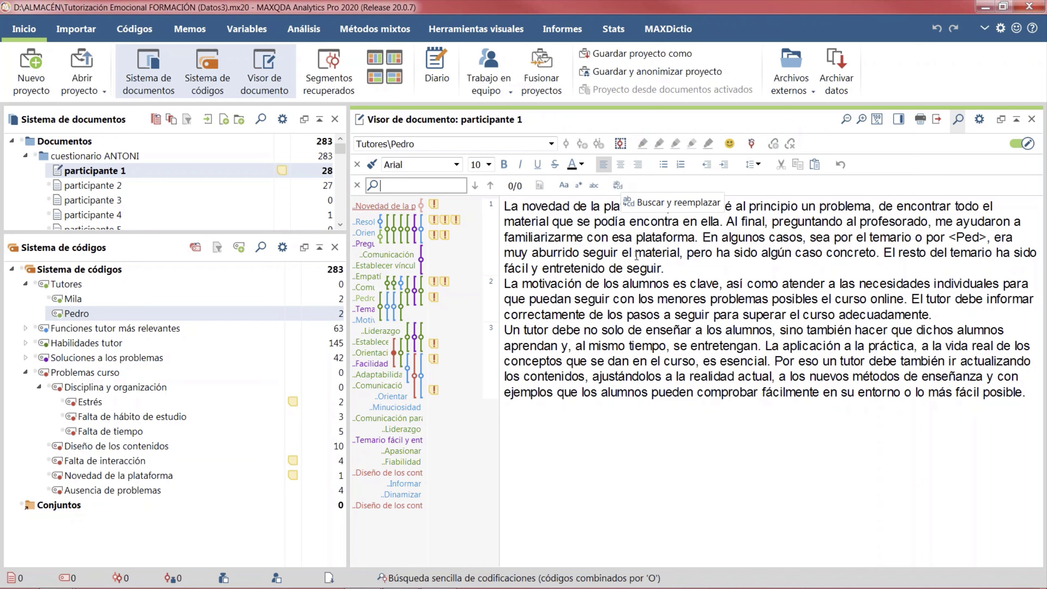
pyautogui.click(1022, 144)
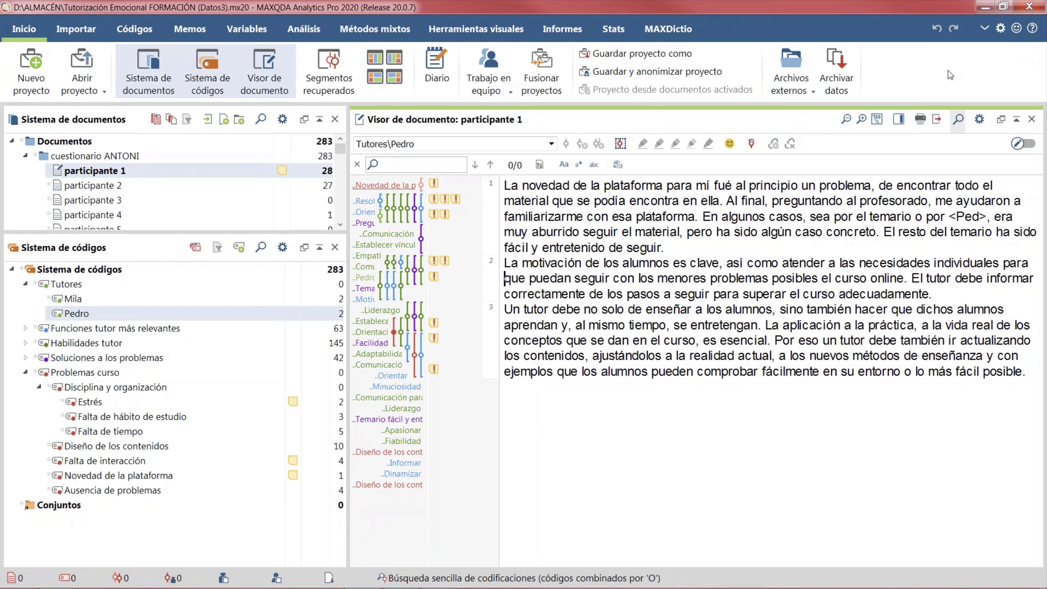
# Step: Open the program preferences and check which folder is set for backing up external files
pyautogui.click(1001, 29)
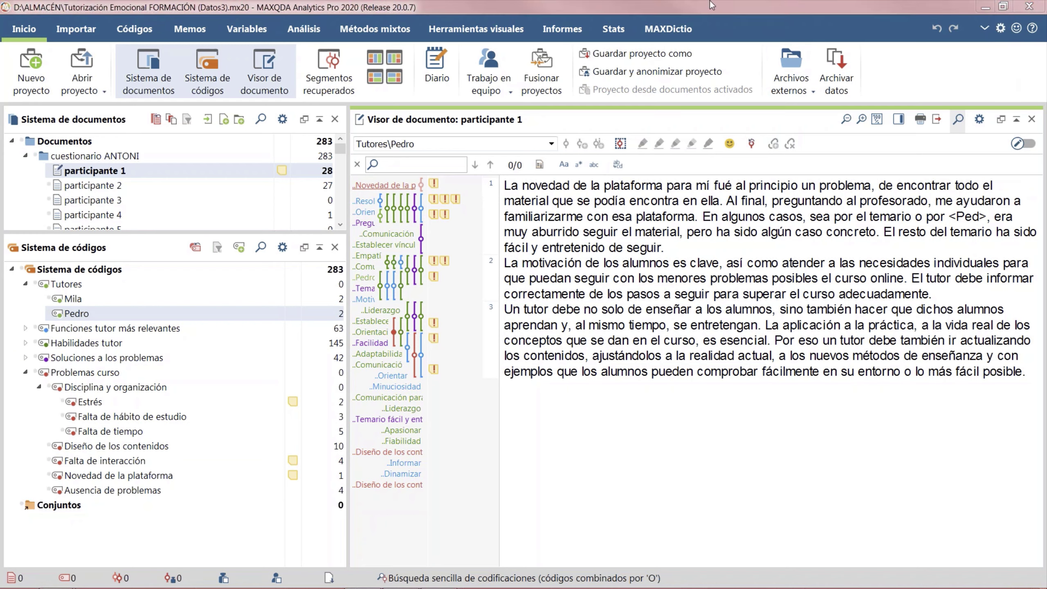
pyautogui.moveTo(585, 145); pyautogui.dragTo(686, 102)
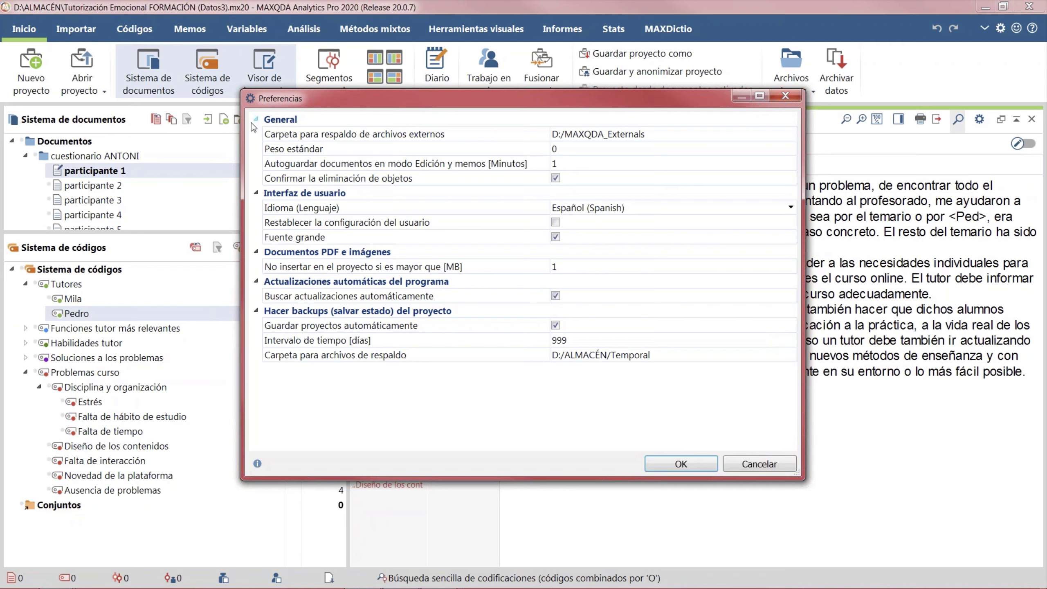
pyautogui.click(592, 141)
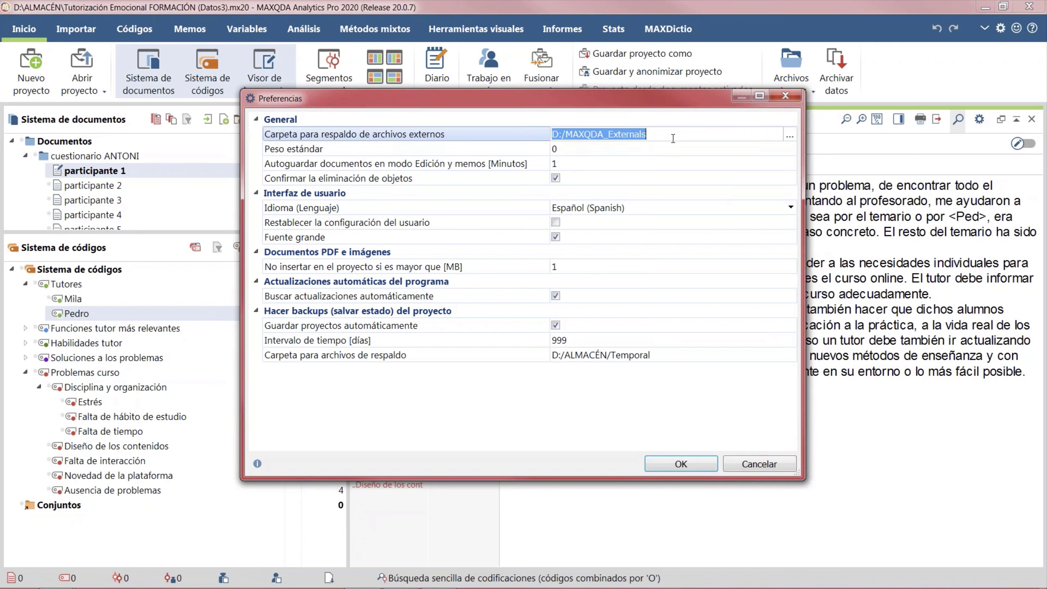
pyautogui.click(566, 134)
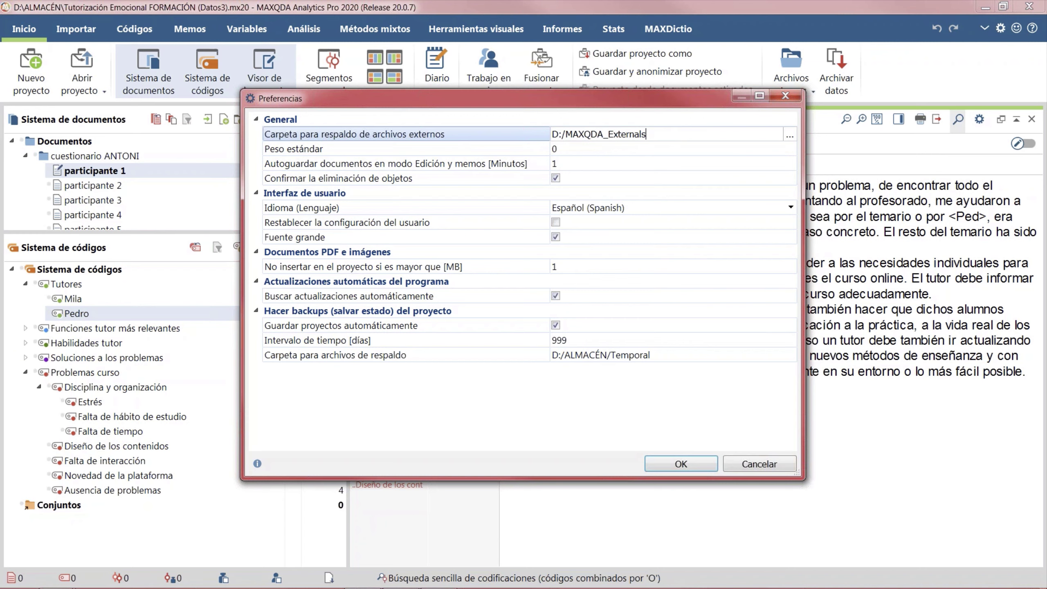
pyautogui.press('Return')
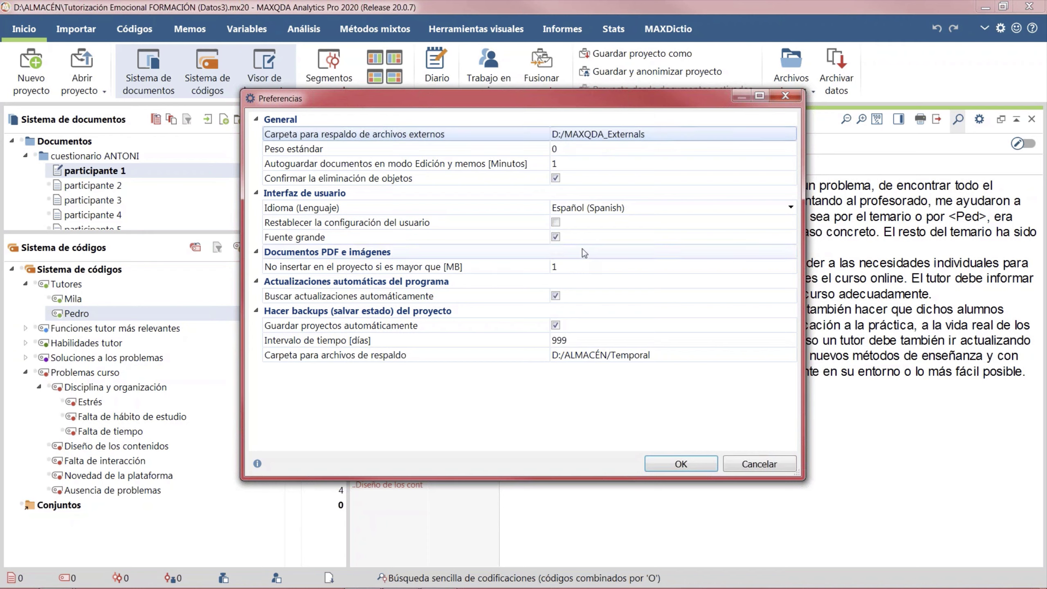
# Step: Try a 5 MB limit for inserting PDF documents and images in the project, and put it back to 1 MB
pyautogui.click(556, 324)
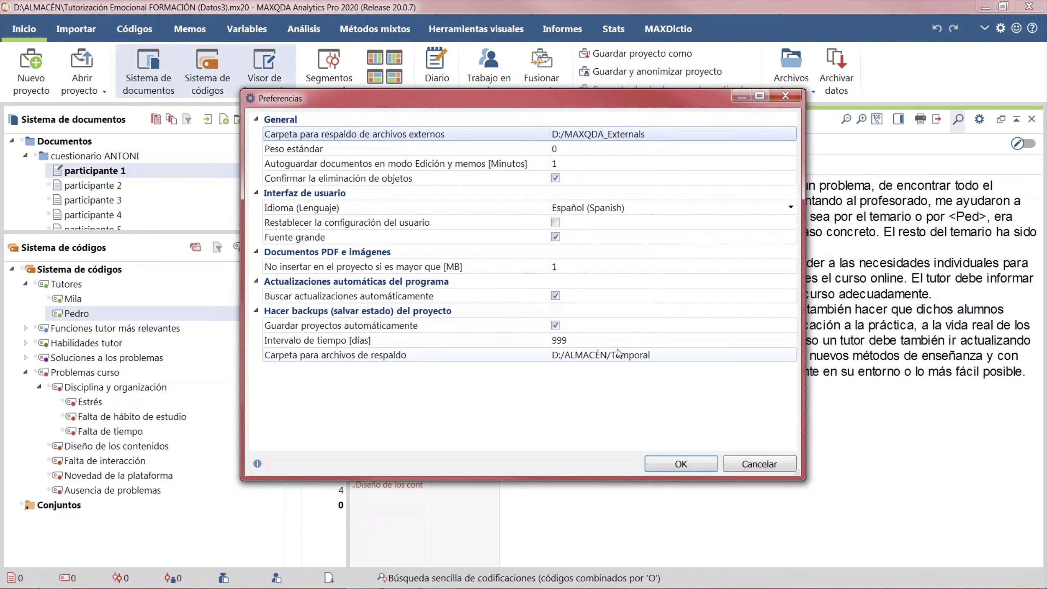
pyautogui.click(574, 269)
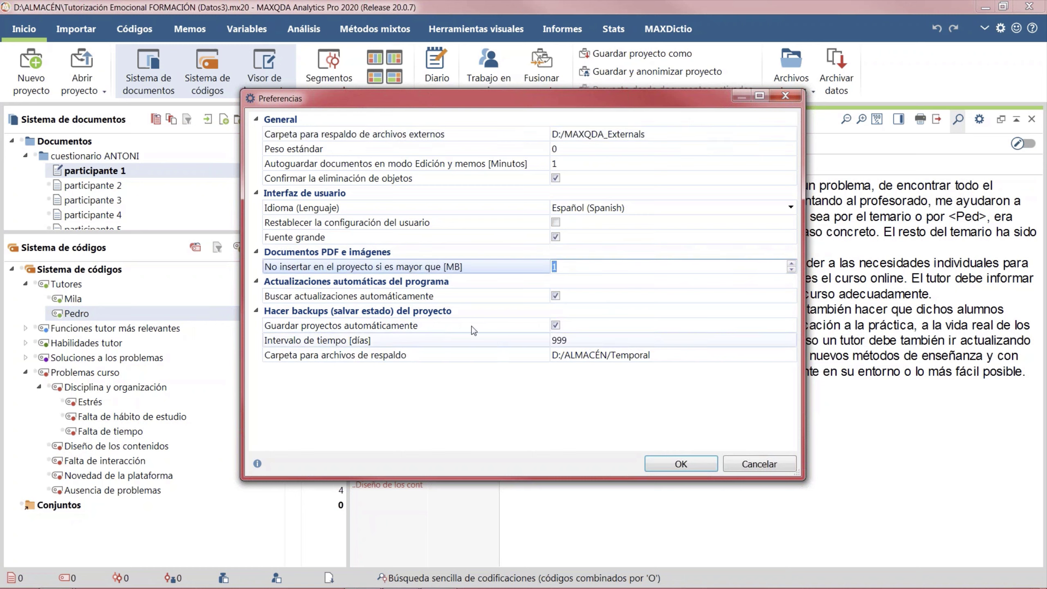
pyautogui.write('5')
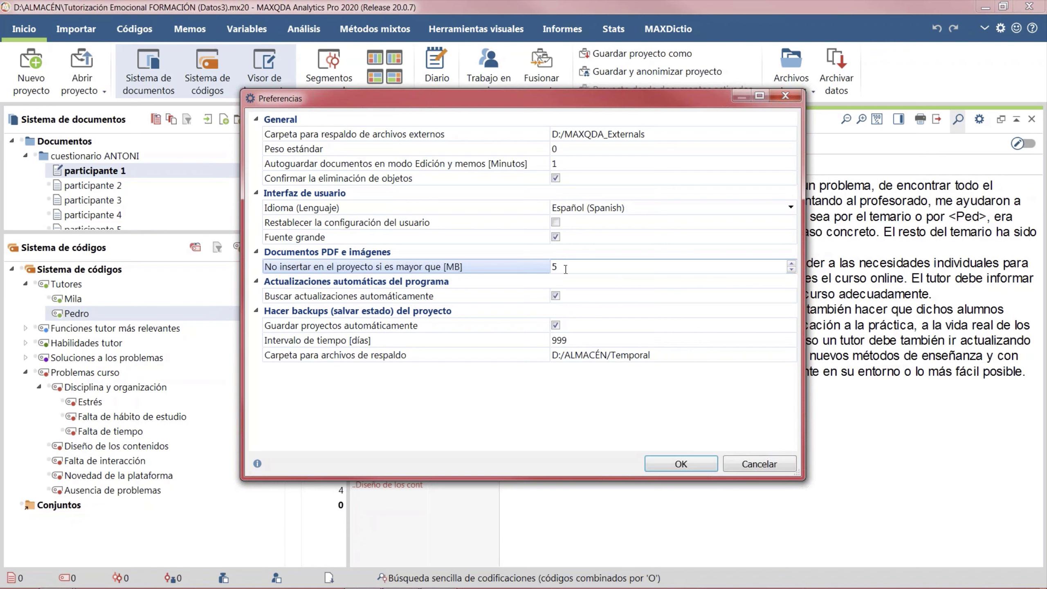
pyautogui.moveTo(566, 268); pyautogui.dragTo(507, 264)
pyautogui.write('1')
pyautogui.click(487, 269)
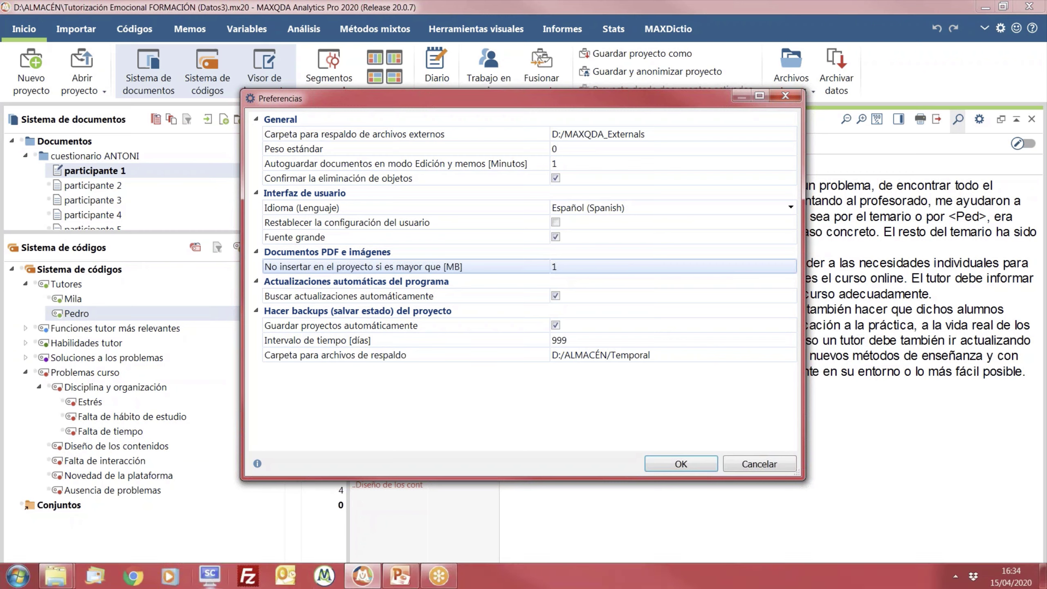
# Step: Switch to Windows Explorer to inspect the MAXQDA_Externals folder in a wider window, then return to MAXQDA and cancel the preferences
pyautogui.click(61, 585)
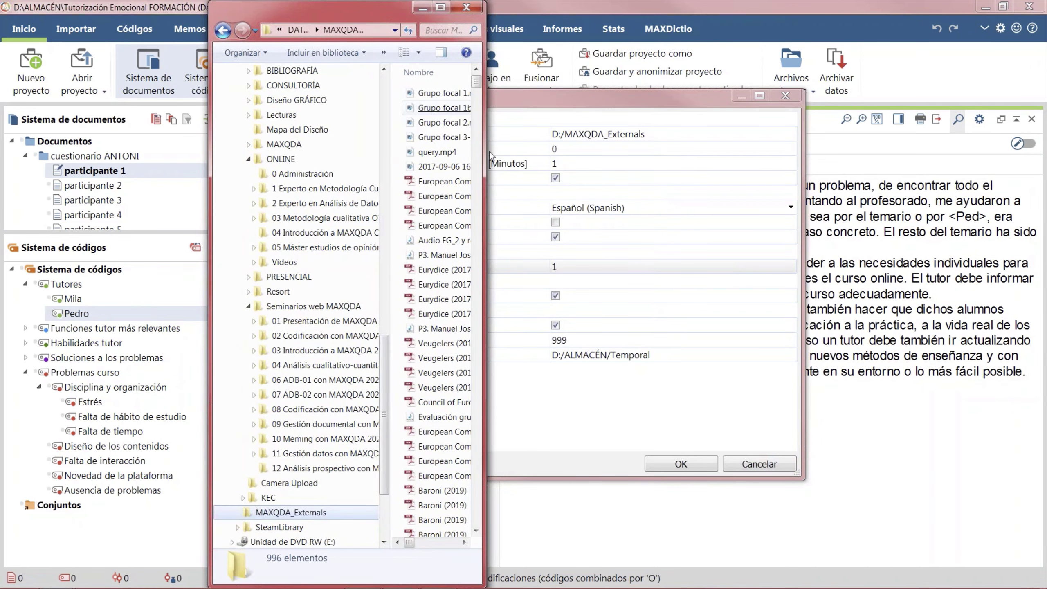
pyautogui.moveTo(515, 234); pyautogui.dragTo(987, 233)
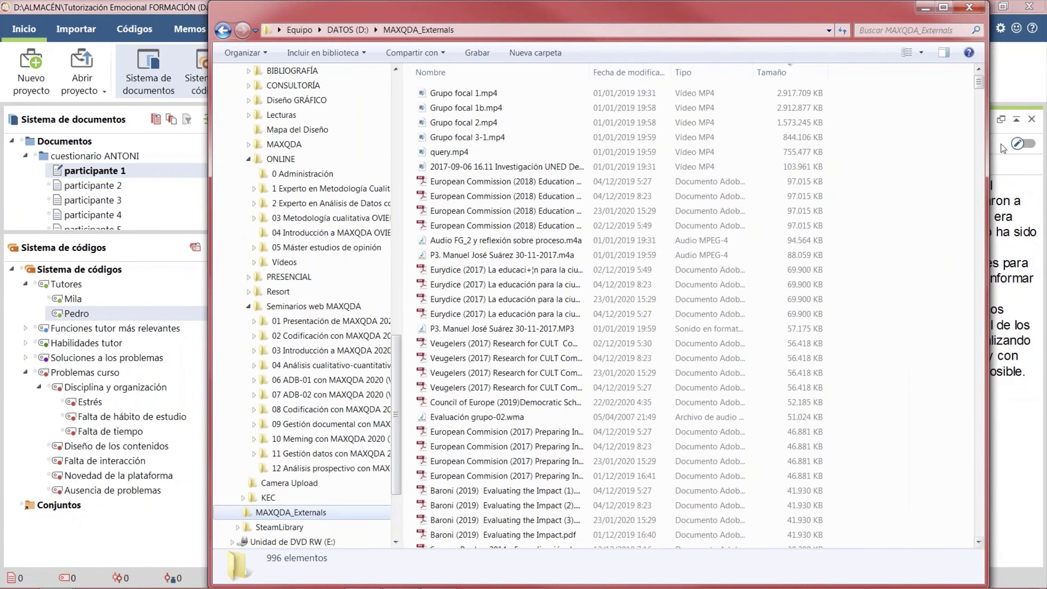
pyautogui.moveTo(981, 99); pyautogui.dragTo(994, 77)
pyautogui.moveTo(758, 10); pyautogui.dragTo(1046, 165)
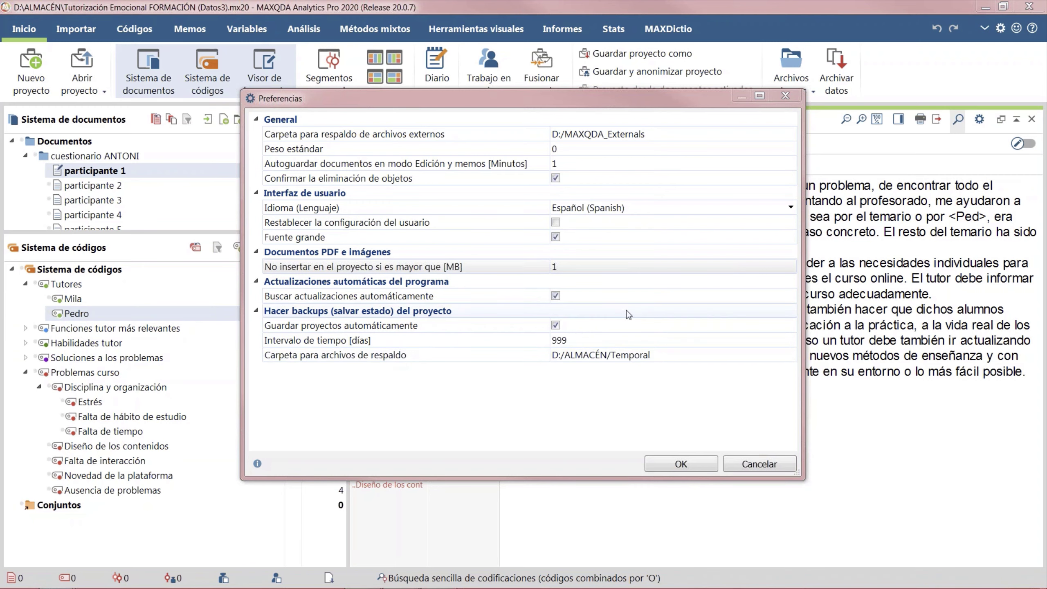
pyautogui.click(764, 463)
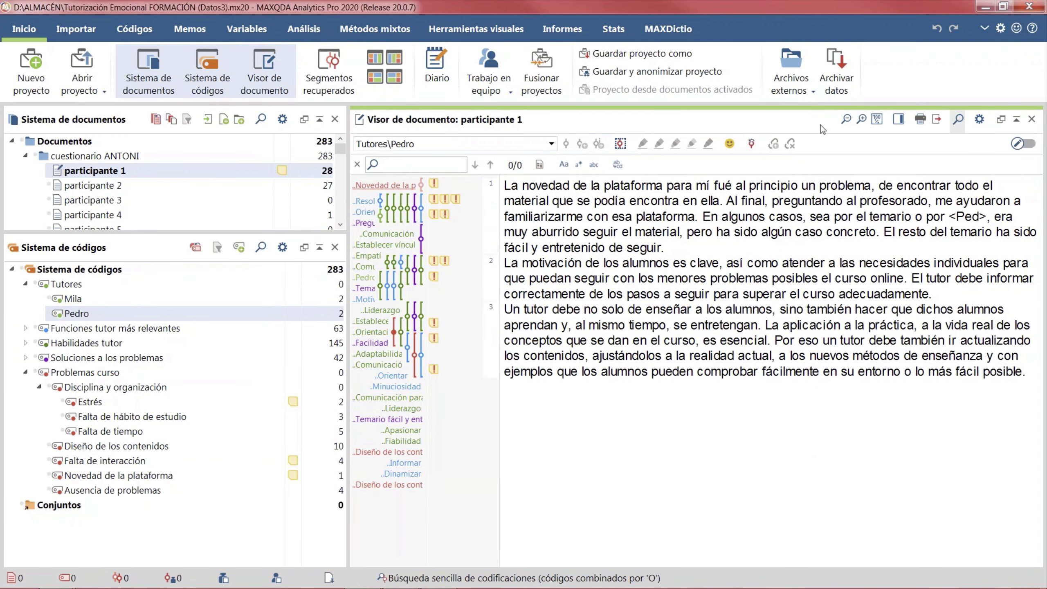
# Step: View the project's list of external files with its name, path, size and status columns, and close it
pyautogui.click(792, 90)
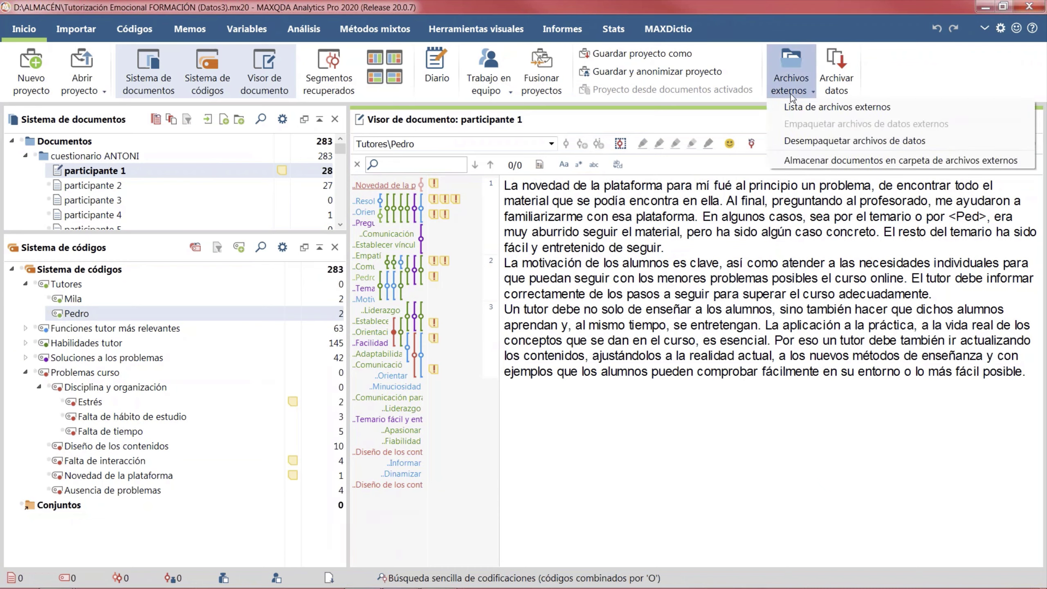
pyautogui.click(831, 109)
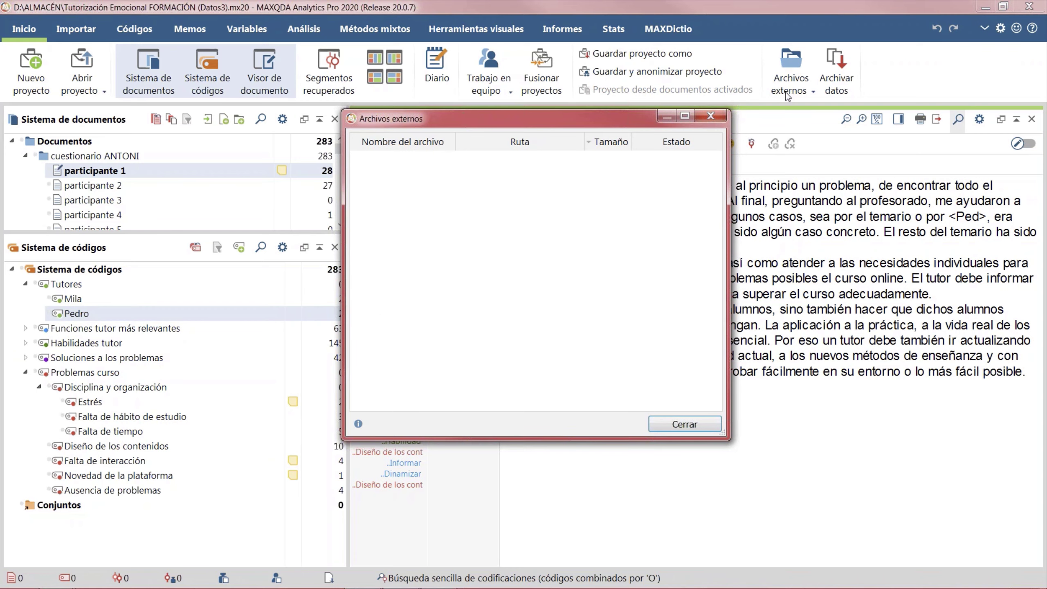
pyautogui.press('Escape')
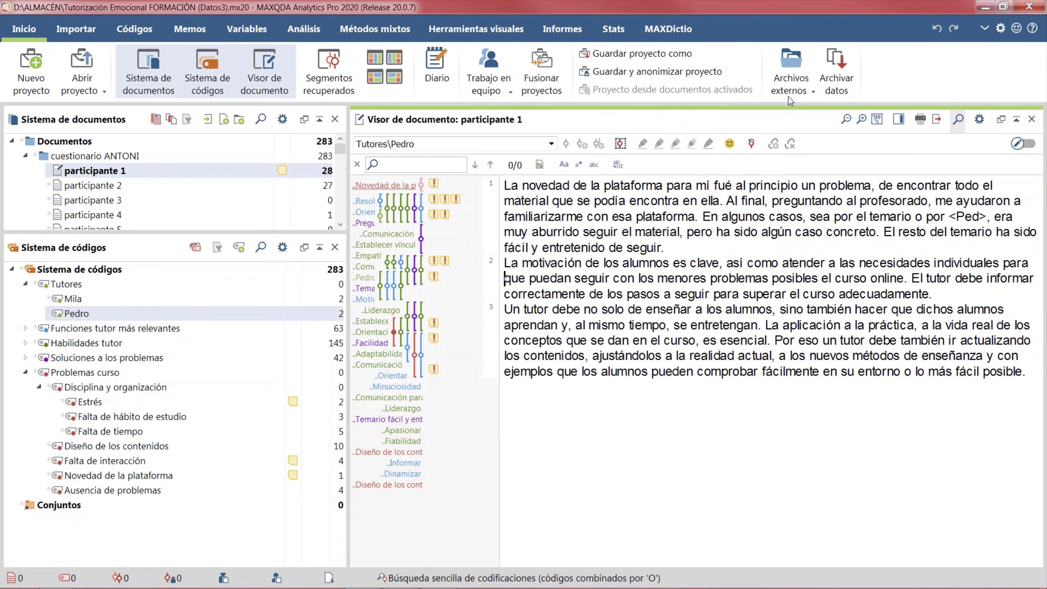
pyautogui.click(789, 96)
pyautogui.click(800, 108)
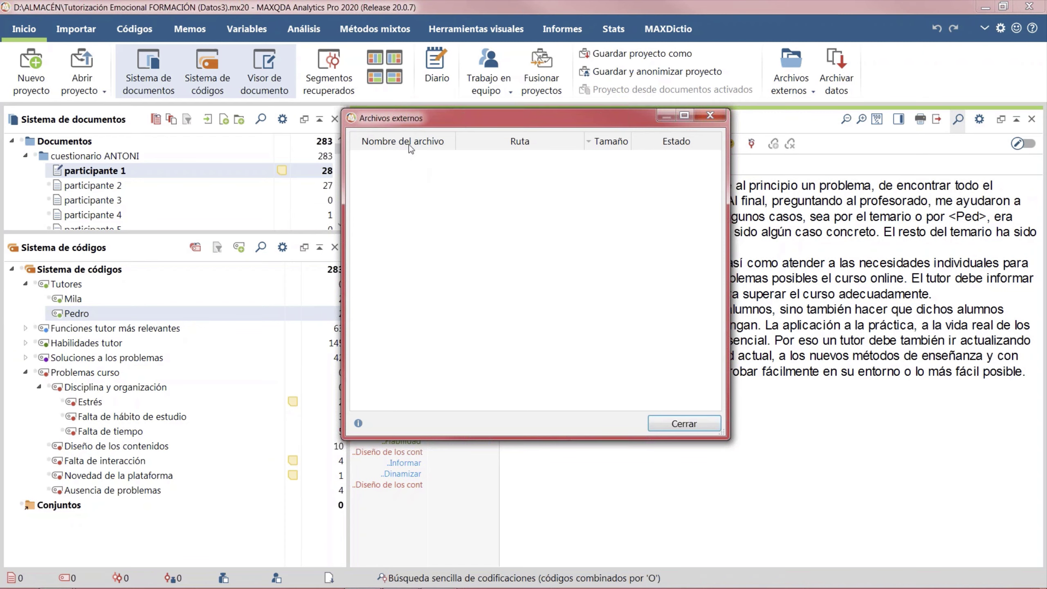
pyautogui.click(687, 429)
# Step: Check the option for storing project documents in the external files folder and cancel without storing any
pyautogui.click(795, 95)
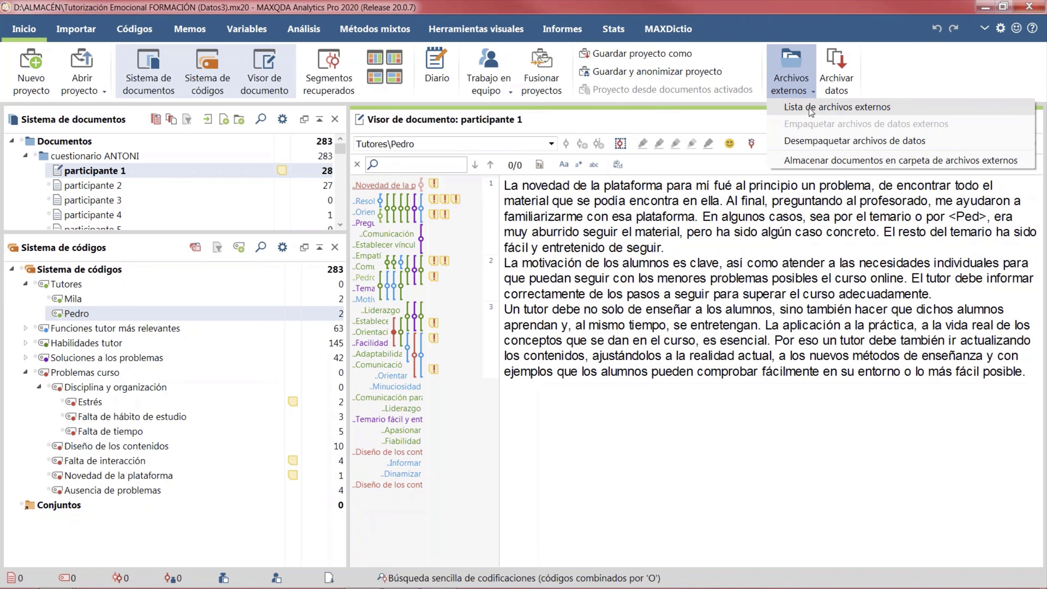
pyautogui.click(833, 163)
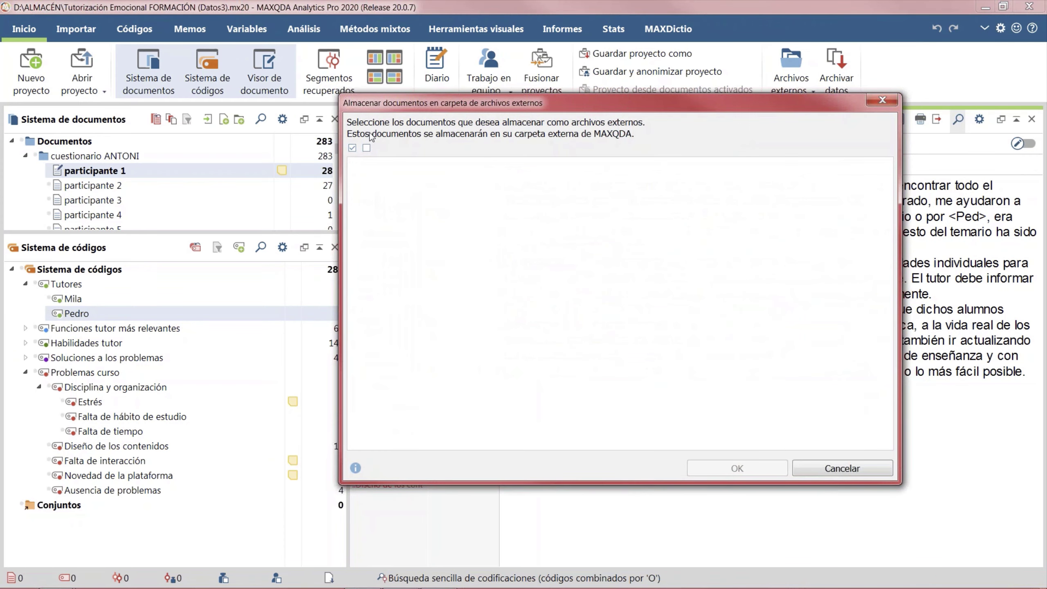
pyautogui.click(825, 474)
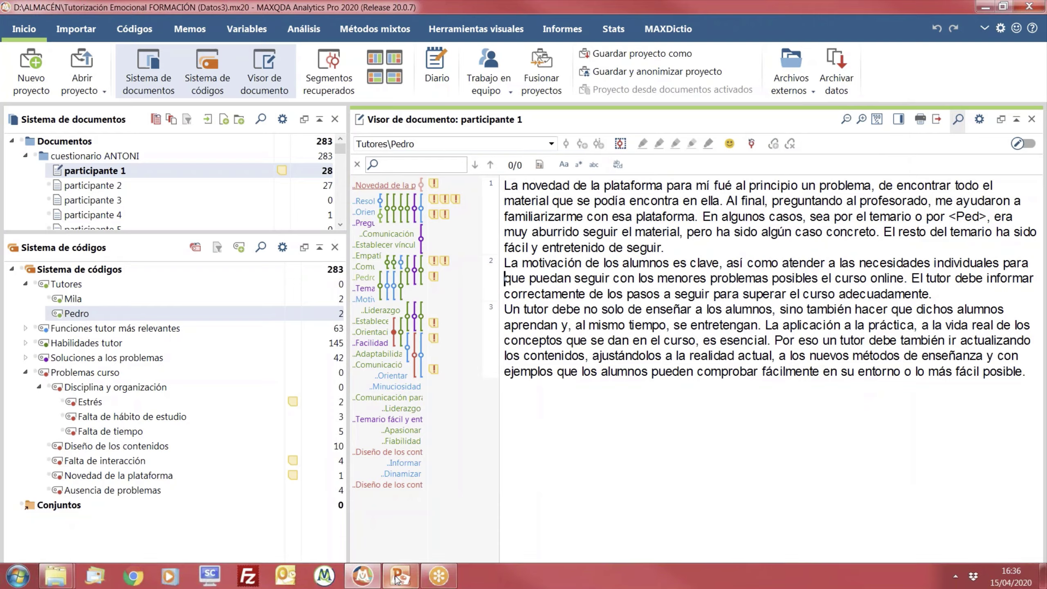
# Step: Switch to PowerPoint to review the slides up to basic data management, then return to MAXQDA and view the external files options
pyautogui.click(399, 576)
pyautogui.scroll(8, 398, 458)
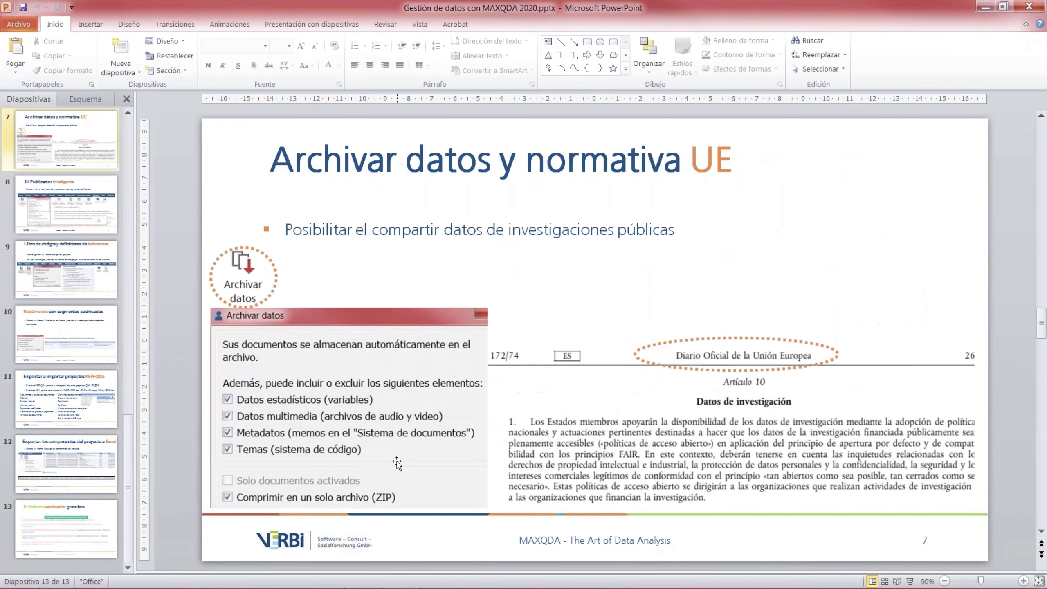
pyautogui.scroll(3, 938, 533)
pyautogui.scroll(-2, 938, 533)
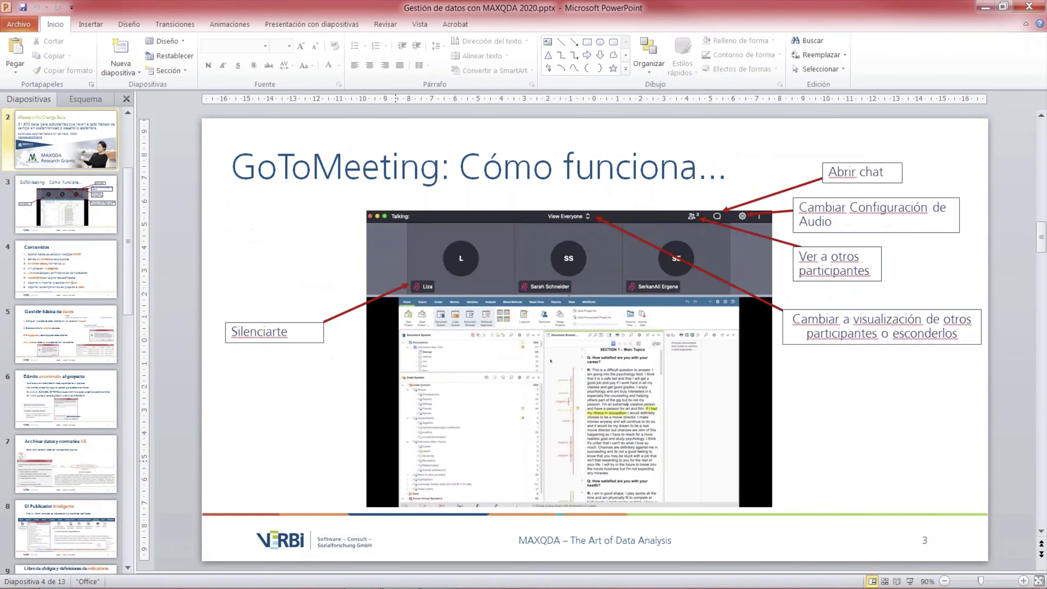
pyautogui.scroll(-1, 925, 547)
pyautogui.scroll(-2, 925, 548)
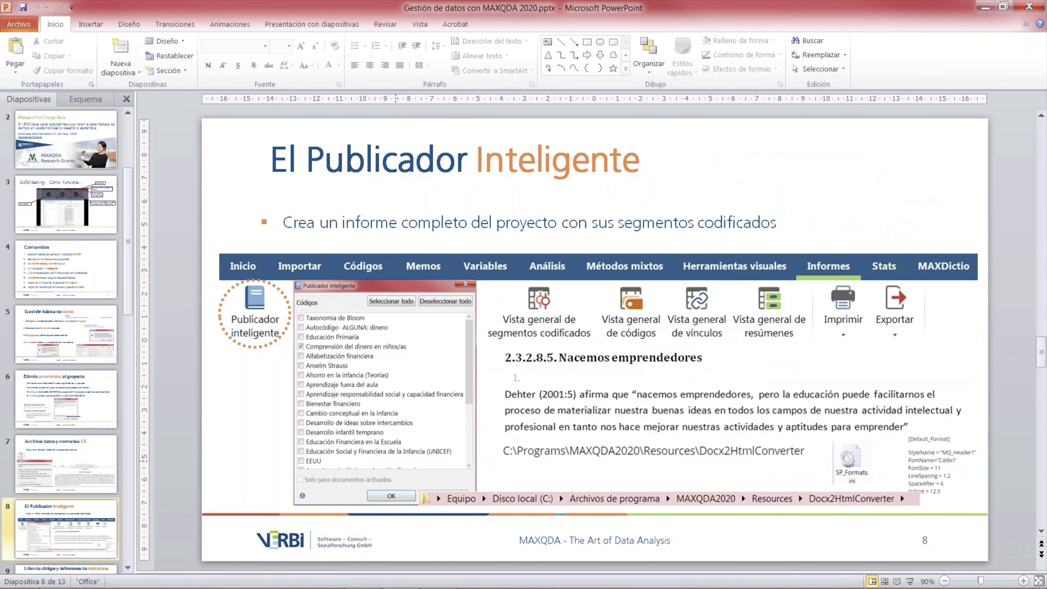
pyautogui.scroll(1, 594, 339)
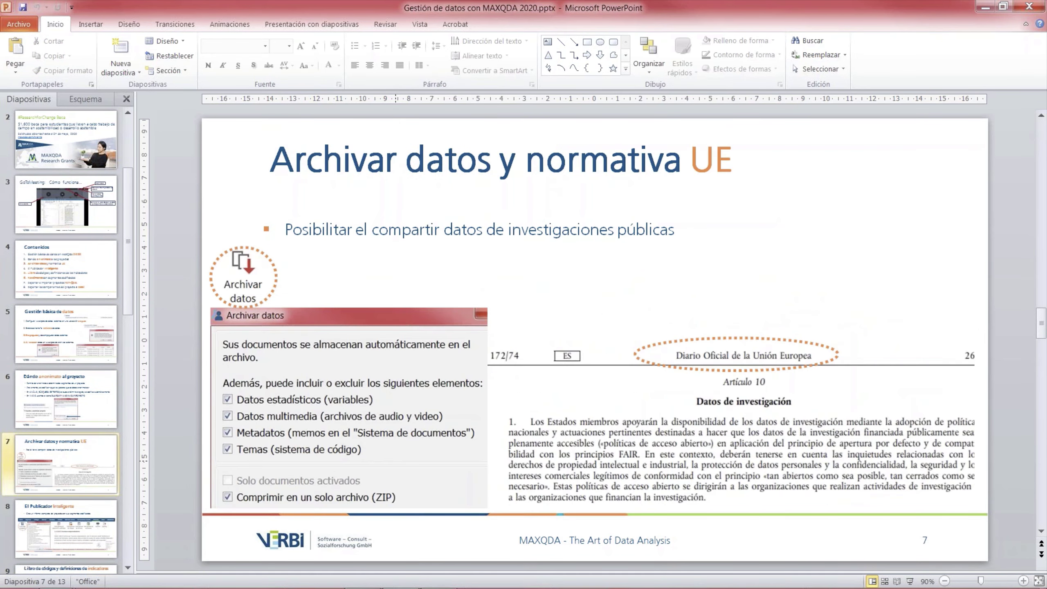
pyautogui.scroll(1, 595, 339)
pyautogui.scroll(1, 595, 339)
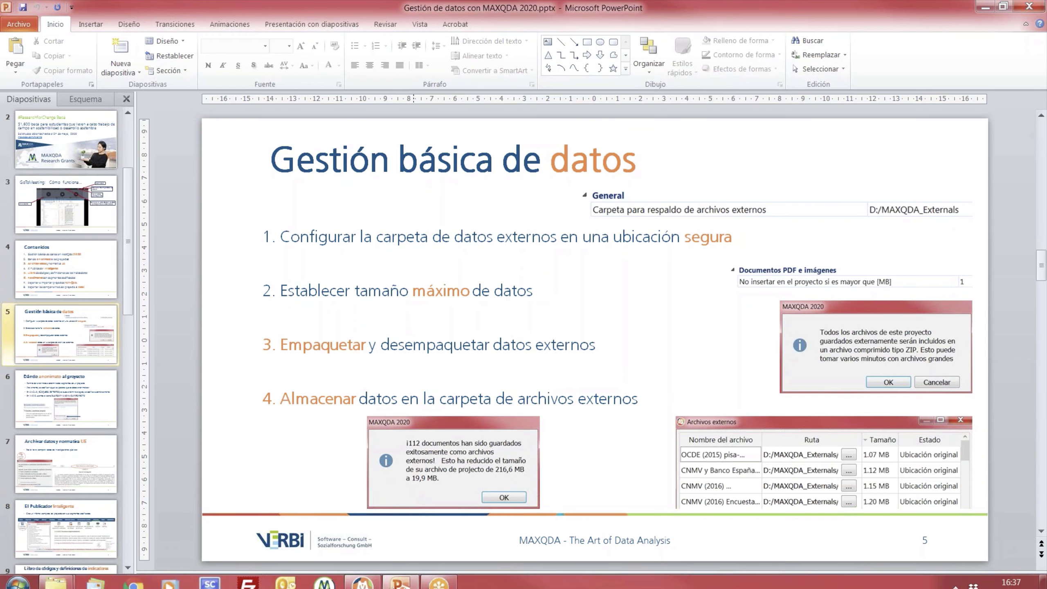
pyautogui.click(362, 576)
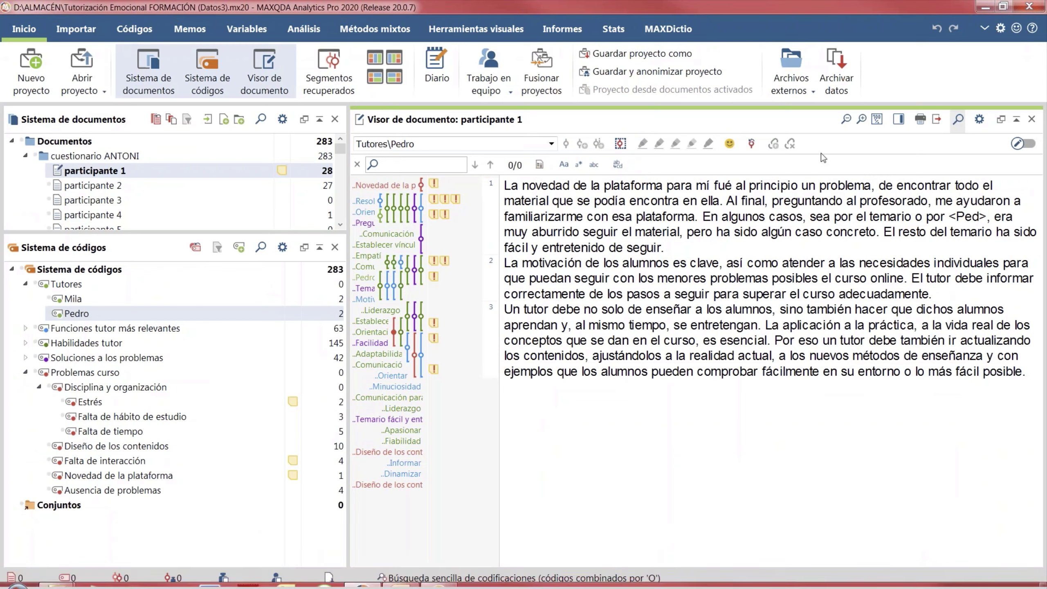
pyautogui.click(799, 93)
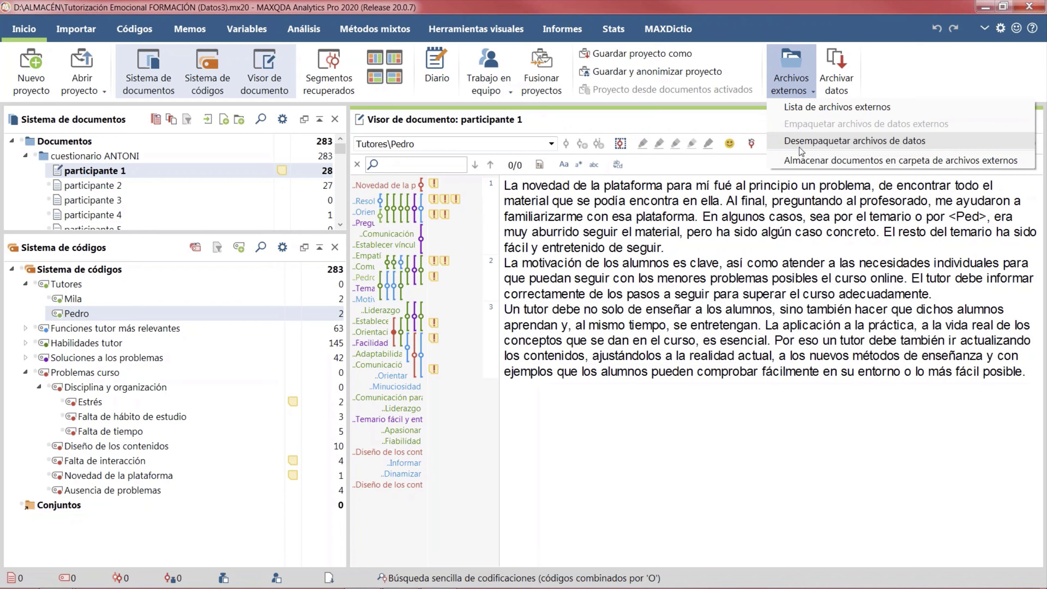
# Step: Archive the project data with variables, document memo metadata and the code system, compressed into one ZIP file in the ALMACÉN folder
pyautogui.click(894, 88)
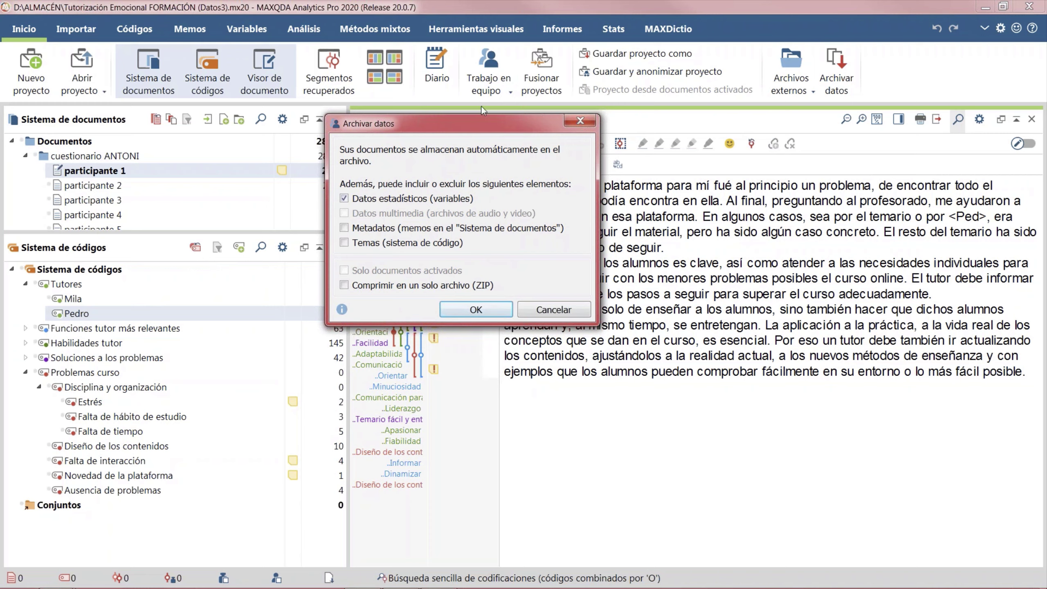
pyautogui.moveTo(474, 120); pyautogui.dragTo(514, 107)
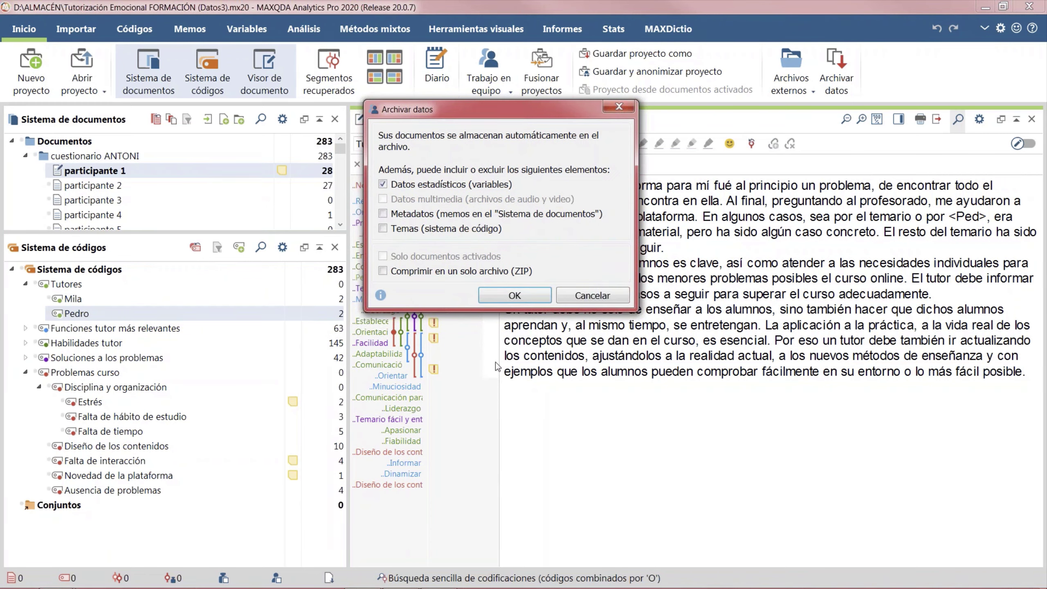
pyautogui.click(383, 213)
pyautogui.click(383, 228)
pyautogui.click(383, 271)
pyautogui.click(514, 295)
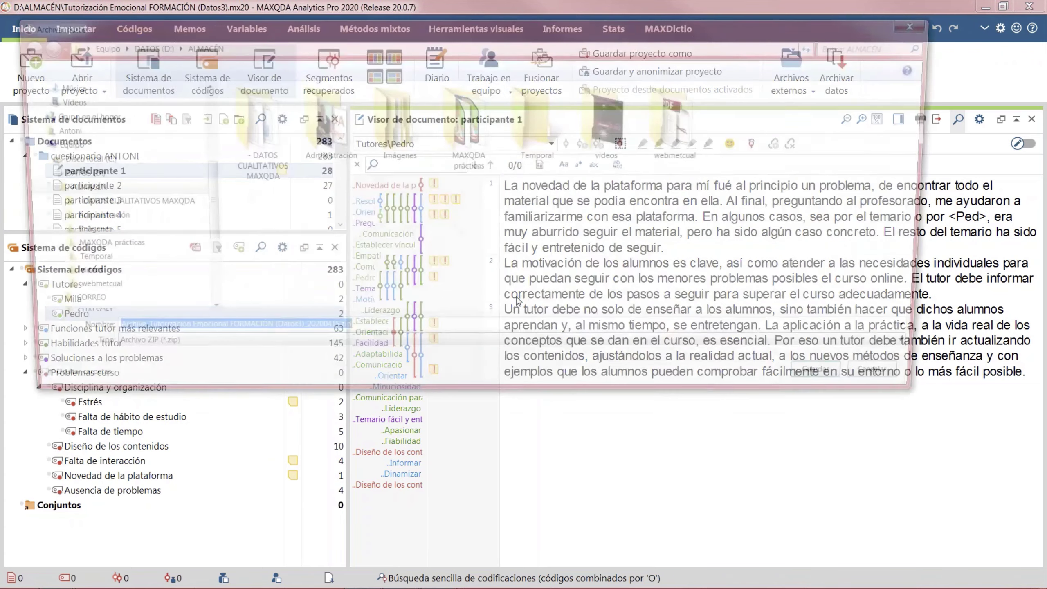
pyautogui.click(836, 386)
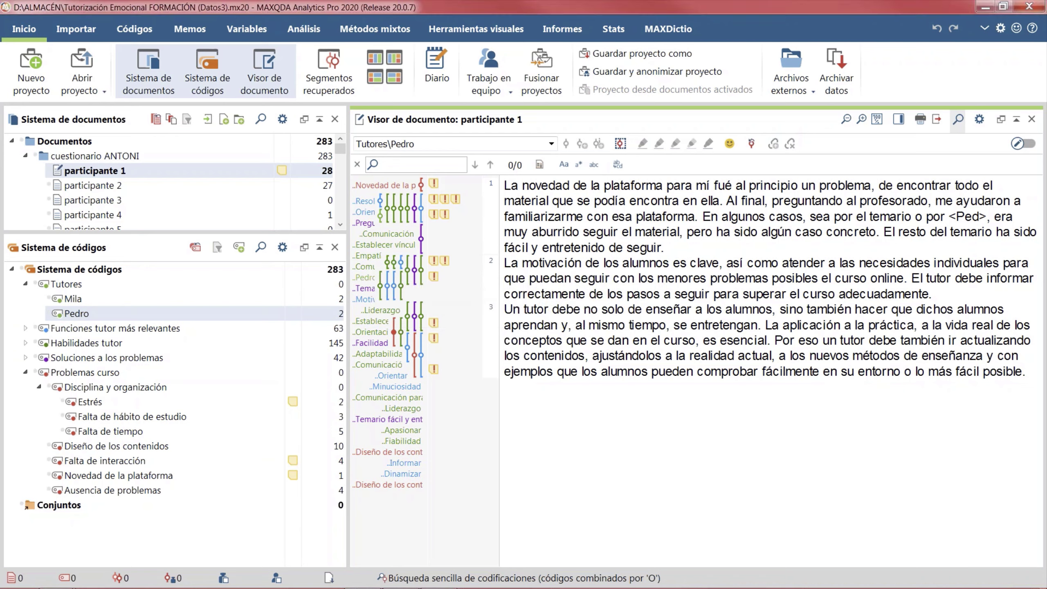
# Step: Switch to Windows Explorer, show the ALMACÉN folder in a taller window, and open the archived project ZIP in WinRAR
pyautogui.moveTo(55, 576)
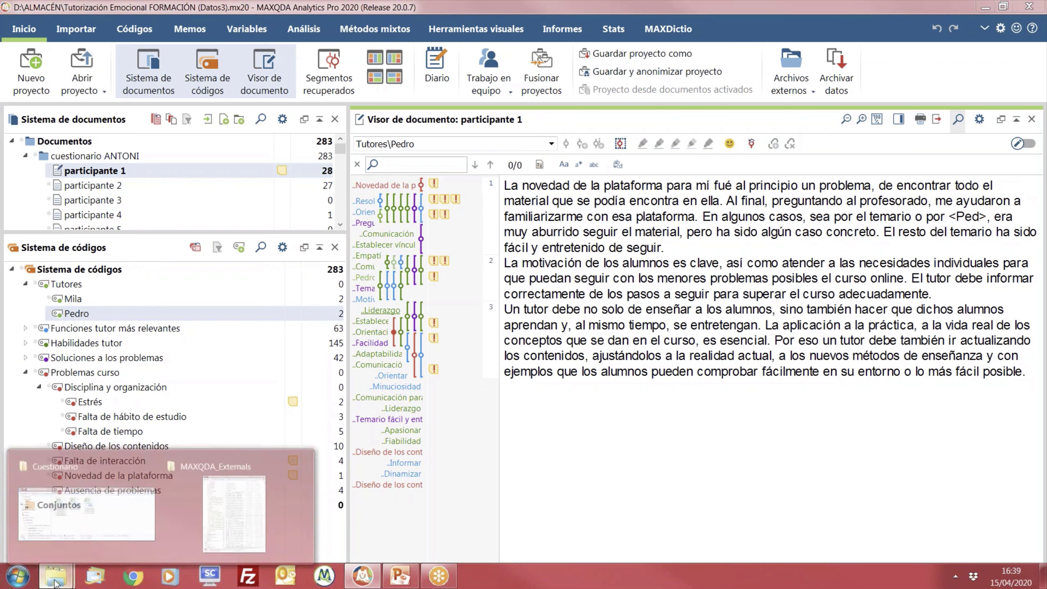
pyautogui.click(95, 522)
pyautogui.click(196, 272)
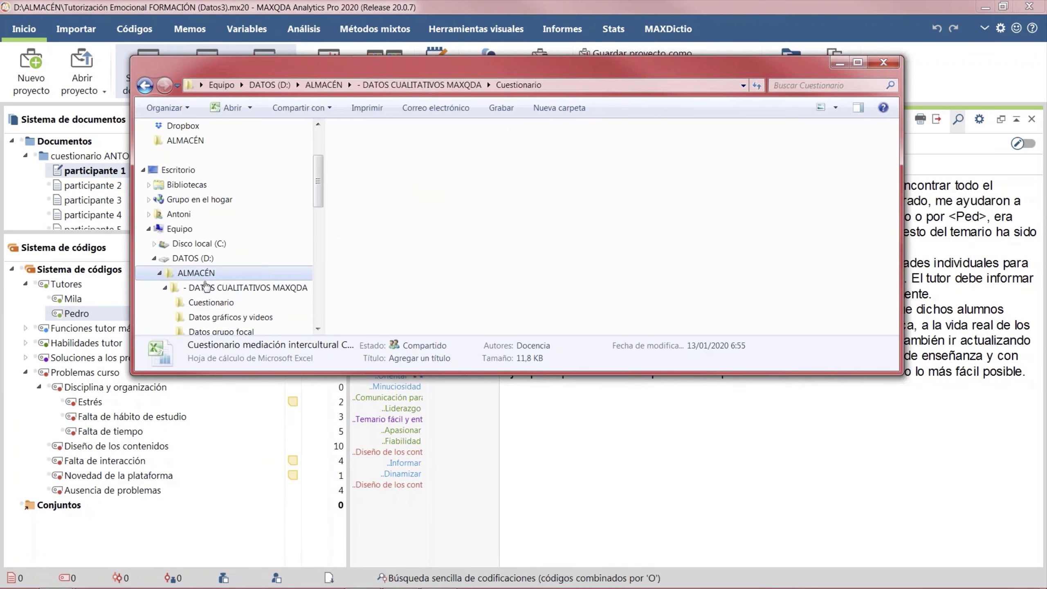
pyautogui.moveTo(575, 374); pyautogui.dragTo(574, 540)
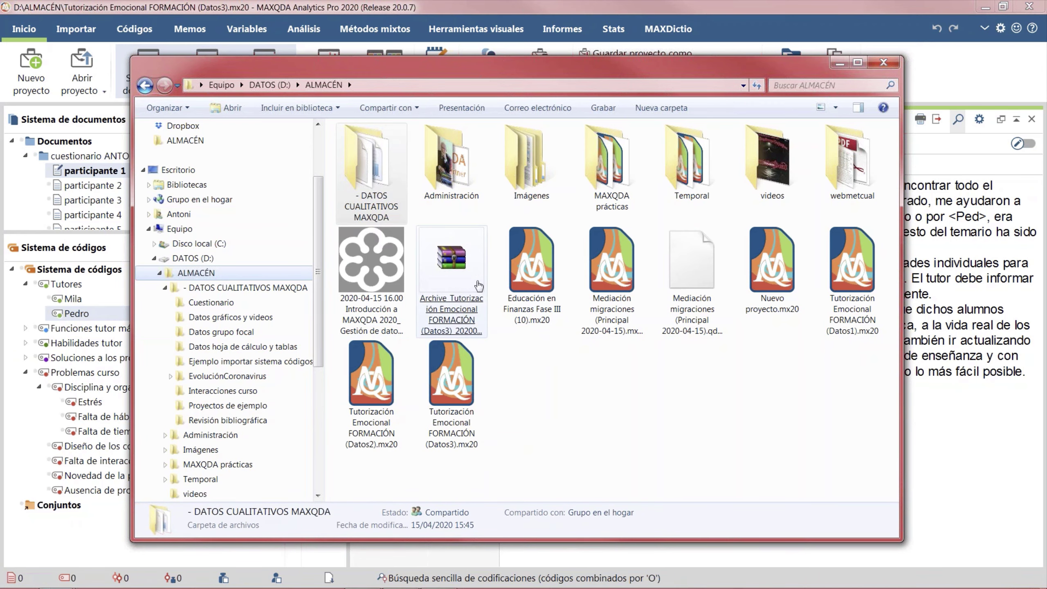
pyautogui.doubleClick(452, 281)
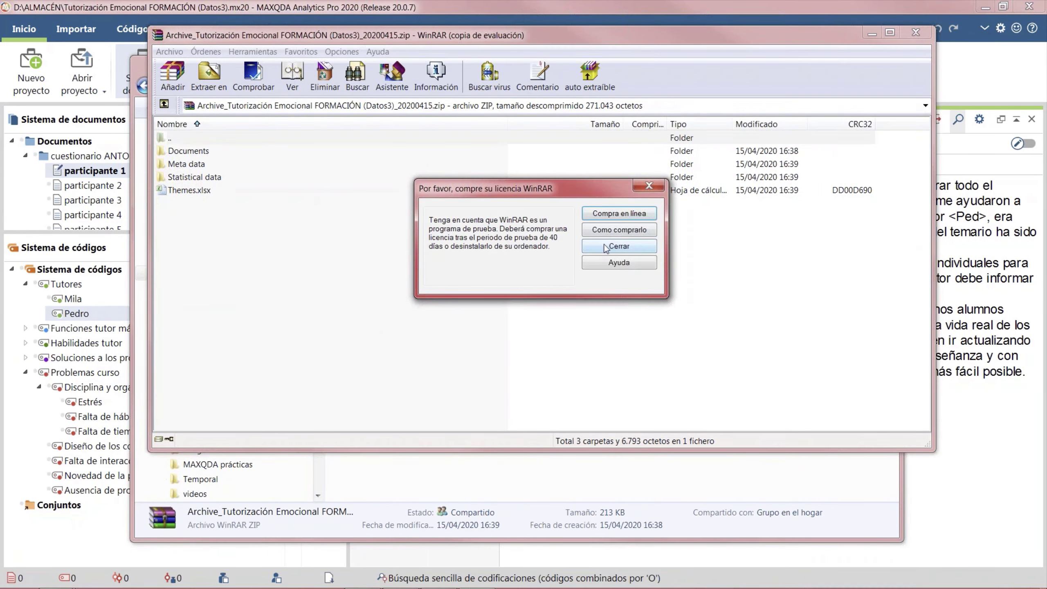
pyautogui.click(607, 248)
# Step: Inspect the variable files in the archive's Statistical data folder and go back to the archive's top level
pyautogui.click(166, 191)
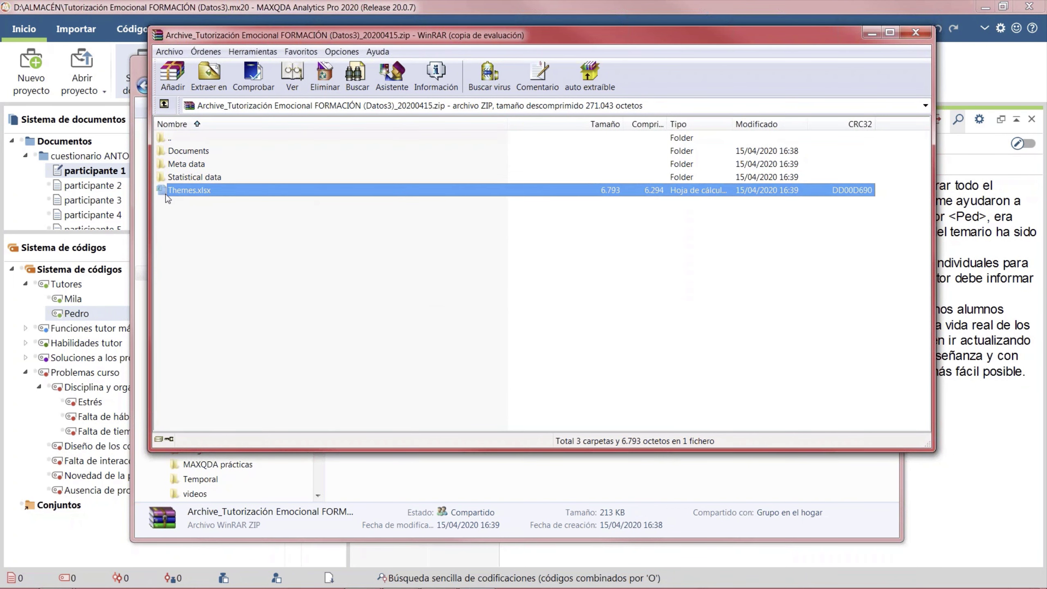
pyautogui.click(189, 179)
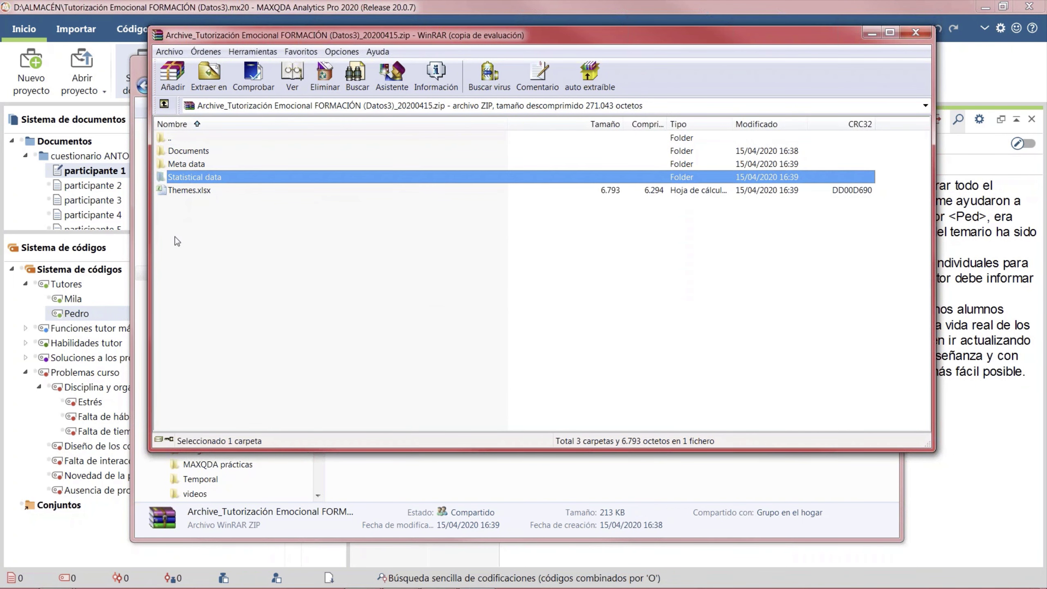
pyautogui.doubleClick(193, 179)
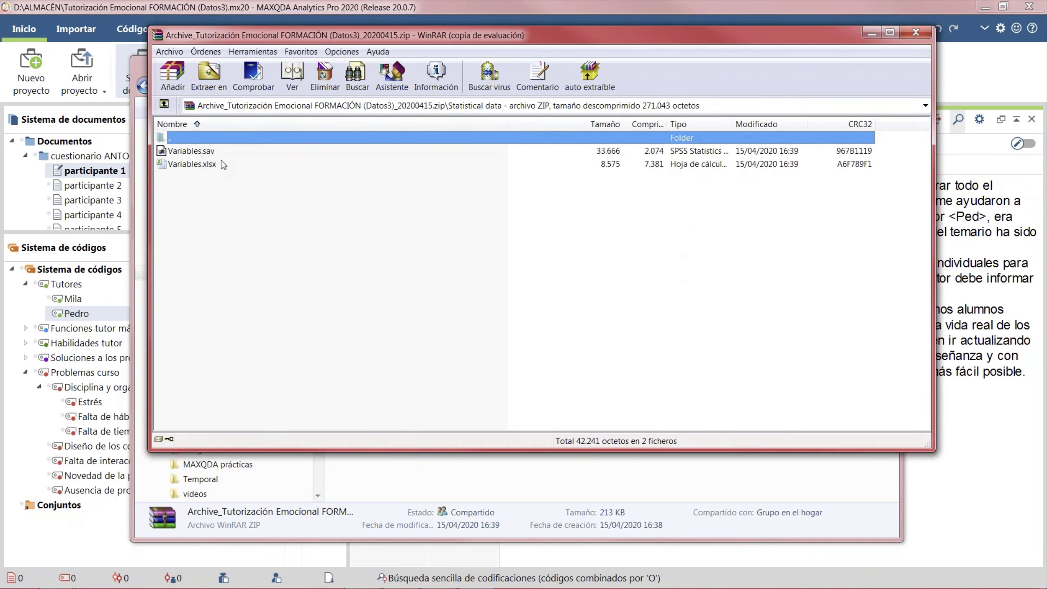
pyautogui.doubleClick(205, 141)
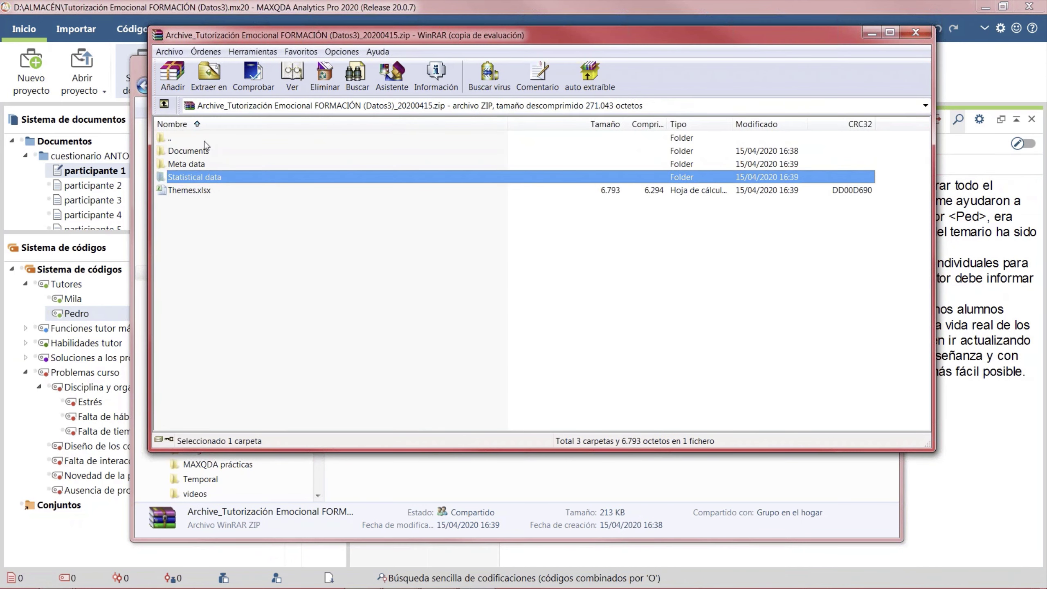
# Step: Inspect the questionnaire subfolder within the archive's Meta data folder and return to the top level
pyautogui.doubleClick(193, 162)
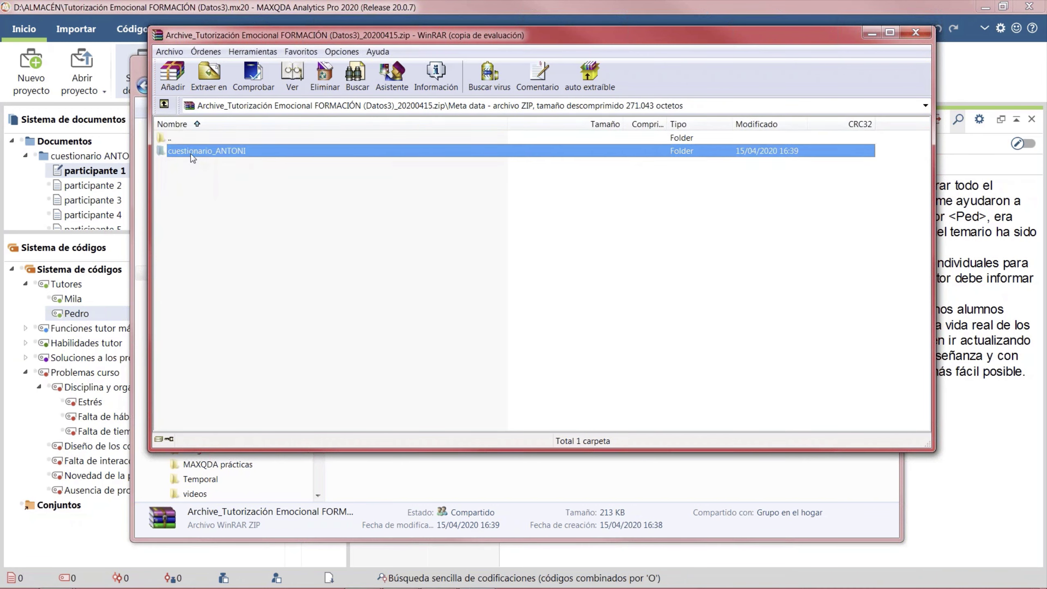
pyautogui.doubleClick(191, 153)
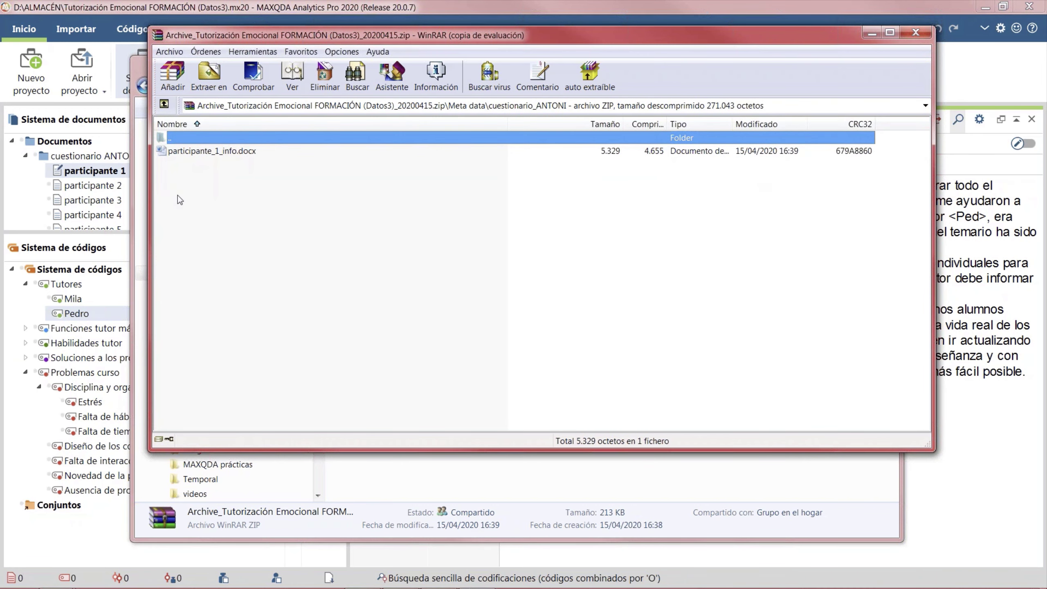
pyautogui.doubleClick(208, 139)
pyautogui.doubleClick(184, 139)
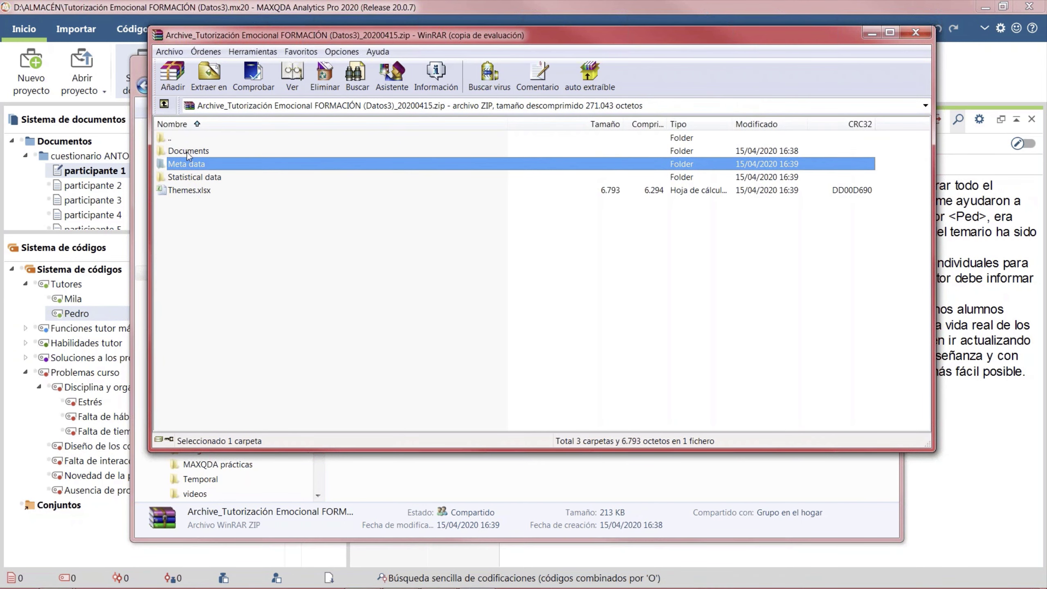
# Step: Inspect the participant documents in the archive's Documents folder, then close the archive and return to MAXQDA
pyautogui.doubleClick(188, 152)
pyautogui.doubleClick(190, 153)
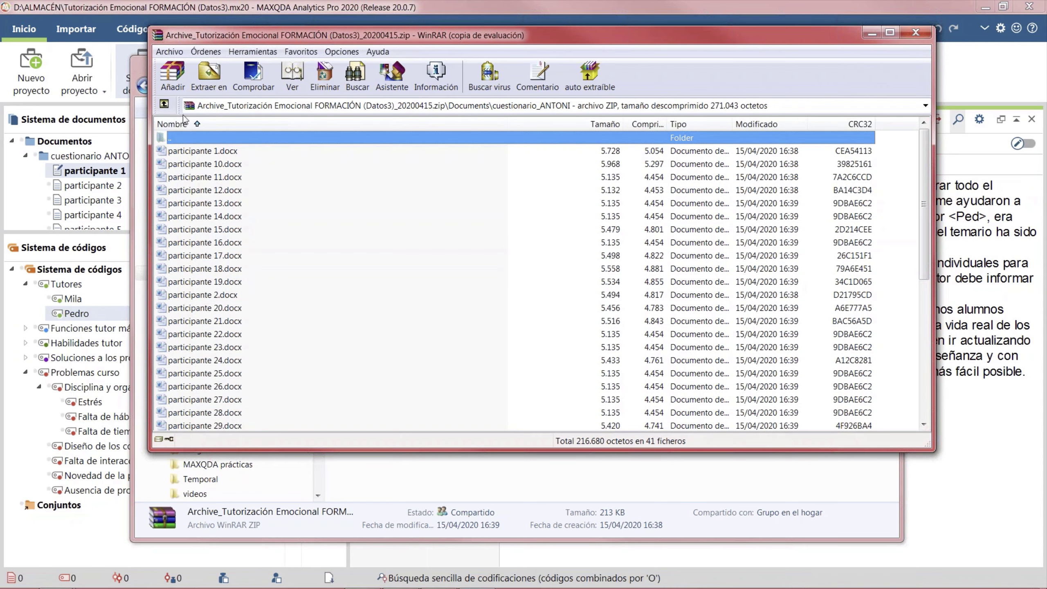
pyautogui.doubleClick(176, 138)
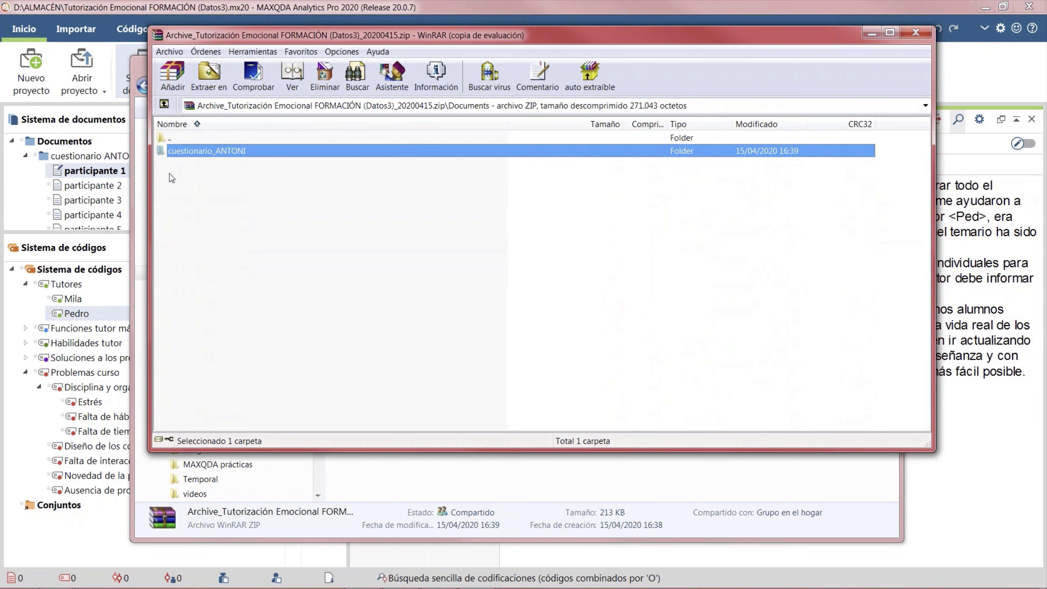
pyautogui.doubleClick(166, 139)
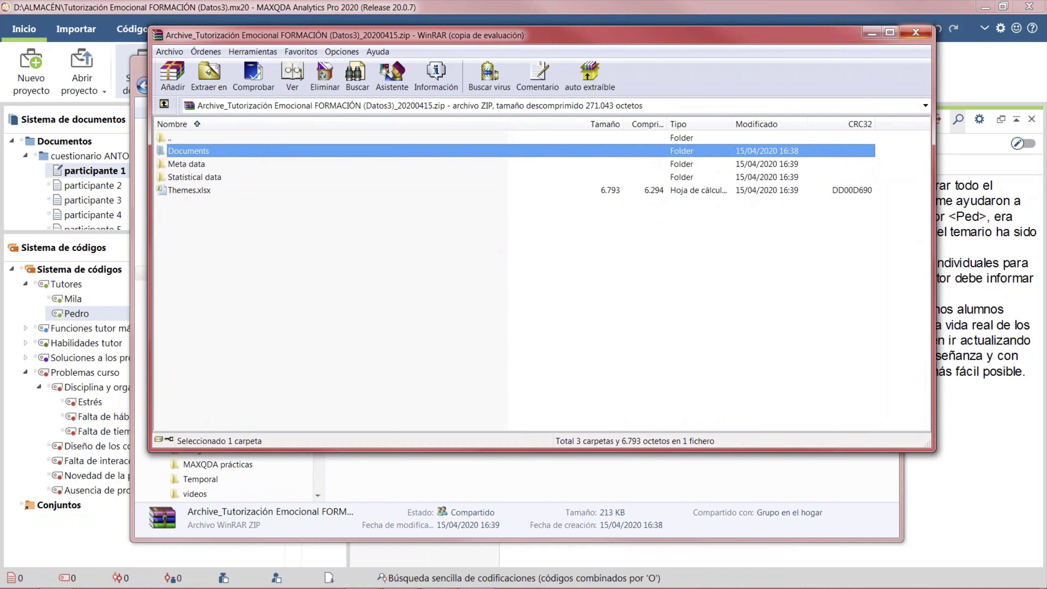
pyautogui.click(925, 34)
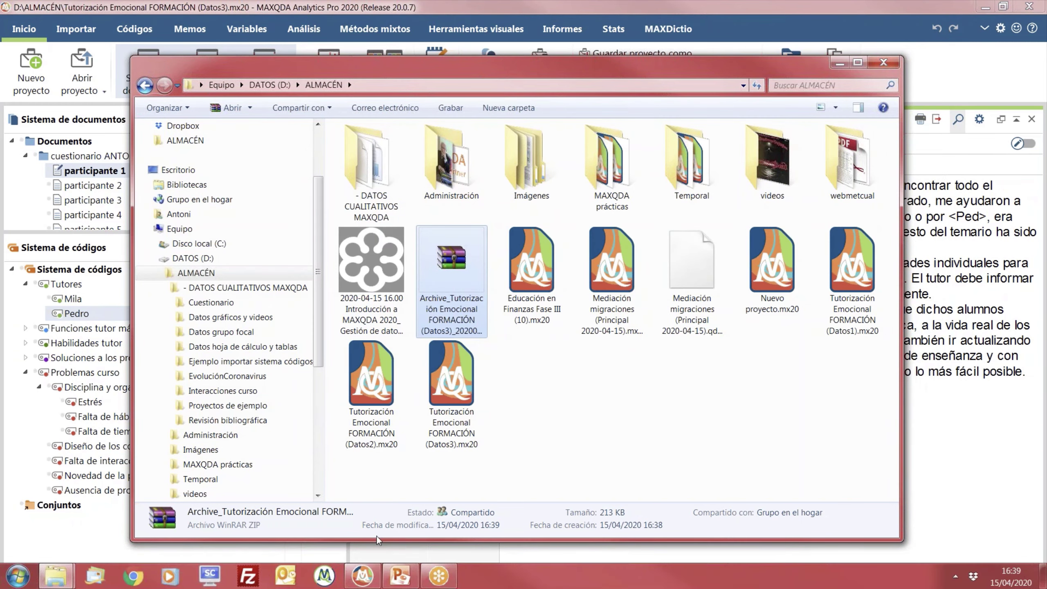
pyautogui.click(362, 576)
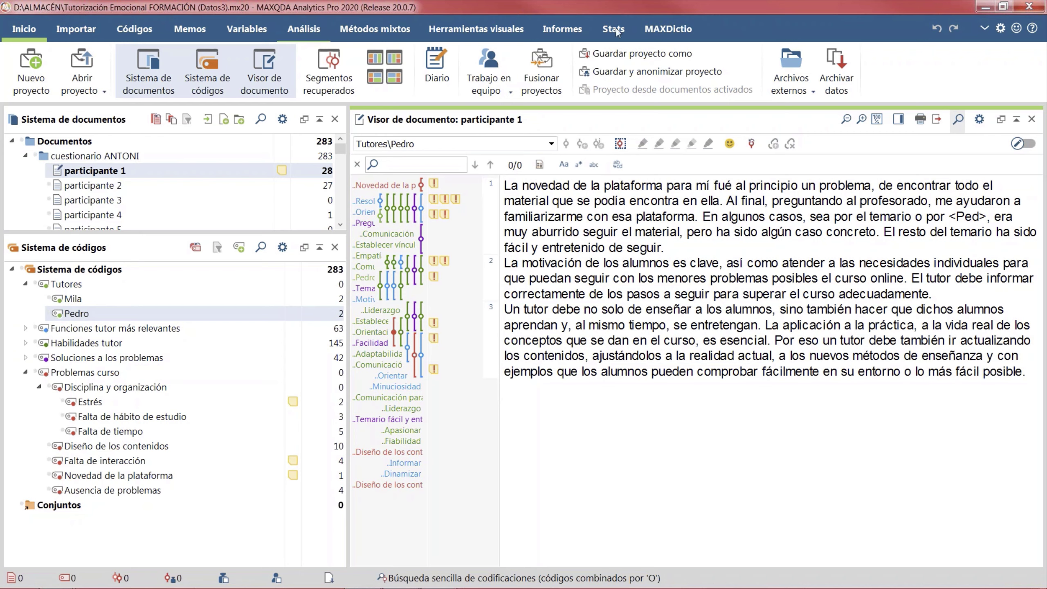
# Step: Open the Publicador inteligente, try including and clearing all codes, and include only Funciones tutor más relevantes
pyautogui.click(553, 38)
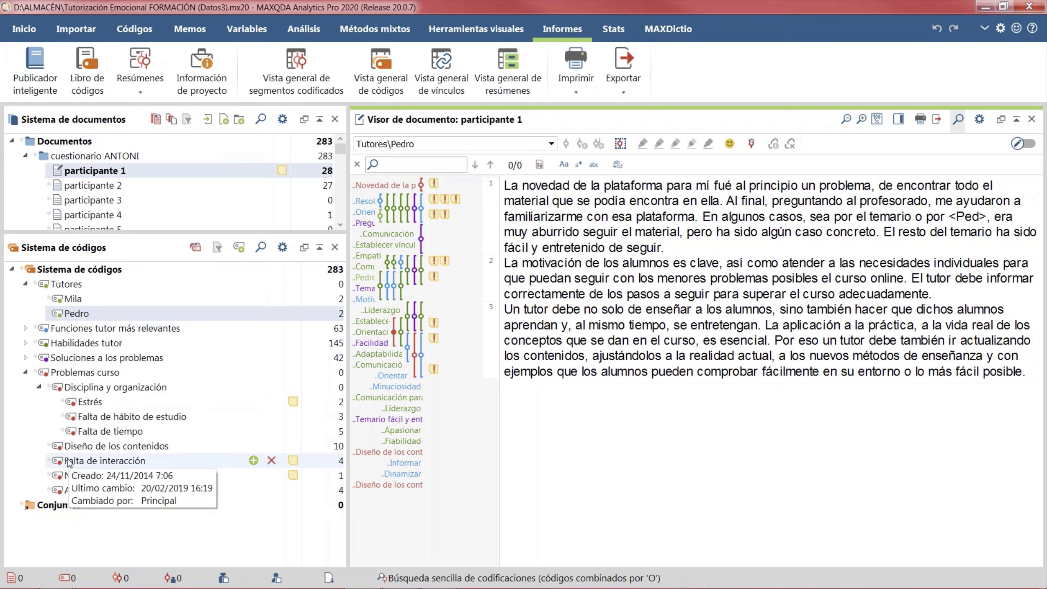
pyautogui.click(45, 89)
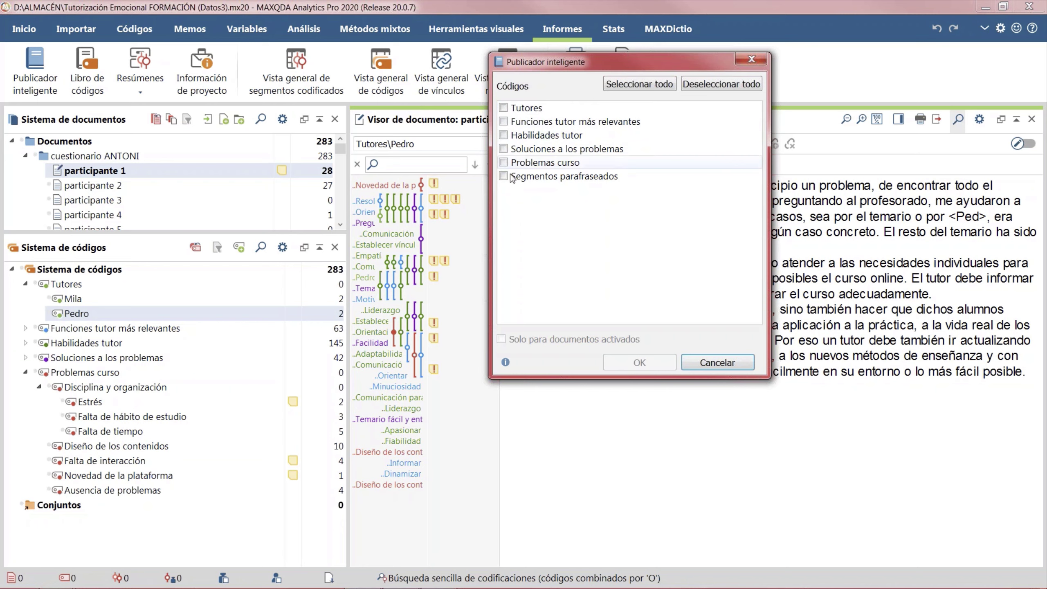
pyautogui.click(637, 85)
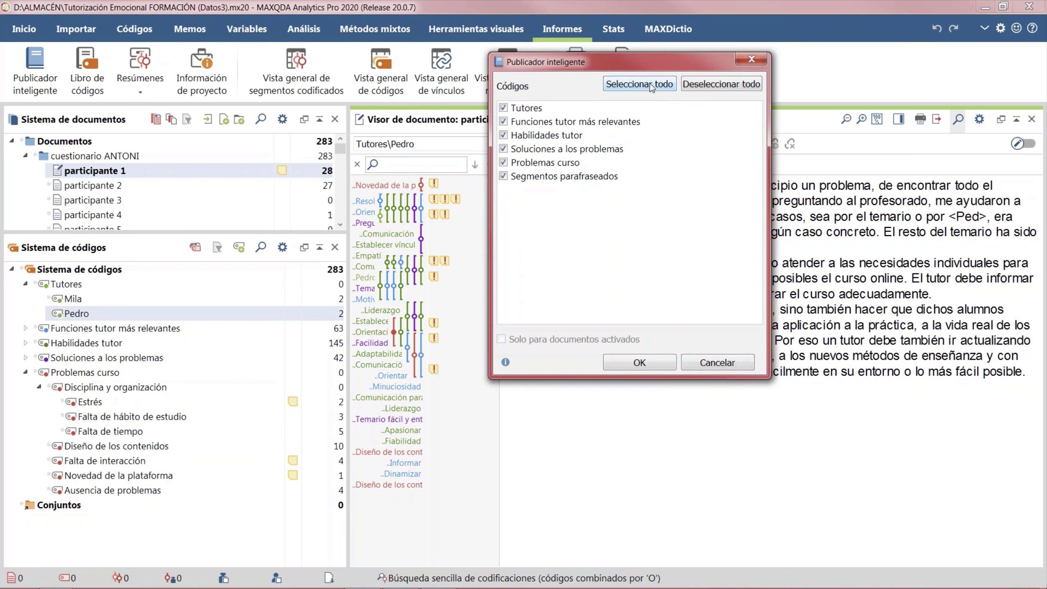
pyautogui.click(712, 84)
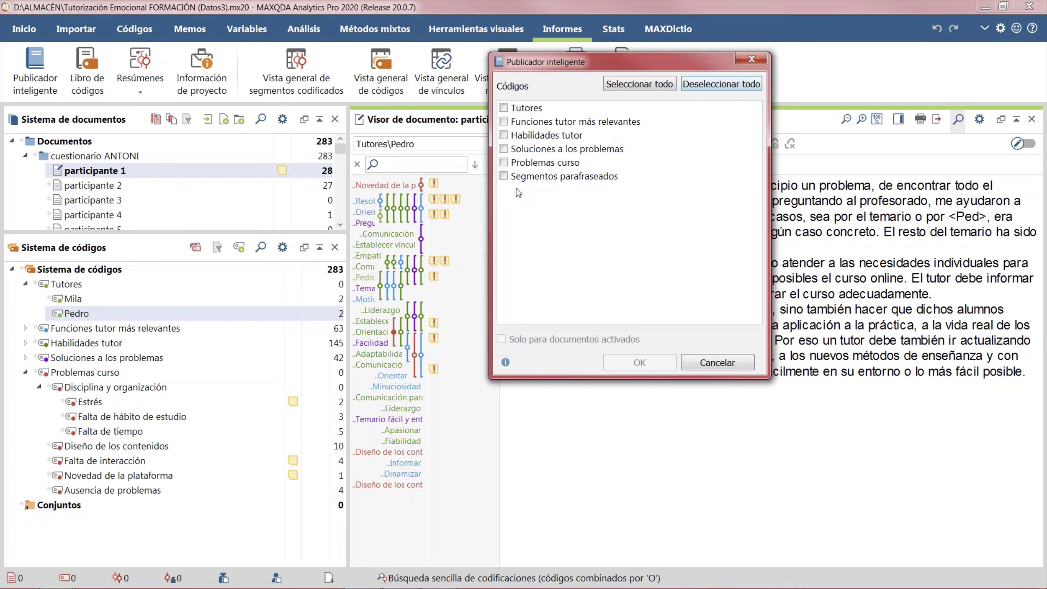
pyautogui.click(503, 121)
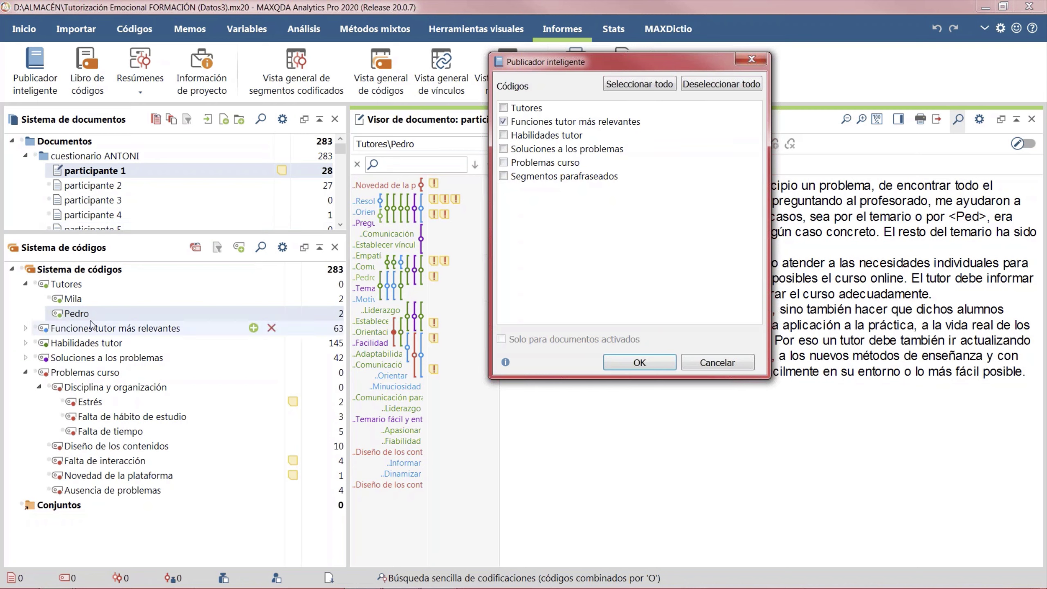
# Step: Expand Funciones tutor más relevantes in the code system, collapse its Dirigir y guiar subcode, and confirm the publisher's code selection
pyautogui.click(25, 328)
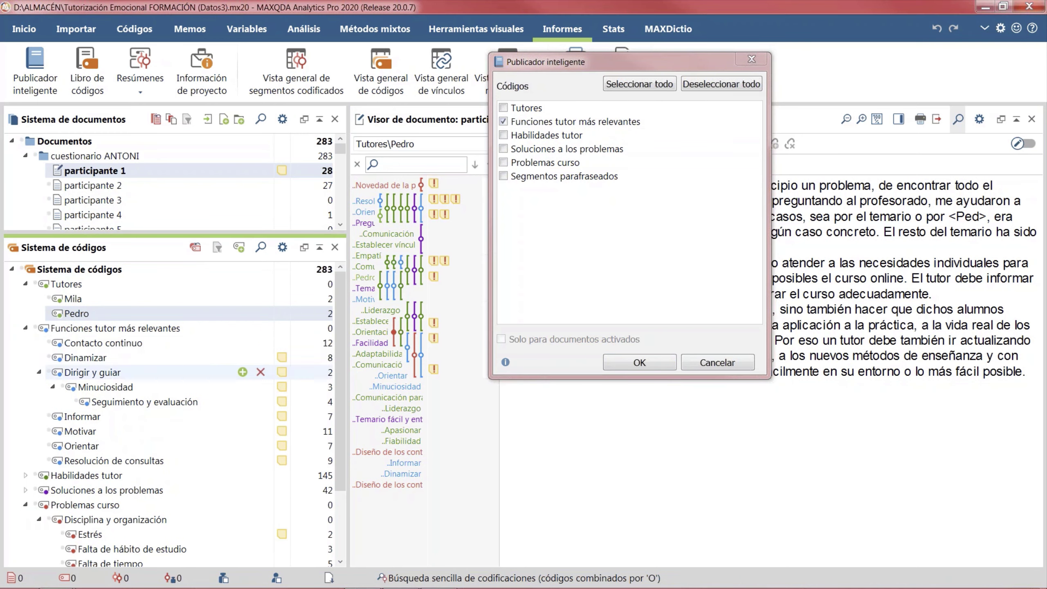
pyautogui.click(39, 373)
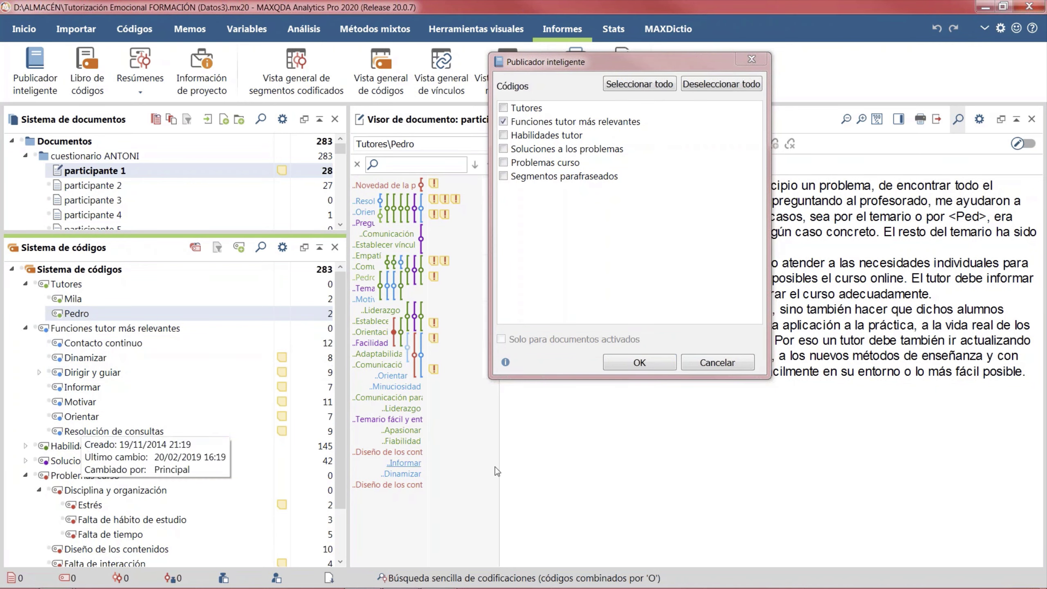
pyautogui.click(660, 365)
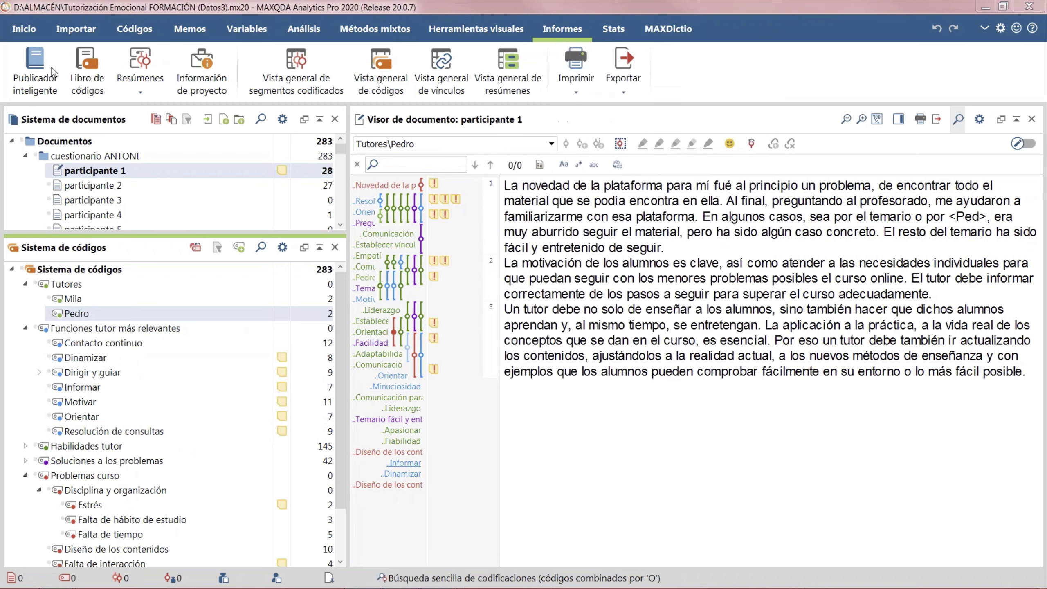
# Step: Title the Publicador inteligente report "Las funciones del tutor/a en la formación online" with the subtitle "Un estudio mixto convergente"
pyautogui.click(52, 73)
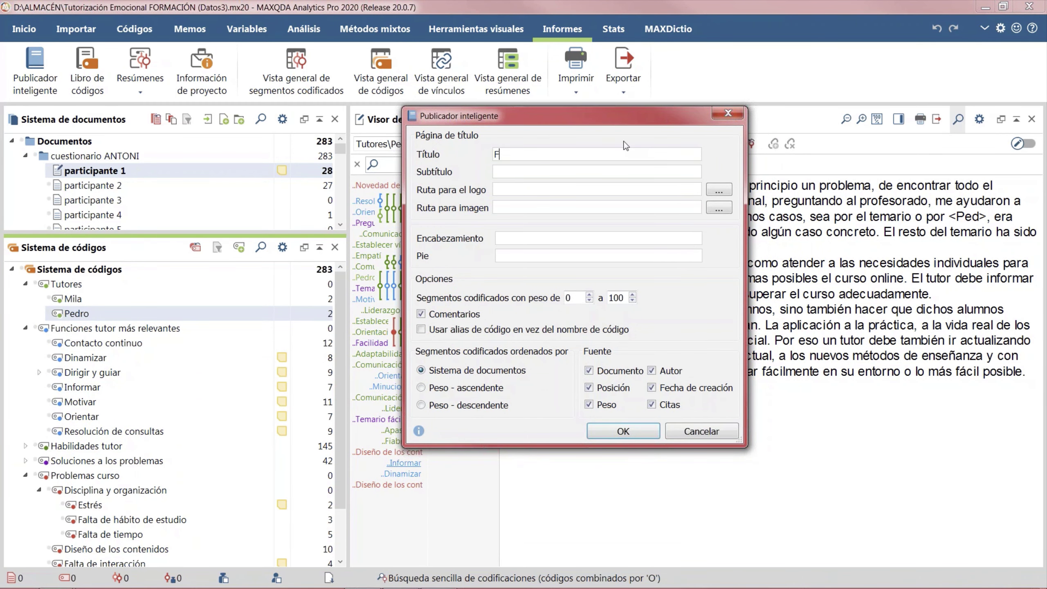
pyautogui.write('Las funciones del tutor/')
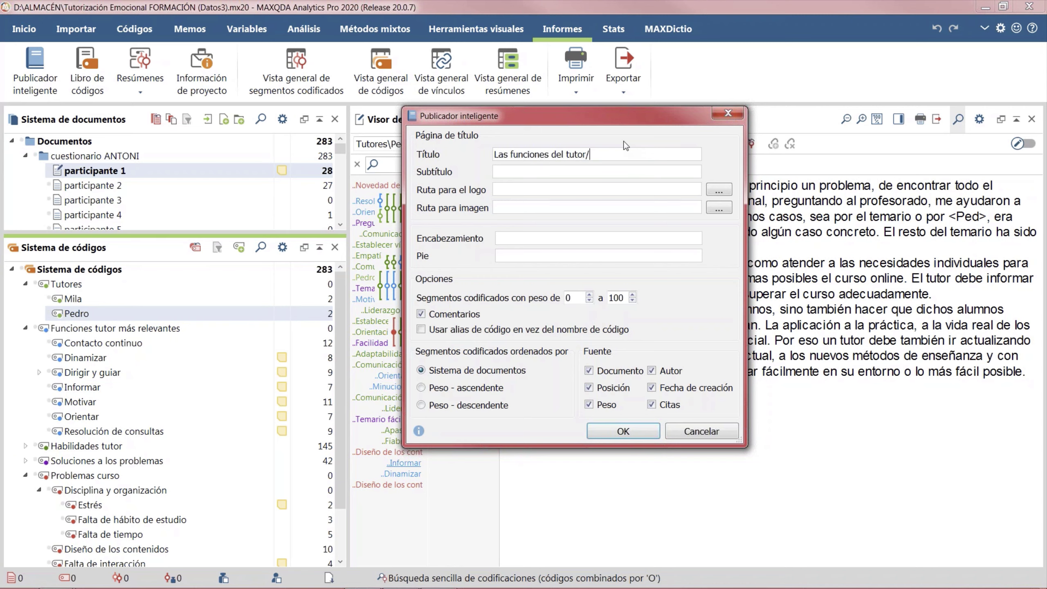
pyautogui.write('a en la formación online')
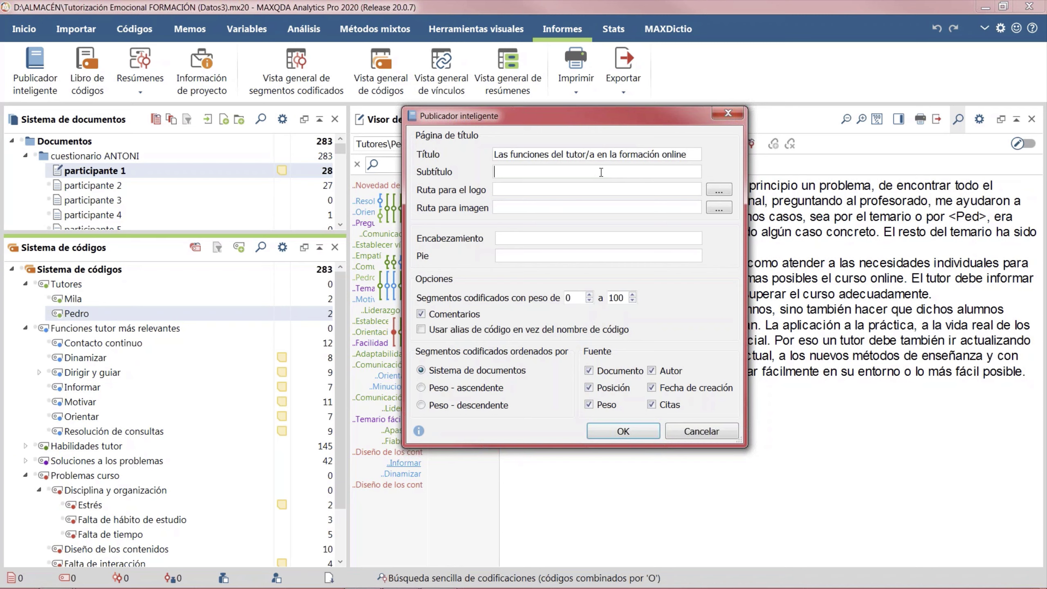
pyautogui.write('Un estudio mixto convergente')
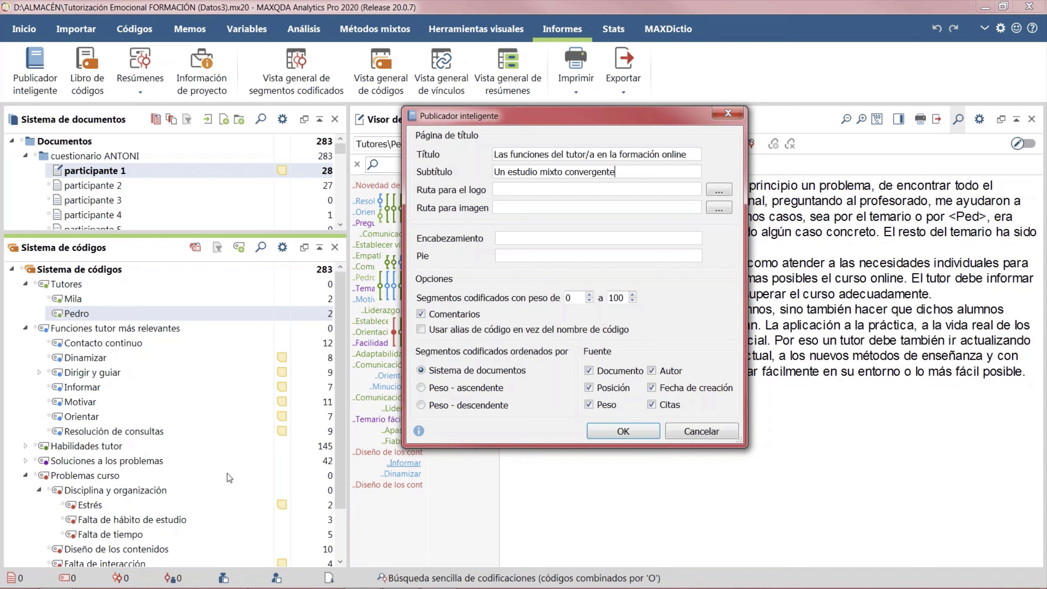
# Step: Exclude comments, save the report as Tutorización Emocional FORMACIÓN (Datos3).docx in ALMACÉN, and accept updating its fields in Word
pyautogui.click(421, 313)
pyautogui.click(622, 431)
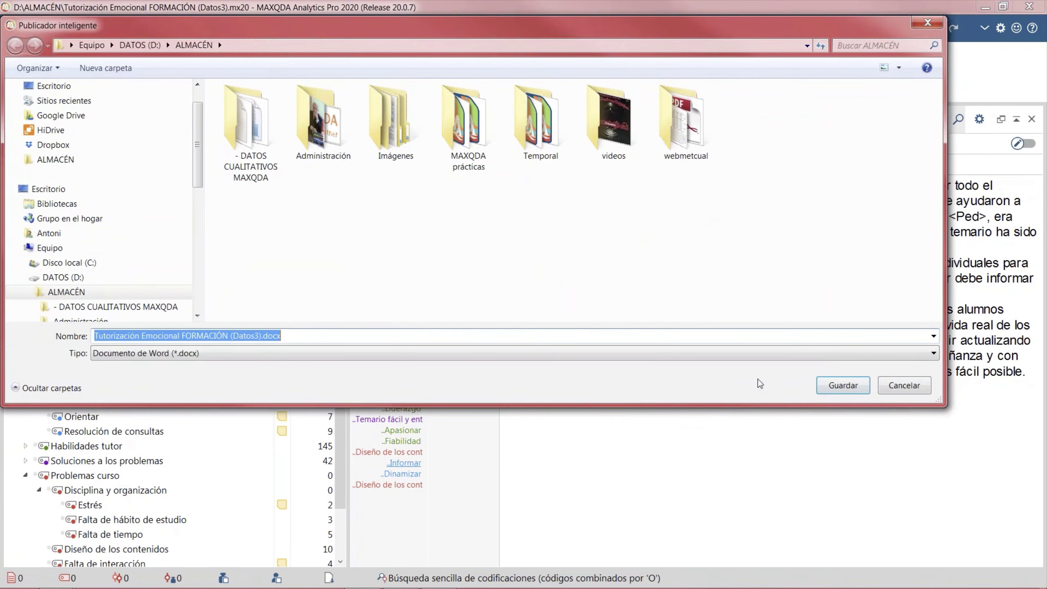
pyautogui.click(835, 385)
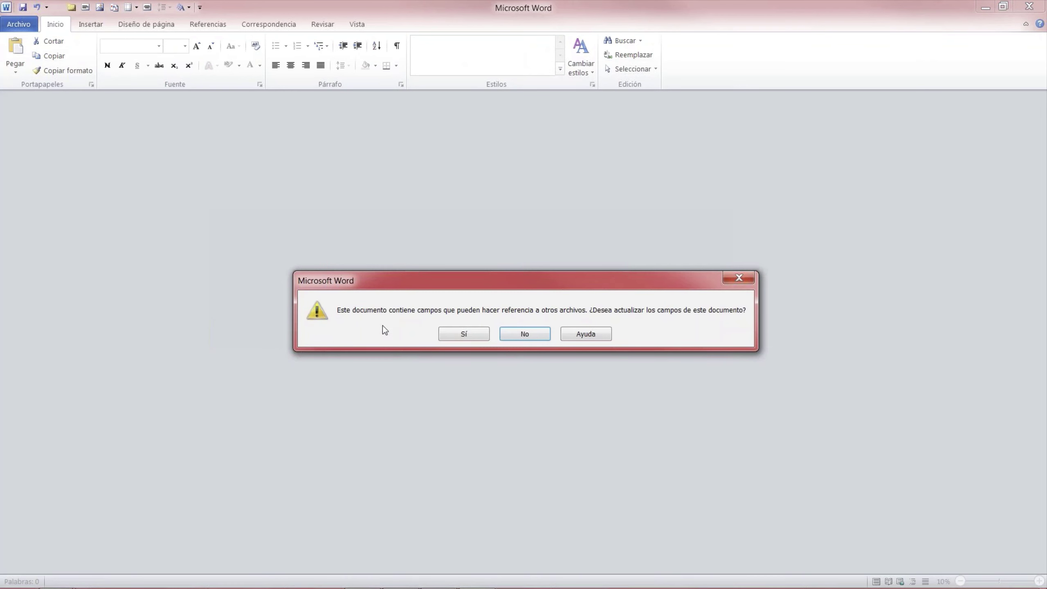
pyautogui.click(466, 334)
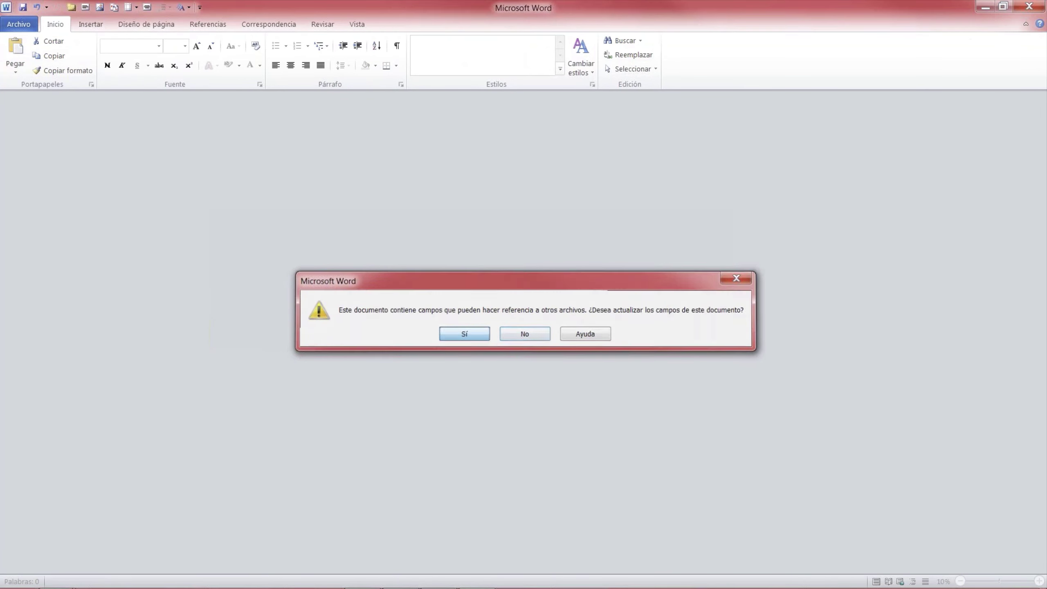
# Step: Review the report's title page and table of contents, and follow the entry for Funciones tutor más relevantes
pyautogui.scroll(-20, 441, 414)
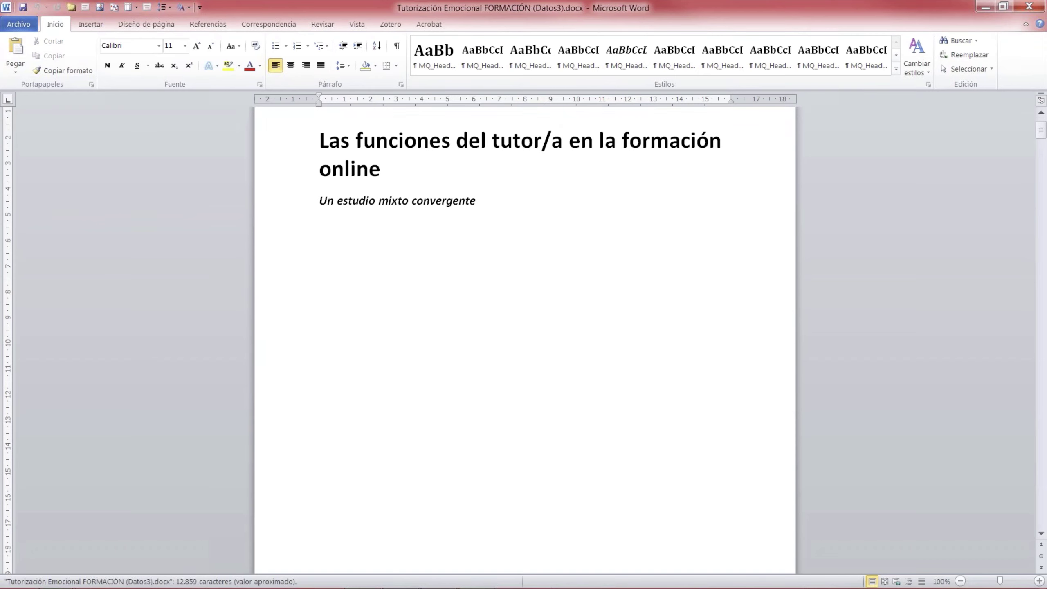
pyautogui.scroll(-4, 429, 411)
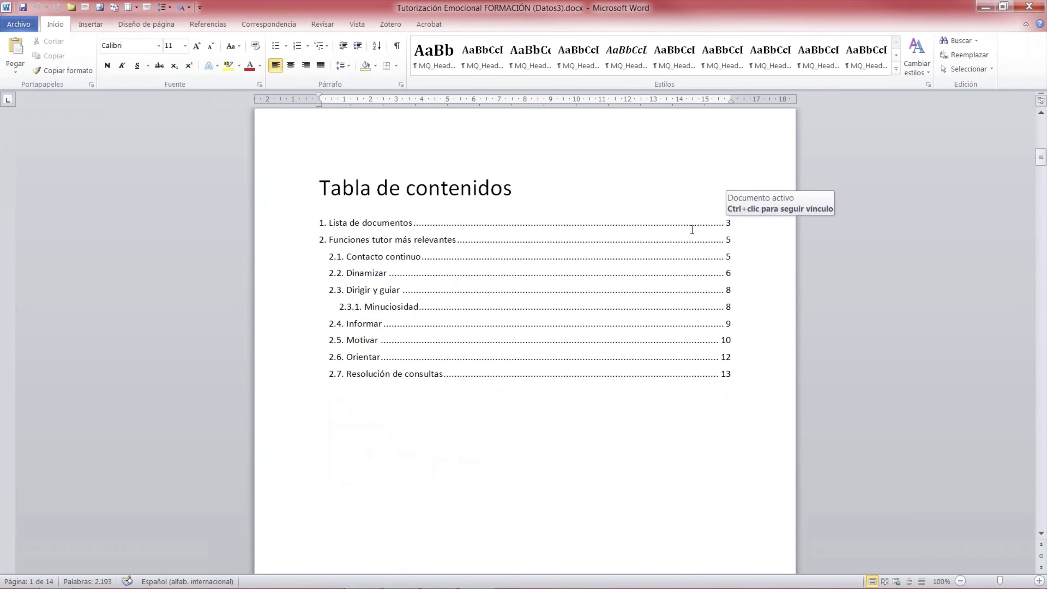
pyautogui.keyDown('ctrl'); pyautogui.click(376, 240); pyautogui.keyUp('ctrl')
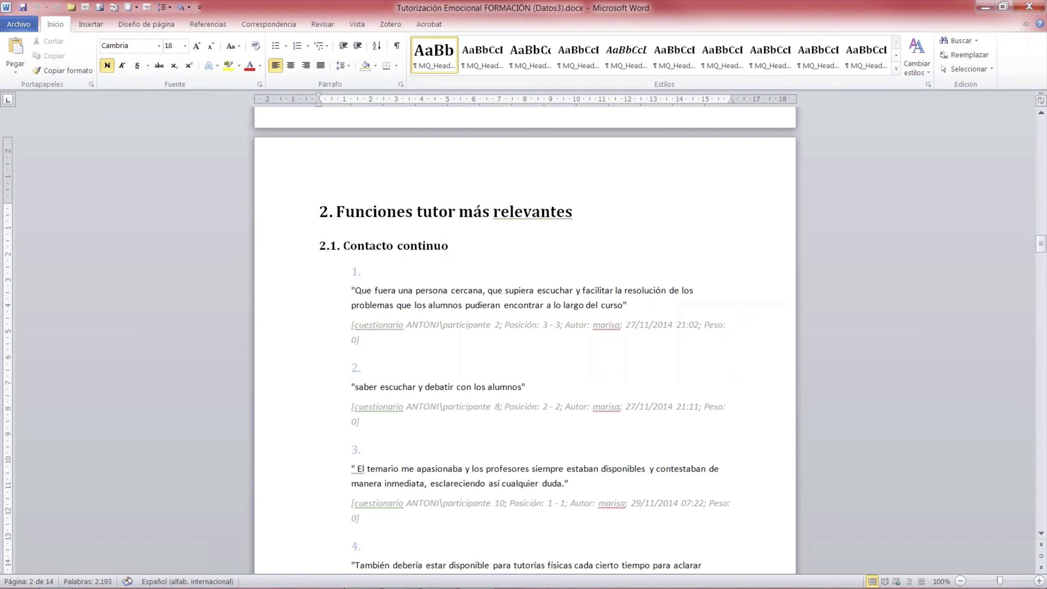
# Step: Return to the start of the report and review the Lista de documentos table through to its end
pyautogui.hotkey('ctrl', 'Home')
pyautogui.press('Down')
pyautogui.press('Down')
pyautogui.press('Down')
pyautogui.press('Down')
pyautogui.press('Down')
pyautogui.press('Down')
pyautogui.press('Down')
pyautogui.press('Down')
pyautogui.press('Down')
pyautogui.press('Down')
pyautogui.press('Down')
pyautogui.press('Down')
pyautogui.press('Down')
pyautogui.press('Down')
pyautogui.press('Down')
pyautogui.press('Down')
pyautogui.press('Down')
pyautogui.press('Down')
pyautogui.press('Down')
pyautogui.press('Down')
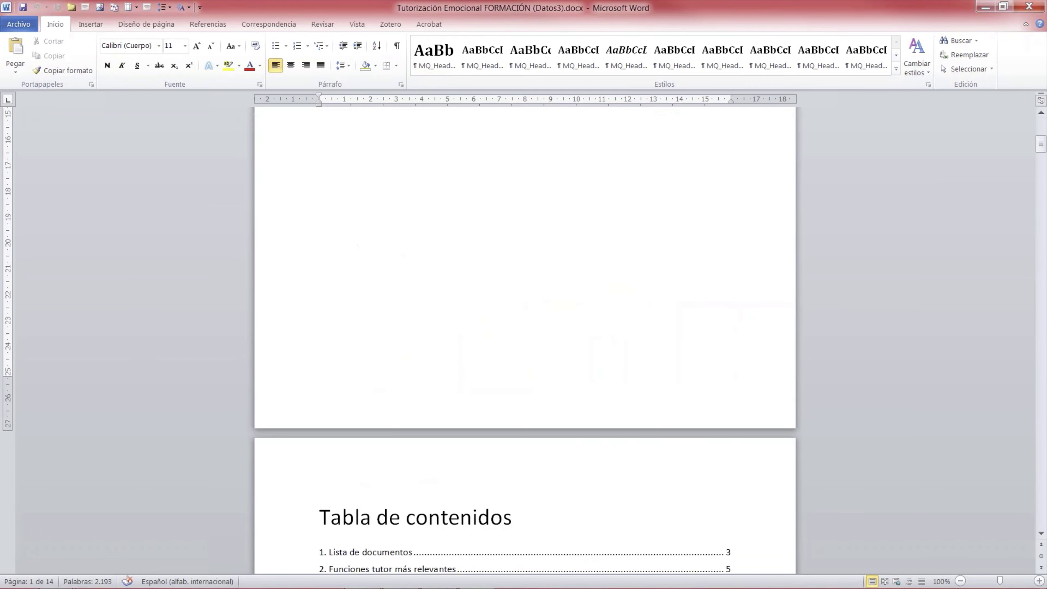
pyautogui.scroll(-5, 376, 250)
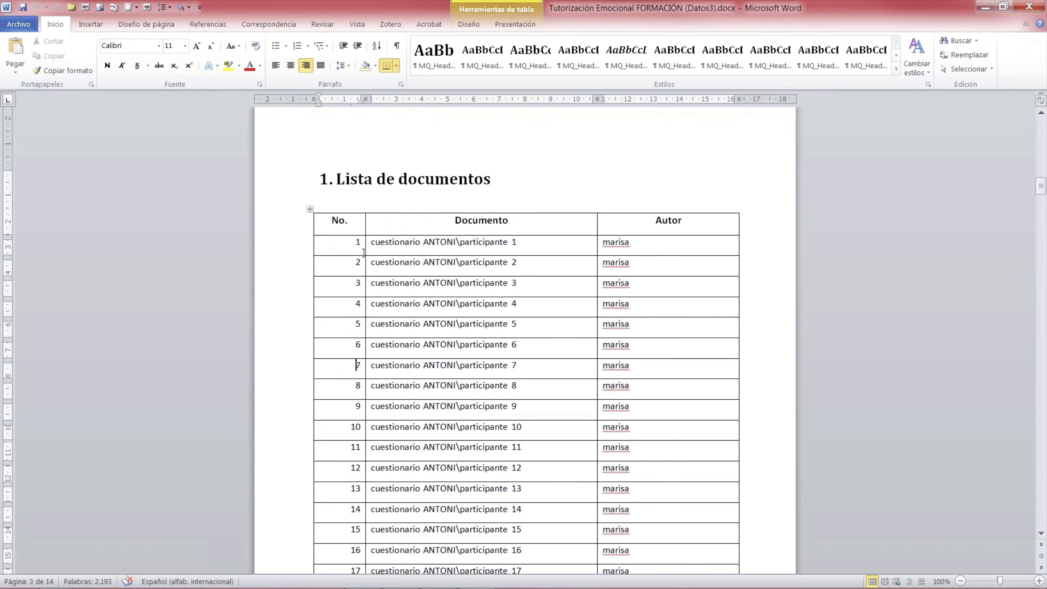
pyautogui.press('Down')
pyautogui.press('Down')
pyautogui.press('Down')
pyautogui.press('Down')
pyautogui.press('Down')
pyautogui.press('Down')
pyautogui.press('Down')
pyautogui.press('Down')
pyautogui.press('Down')
pyautogui.press('Down')
pyautogui.press('Down')
pyautogui.press('Down')
pyautogui.press('Down')
pyautogui.press('Down')
pyautogui.press('Down')
pyautogui.press('Down')
pyautogui.press('Down')
pyautogui.press('Down')
pyautogui.press('Down')
pyautogui.press('Down')
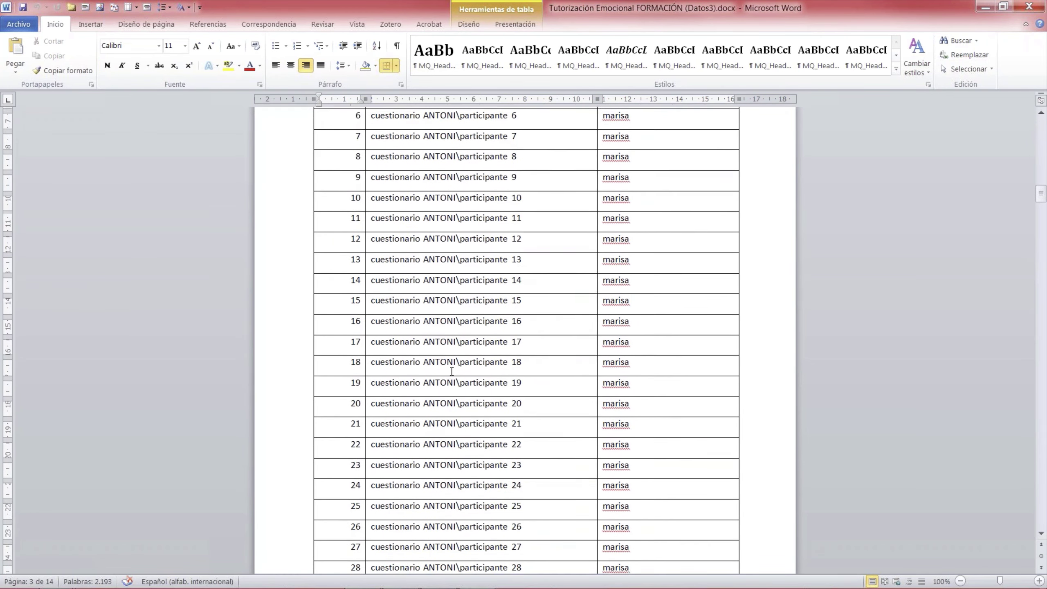
pyautogui.scroll(-15, 454, 366)
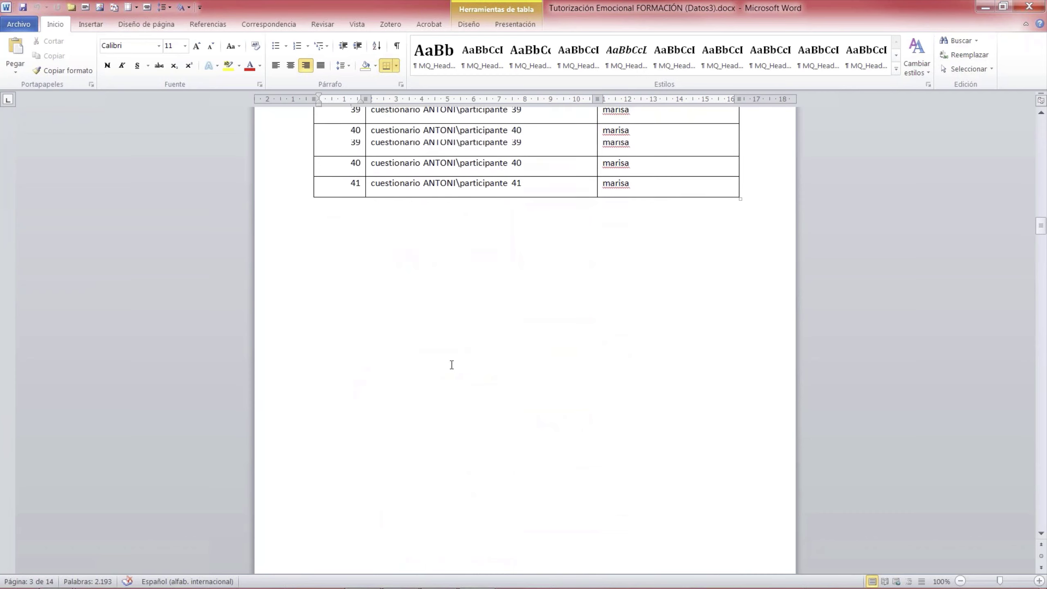
# Step: Go to section 2, Funciones tutor más relevantes, and highlight the heading 2.1. Contacto continuo
pyautogui.scroll(-4, 453, 366)
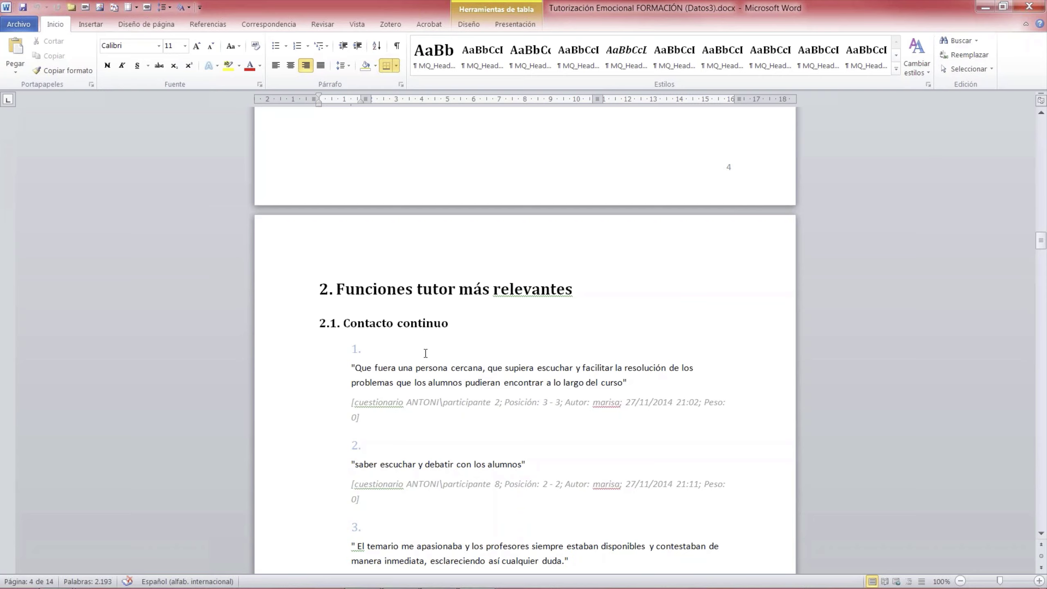
pyautogui.scroll(-5, 426, 353)
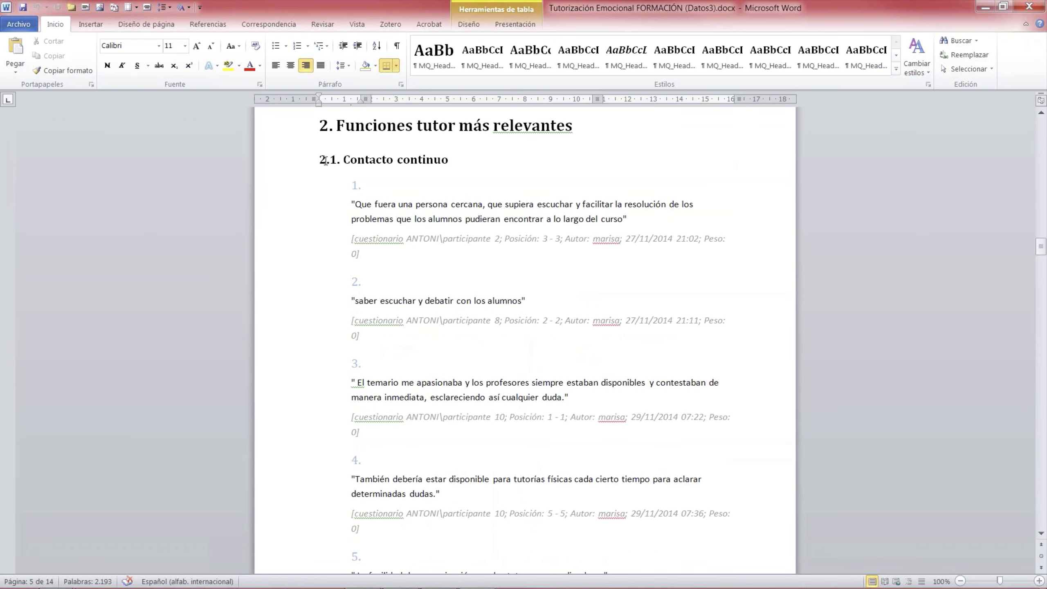
pyautogui.tripleClick(318, 161)
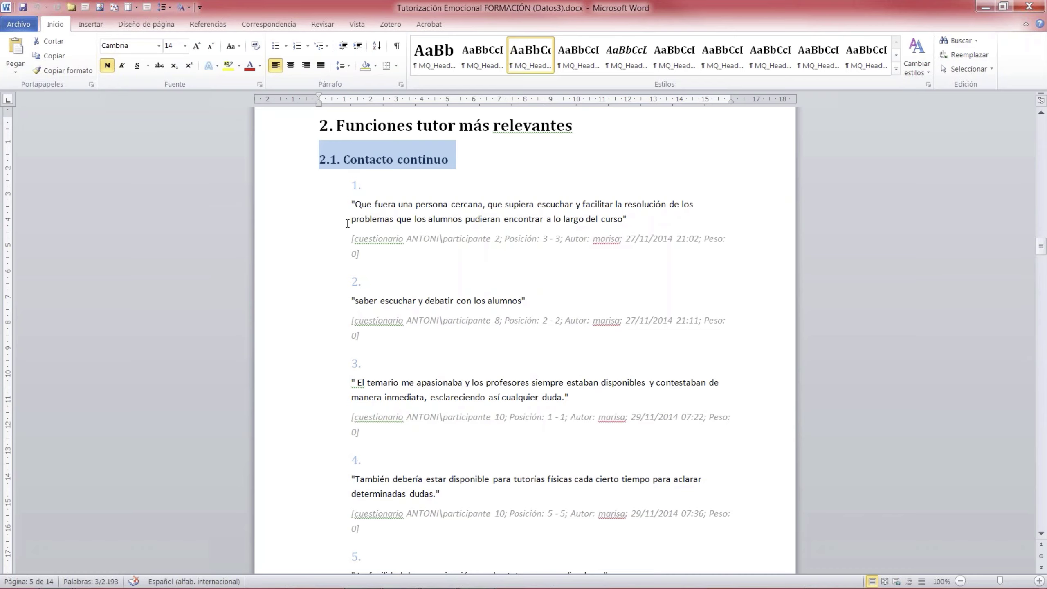
# Step: Examine the coded segments and their source details from Contacto continuo through to section 2.5. Motivar
pyautogui.press('Down')
pyautogui.press('Down')
pyautogui.press('Down')
pyautogui.press('Down')
pyautogui.press('Down')
pyautogui.press('Down')
pyautogui.press('Down')
pyautogui.press('Down')
pyautogui.press('Down')
pyautogui.press('Down')
pyautogui.press('Down')
pyautogui.press('Down')
pyautogui.press('Down')
pyautogui.press('Down')
pyautogui.press('Down')
pyautogui.press('Down')
pyautogui.press('Down')
pyautogui.press('Down')
pyautogui.press('Down')
pyautogui.press('Down')
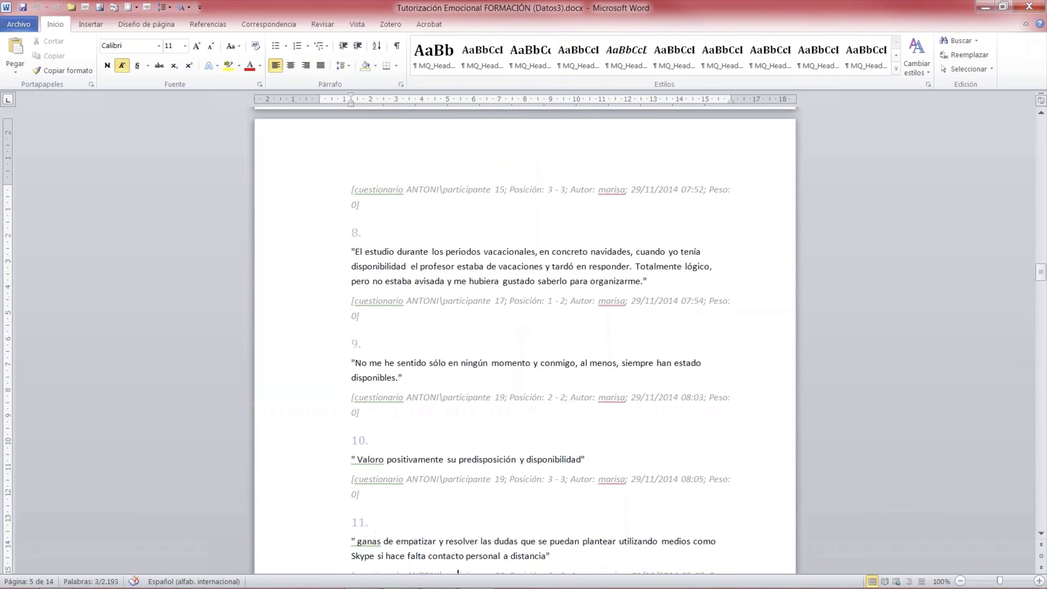
pyautogui.press('Down')
pyautogui.press('Down')
pyautogui.press('Down')
pyautogui.press('Down')
pyautogui.press('Down')
pyautogui.press('Down')
pyautogui.press('Down')
pyautogui.press('Down')
pyautogui.press('Down')
pyautogui.press('Down')
pyautogui.press('Down')
pyautogui.press('Down')
pyautogui.press('Down')
pyautogui.press('Down')
pyautogui.press('Down')
pyautogui.press('Down')
pyautogui.press('Down')
pyautogui.press('Down')
pyautogui.press('Down')
pyautogui.press('Down')
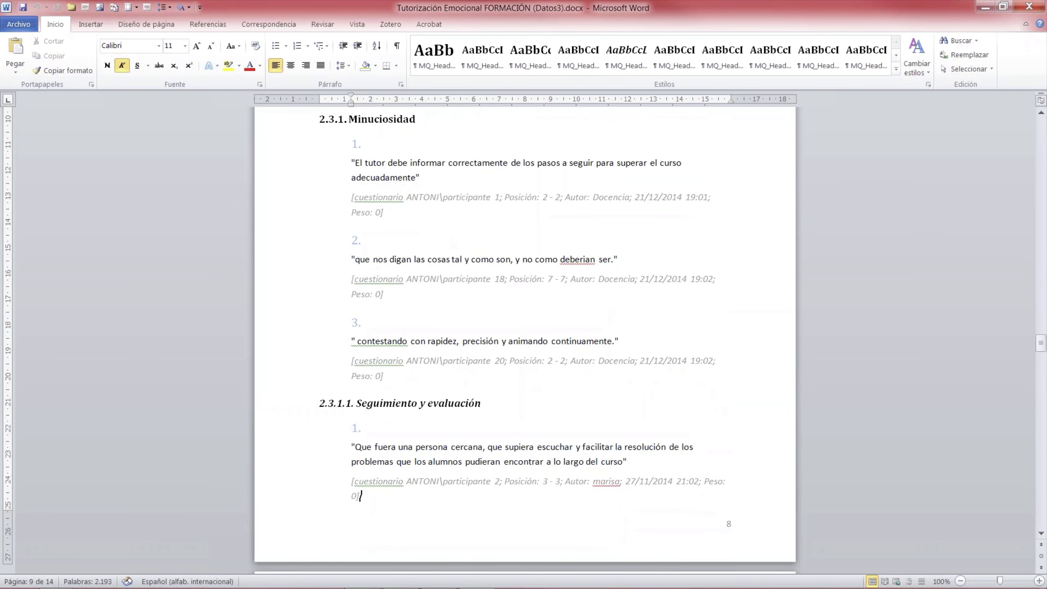
pyautogui.press('Down')
pyautogui.press('Down')
pyautogui.press('Down')
pyautogui.press('Down')
pyautogui.press('Down')
pyautogui.press('Down')
pyautogui.press('Down')
pyautogui.press('Down')
pyautogui.press('Down')
pyautogui.press('Down')
pyautogui.press('Down')
pyautogui.press('Down')
pyautogui.press('Down')
pyautogui.press('Down')
pyautogui.press('Down')
pyautogui.press('Down')
pyautogui.press('Down')
pyautogui.press('Down')
pyautogui.press('Down')
pyautogui.press('Down')
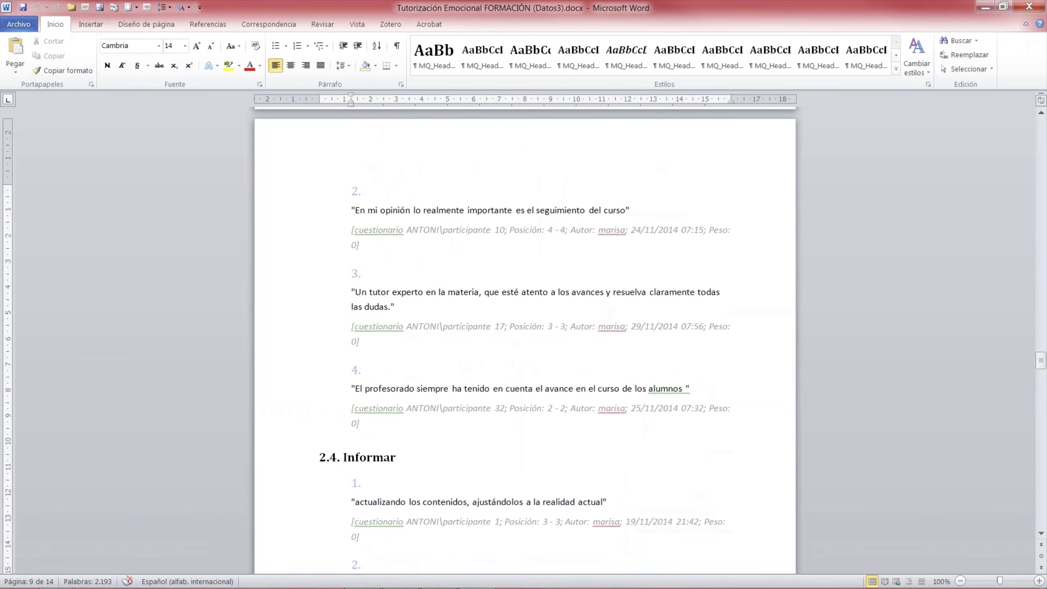
pyautogui.press('Down')
pyautogui.press('Down')
pyautogui.press('Down')
pyautogui.press('Down')
pyautogui.press('Down')
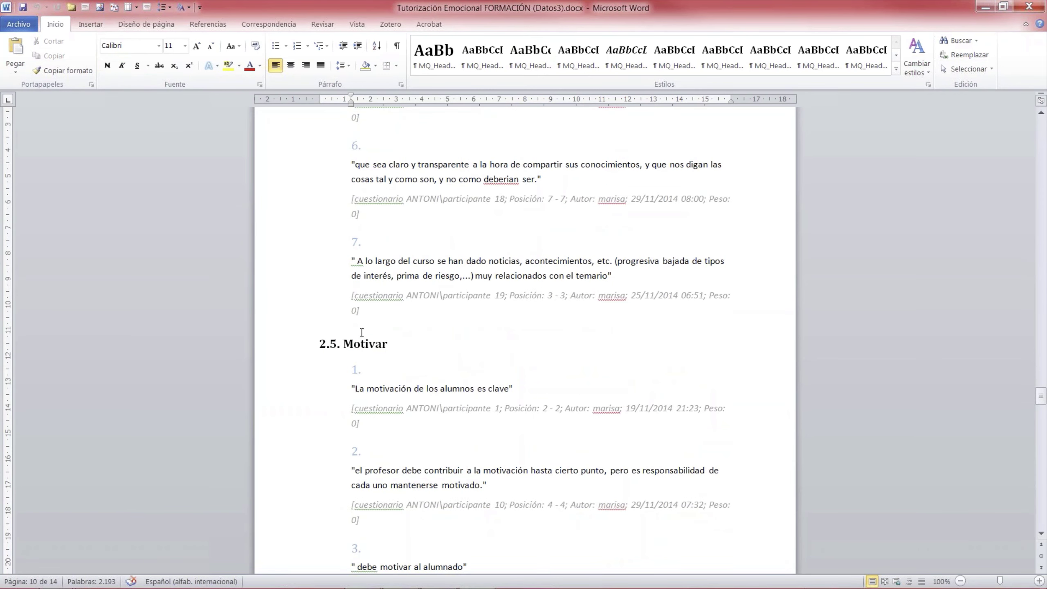
pyautogui.press('Down')
pyautogui.press('Down')
pyautogui.press('Down')
pyautogui.press('Down')
pyautogui.press('Down')
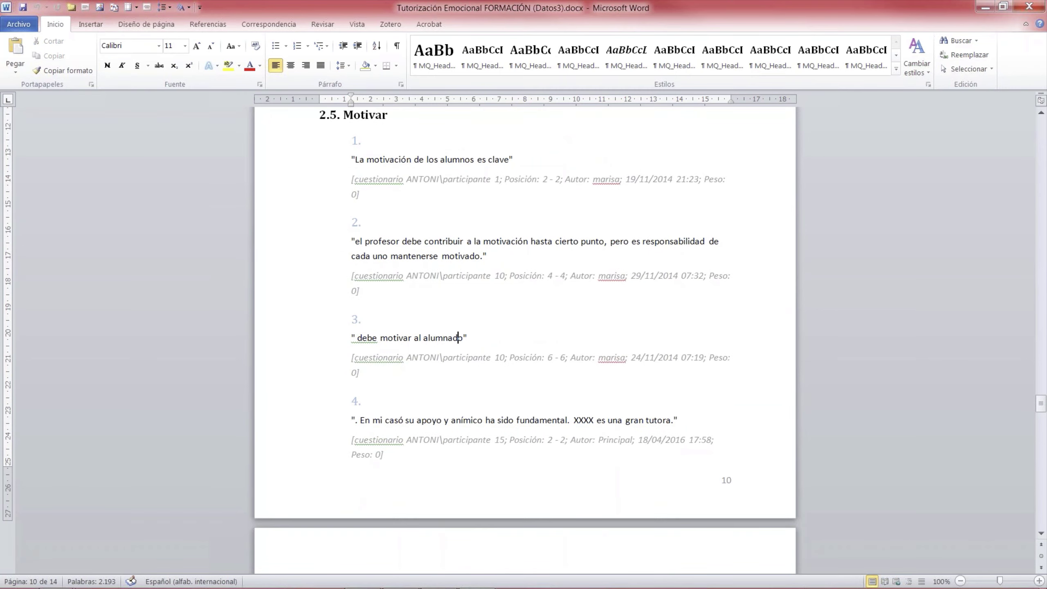
# Step: Highlight the first four quotations under 2.5. Motivar one after another
pyautogui.click(276, 162)
pyautogui.click(280, 242)
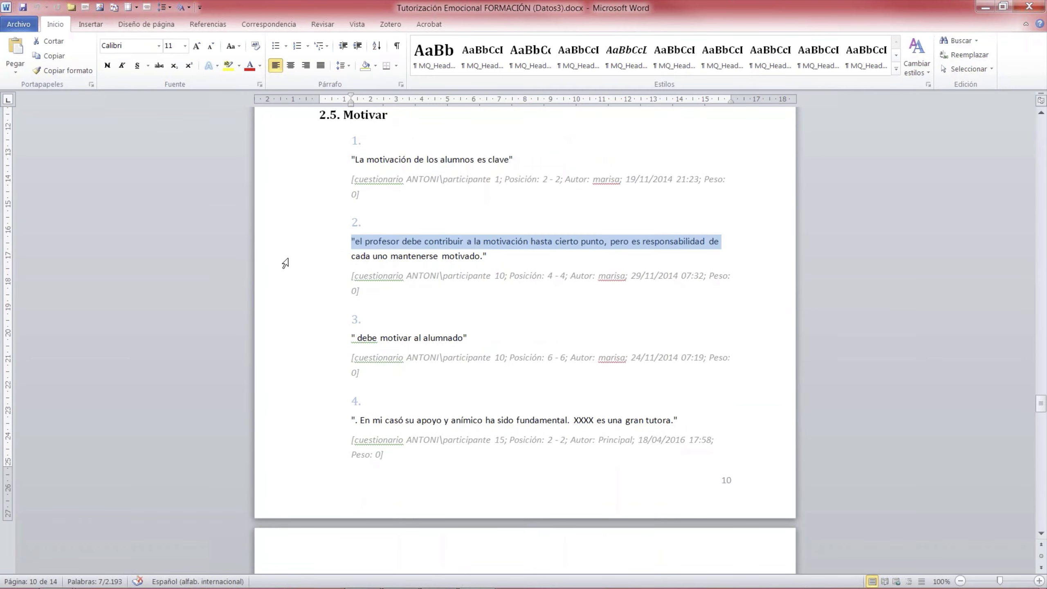
pyautogui.doubleClick(285, 260)
pyautogui.click(284, 343)
pyautogui.click(286, 422)
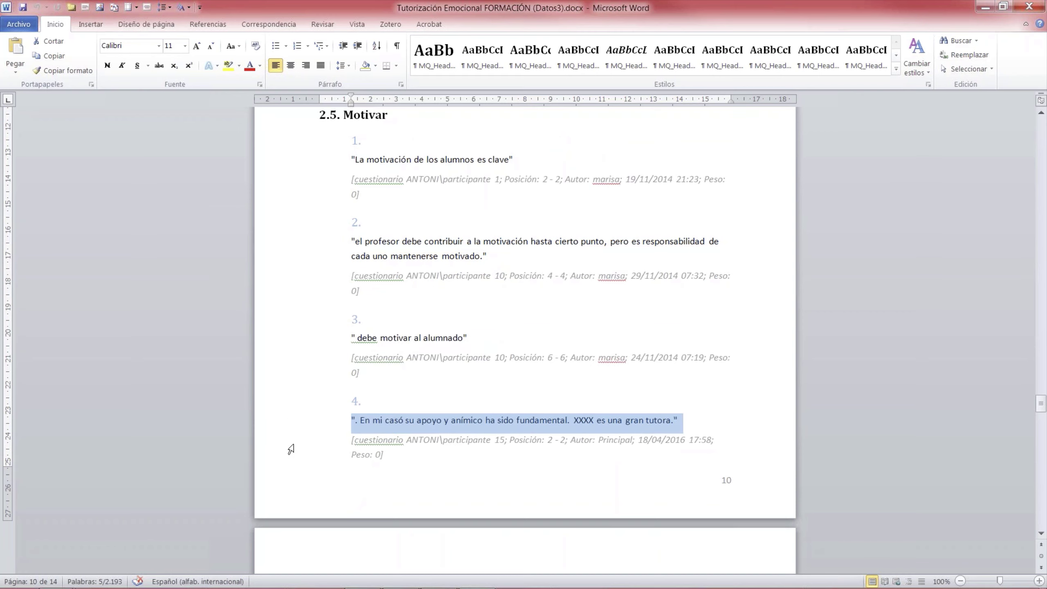
# Step: Examine the remaining Motivar segments up to section 2.6. Orientar, and return to the report's title page
pyautogui.scroll(-20, 292, 449)
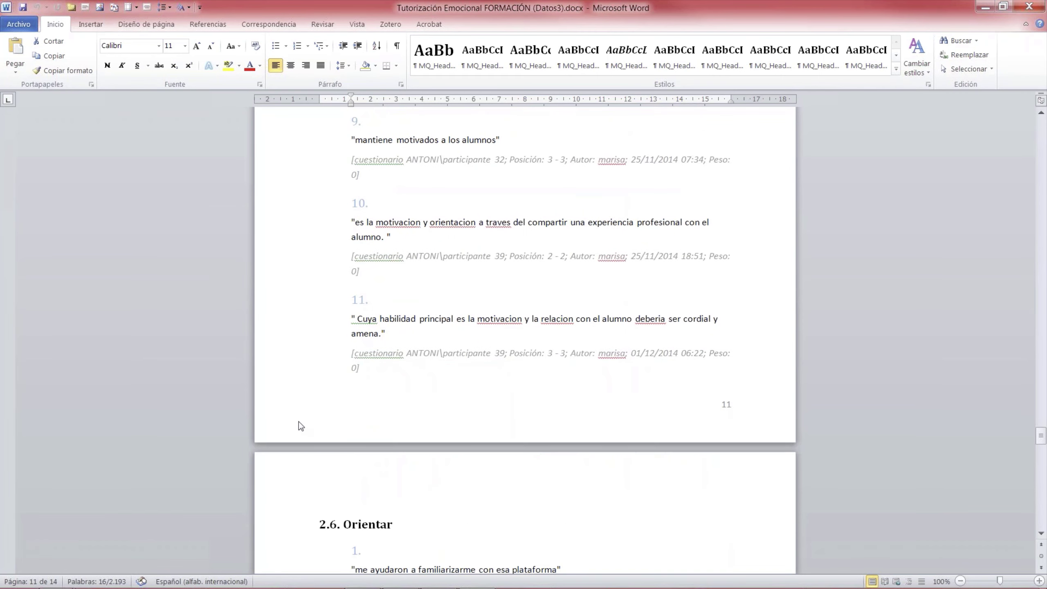
pyautogui.scroll(20, 301, 425)
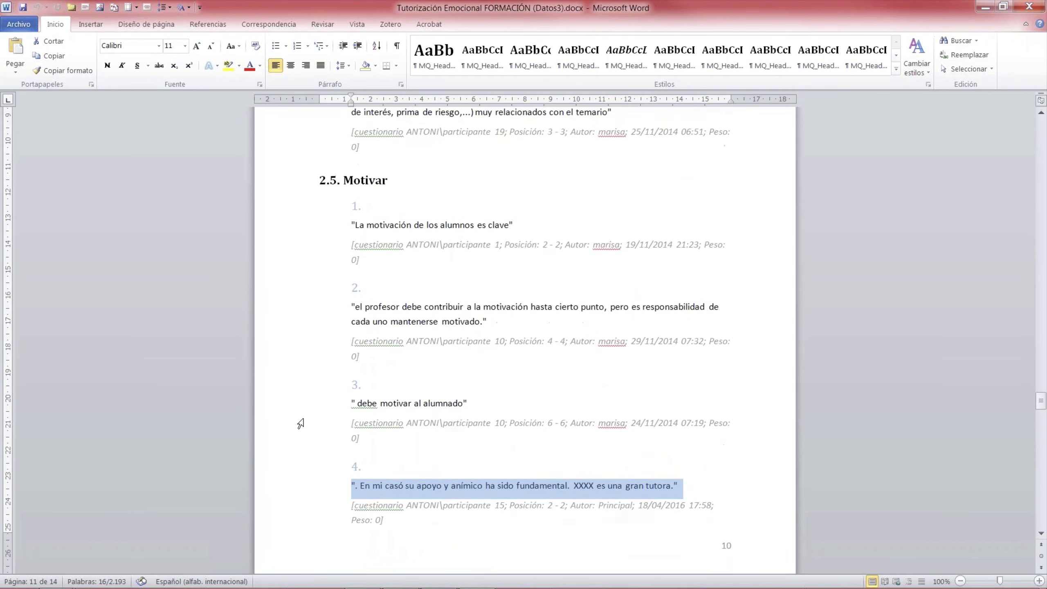
pyautogui.scroll(3, 300, 423)
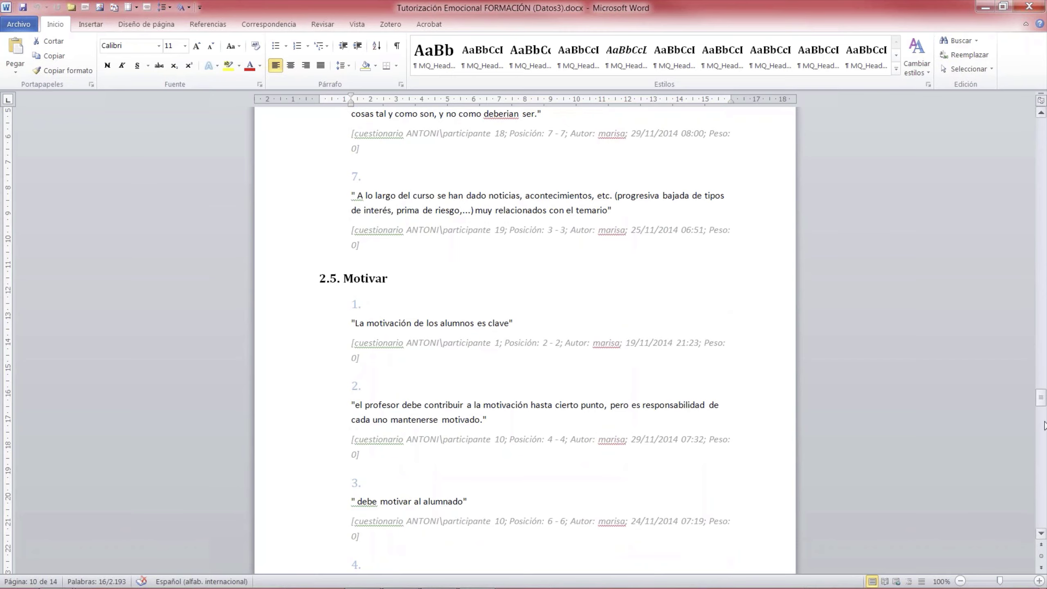
pyautogui.moveTo(1042, 404); pyautogui.dragTo(1022, 137)
pyautogui.click(391, 279)
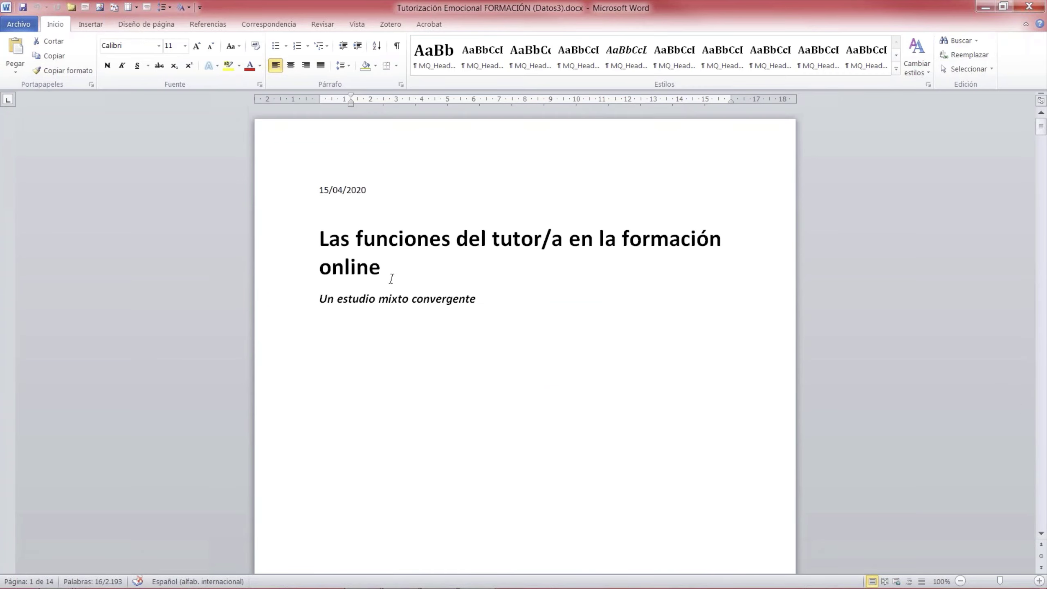
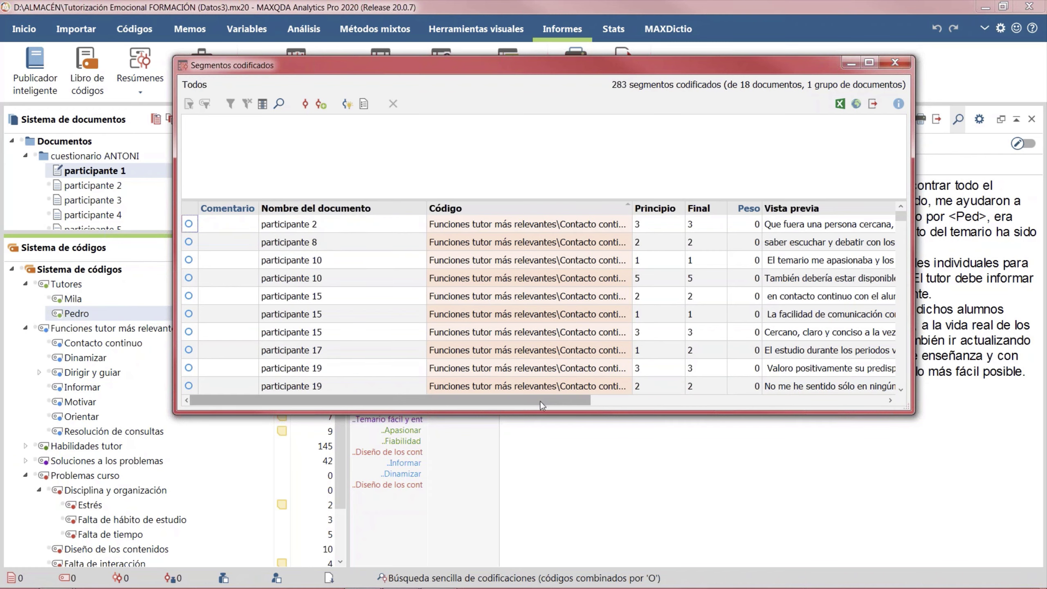
# Step: Move the Vista previa column directly after Nombre del documento in the Segmentos codificados overview
pyautogui.moveTo(540, 400); pyautogui.dragTo(555, 416)
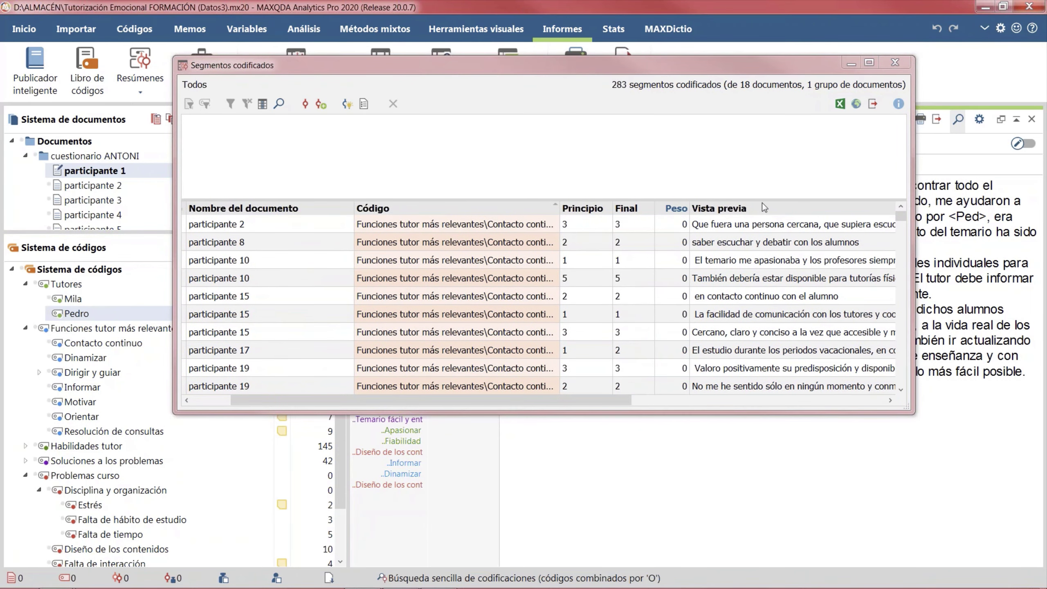
pyautogui.moveTo(752, 209); pyautogui.dragTo(391, 190)
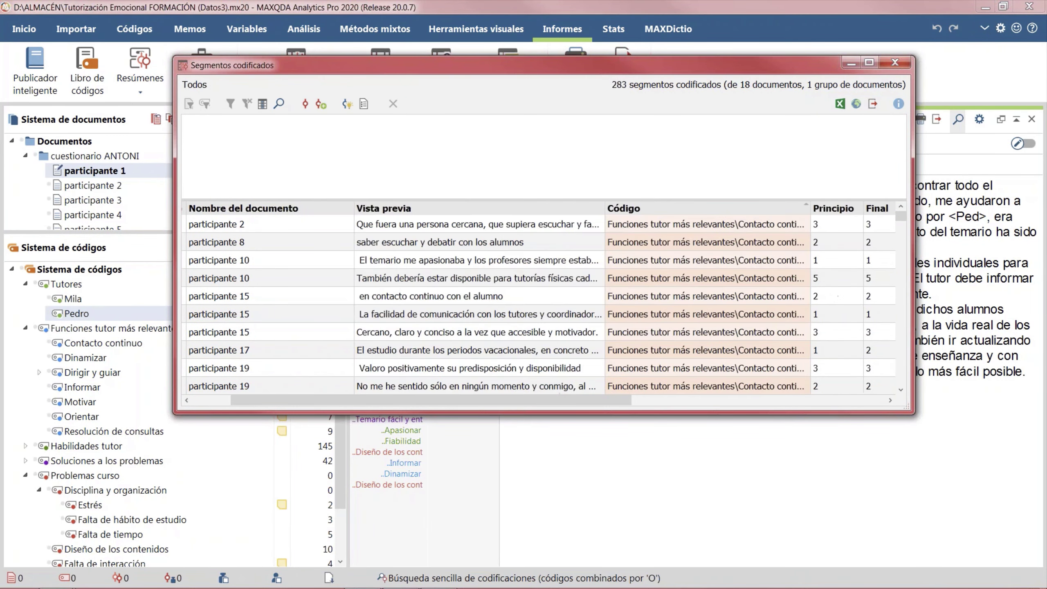
pyautogui.moveTo(330, 400); pyautogui.dragTo(289, 400)
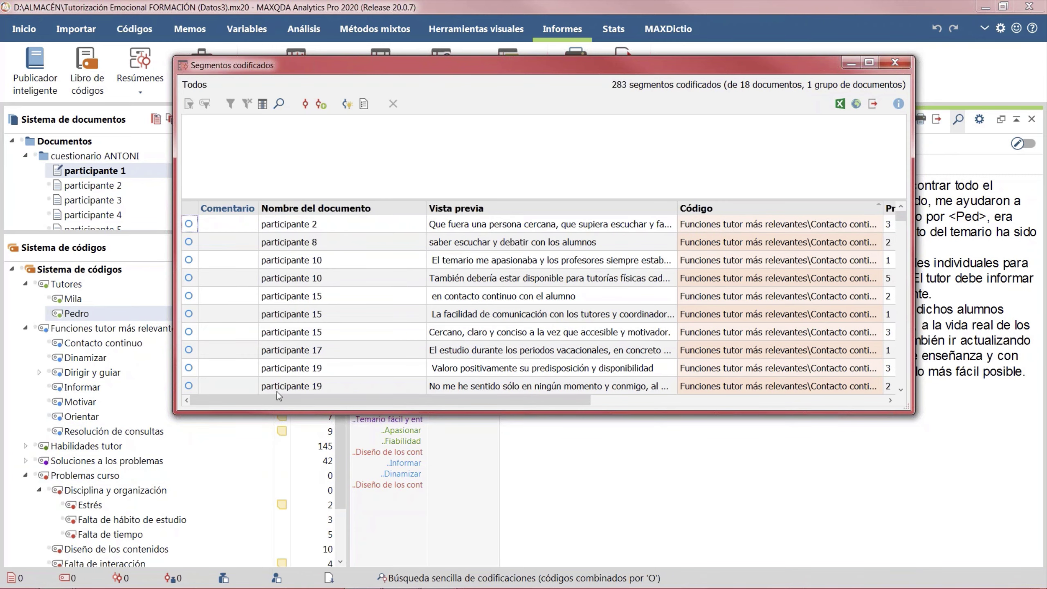
# Step: Open the project Educación en Finanzas Fase III (10).mx20 from the ALMACÉN folder
pyautogui.click(56, 575)
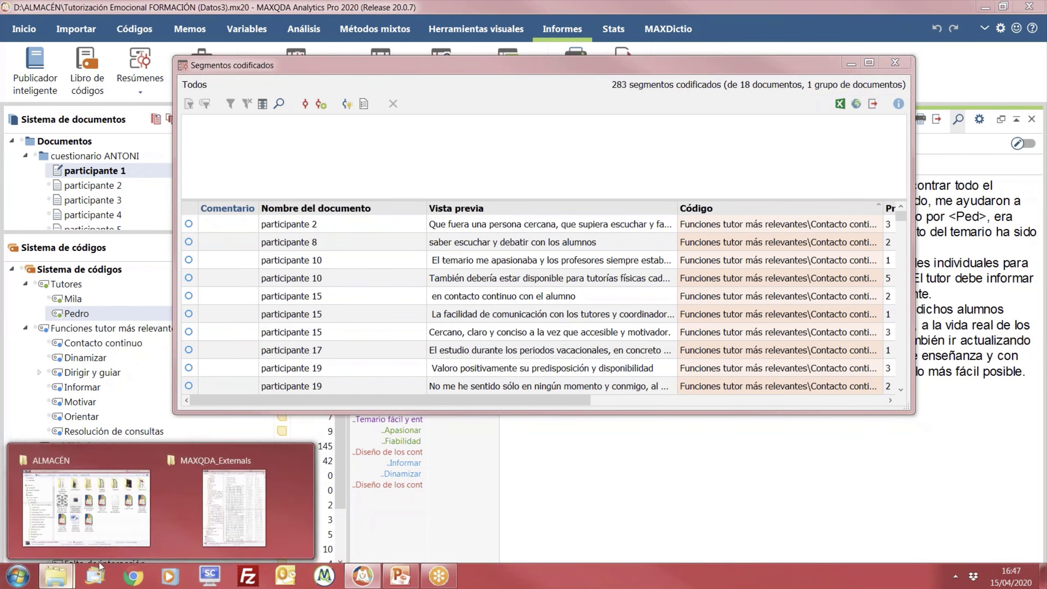
pyautogui.click(133, 522)
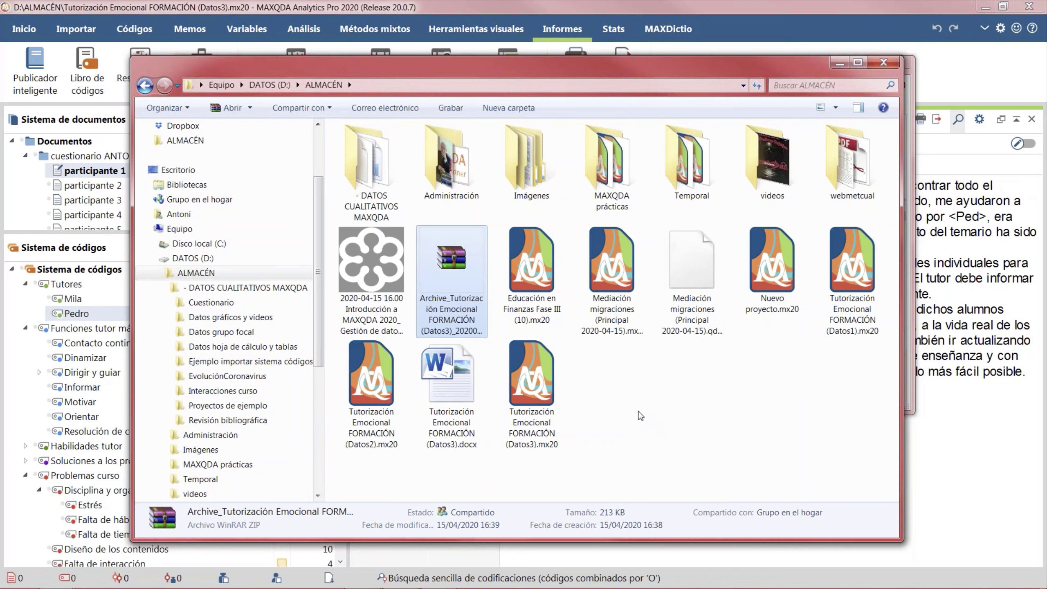
pyautogui.click(536, 324)
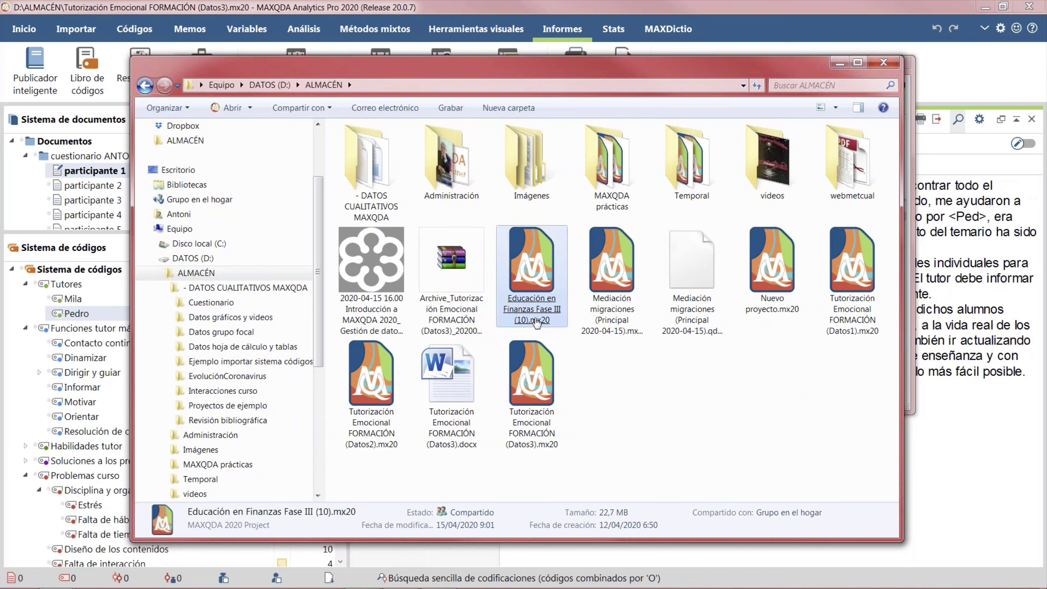
pyautogui.doubleClick(536, 323)
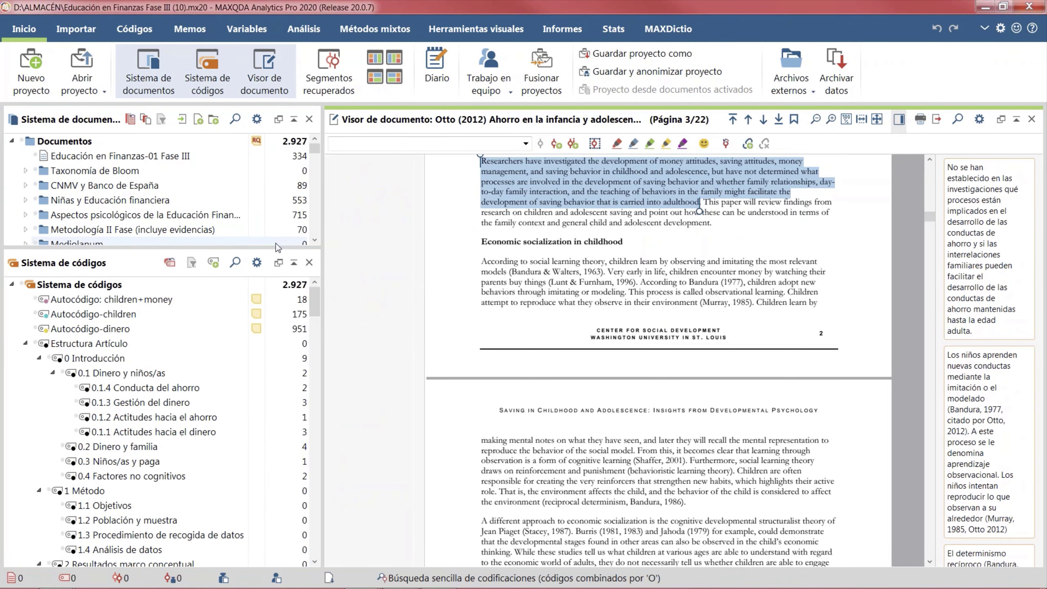
# Step: Collapse the Normativa y Legislación document group and shrink the document system to leave more room for the code system
pyautogui.moveTo(276, 250); pyautogui.dragTo(271, 417)
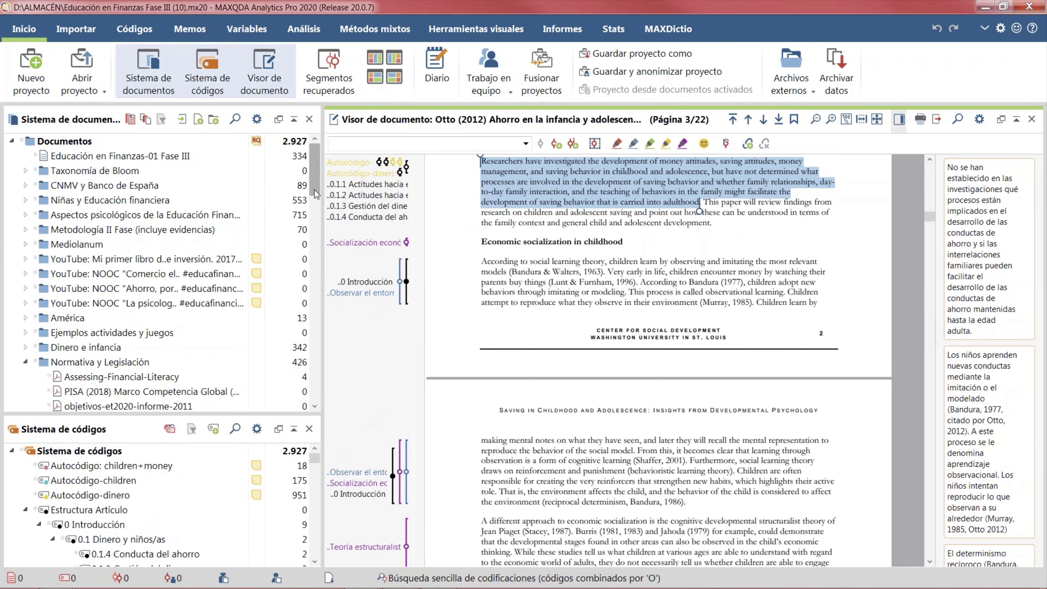
pyautogui.moveTo(316, 194); pyautogui.dragTo(315, 149)
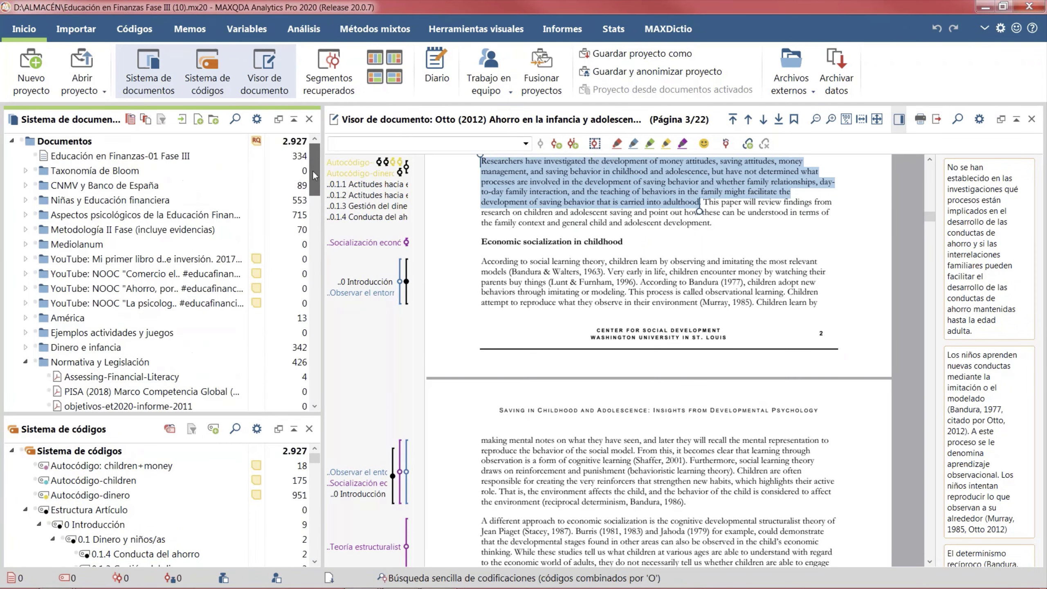
pyautogui.click(24, 362)
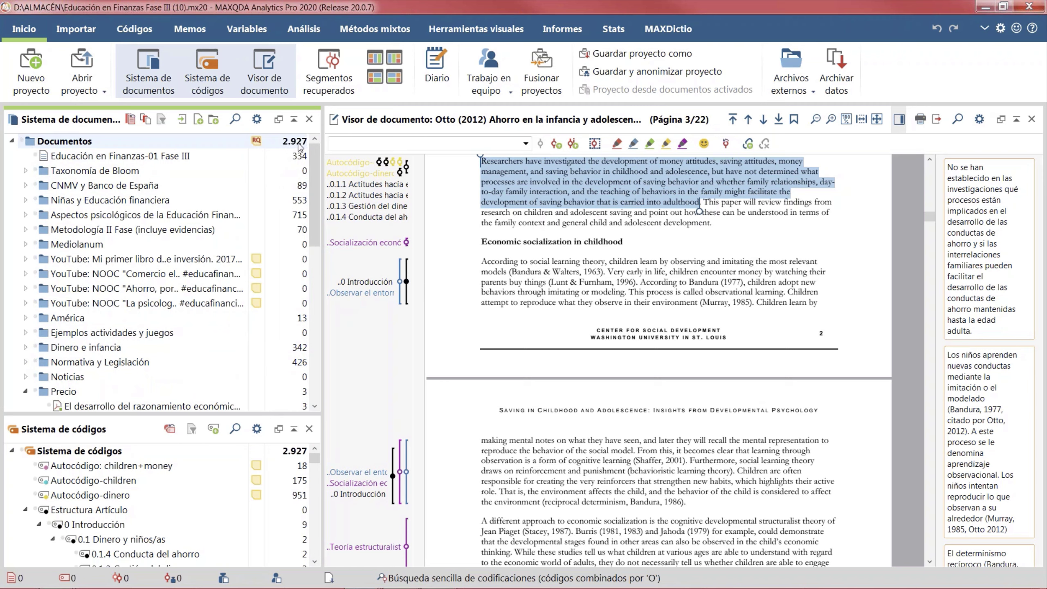
pyautogui.moveTo(241, 416); pyautogui.dragTo(247, 209)
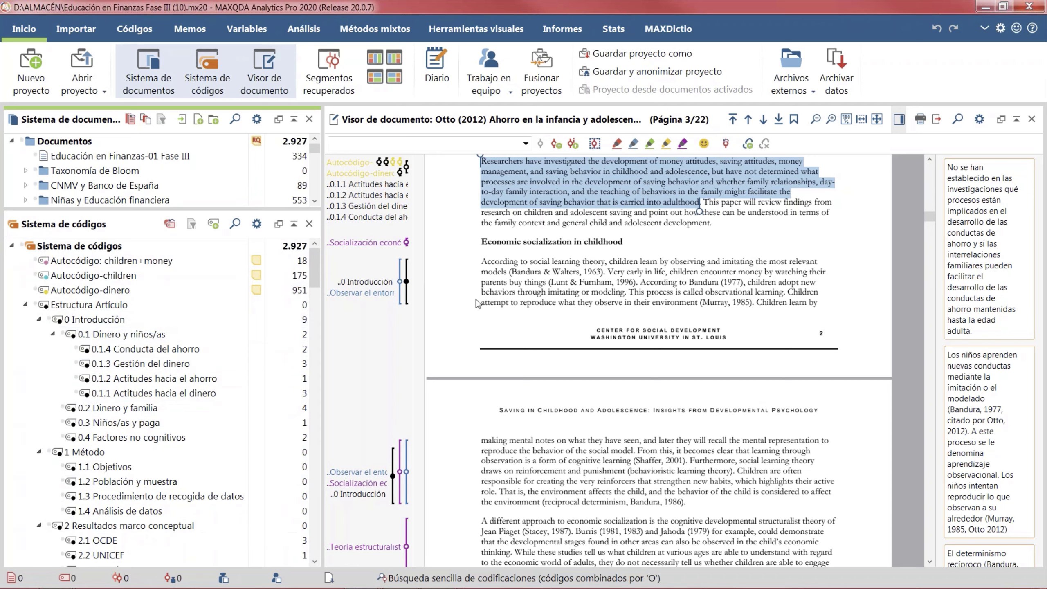
# Step: Examine the paraphrases beside the article on saving in childhood and locate the source passages of several of them
pyautogui.scroll(2, 430, 324)
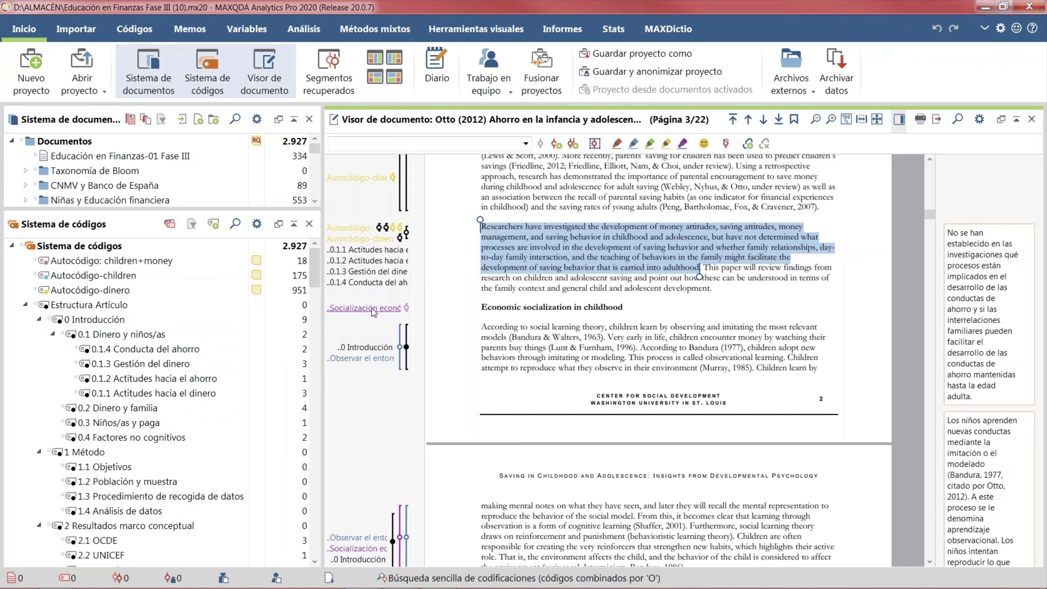
pyautogui.click(956, 494)
pyautogui.click(971, 250)
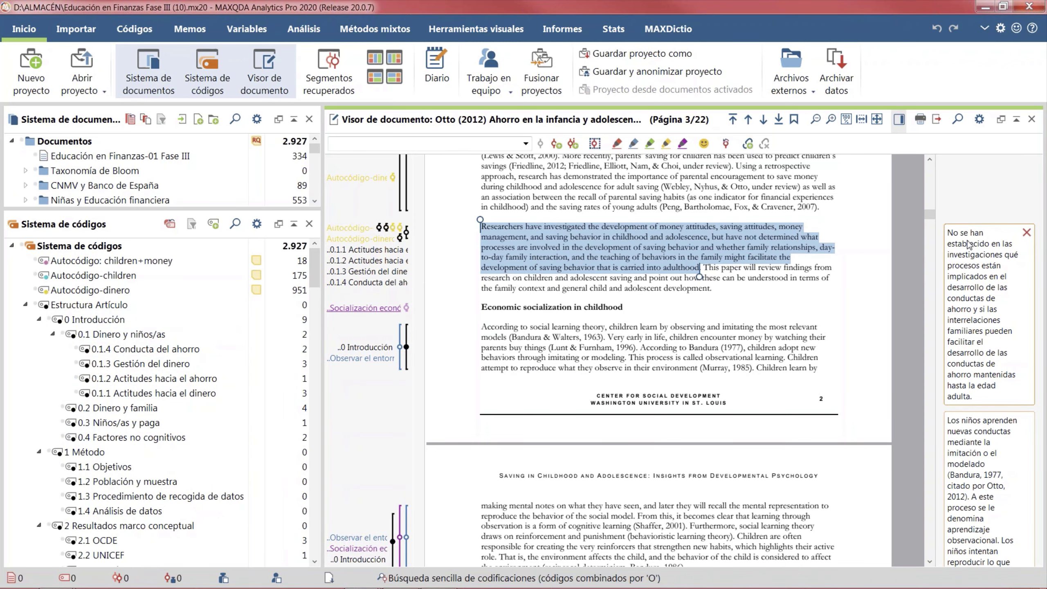
pyautogui.scroll(-5, 965, 347)
pyautogui.click(964, 387)
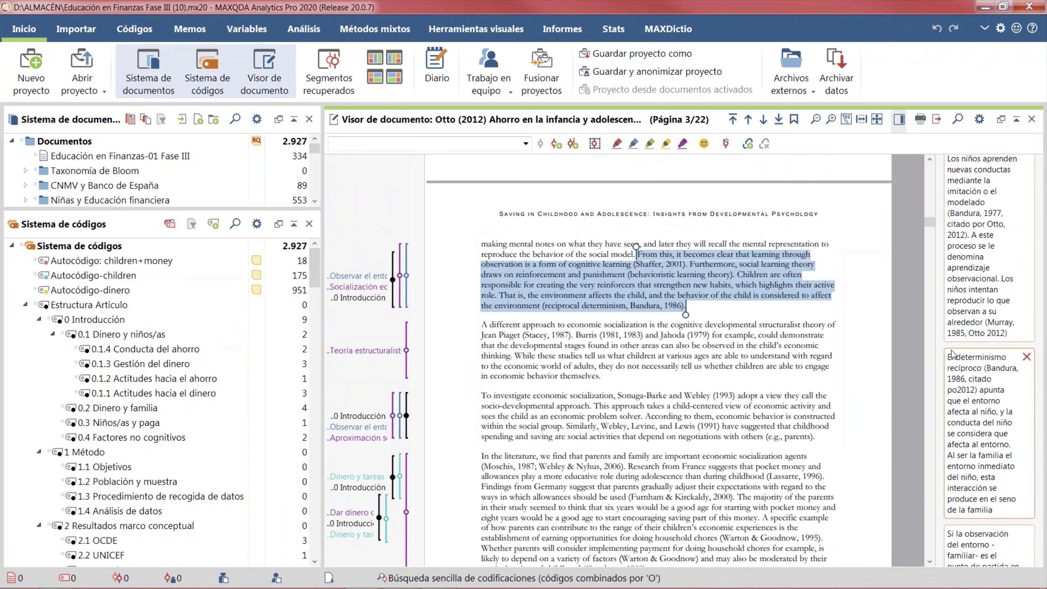
pyautogui.scroll(-10, 965, 387)
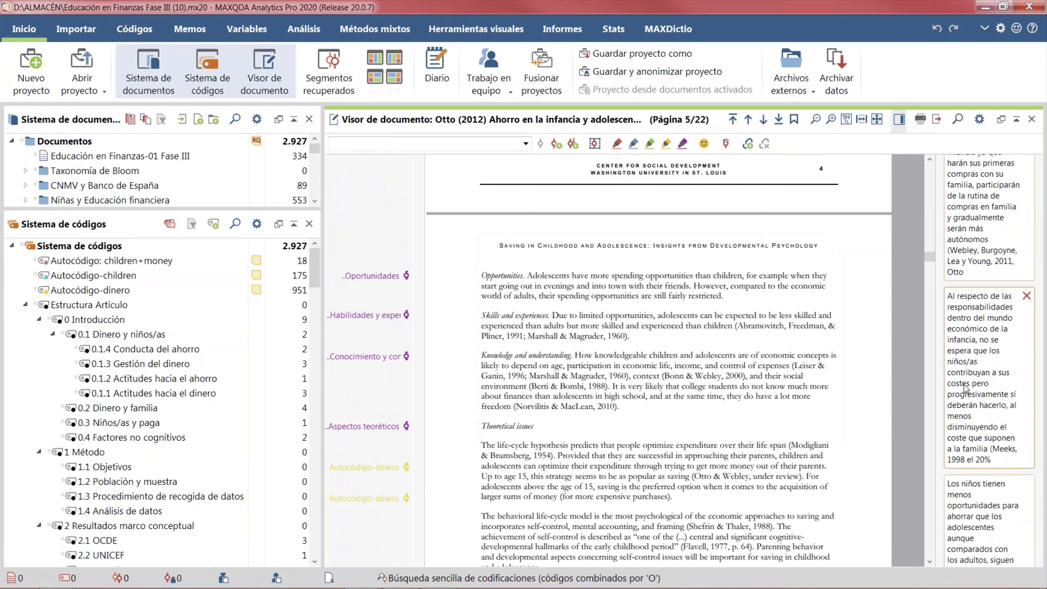
pyautogui.scroll(10, 961, 391)
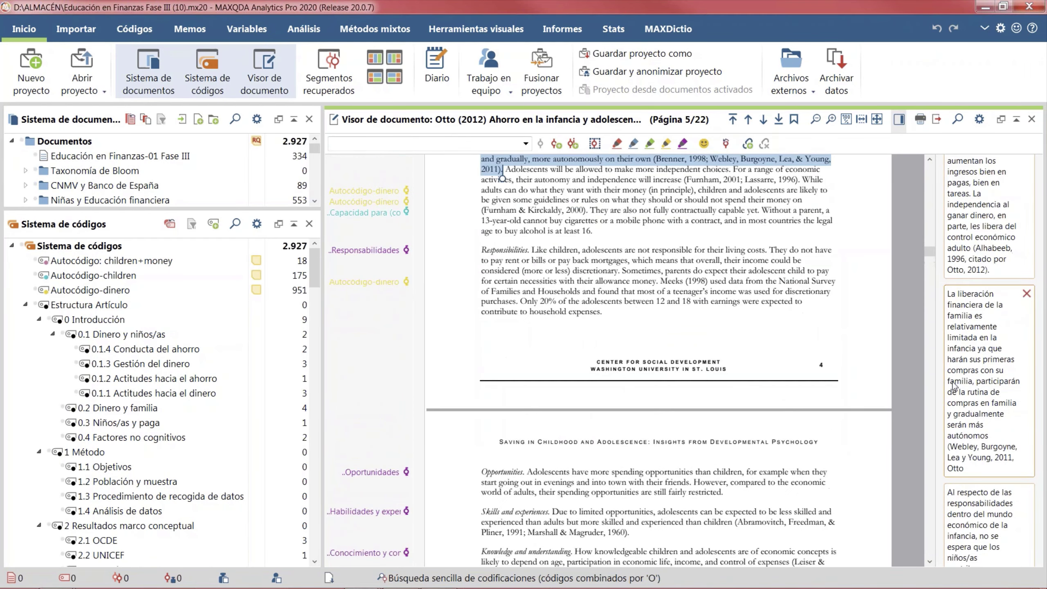
pyautogui.scroll(5, 948, 390)
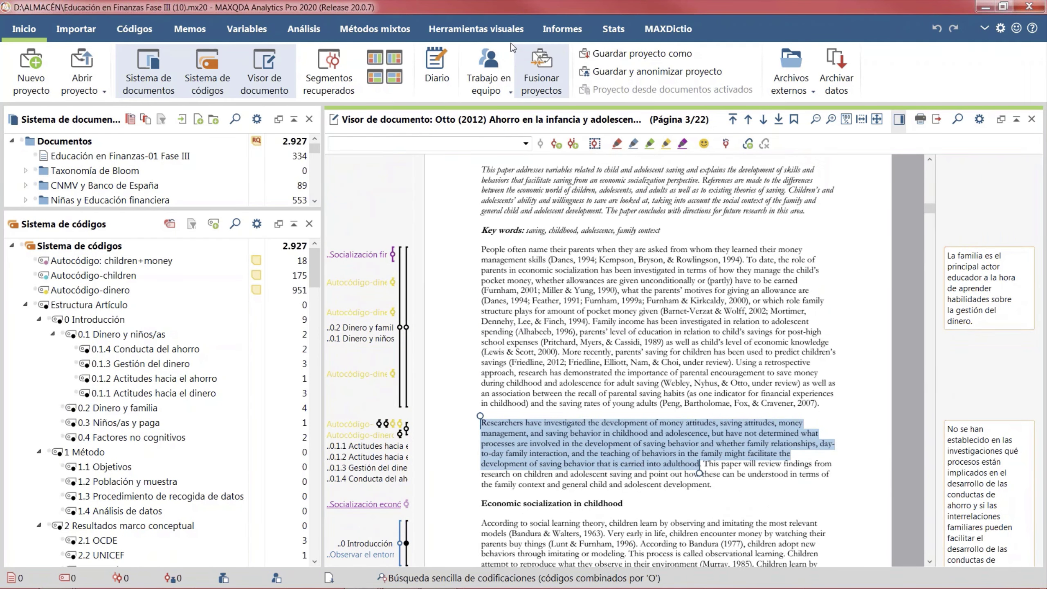
# Step: Open the Categorizar paráfrasis view and widen its Documento column
pyautogui.click(318, 35)
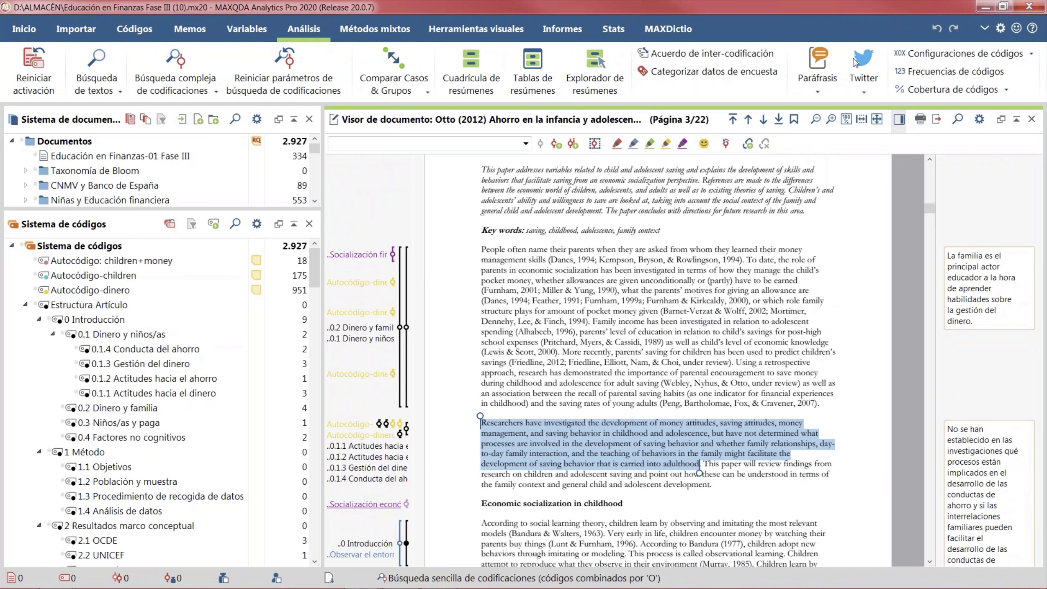
pyautogui.click(827, 98)
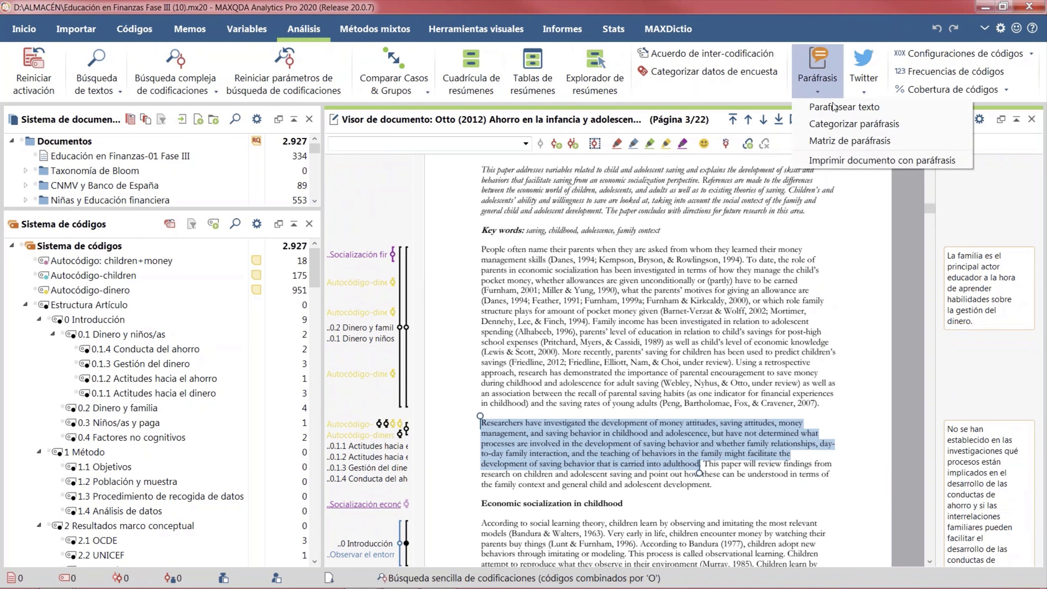
pyautogui.click(854, 125)
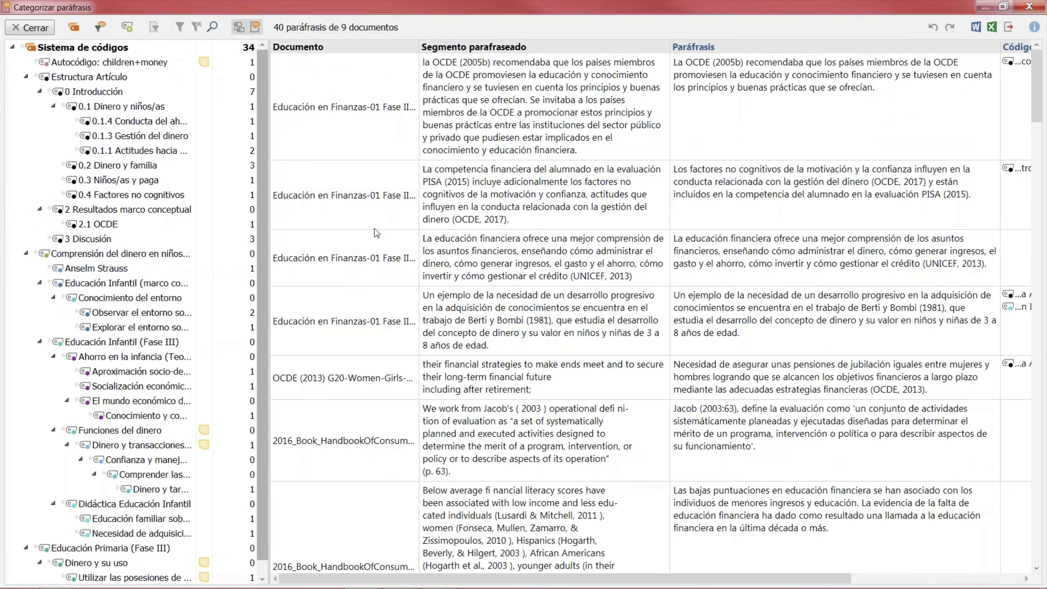
pyautogui.doubleClick(420, 47)
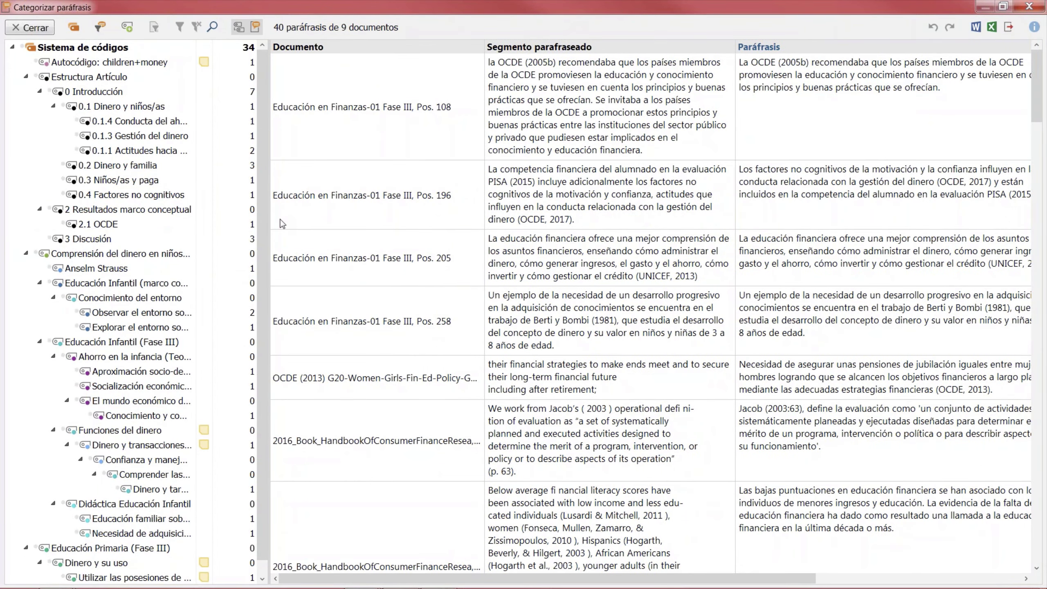
# Step: Examine the paraphrased segments and compare the segment beginning "Self-control is an ability" with its paraphrase
pyautogui.scroll(-8, 283, 225)
pyautogui.scroll(4, 283, 231)
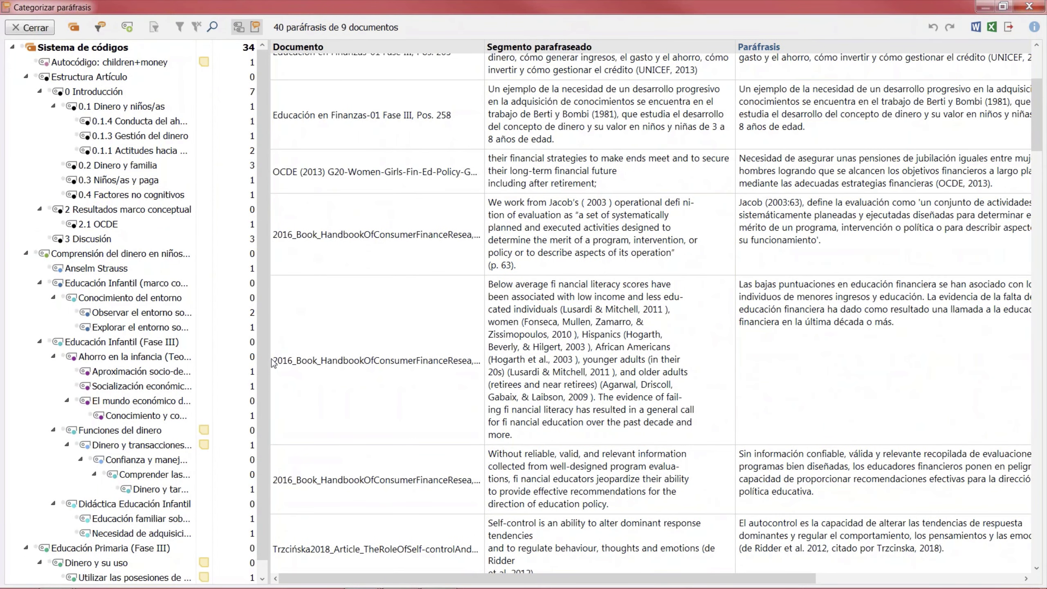
pyautogui.scroll(-6, 284, 355)
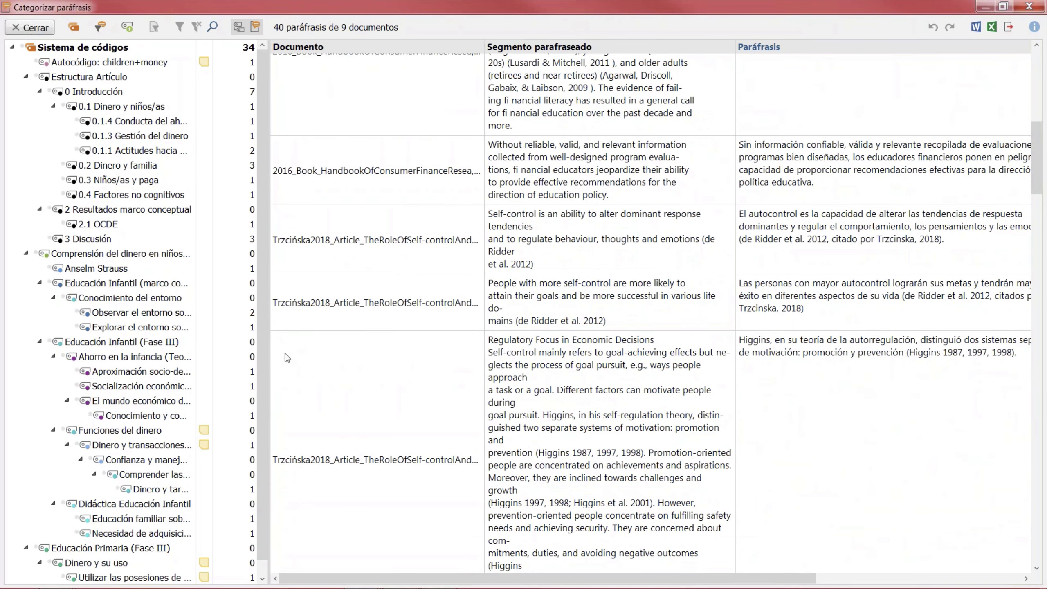
pyautogui.scroll(-2, 285, 357)
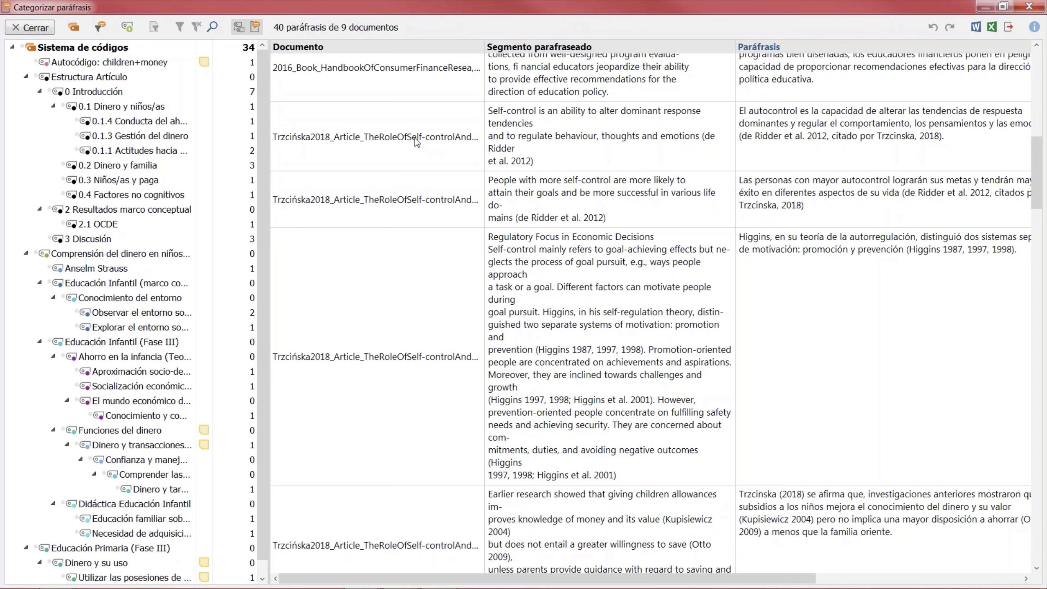
pyautogui.click(502, 140)
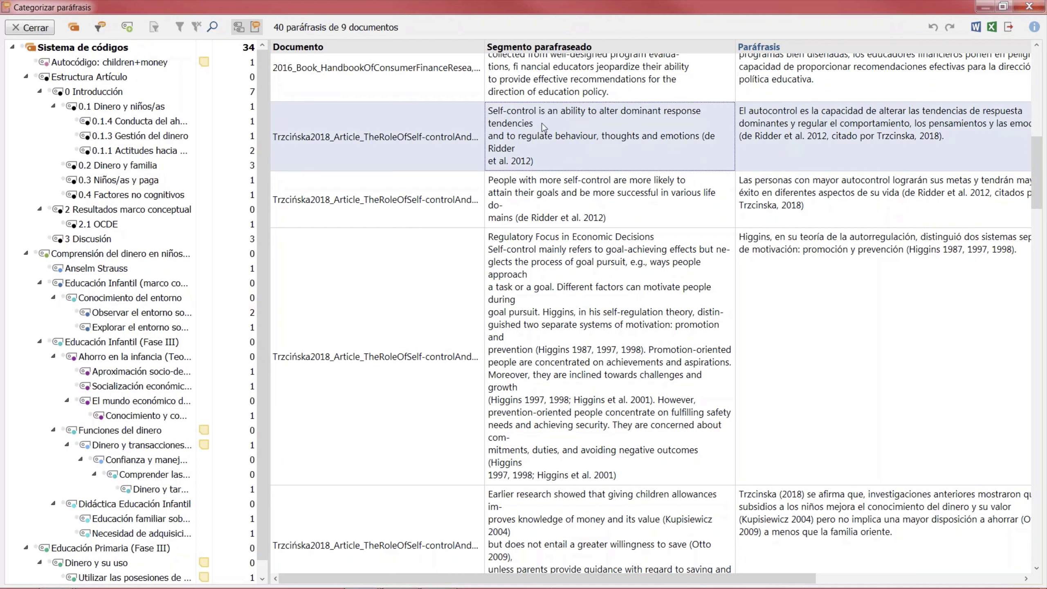
pyautogui.click(829, 152)
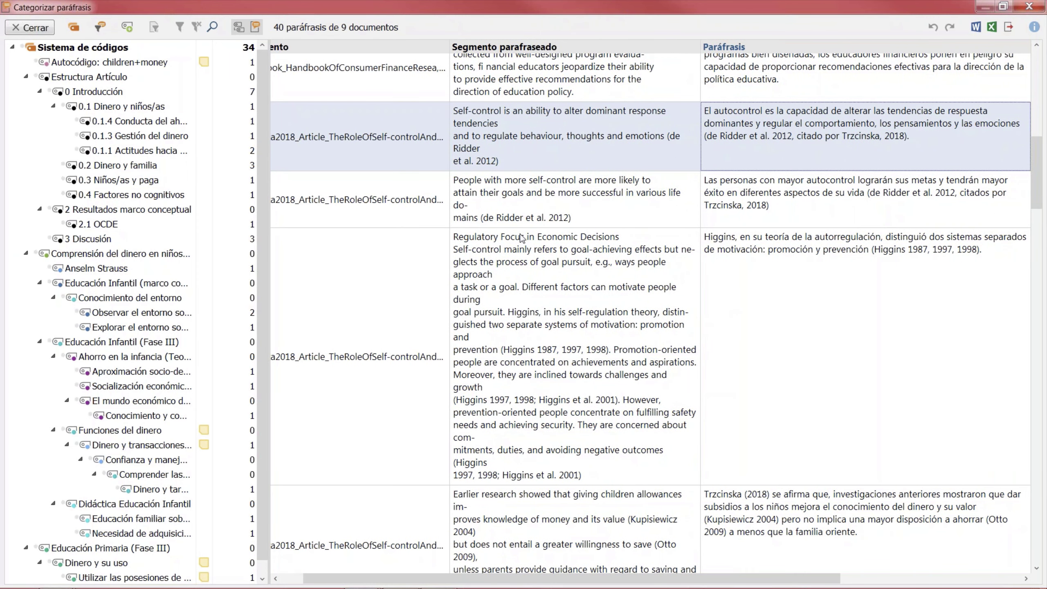
pyautogui.scroll(3, 521, 238)
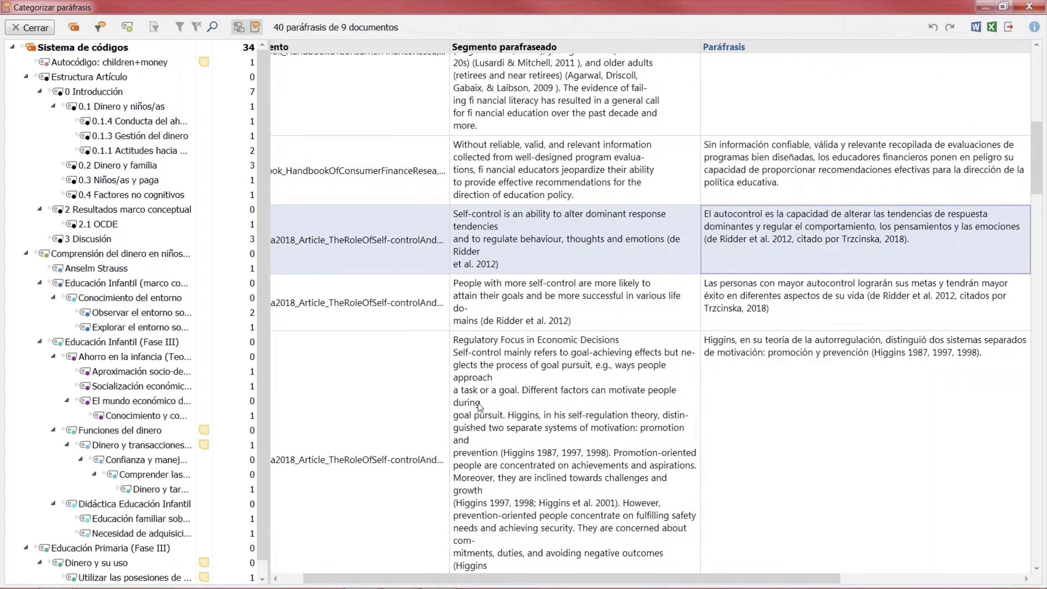
pyautogui.moveTo(397, 582); pyautogui.dragTo(373, 583)
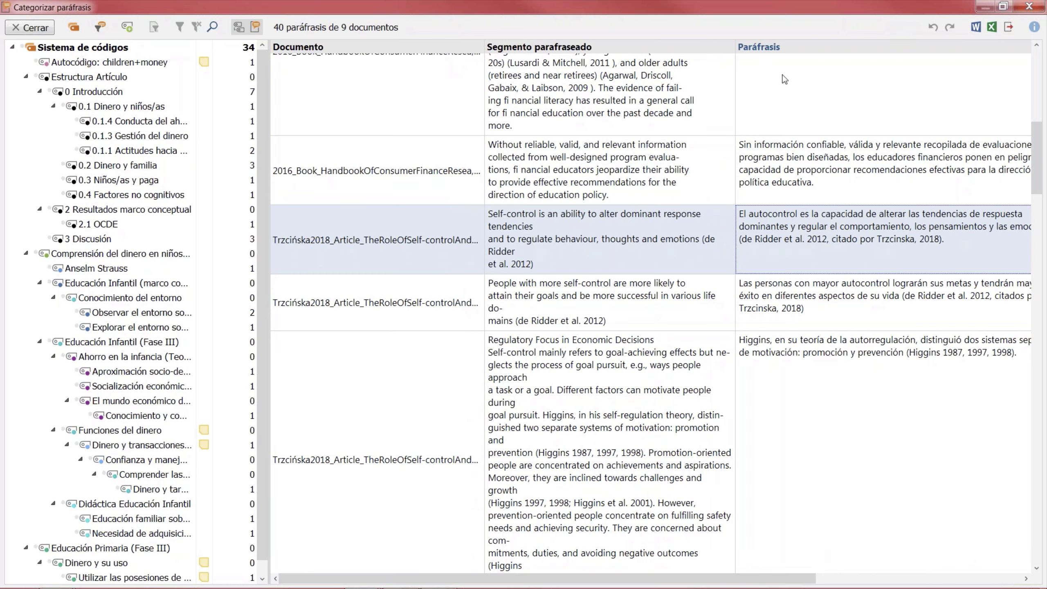
# Step: Narrow the Paráfrasis column to bring the assigned codes of the paraphrases into view
pyautogui.moveTo(599, 578); pyautogui.dragTo(699, 578)
pyautogui.moveTo(1035, 177); pyautogui.dragTo(1036, 336)
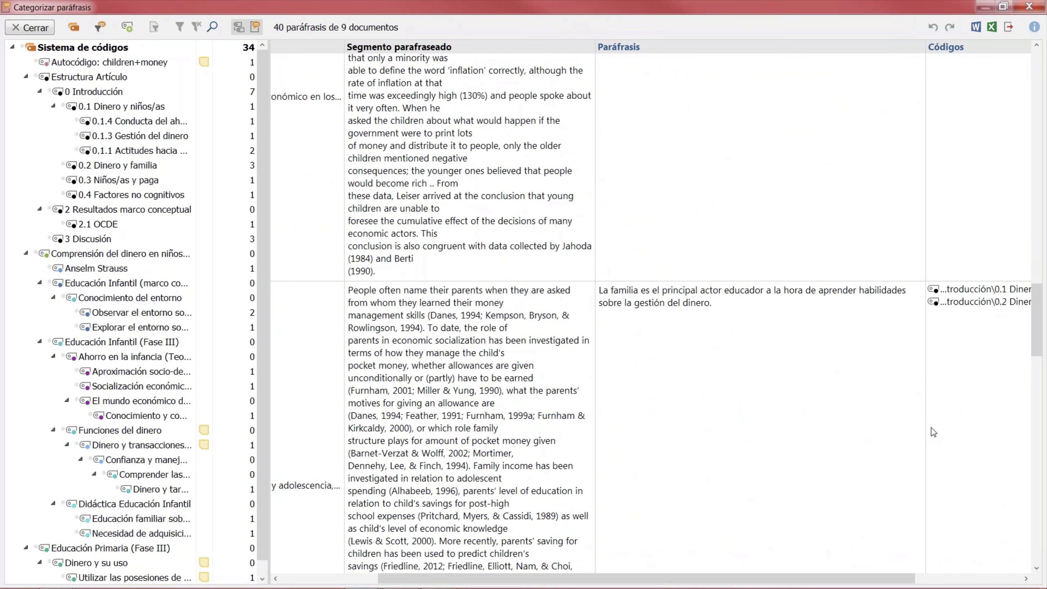
pyautogui.moveTo(926, 47); pyautogui.dragTo(850, 46)
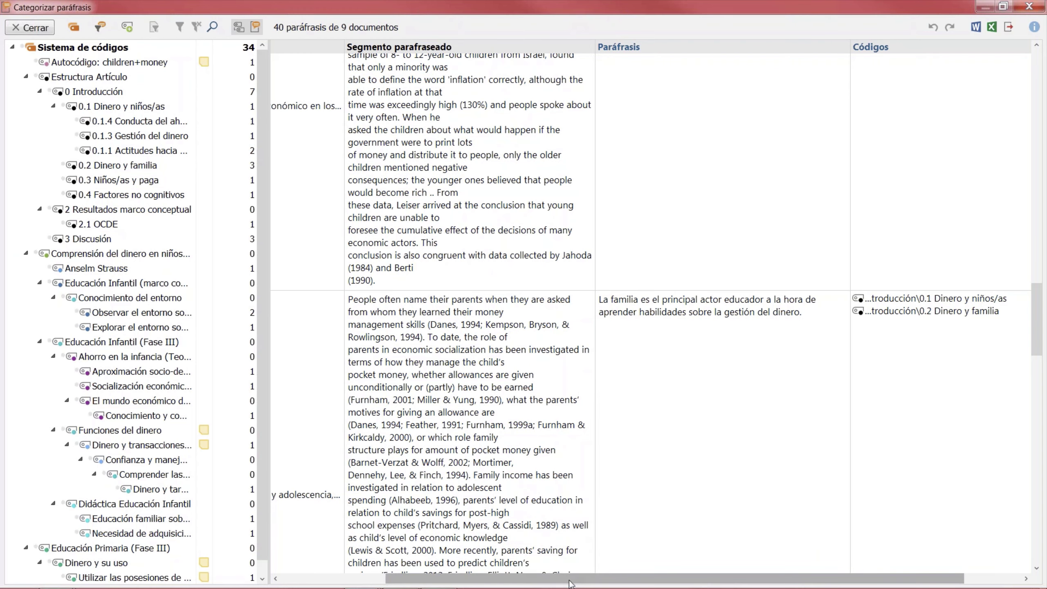
pyautogui.moveTo(571, 580); pyautogui.dragTo(440, 581)
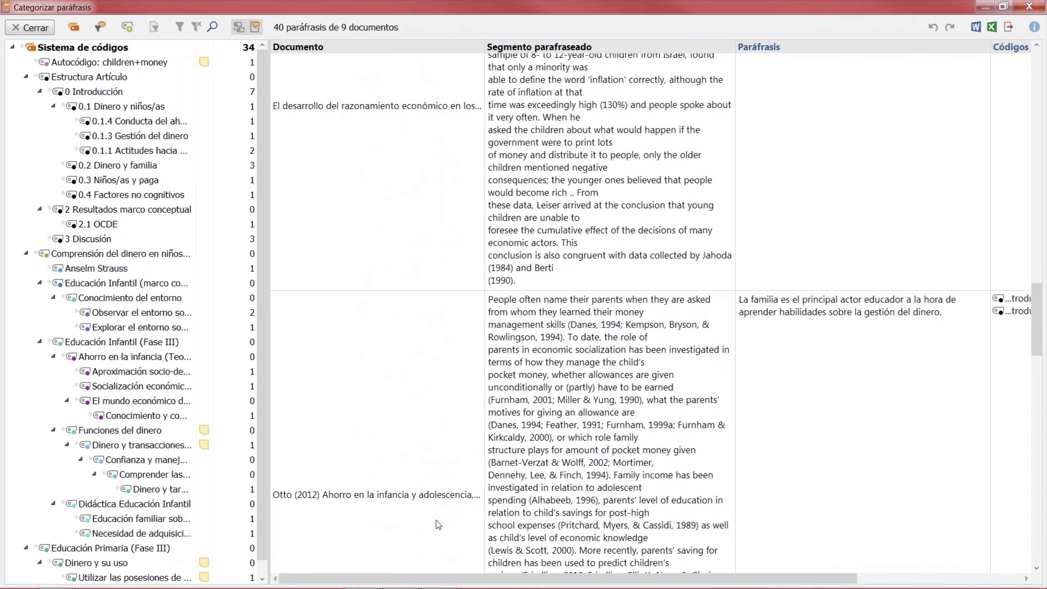
# Step: Examine the childhood-saving article's paraphrases and the code tree beside them, and close the Categorizar paráfrasis view
pyautogui.scroll(-3, 437, 521)
pyautogui.scroll(-3, 445, 522)
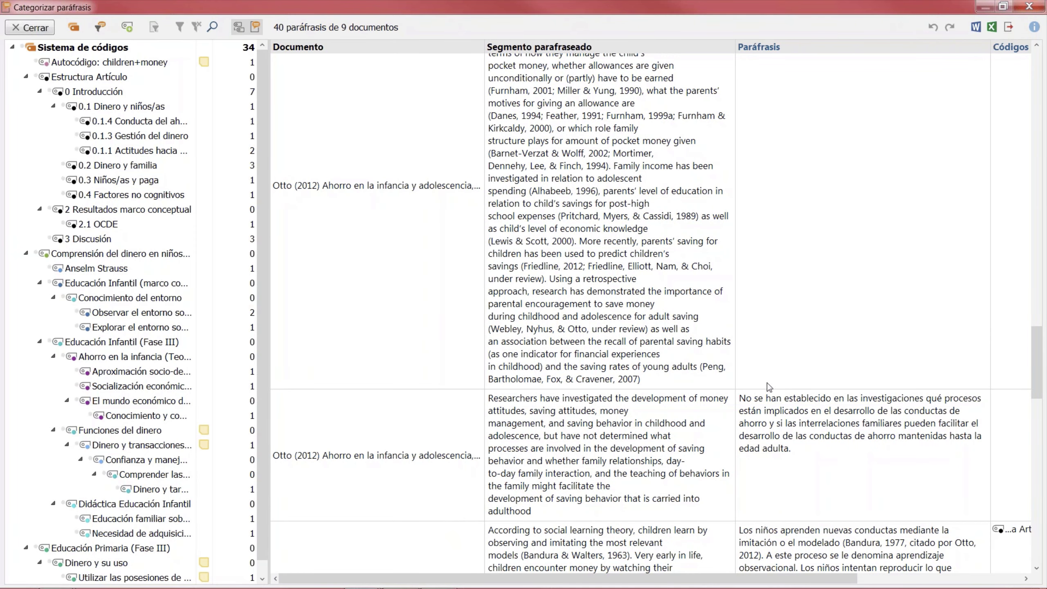
pyautogui.scroll(-5, 956, 493)
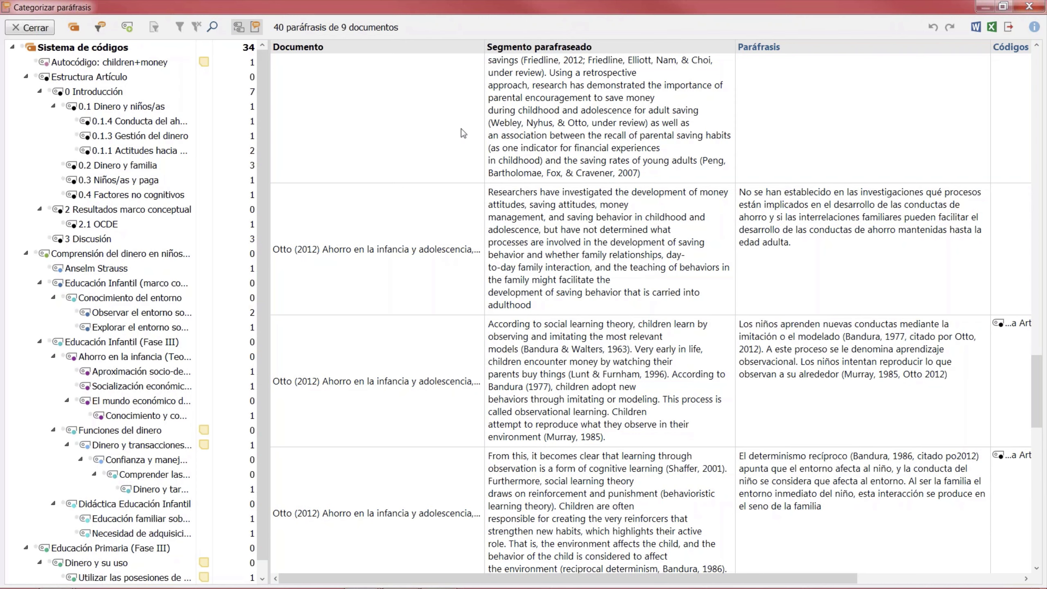
pyautogui.scroll(-1, 260, 495)
pyautogui.scroll(1, 272, 473)
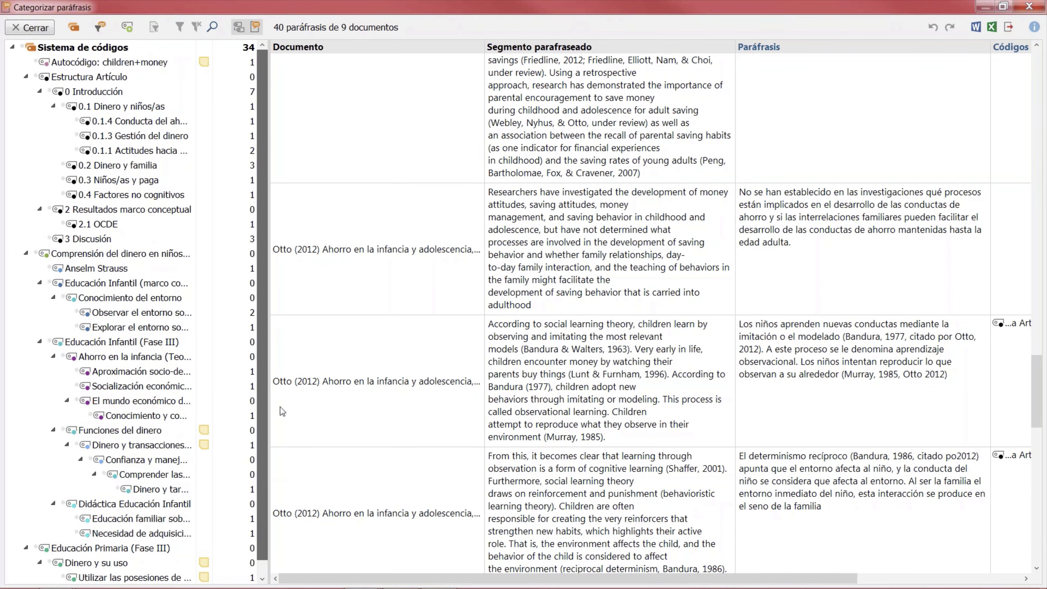
pyautogui.scroll(-1, 279, 436)
pyautogui.scroll(1, 267, 371)
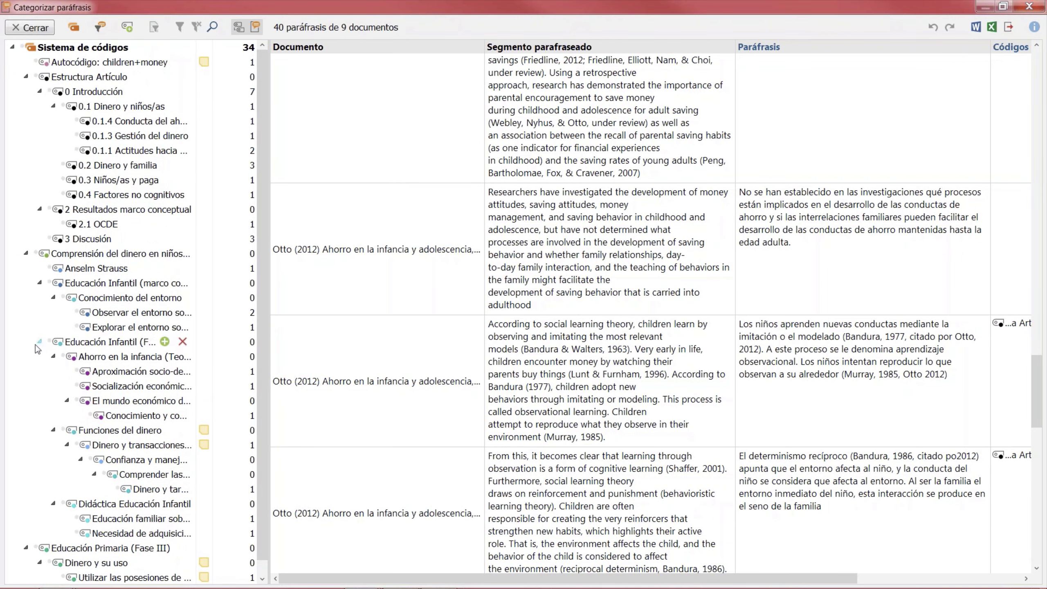
pyautogui.scroll(-1, 55, 362)
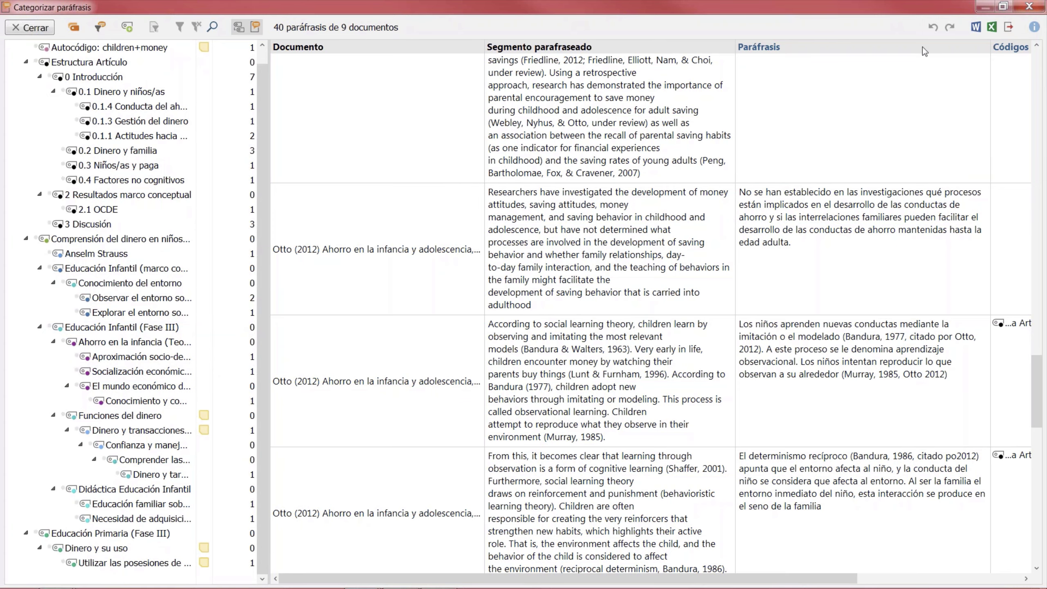
pyautogui.doubleClick(949, 12)
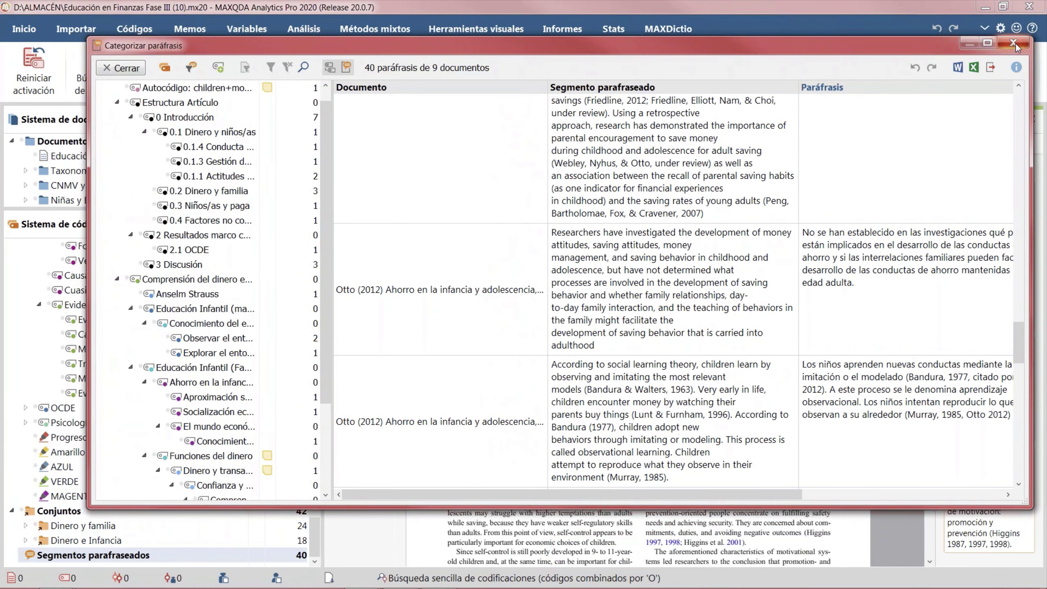
pyautogui.click(1013, 44)
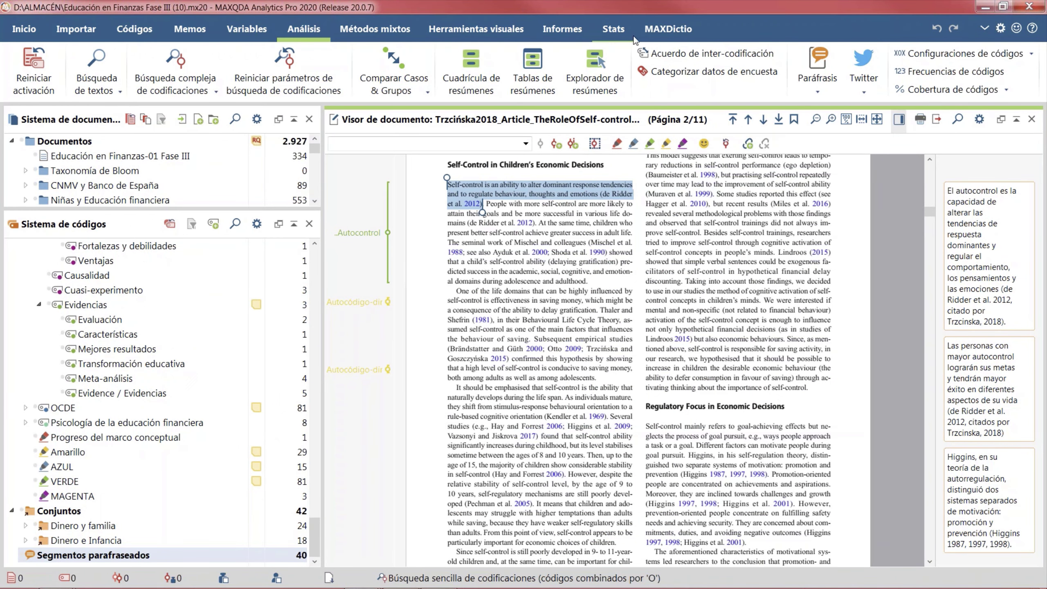
# Step: Switch to the Tutorización Emocional FORMACIÓN (Datos3) project and close its overview of coded segments
pyautogui.click(573, 30)
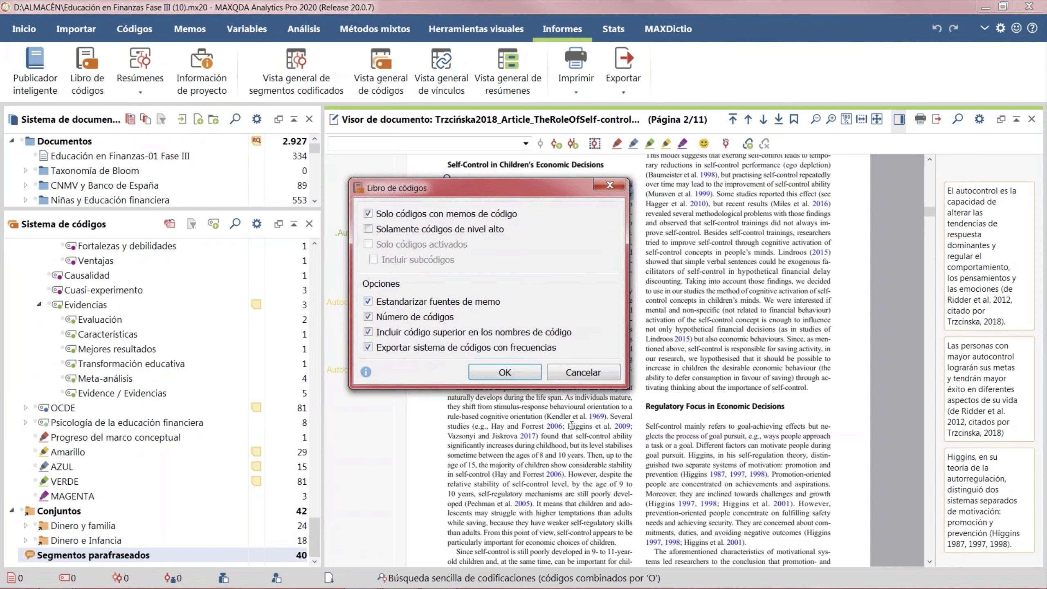
pyautogui.click(561, 380)
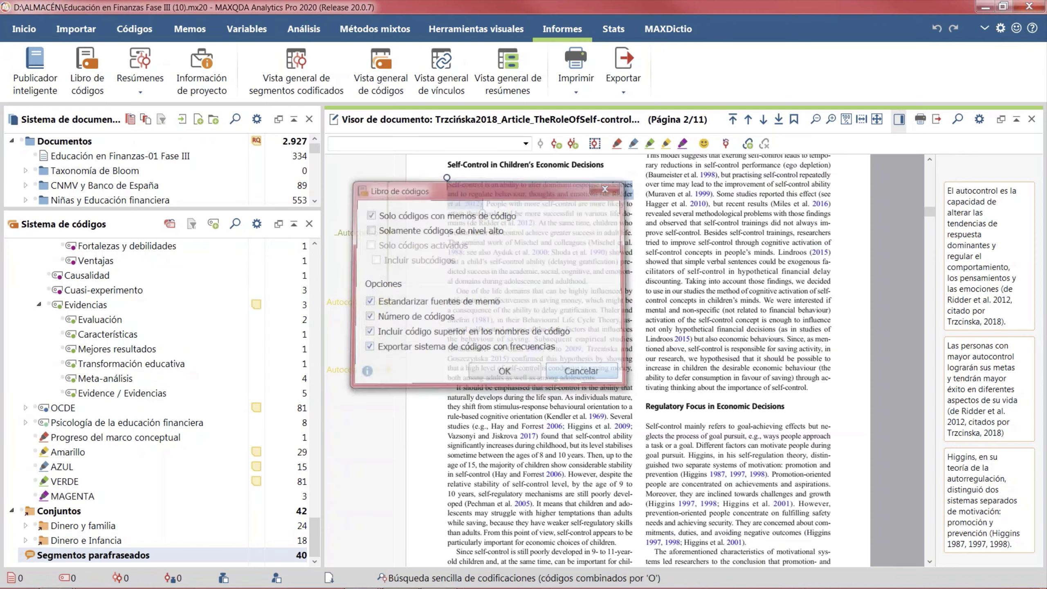
pyautogui.moveTo(387, 586)
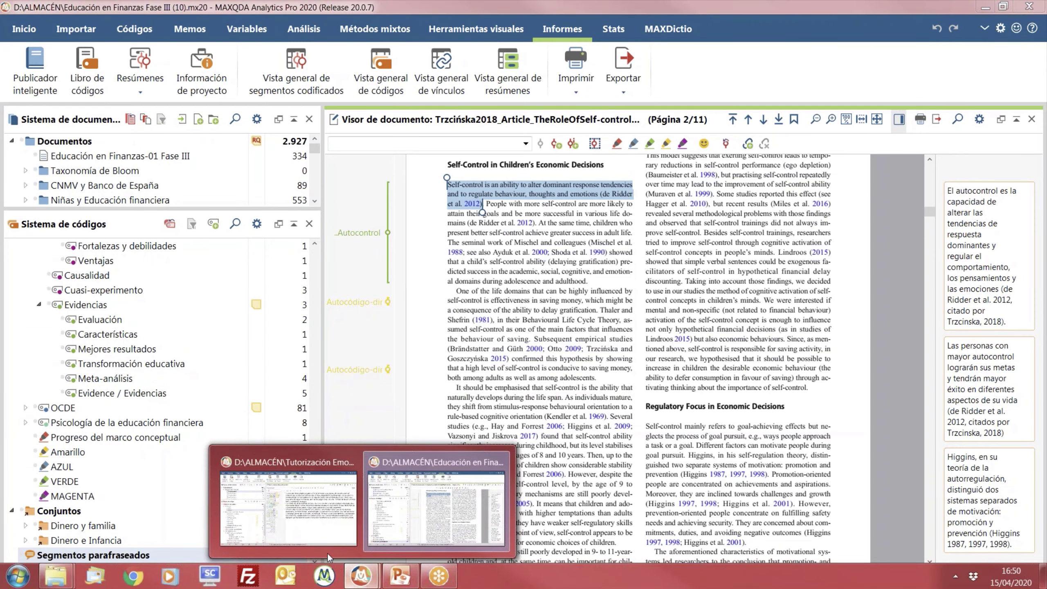
pyautogui.click(325, 532)
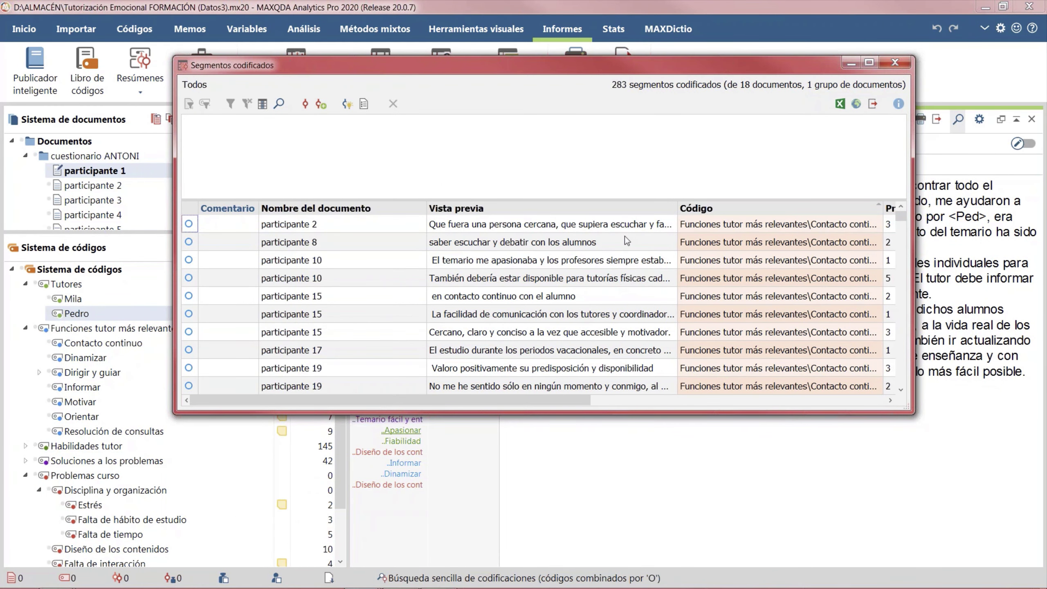
pyautogui.moveTo(638, 70); pyautogui.dragTo(640, 132)
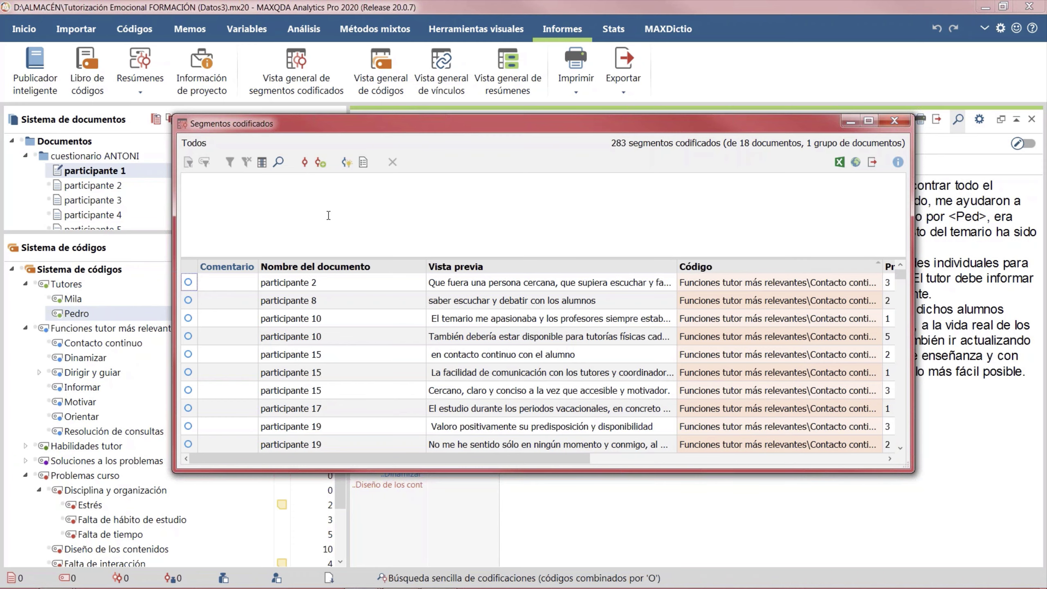
pyautogui.click(894, 121)
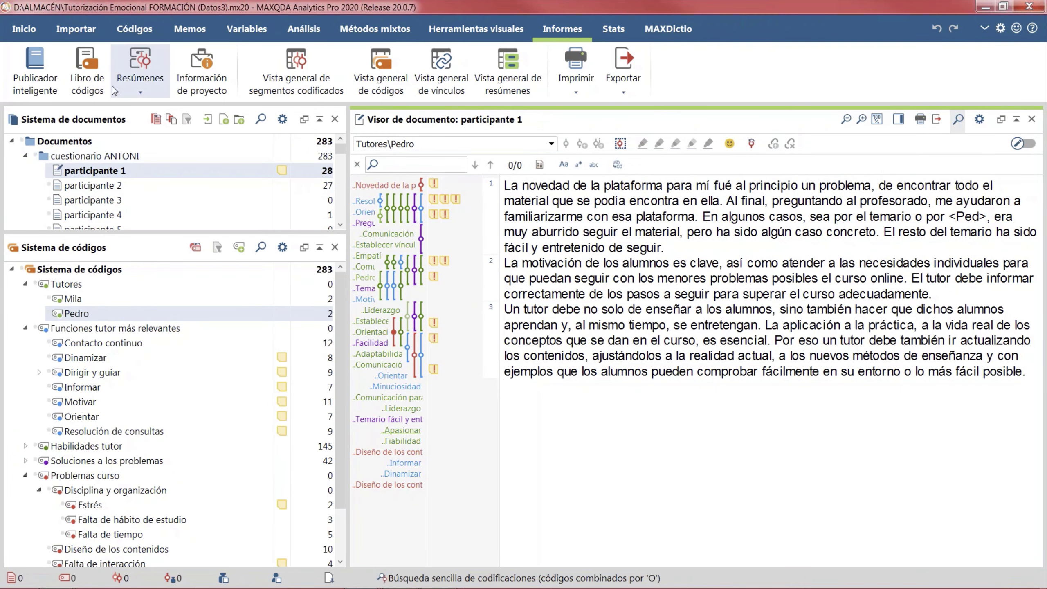
# Step: Export the codebook only for codes with memos, with standardised fonts, numbering, parent code names and frequencies, as Libro de códigos.docx
pyautogui.click(88, 70)
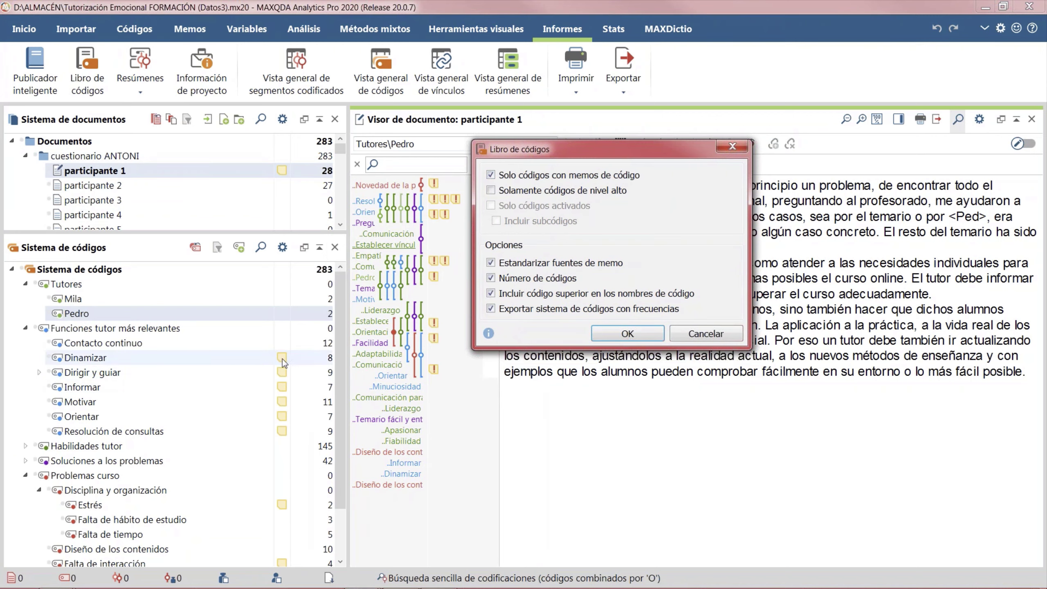
pyautogui.click(345, 390)
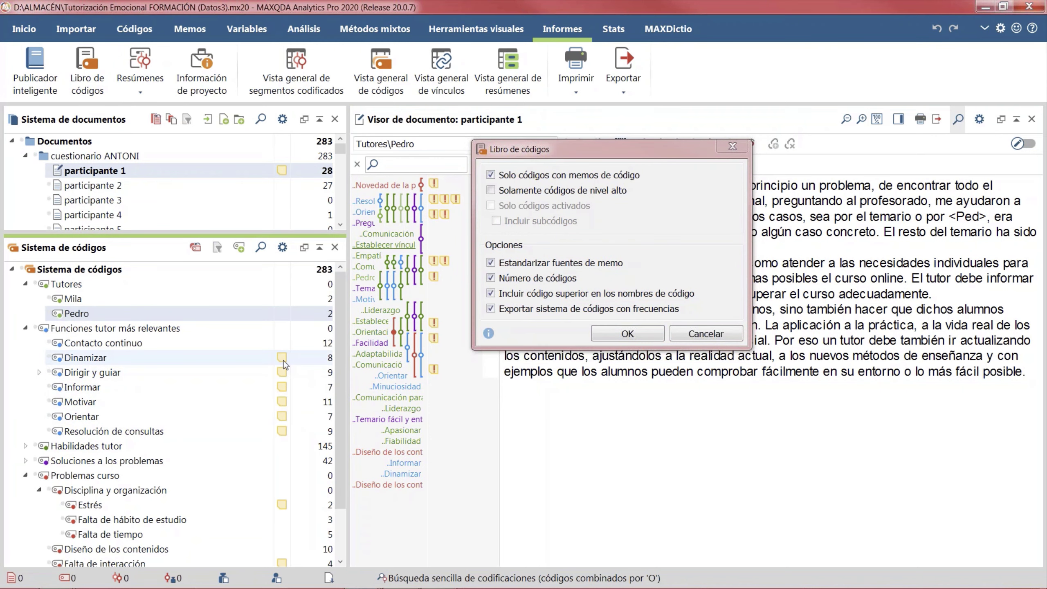
pyautogui.moveTo(283, 363)
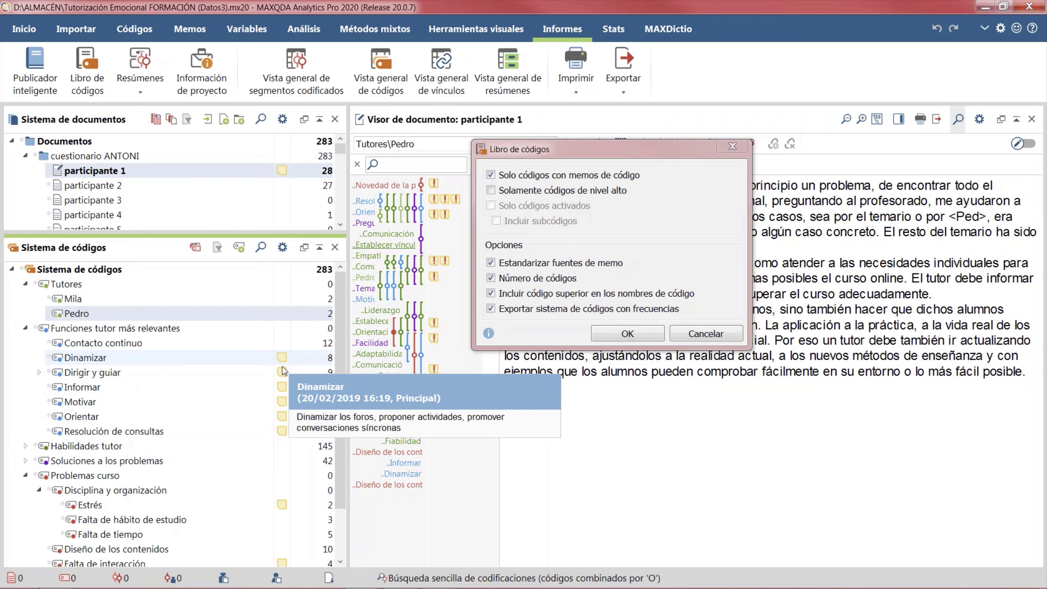
pyautogui.moveTo(284, 391)
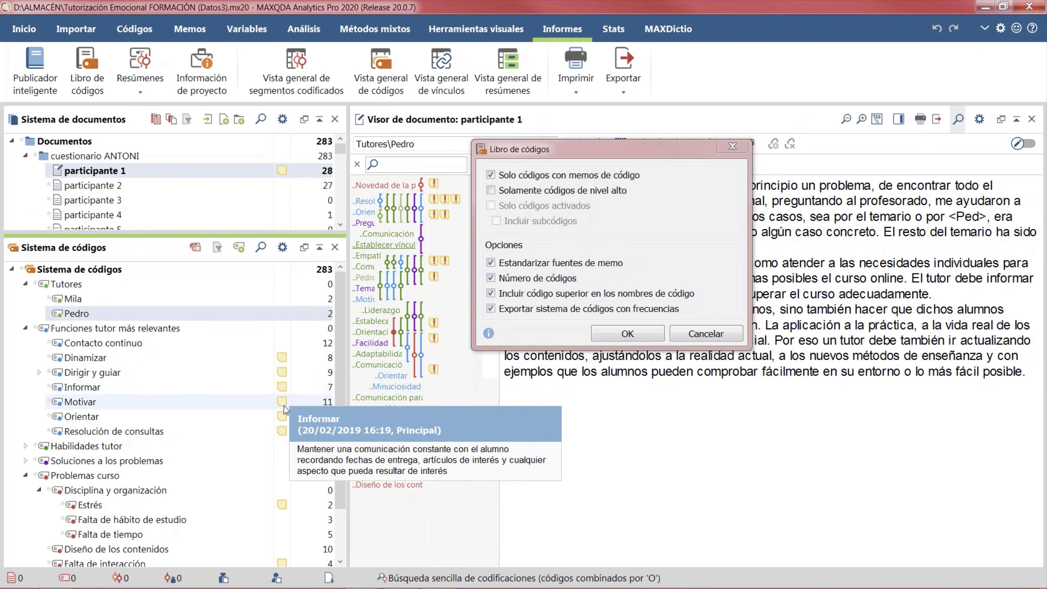
pyautogui.moveTo(288, 507)
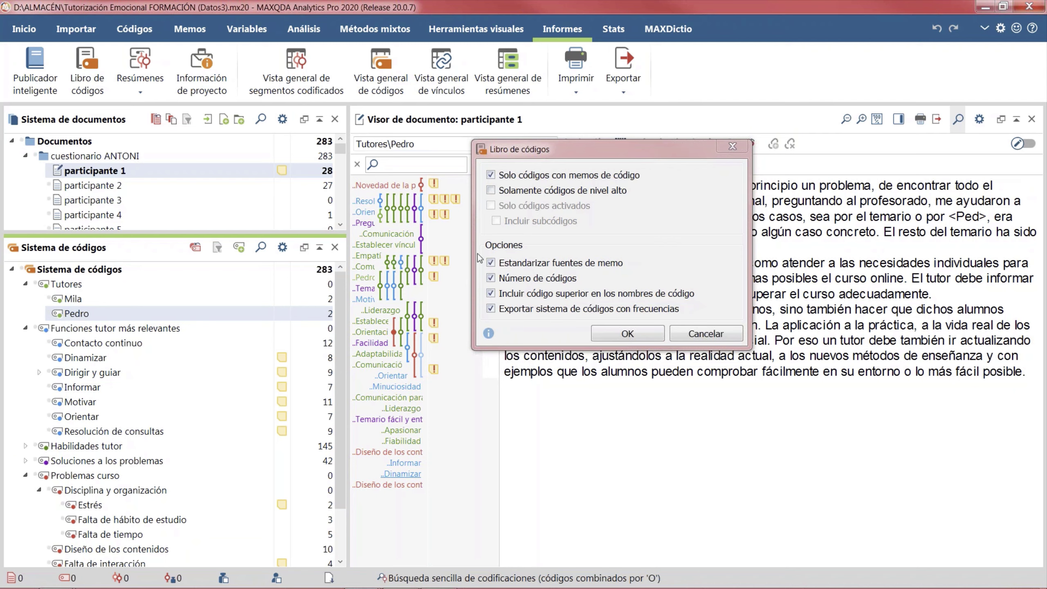
pyautogui.click(628, 333)
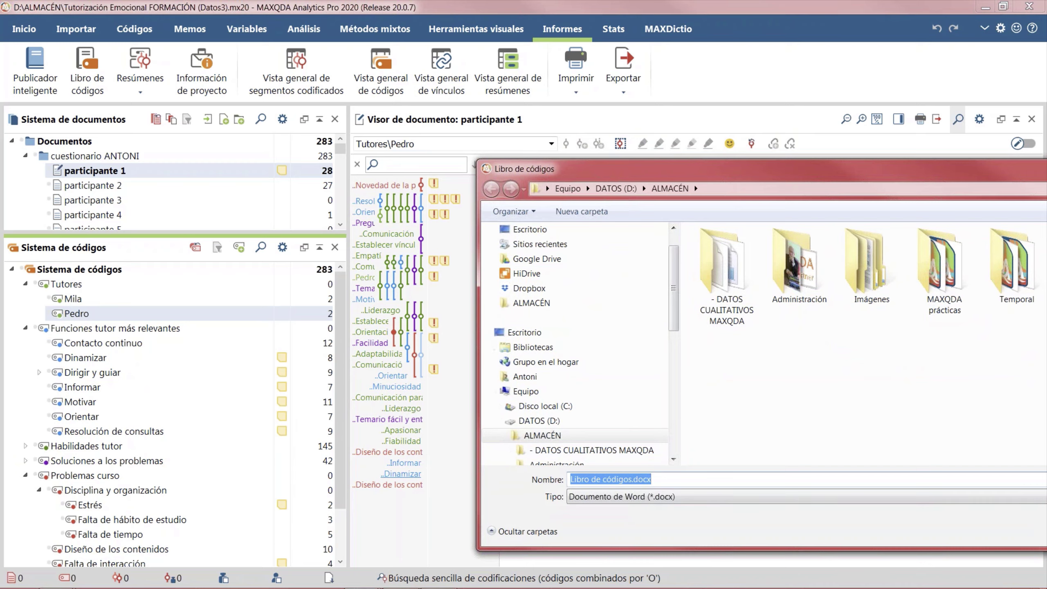
pyautogui.click(942, 529)
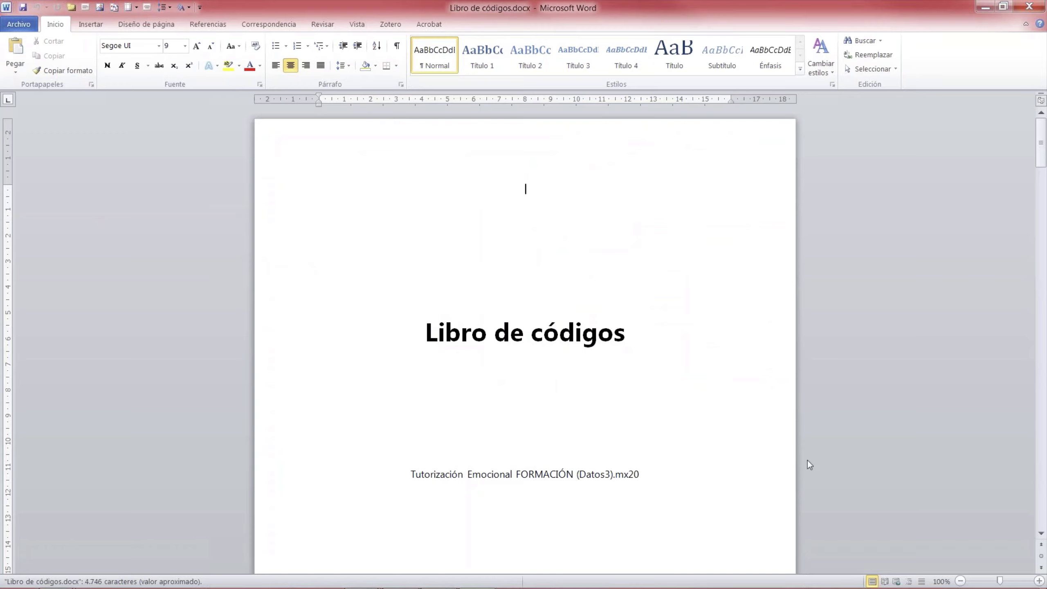
# Step: Examine the exported codebook's cover page and its numbered Sistema de códigos table with frequencies
pyautogui.scroll(-5, 803, 509)
pyautogui.scroll(-5, 785, 520)
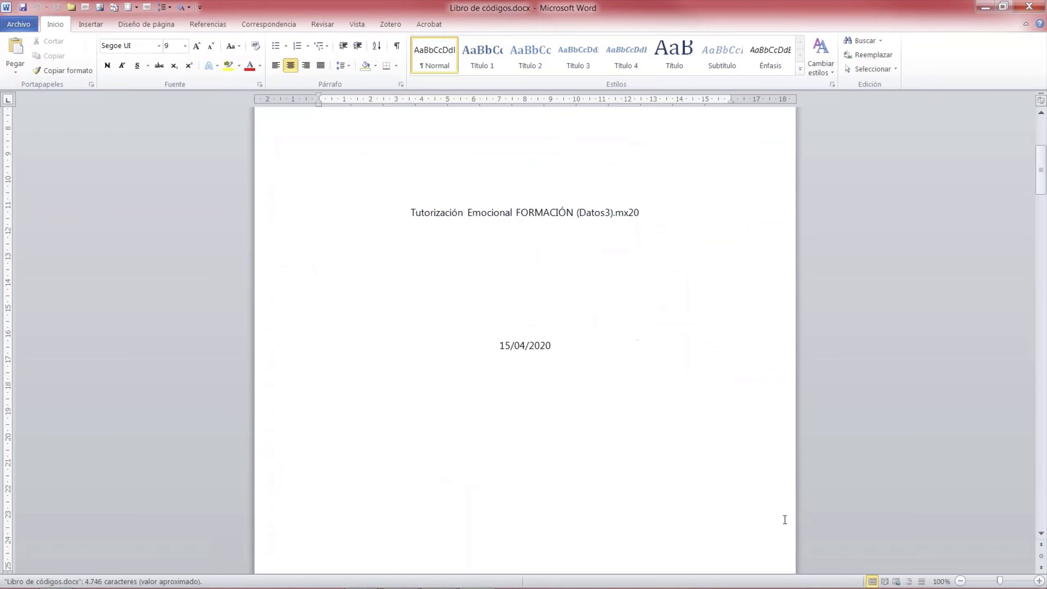
pyautogui.scroll(-6, 781, 518)
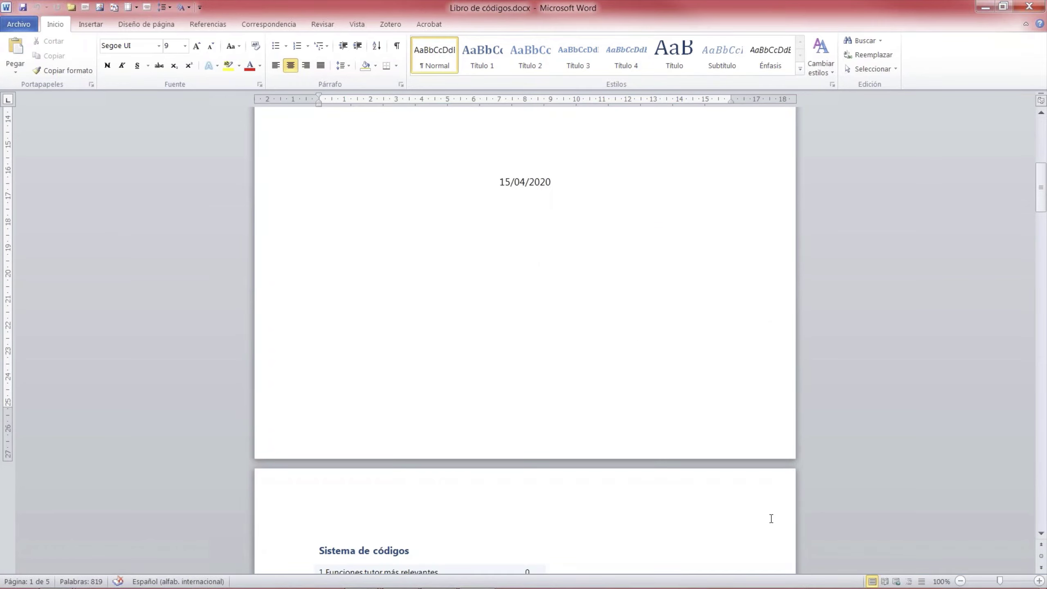
pyautogui.scroll(-5, 767, 518)
pyautogui.scroll(-11, 756, 518)
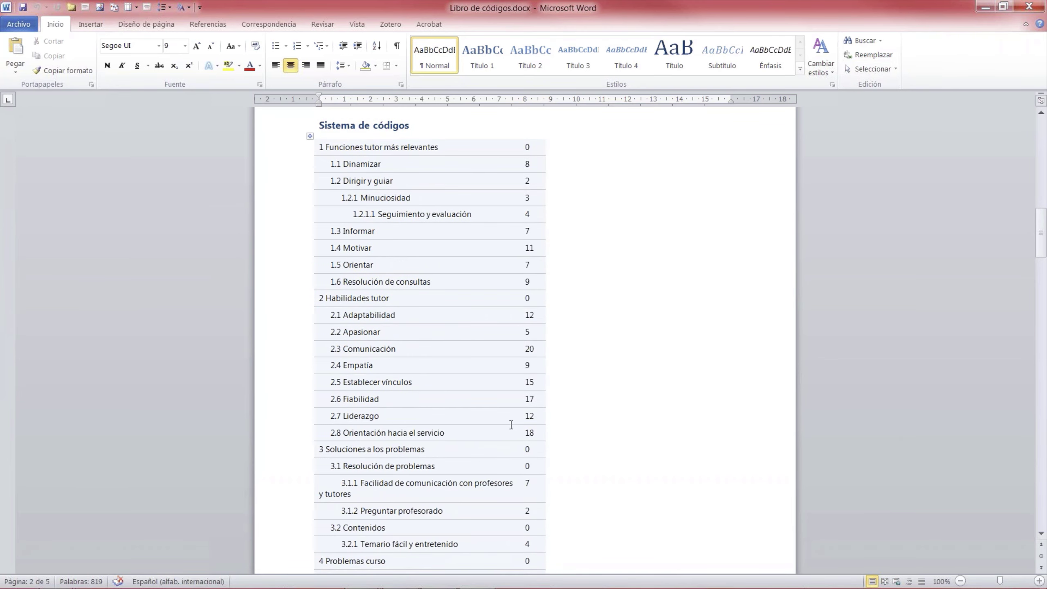
# Step: Read the code definitions in the codebook's Funciones tutor más relevantes and Habilidades tutor sections
pyautogui.scroll(-20, 511, 425)
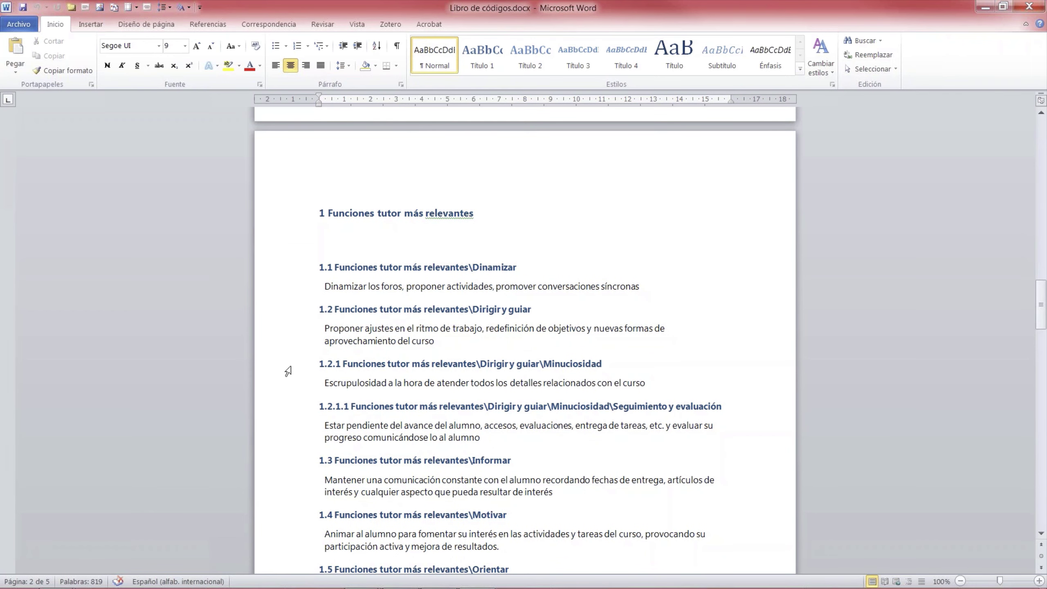
pyautogui.scroll(-3, 290, 370)
pyautogui.scroll(-1, 290, 366)
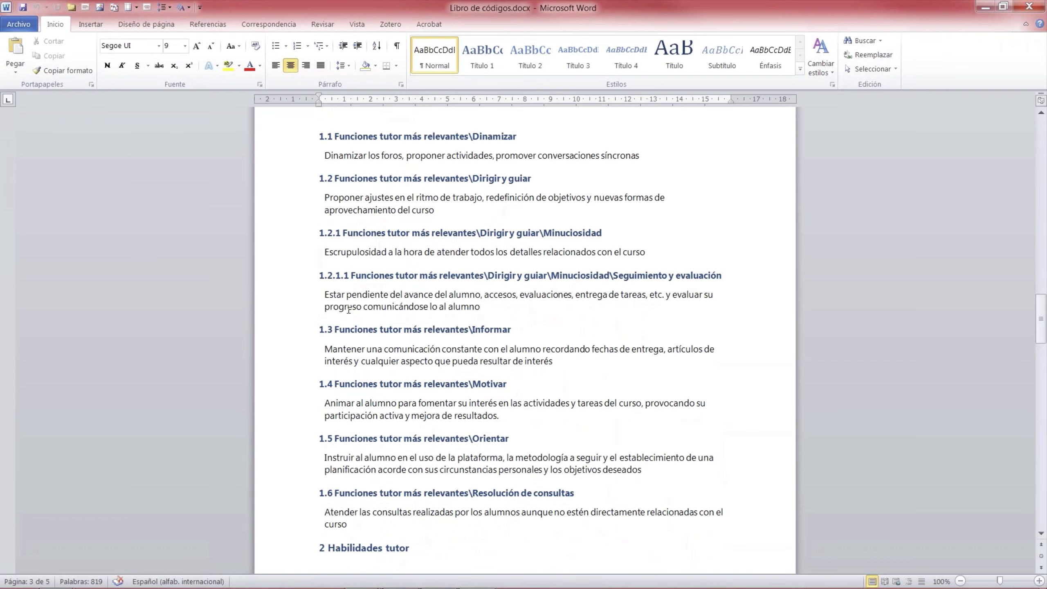
pyautogui.click(273, 277)
pyautogui.scroll(-3, 264, 332)
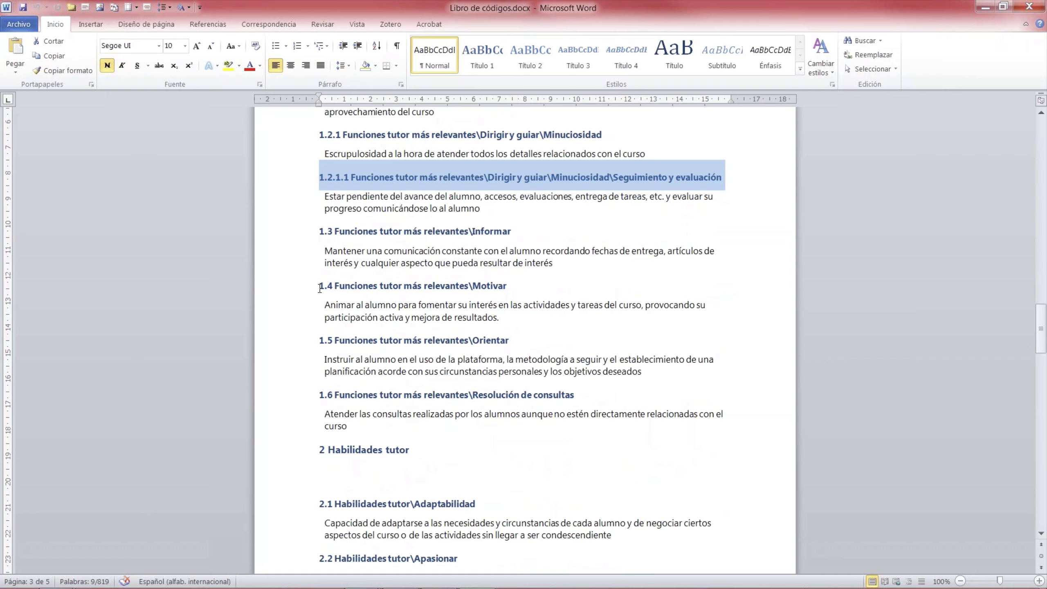
pyautogui.scroll(-7, 395, 387)
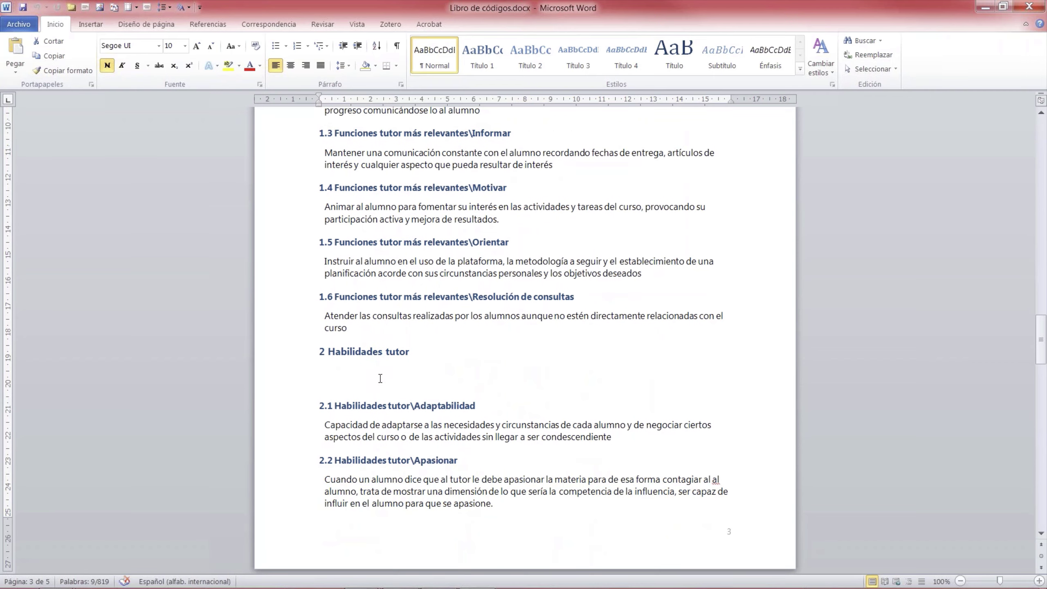
pyautogui.scroll(-8, 381, 432)
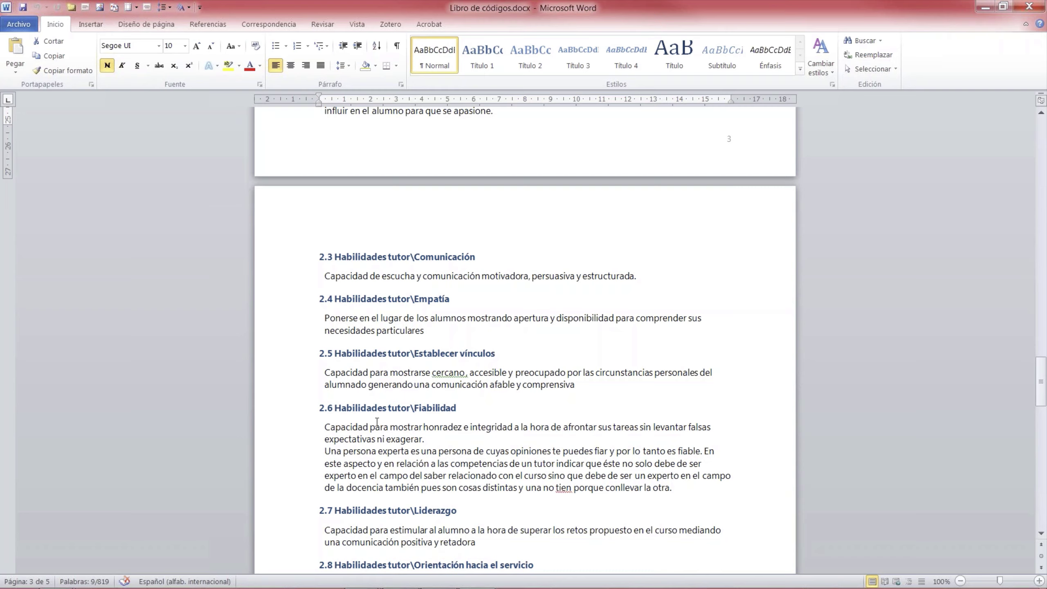
# Step: Open Ejemplo importar códigos deductivos2.xlsx from the Ejemplo importar sistema códigos folder in Excel and widen its código column
pyautogui.moveTo(233, 582)
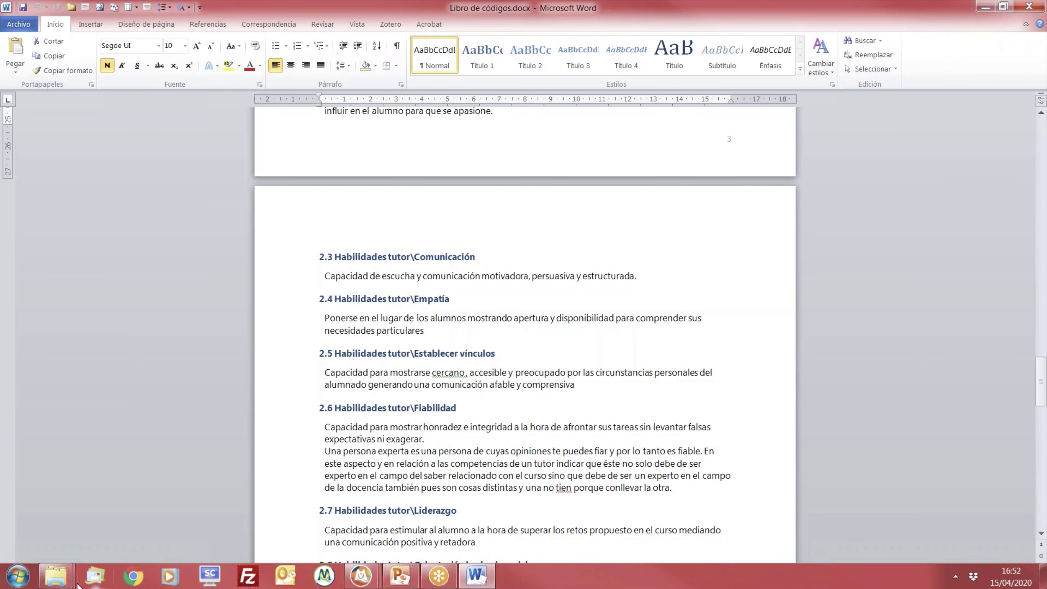
pyautogui.moveTo(65, 584)
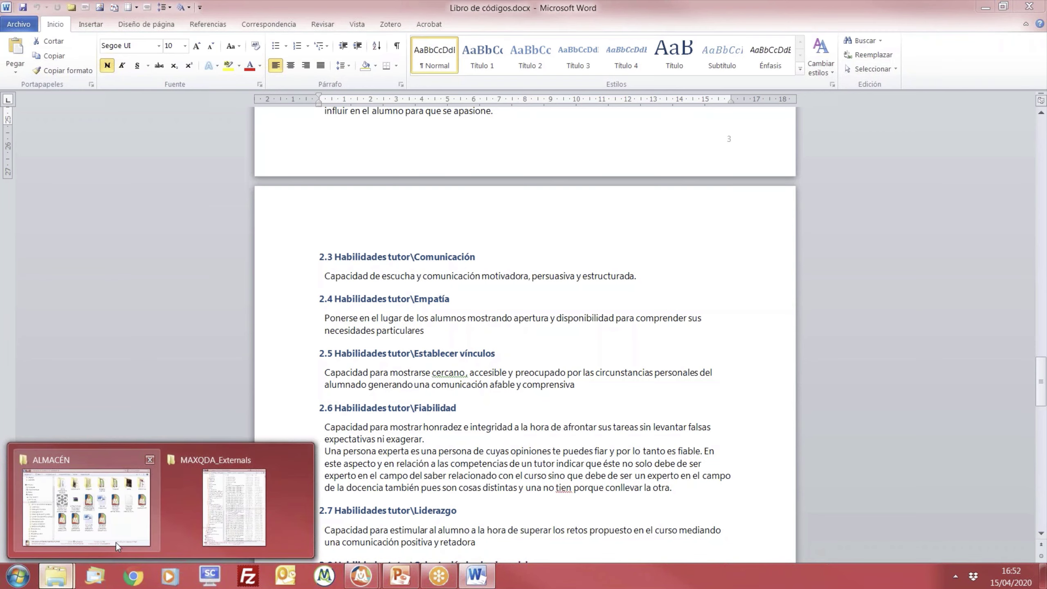
pyautogui.click(80, 507)
pyautogui.doubleClick(369, 169)
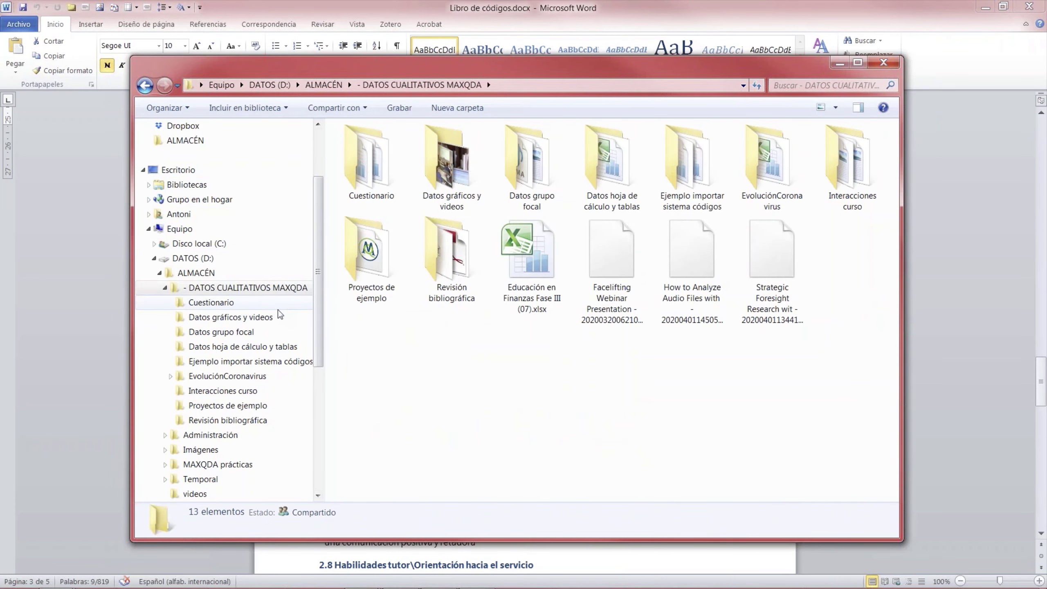
pyautogui.doubleClick(692, 200)
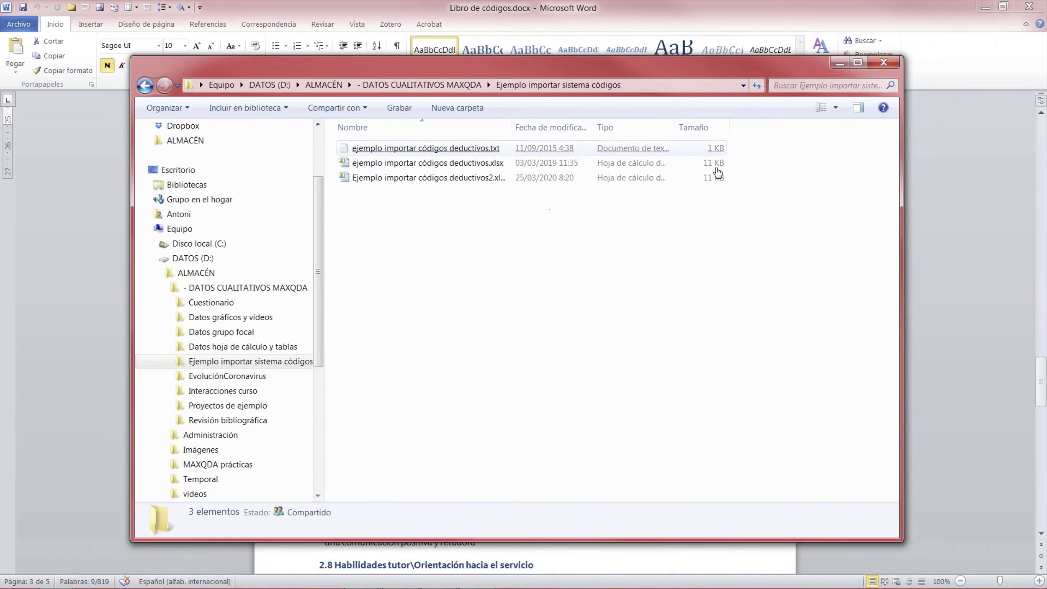
pyautogui.doubleClick(450, 178)
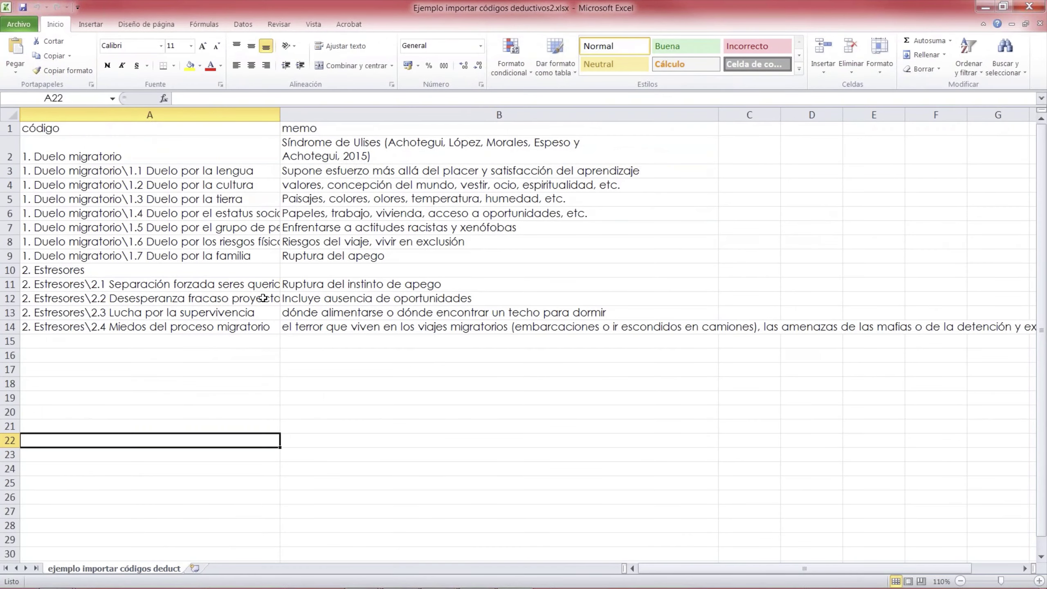
pyautogui.moveTo(280, 120); pyautogui.dragTo(349, 120)
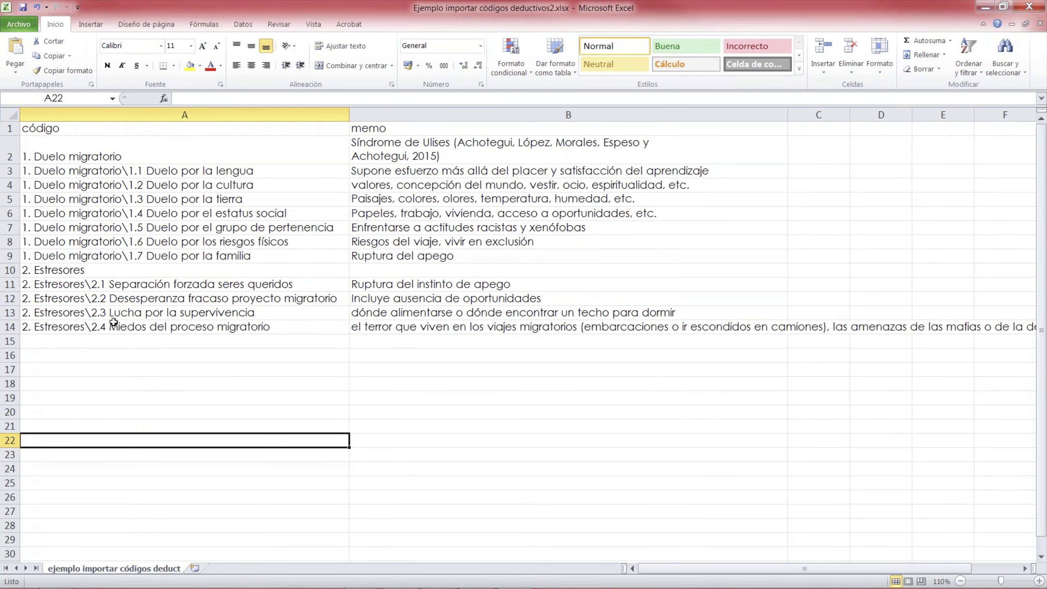
# Step: Examine how the código and memo columns structure the codes, subcodes and definitions, and close the workbook without saving
pyautogui.click(361, 152)
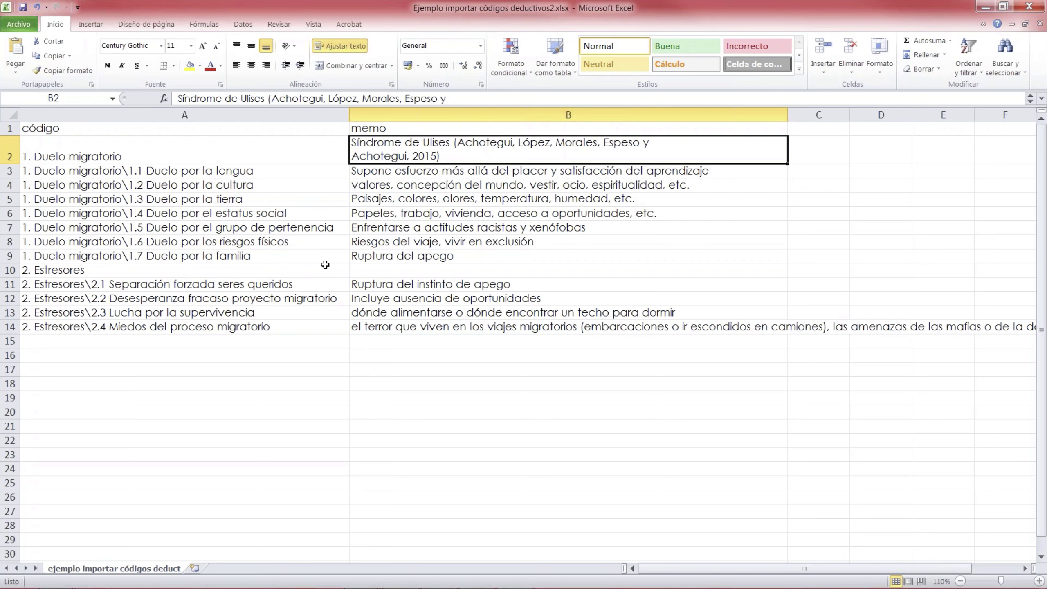
pyautogui.click(68, 129)
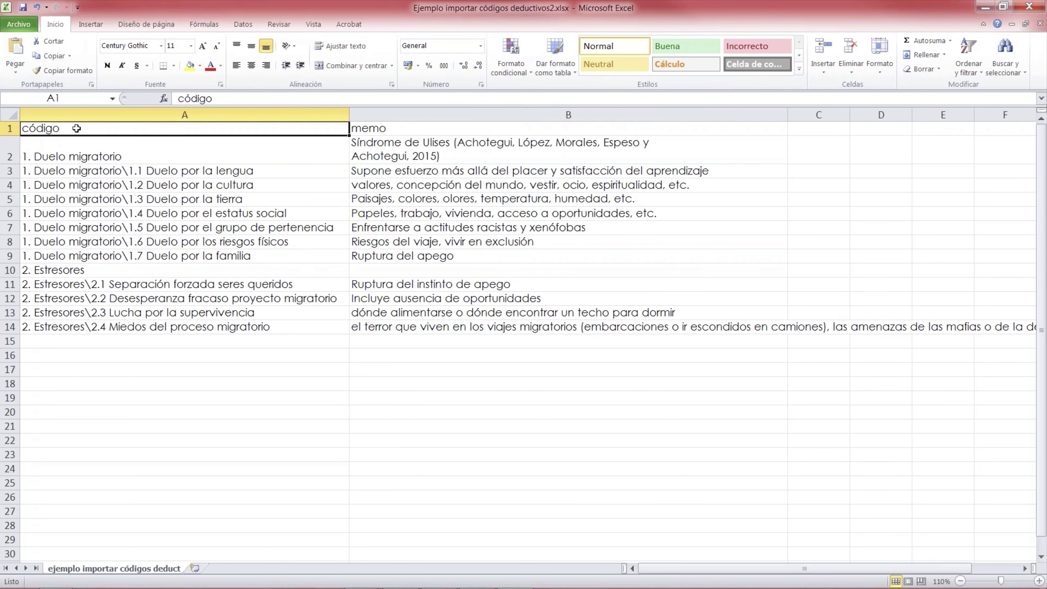
pyautogui.click(391, 133)
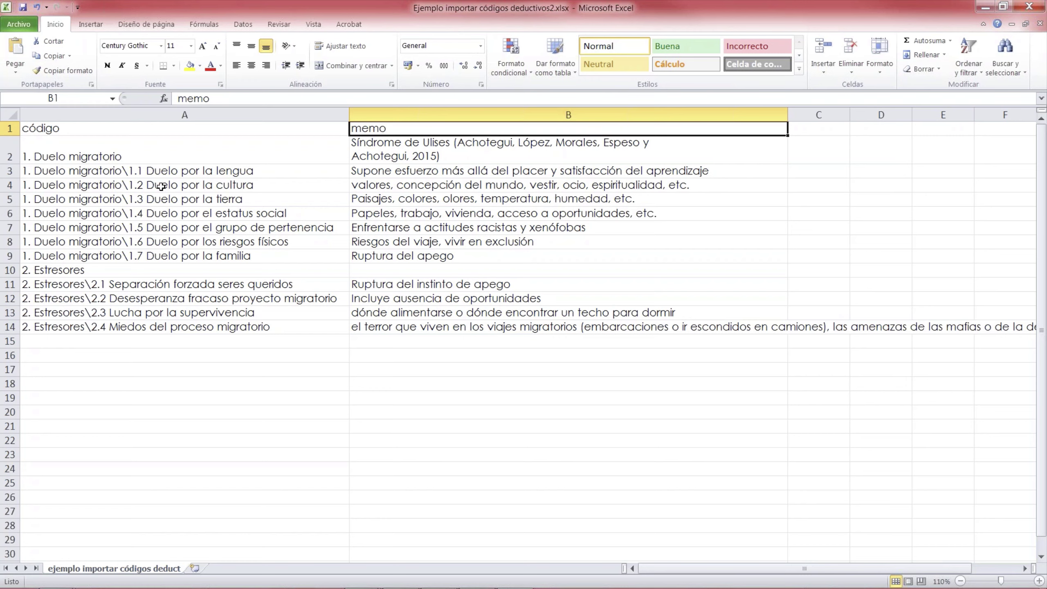
pyautogui.click(124, 170)
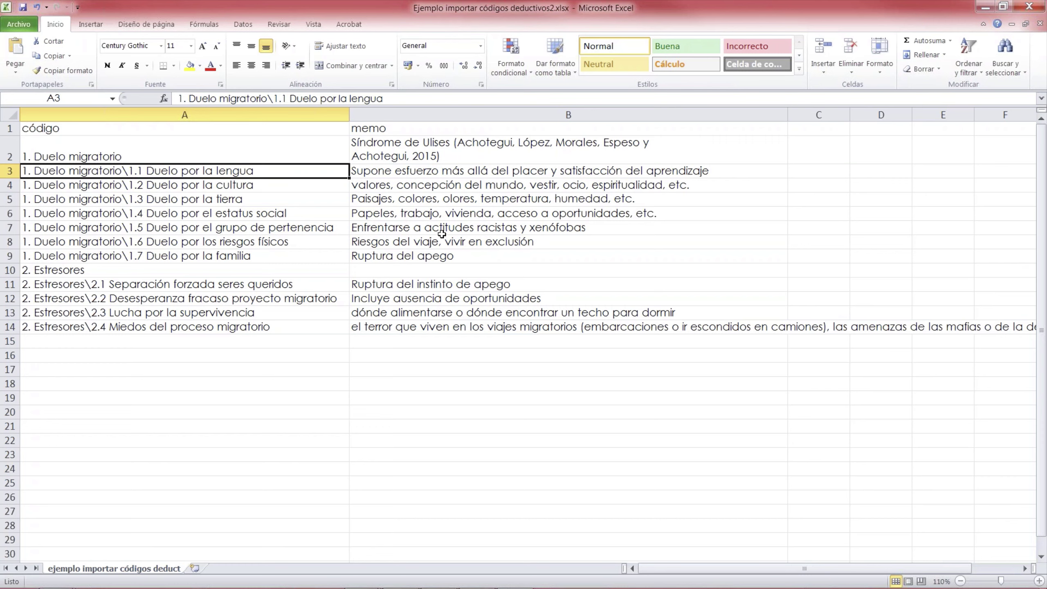
pyautogui.click(66, 274)
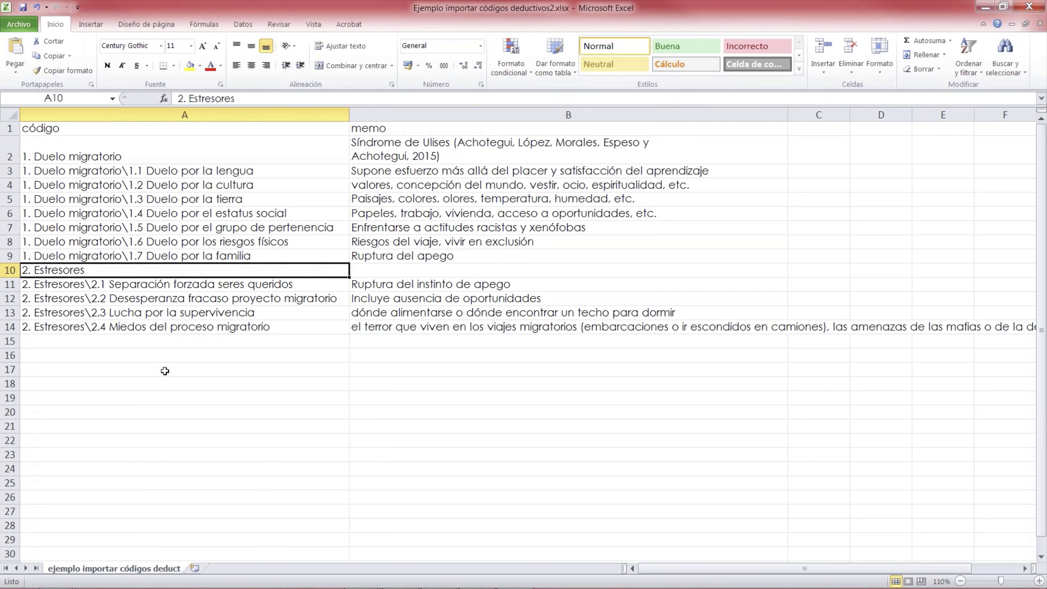
pyautogui.click(438, 303)
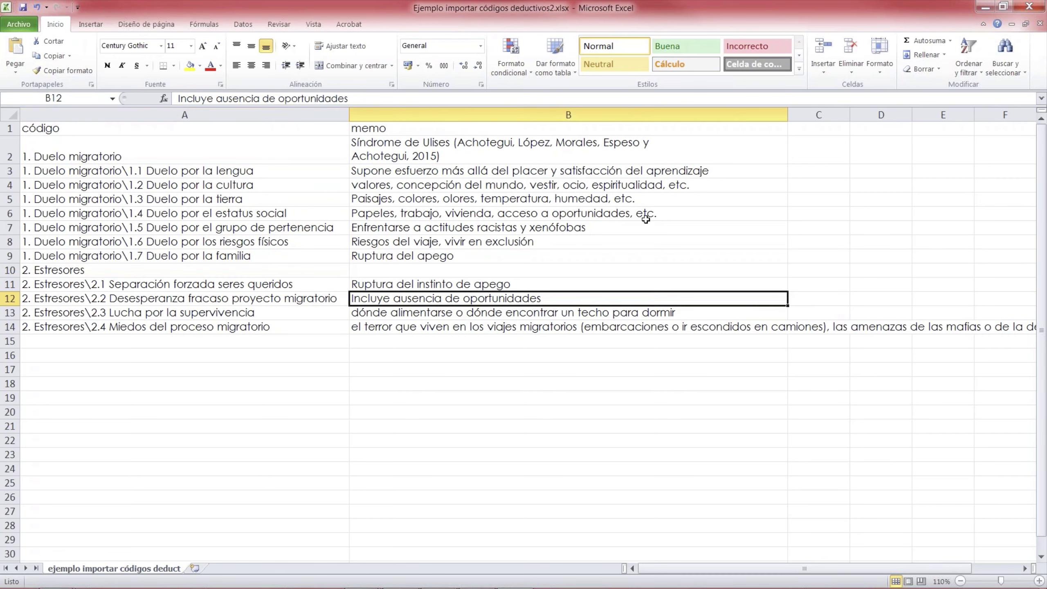
pyautogui.click(1029, 6)
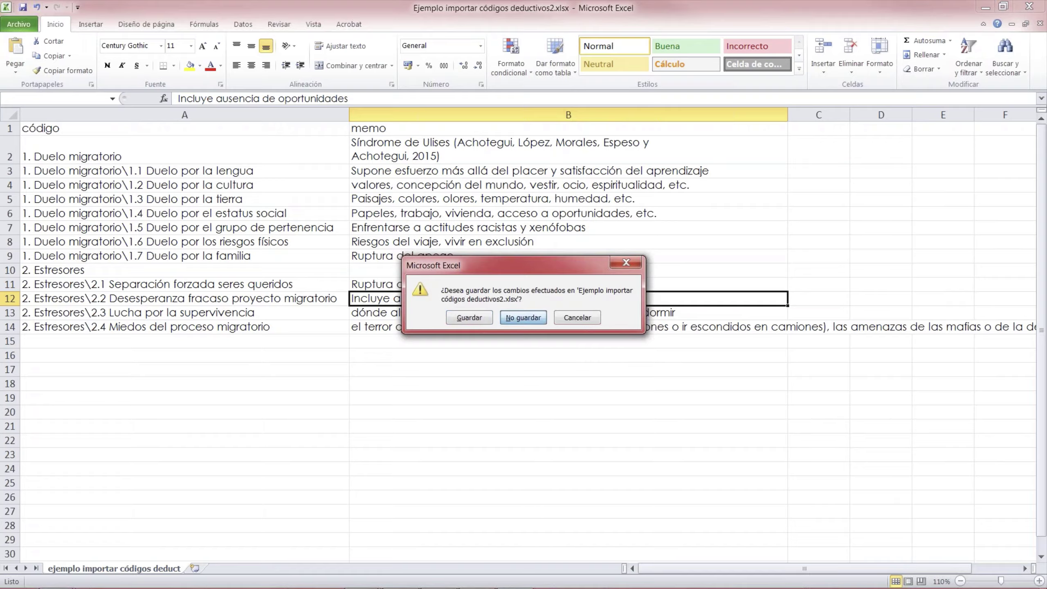
pyautogui.click(524, 317)
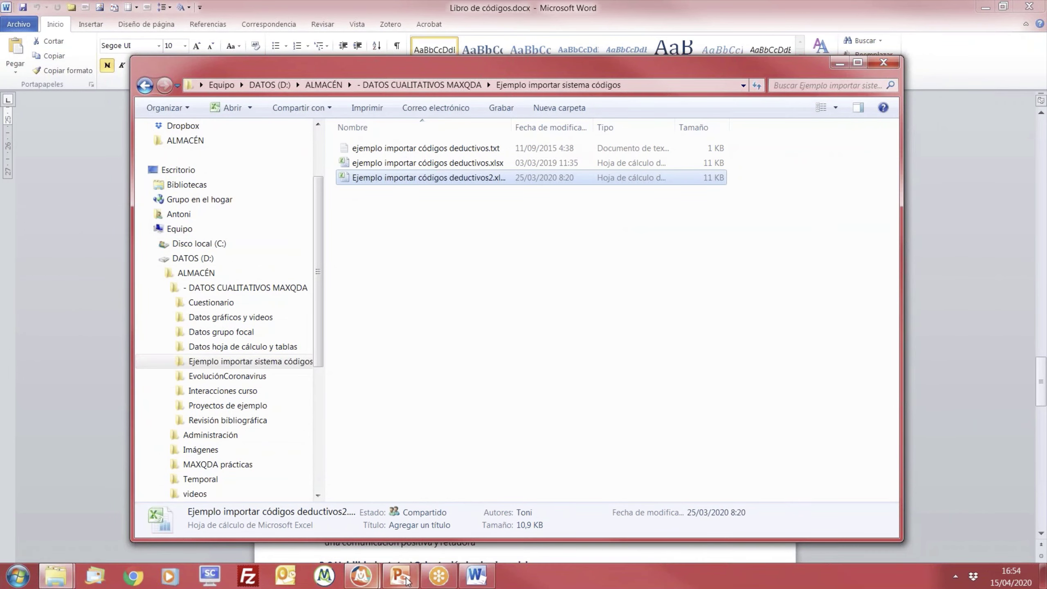
# Step: Switch to the Tutorización Emocional FORMACIÓN project in MAXQDA and collapse the Tutores, Funciones tutor más relevantes and Problemas curso code groups
pyautogui.click(371, 582)
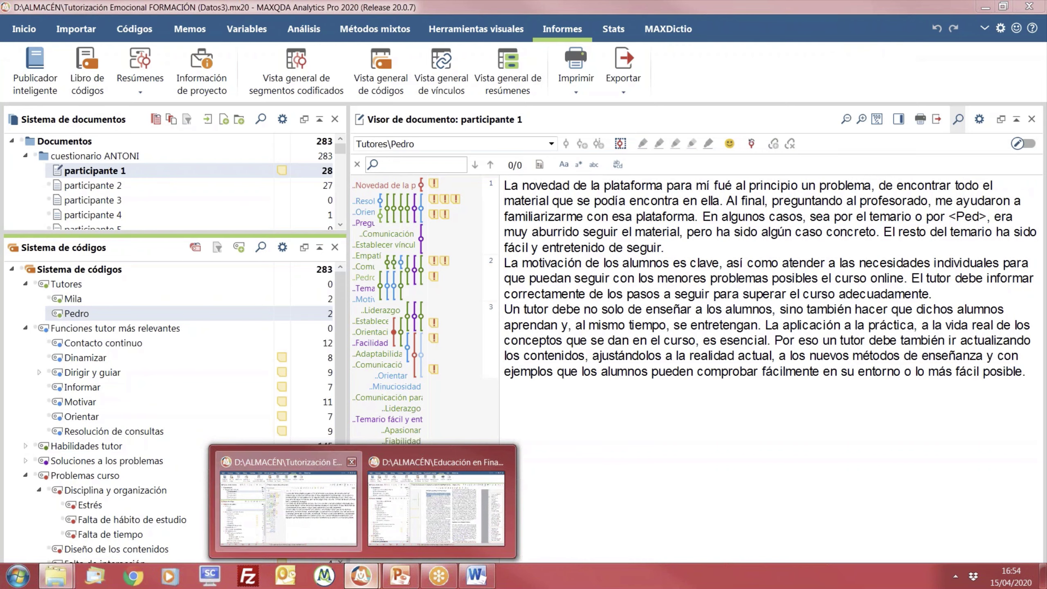
pyautogui.click(289, 503)
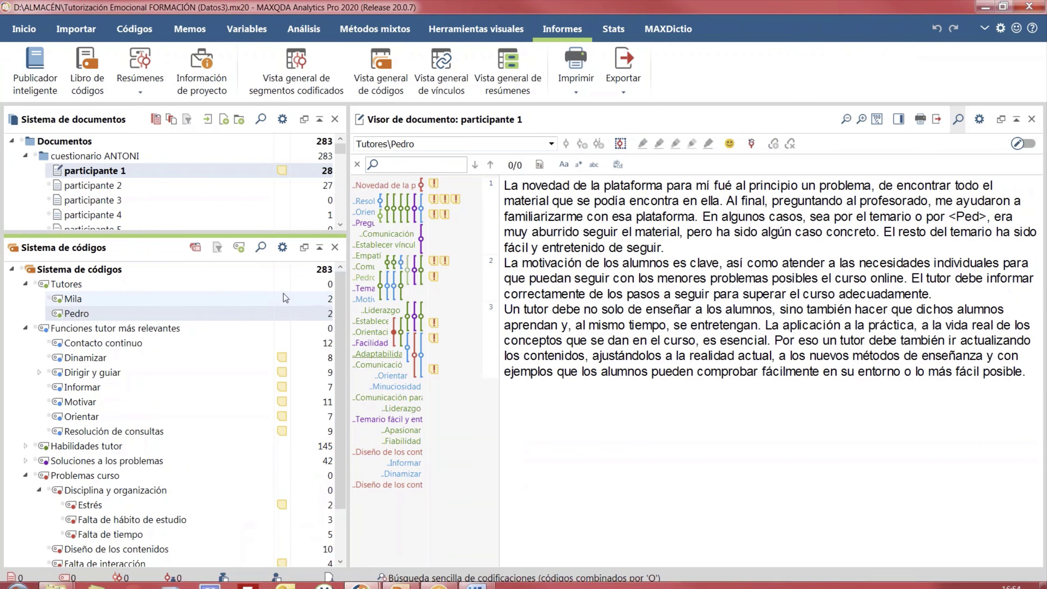
pyautogui.click(24, 328)
pyautogui.click(24, 284)
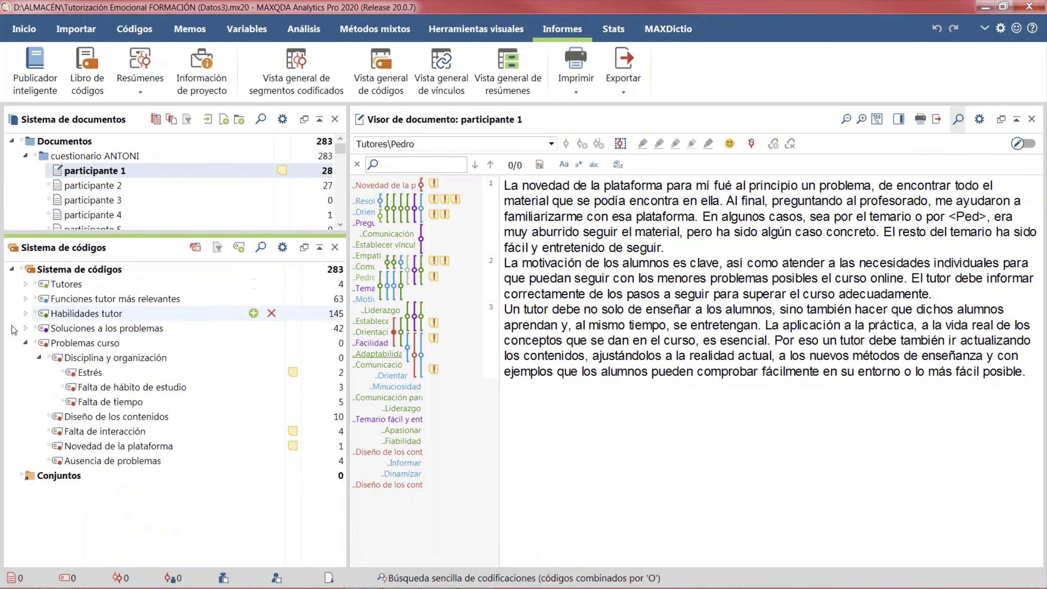
pyautogui.click(25, 344)
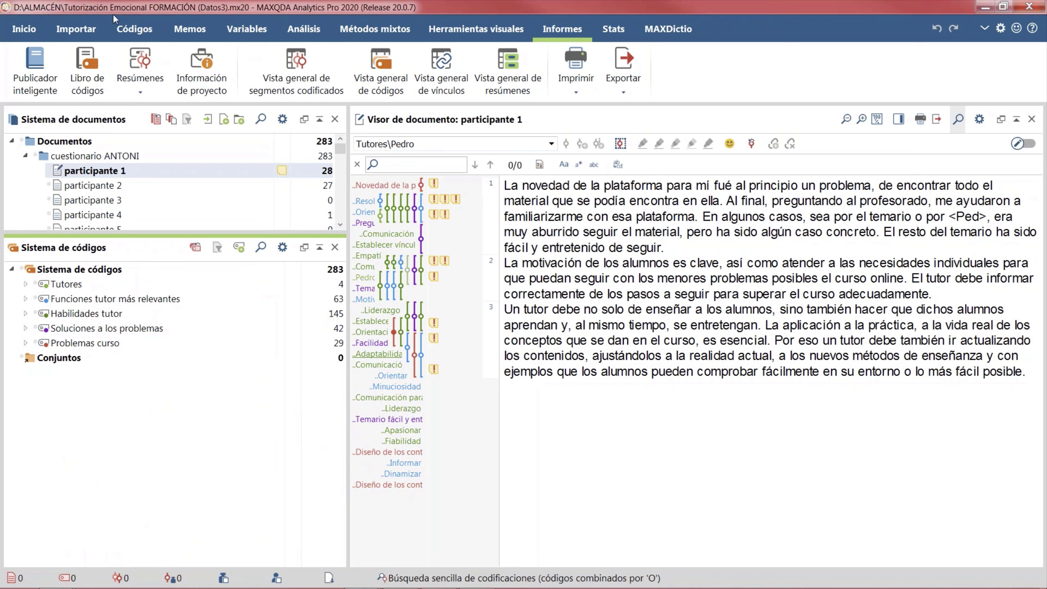
# Step: Import codes and memos from Ejemplo importar códigos deductivos2.xlsx in the Ejemplo importar sistema códigos folder, and preview the Duelo migratorio subcode memos
pyautogui.click(134, 31)
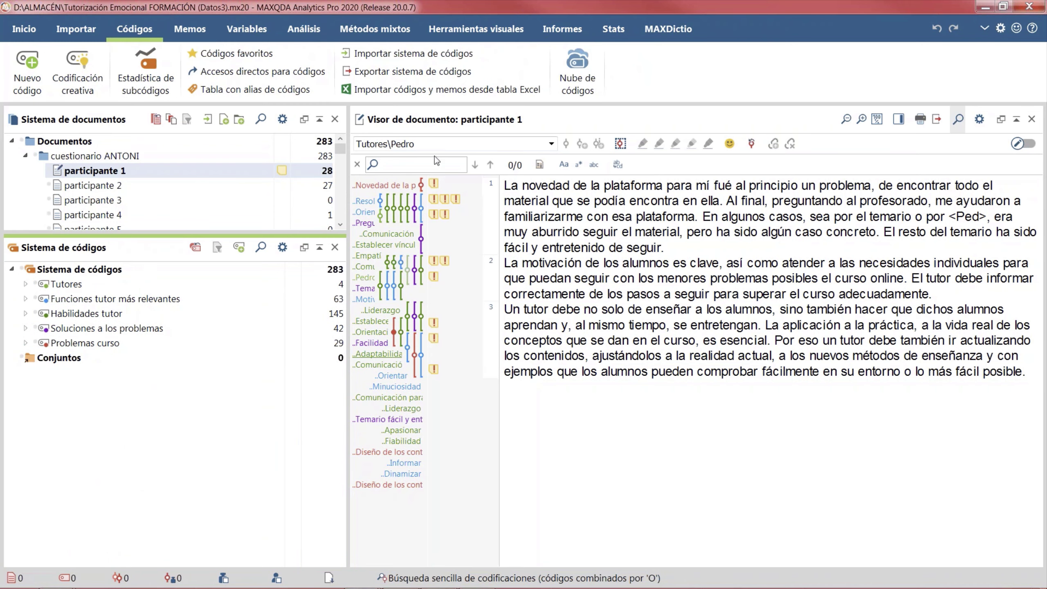
pyautogui.click(490, 95)
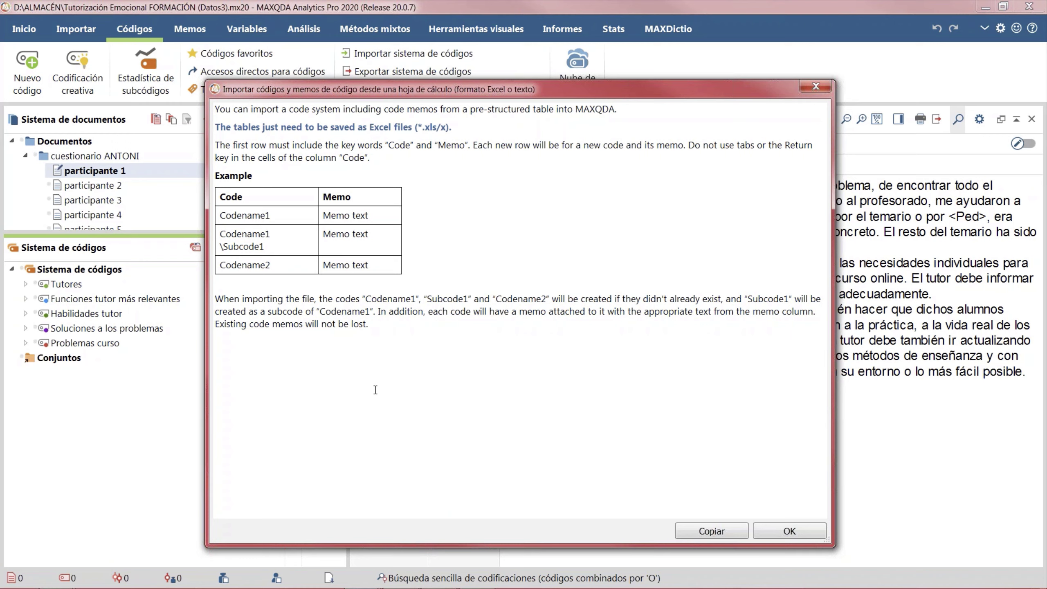
pyautogui.click(789, 531)
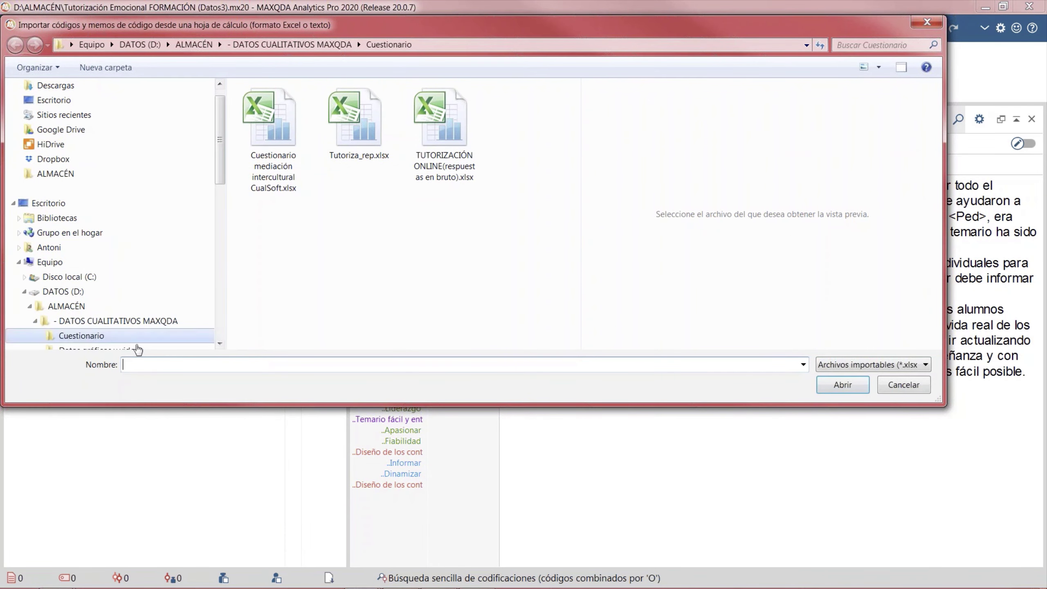
pyautogui.scroll(-4, 224, 198)
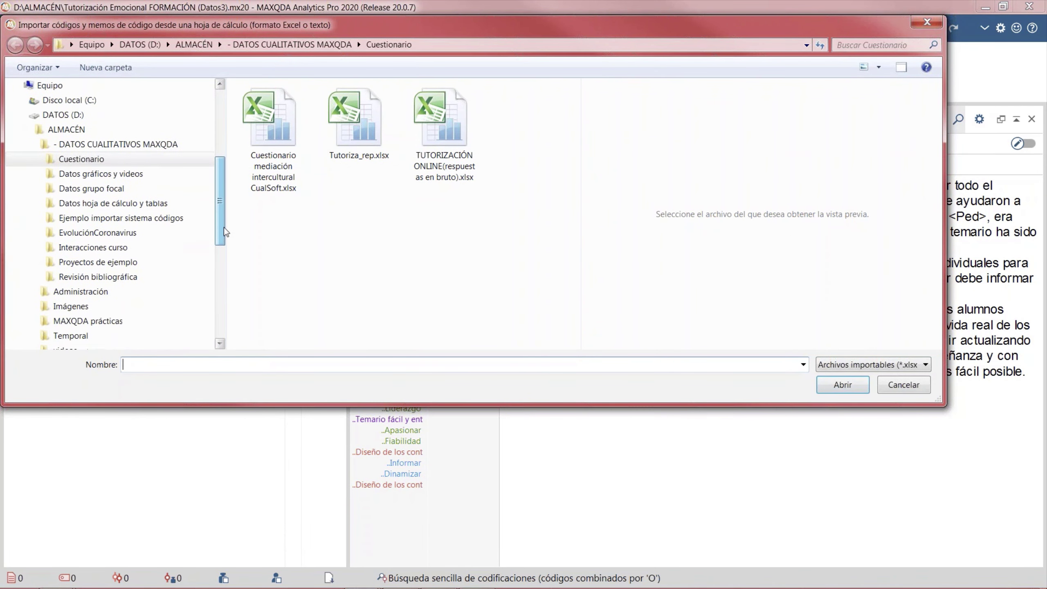
pyautogui.click(99, 219)
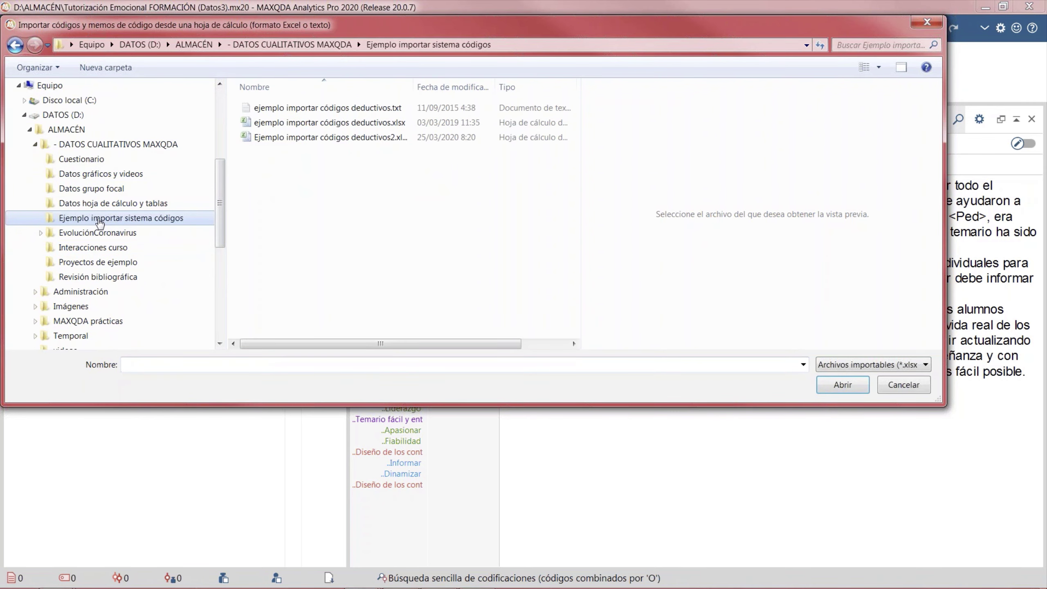
pyautogui.click(365, 141)
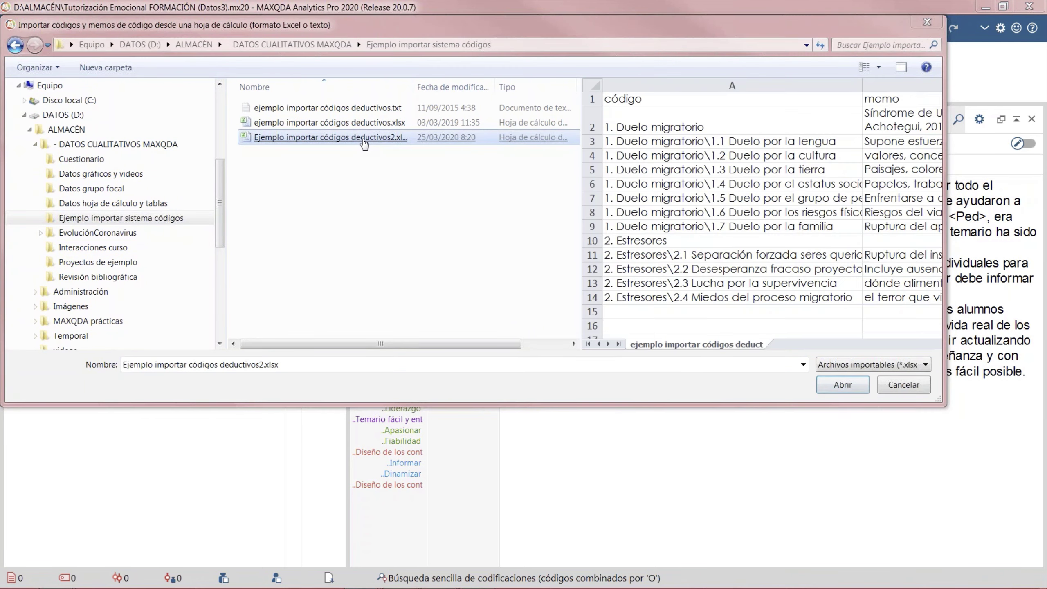
pyautogui.doubleClick(364, 141)
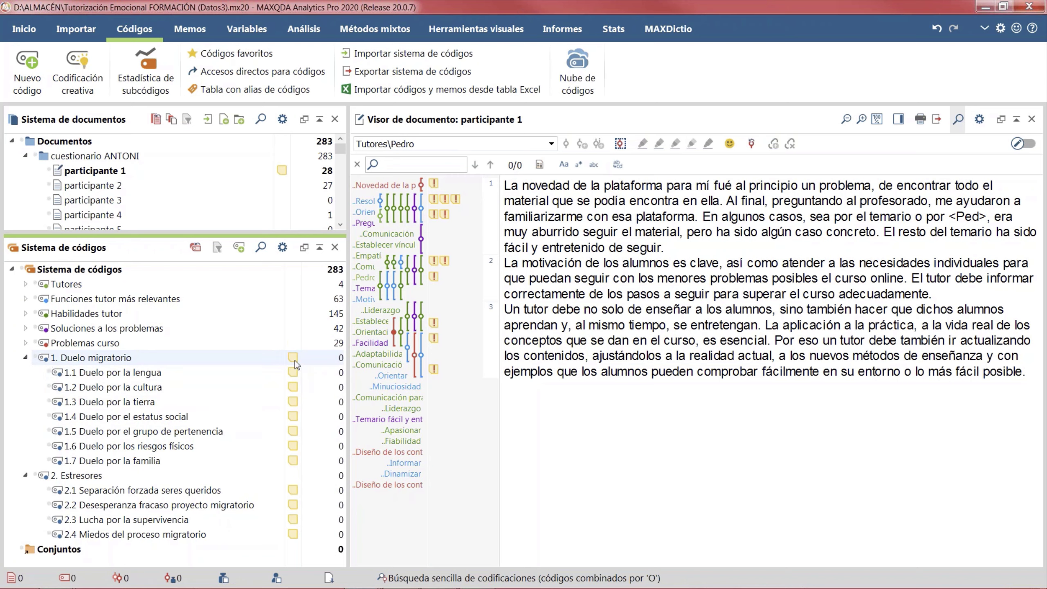
pyautogui.moveTo(294, 363)
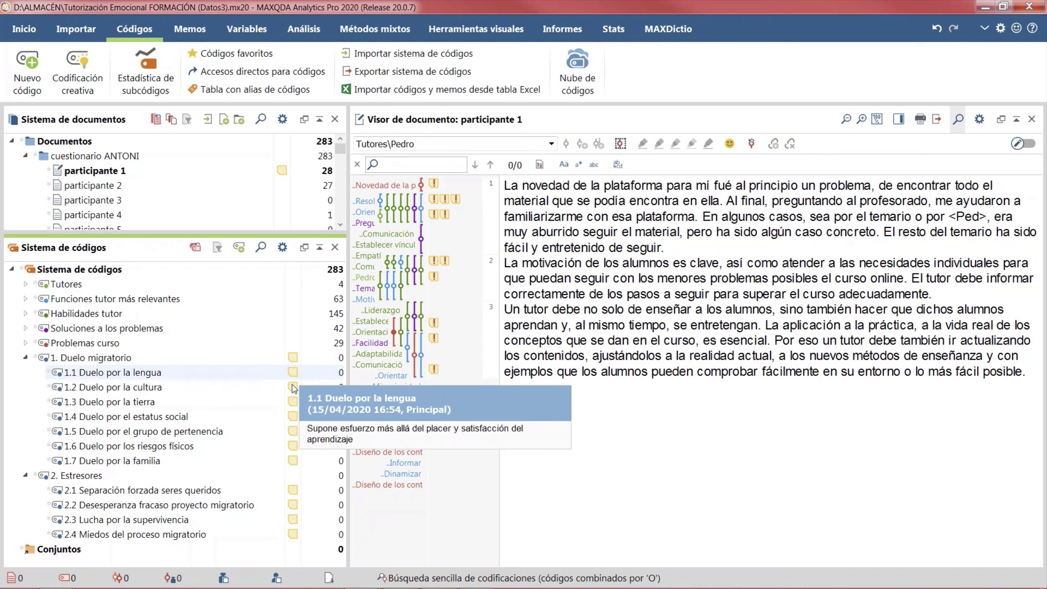
pyautogui.moveTo(292, 389)
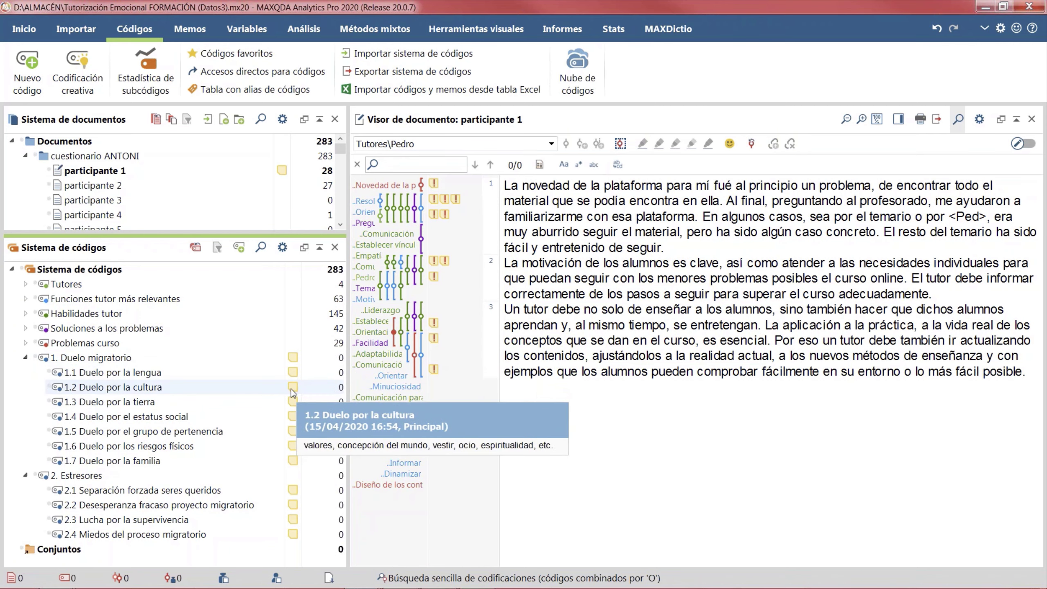
# Step: Try to export the codebook, limited to codes with memos and including frequencies, over the existing Libro de códigos.docx in ALMACÉN
pyautogui.click(569, 32)
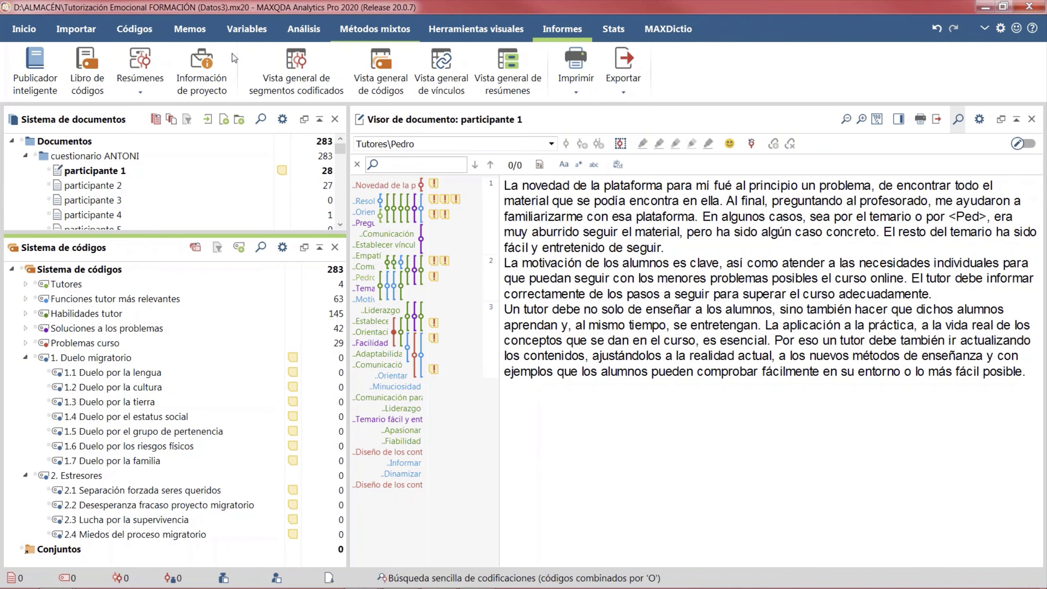
pyautogui.click(94, 91)
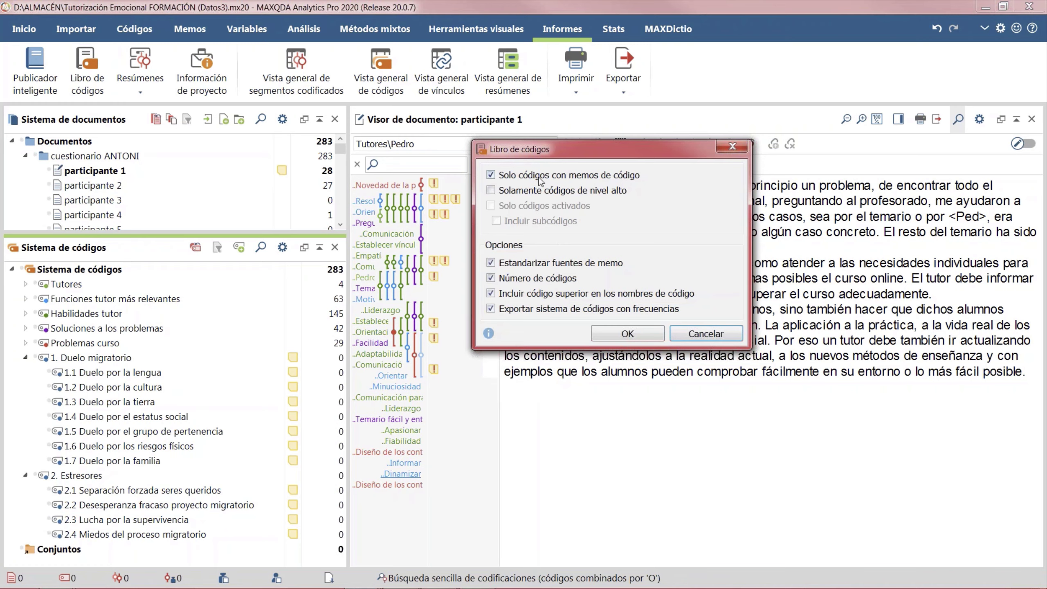
pyautogui.click(637, 335)
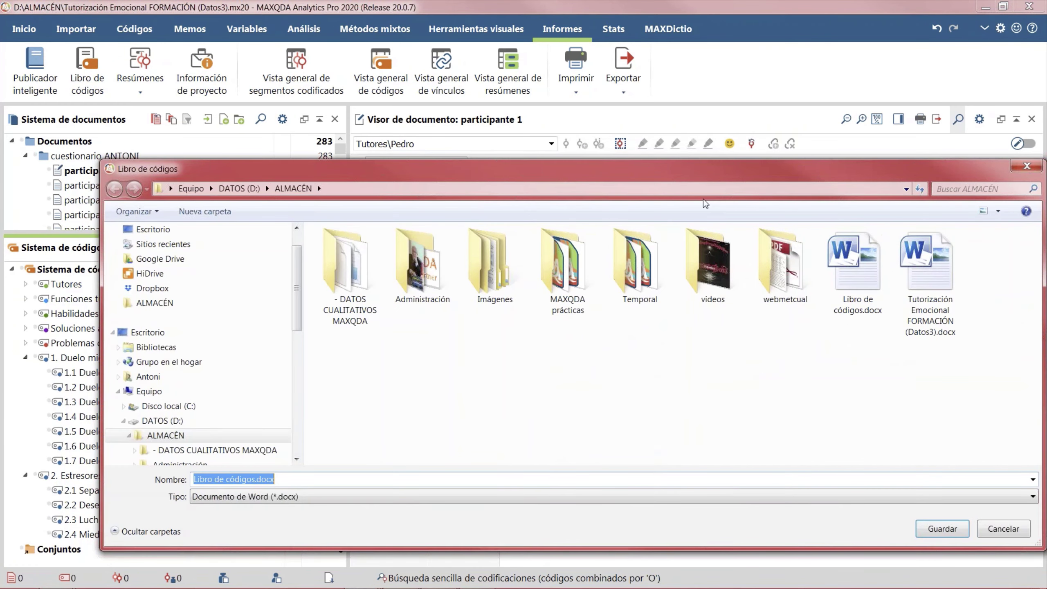
pyautogui.click(942, 532)
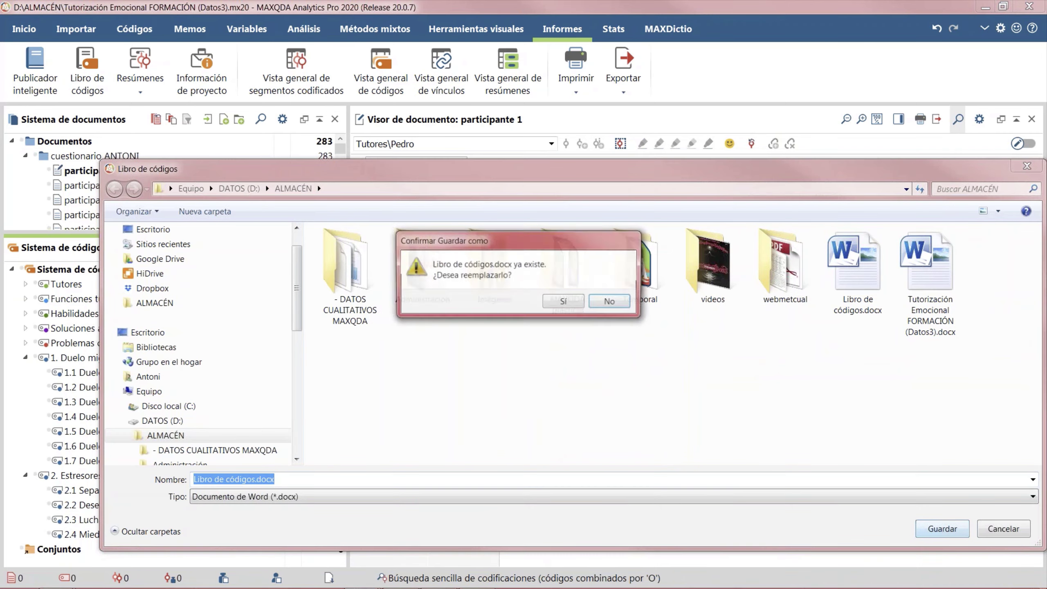
pyautogui.click(569, 300)
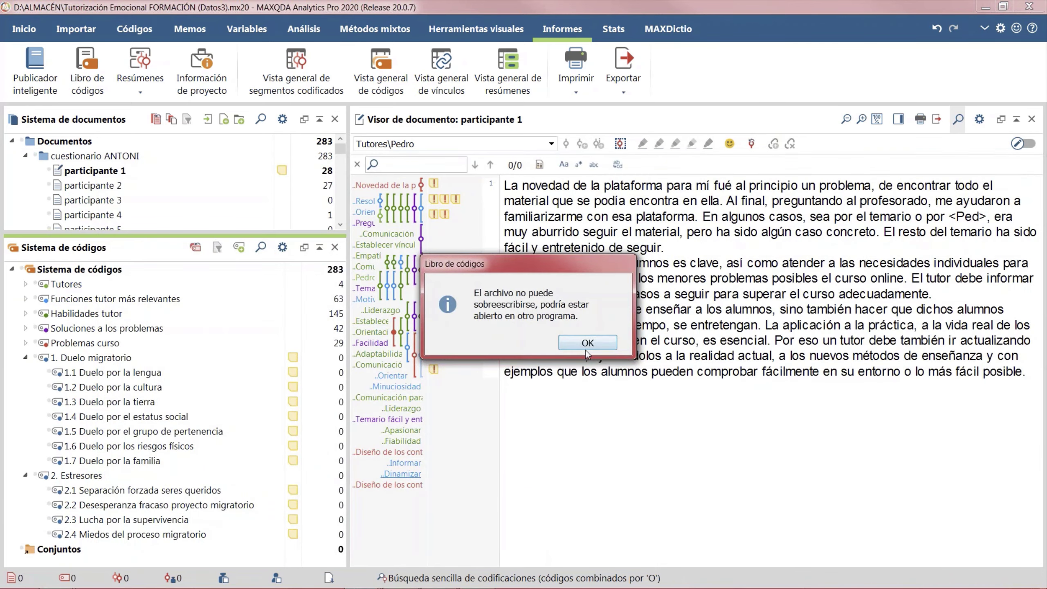
# Step: Close the old Libro de códigos.docx in Word and export the MAXQDA codebook, replacing that file
pyautogui.click(476, 575)
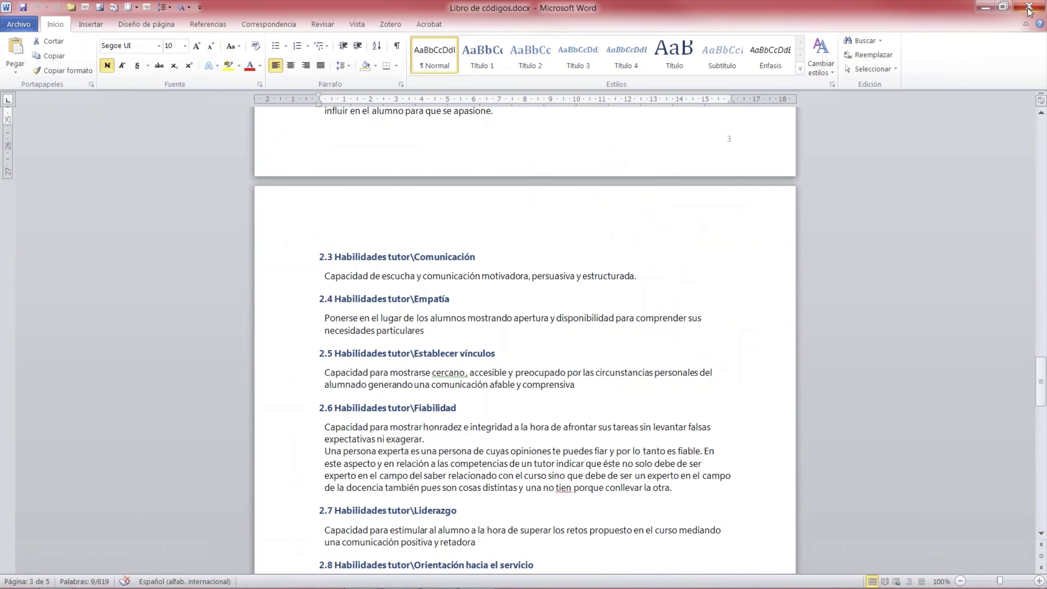
pyautogui.click(1029, 6)
pyautogui.click(576, 353)
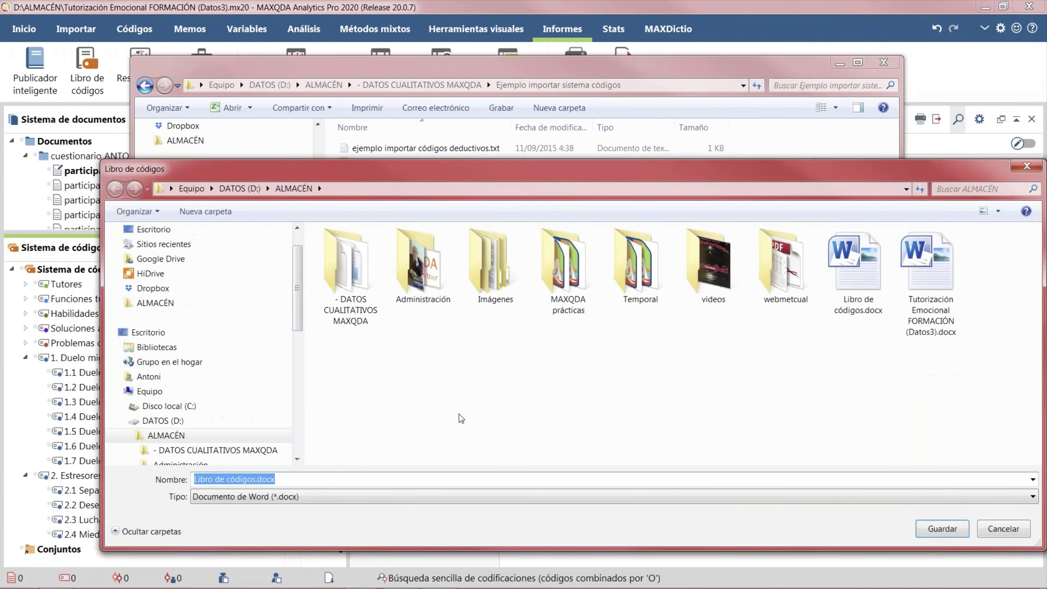
pyautogui.click(936, 532)
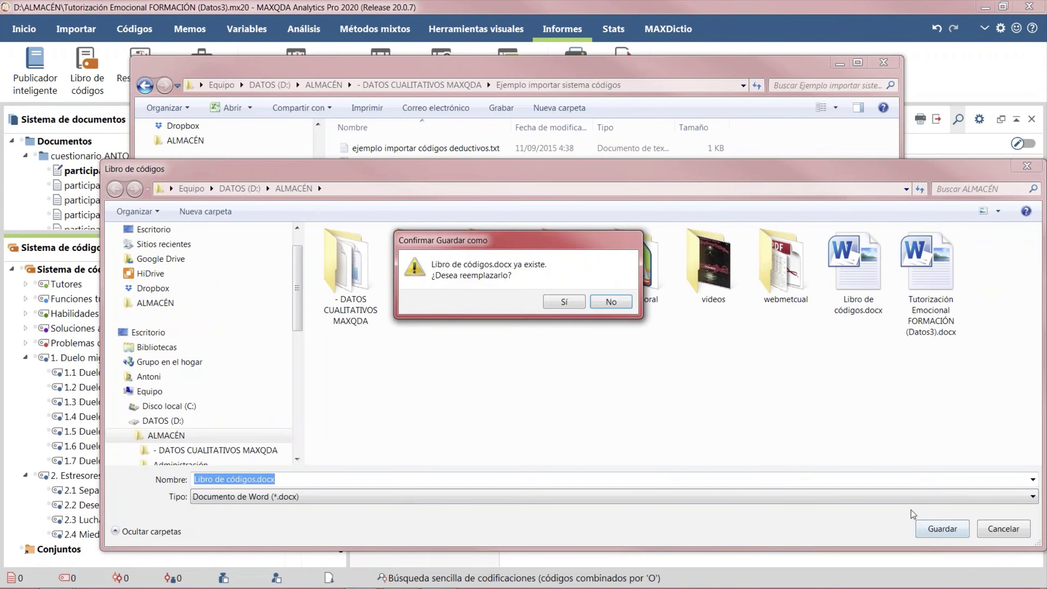
pyautogui.click(569, 301)
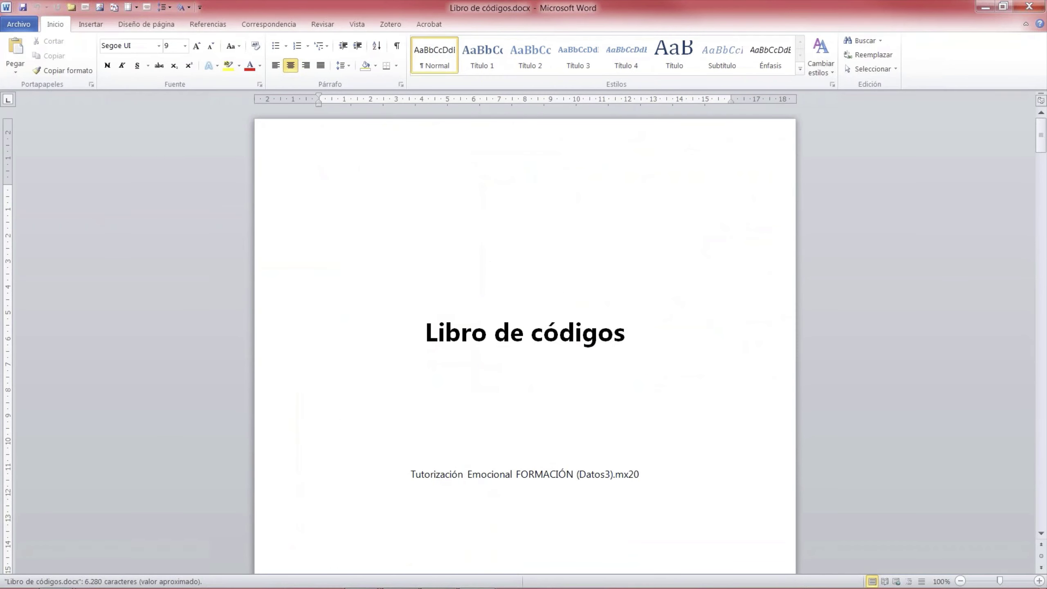
# Step: Examine the new codebook's code table, including the imported Duelo migratorio and Estresores codes and their frequencies
pyautogui.press('pagedown')
pyautogui.press('pagedown')
pyautogui.press('pagedown')
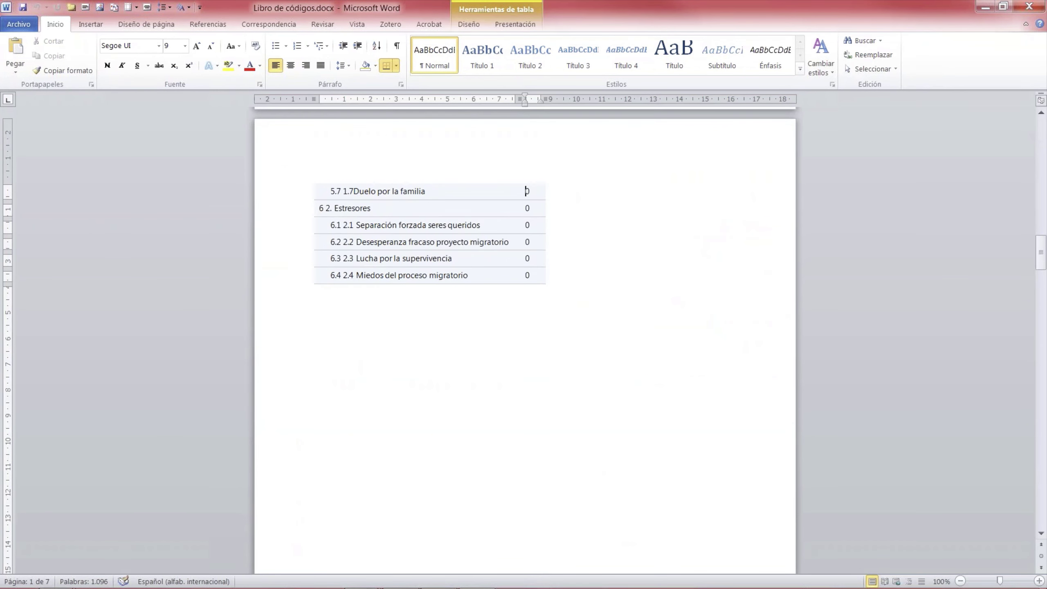
pyautogui.press('pageup')
pyautogui.scroll(-15, 442, 449)
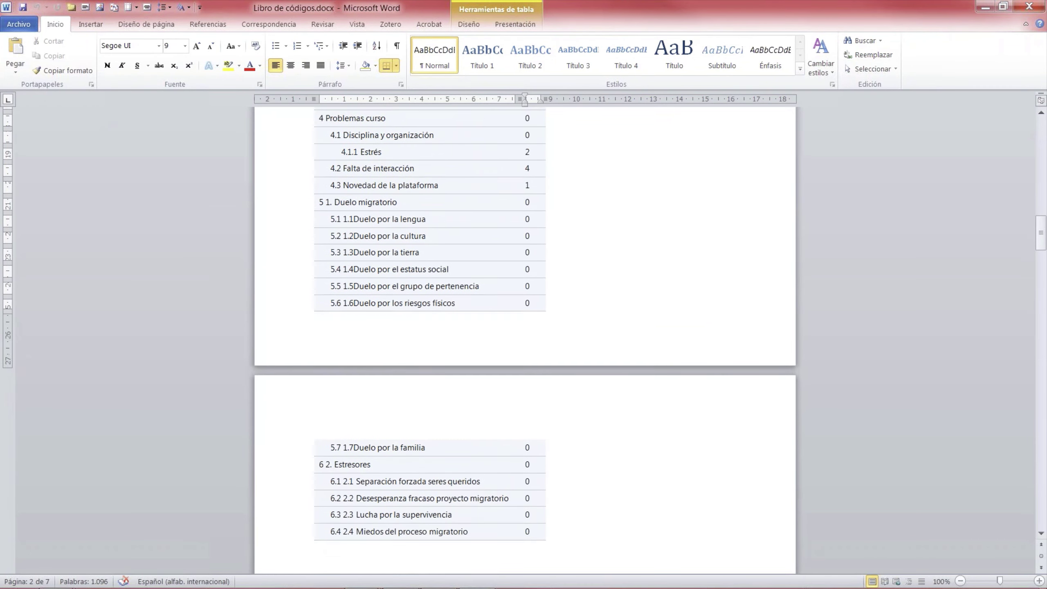
# Step: Read through the code definitions as far as the Duelo migratorio and Estresores sections, and close the codebook document
pyautogui.scroll(-10, 433, 425)
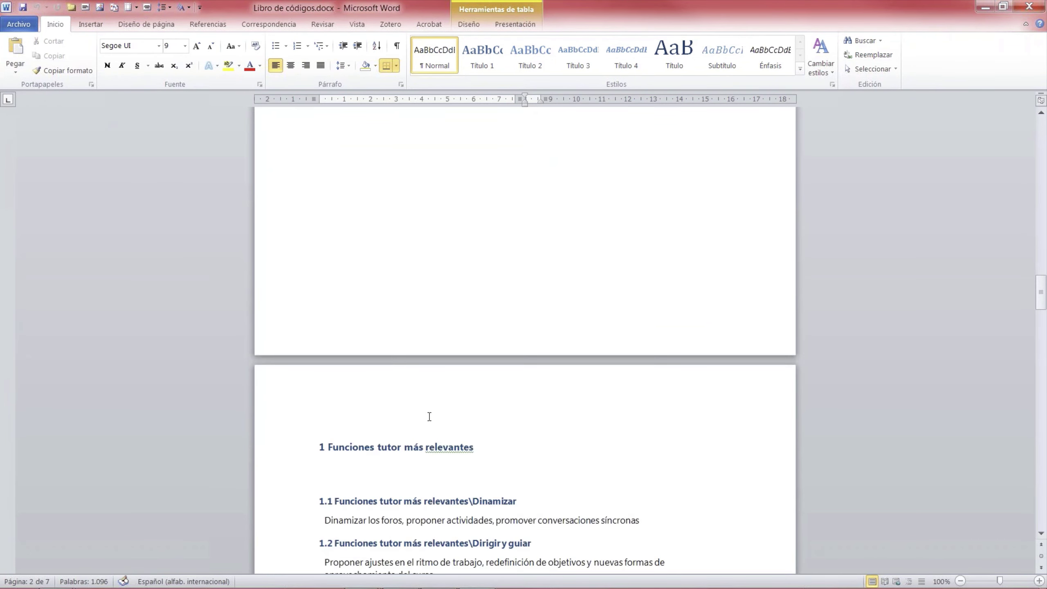
pyautogui.scroll(-5, 427, 421)
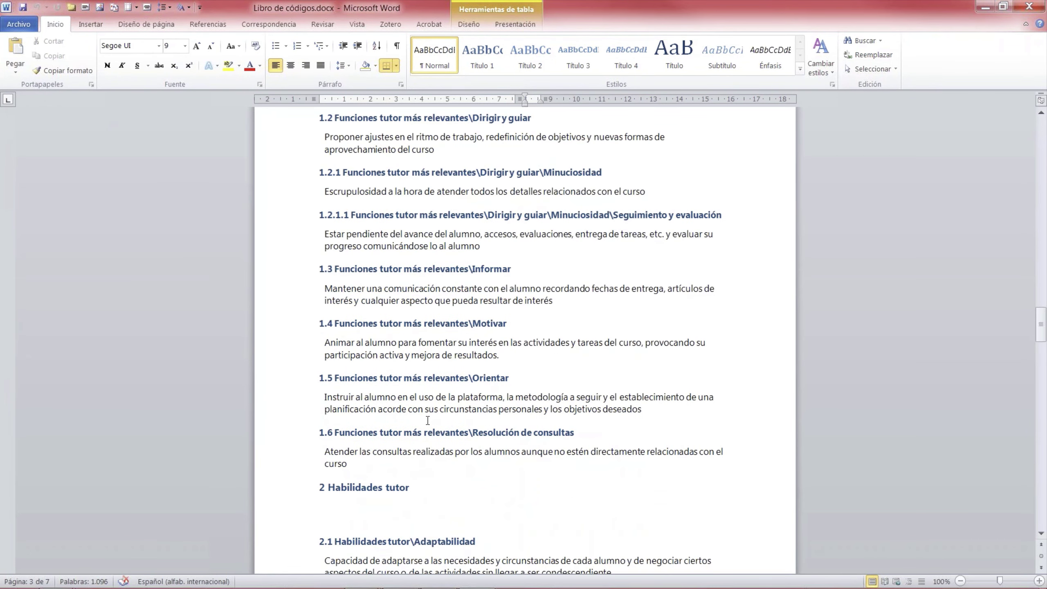
pyautogui.scroll(-8, 428, 423)
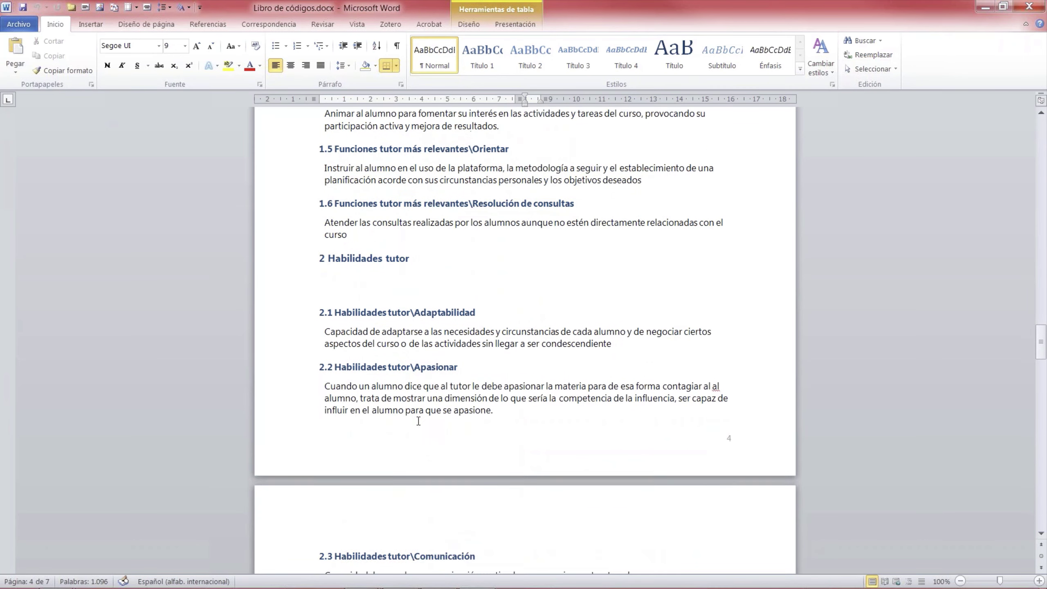
pyautogui.scroll(-15, 435, 446)
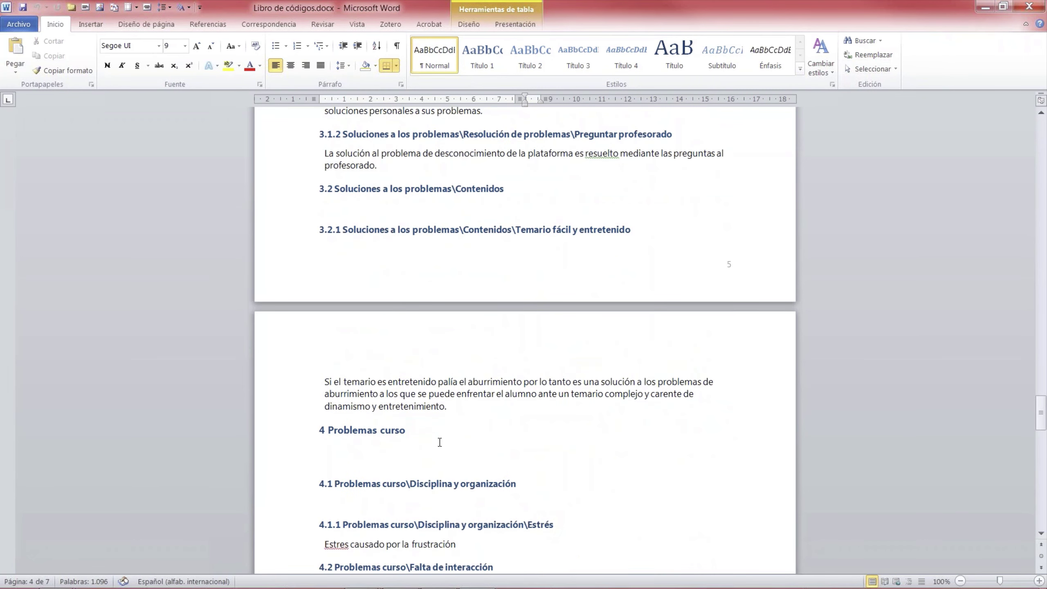
pyautogui.scroll(-8, 441, 445)
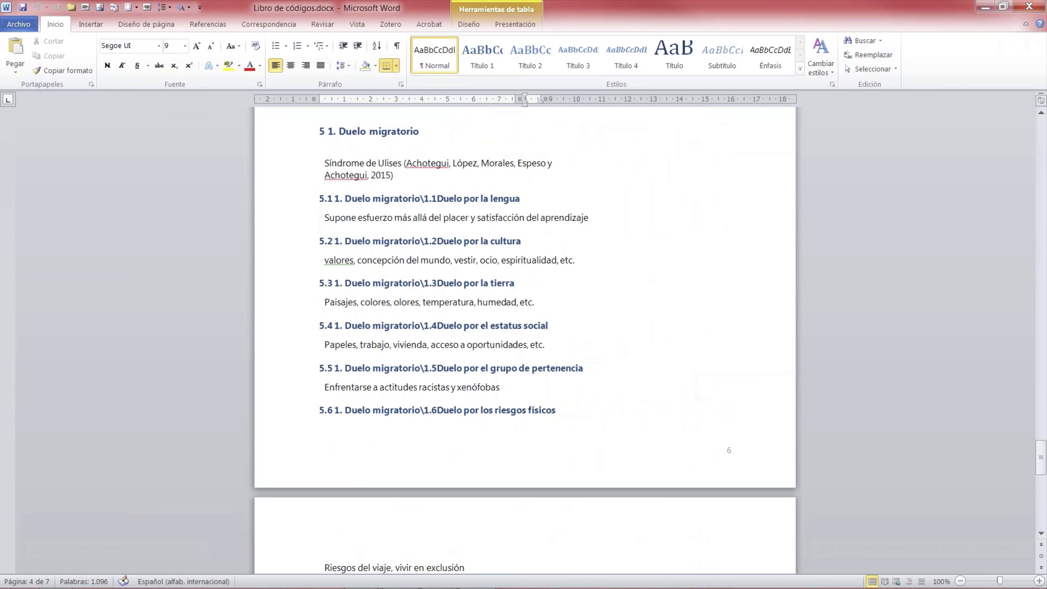
pyautogui.click(302, 198)
pyautogui.click(330, 282)
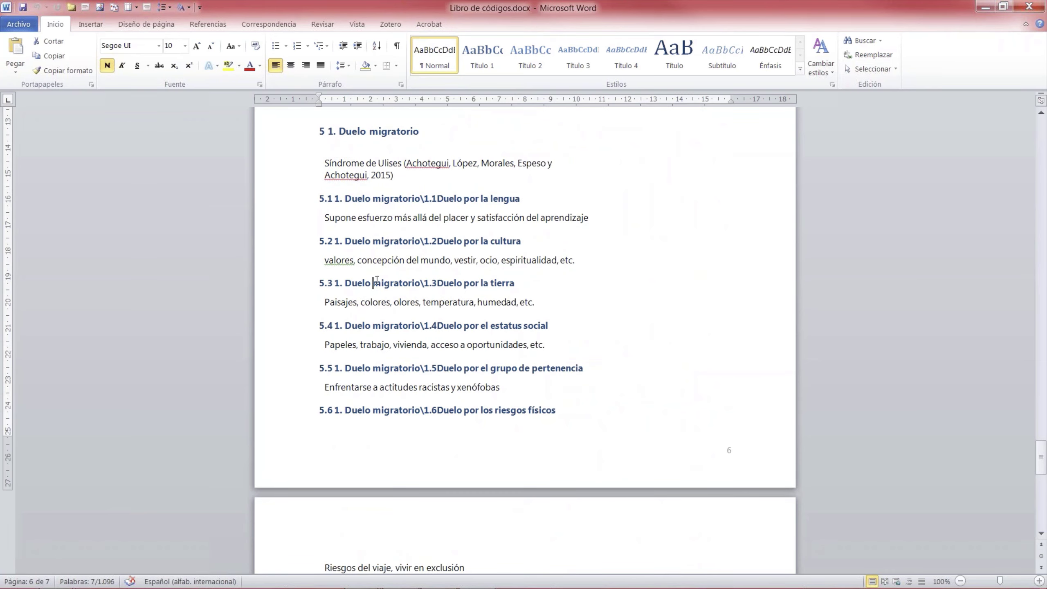
pyautogui.scroll(-4, 393, 525)
pyautogui.scroll(-5, 393, 525)
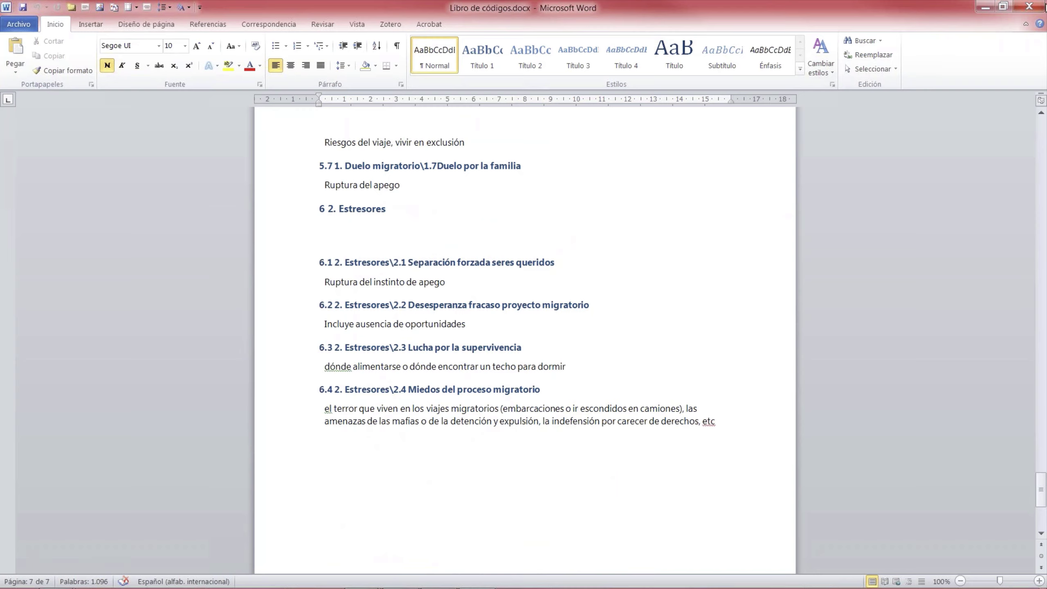
pyautogui.click(1029, 9)
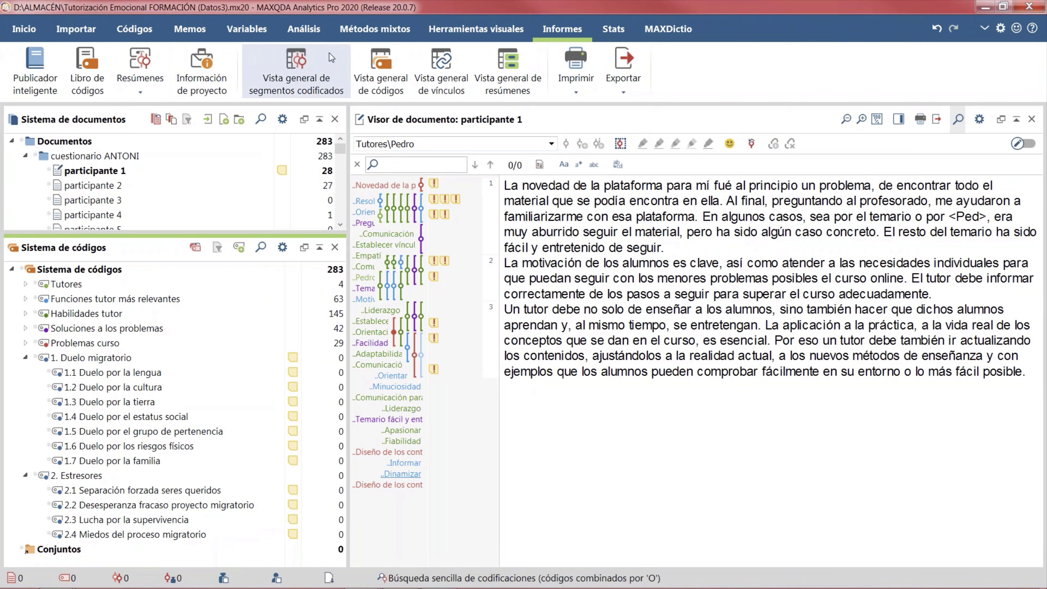
# Step: Export the summary with coded segments, including comments and standardized text format, as Informes - Resúmen con segmentos codificados.docx in ALMACÉN
pyautogui.click(317, 33)
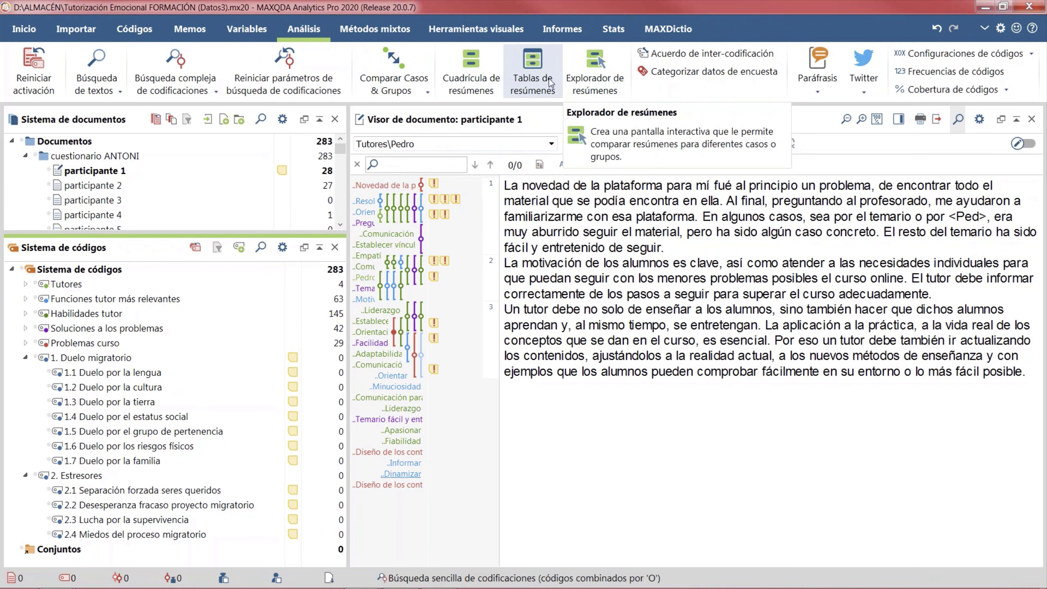
pyautogui.click(563, 30)
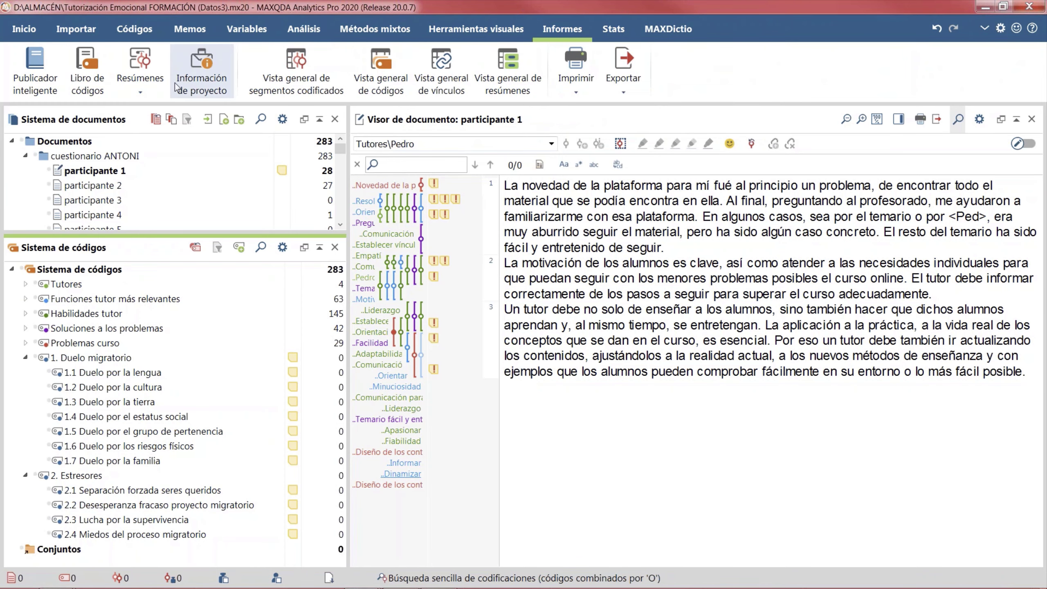
pyautogui.click(143, 97)
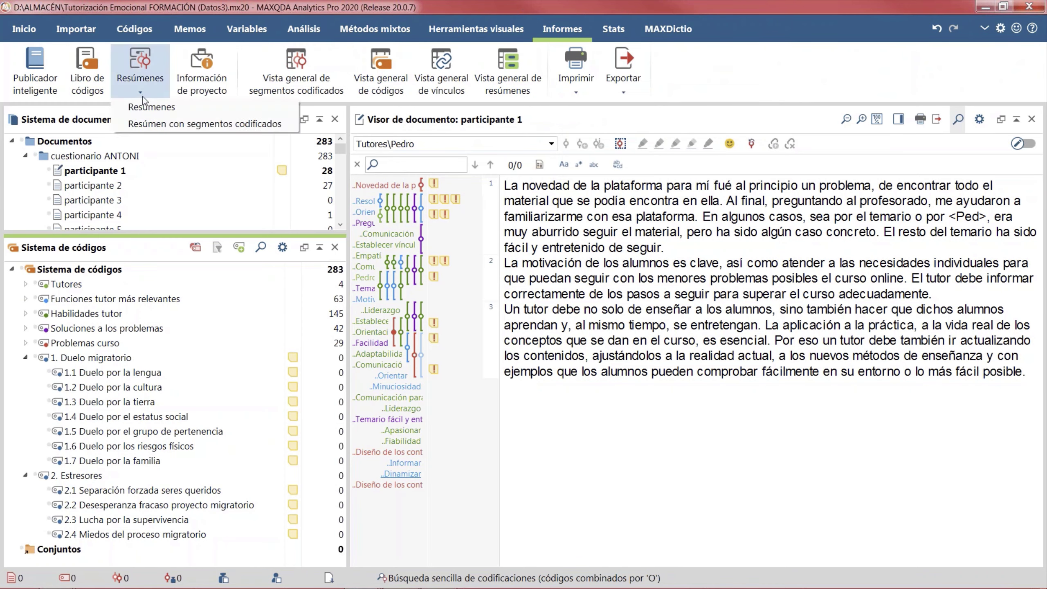
pyautogui.click(184, 126)
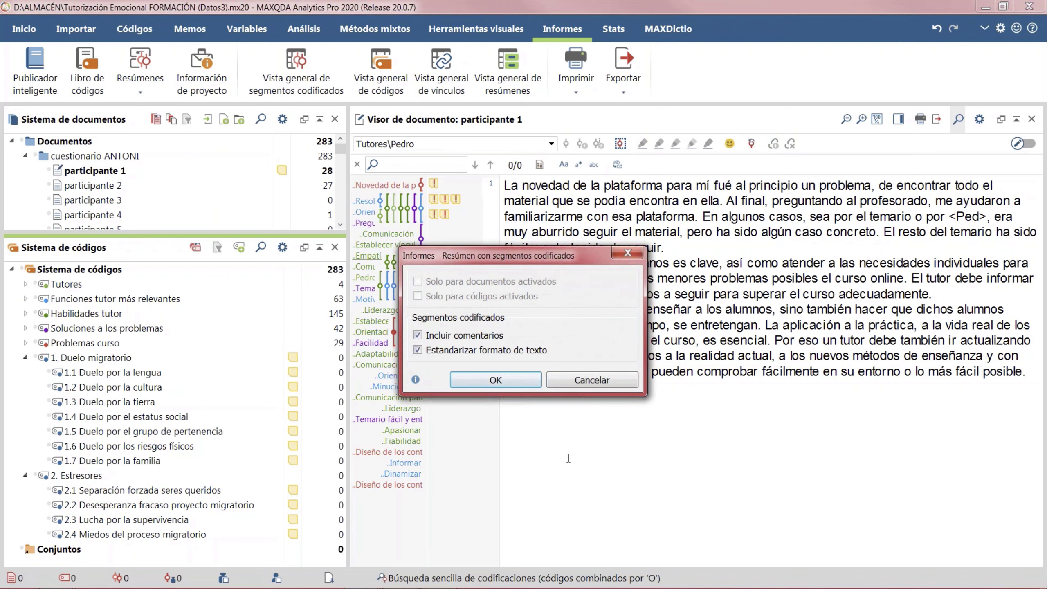
pyautogui.click(498, 384)
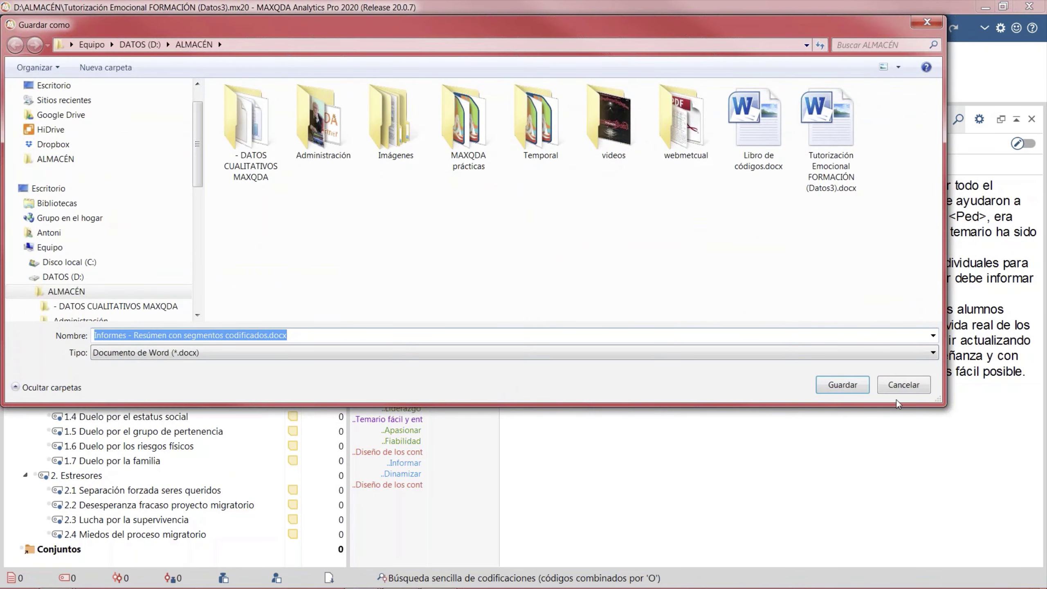
pyautogui.click(845, 385)
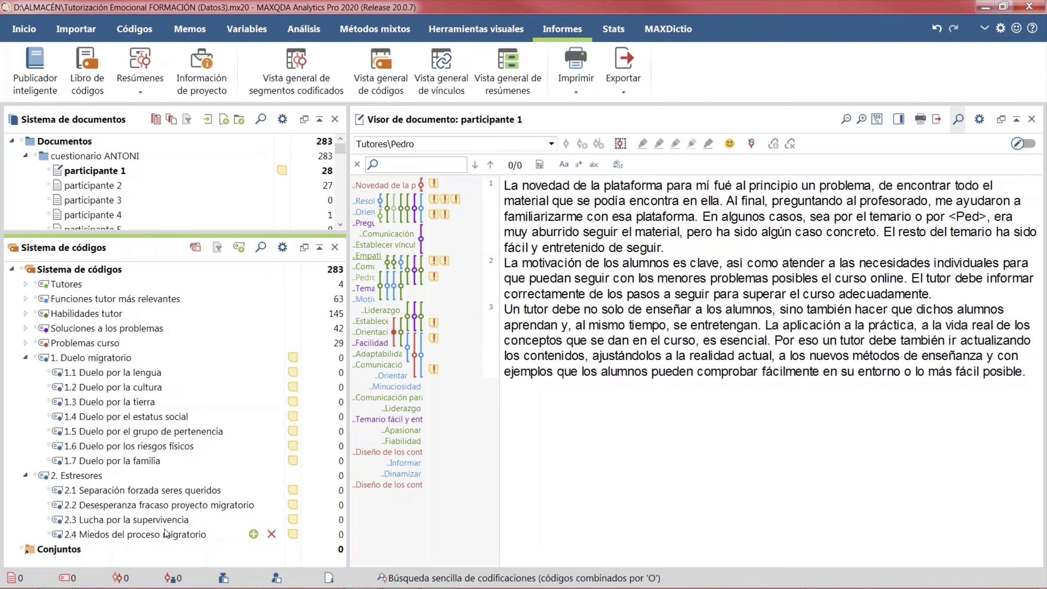
# Step: Examine the first pages of the exported Word report, comparing its code, coded segment and summary columns
pyautogui.moveTo(470, 586)
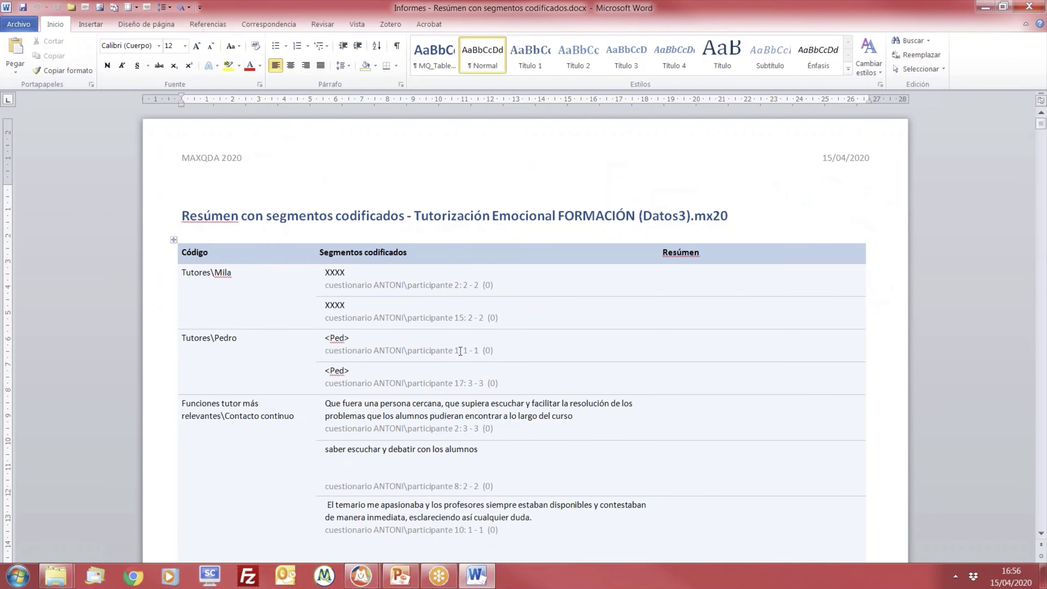
pyautogui.scroll(-4, 460, 351)
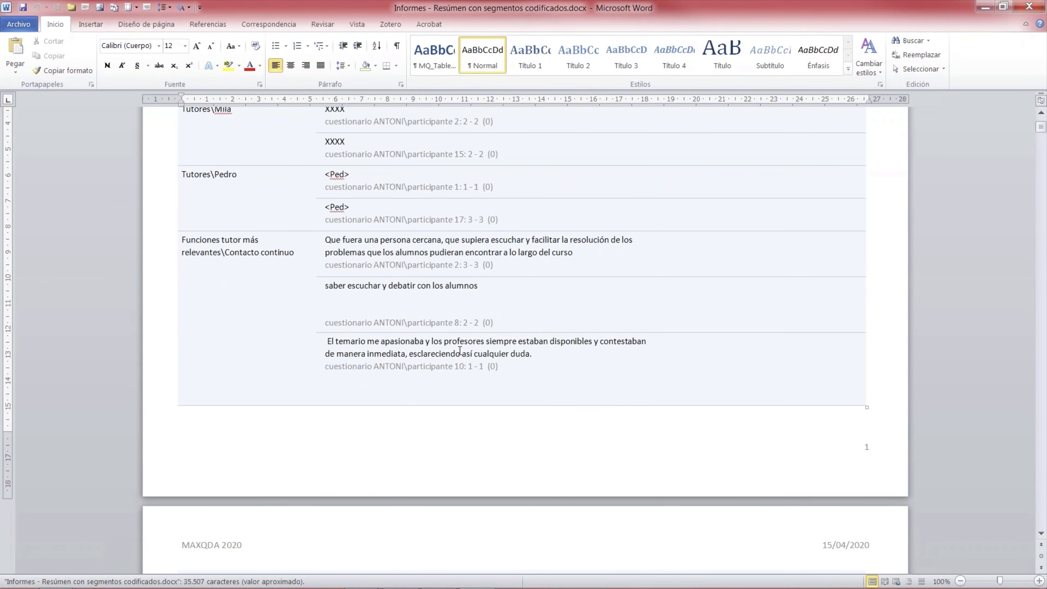
pyautogui.scroll(-7, 460, 350)
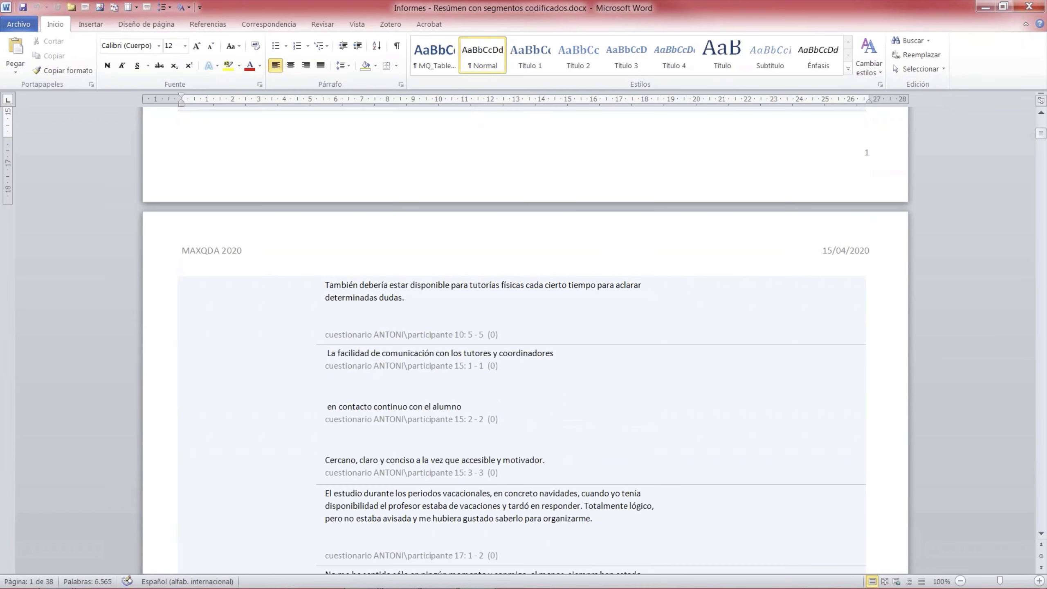
pyautogui.scroll(-10, 461, 346)
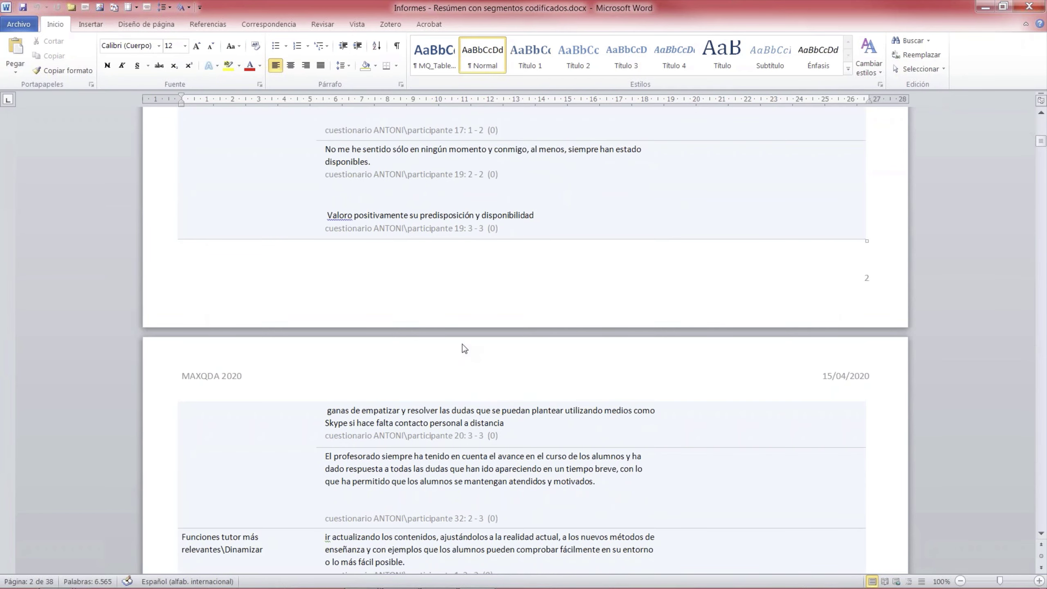
pyautogui.scroll(7, 465, 351)
pyautogui.scroll(13, 465, 351)
pyautogui.scroll(-9, 474, 372)
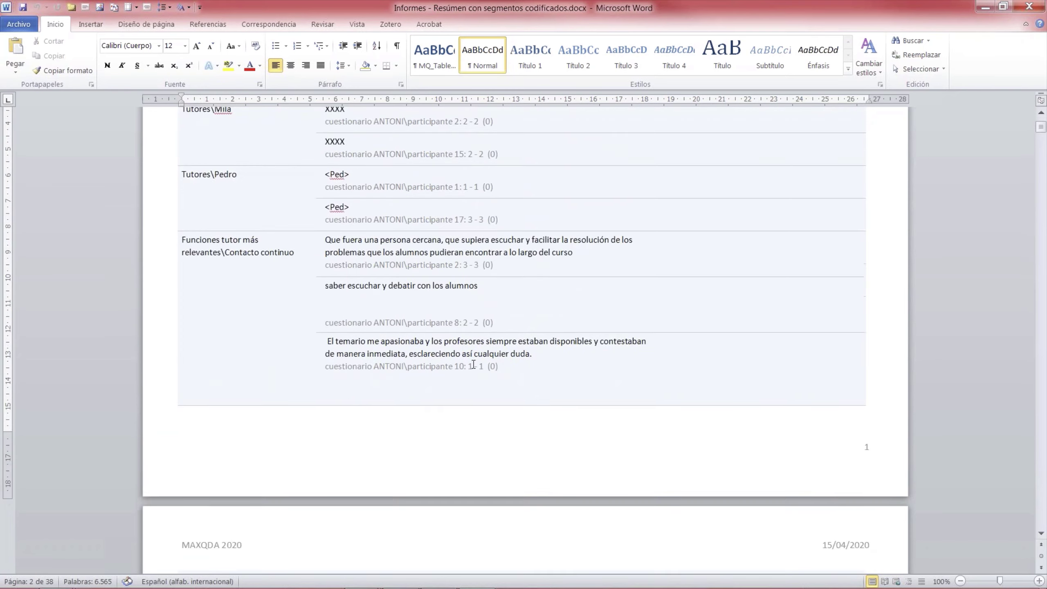
pyautogui.scroll(-20, 476, 380)
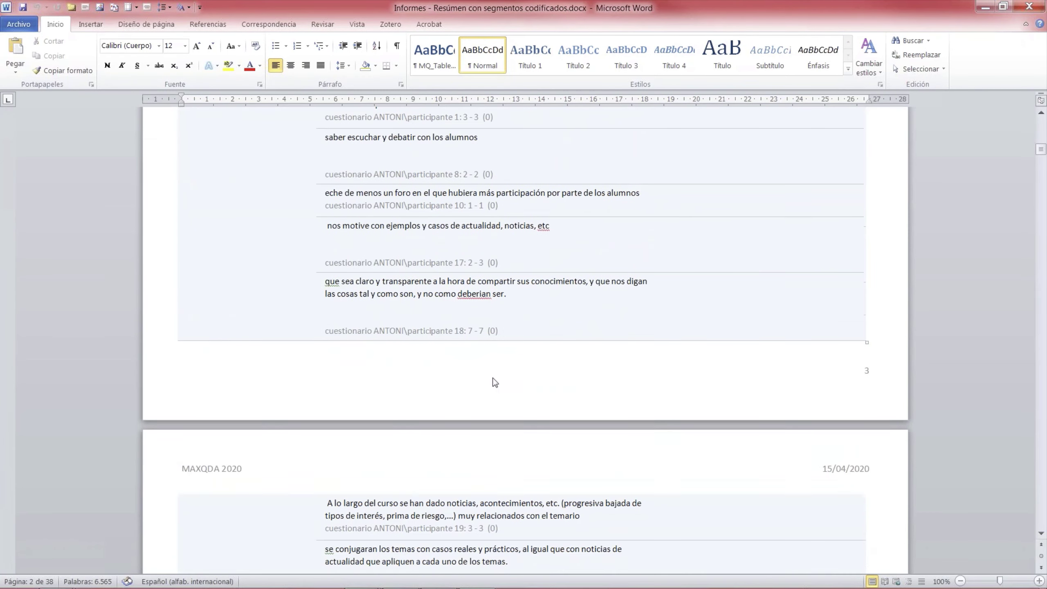
pyautogui.scroll(6, 490, 381)
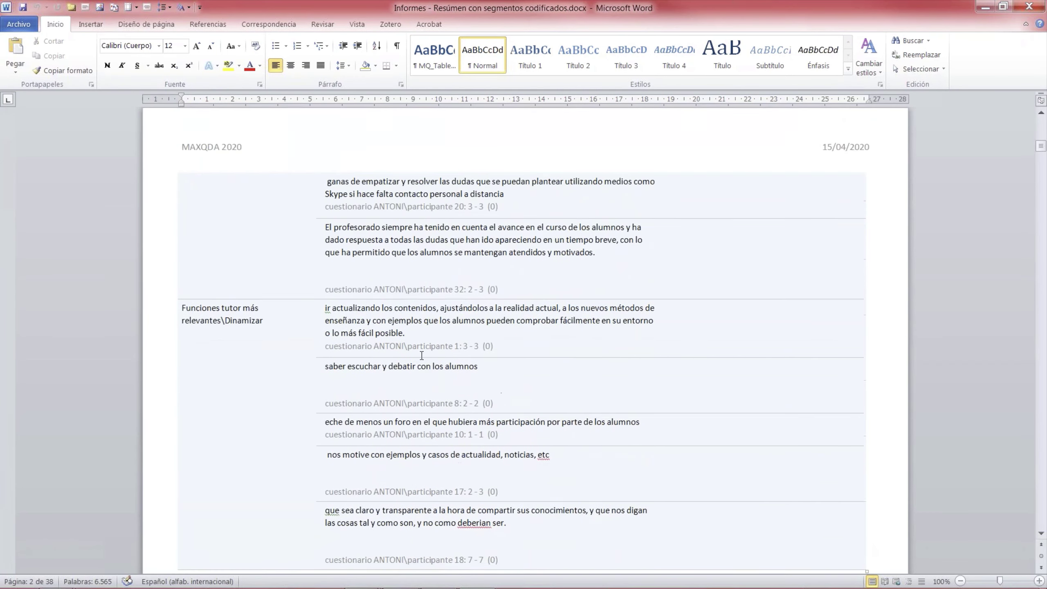
# Step: Skim the coded segments in the rest of the report as far as page 24, and close the document
pyautogui.click(421, 312)
pyautogui.scroll(-16, 425, 363)
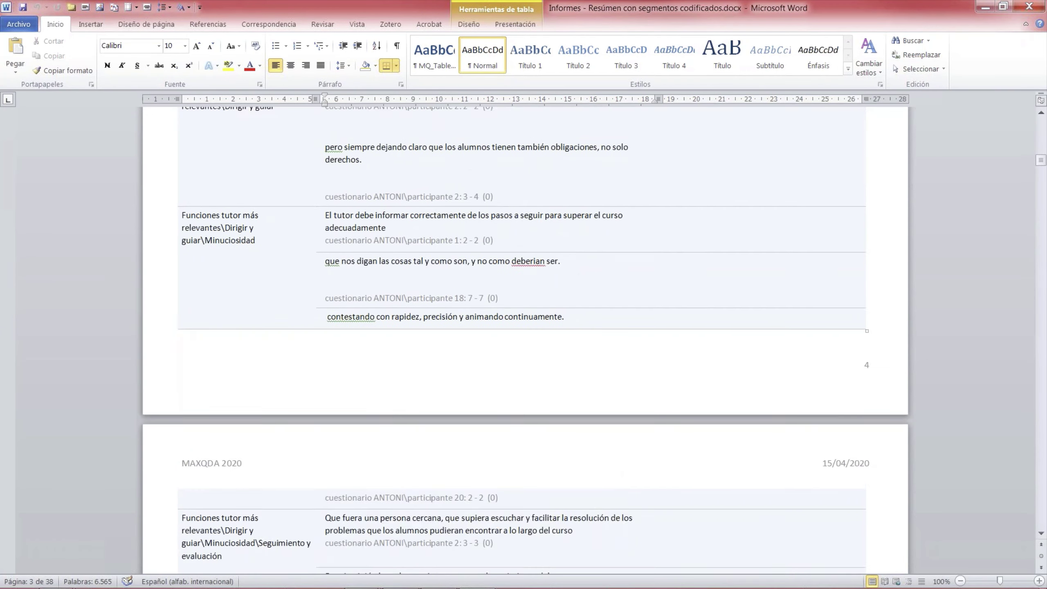
pyautogui.scroll(-20, 626, 393)
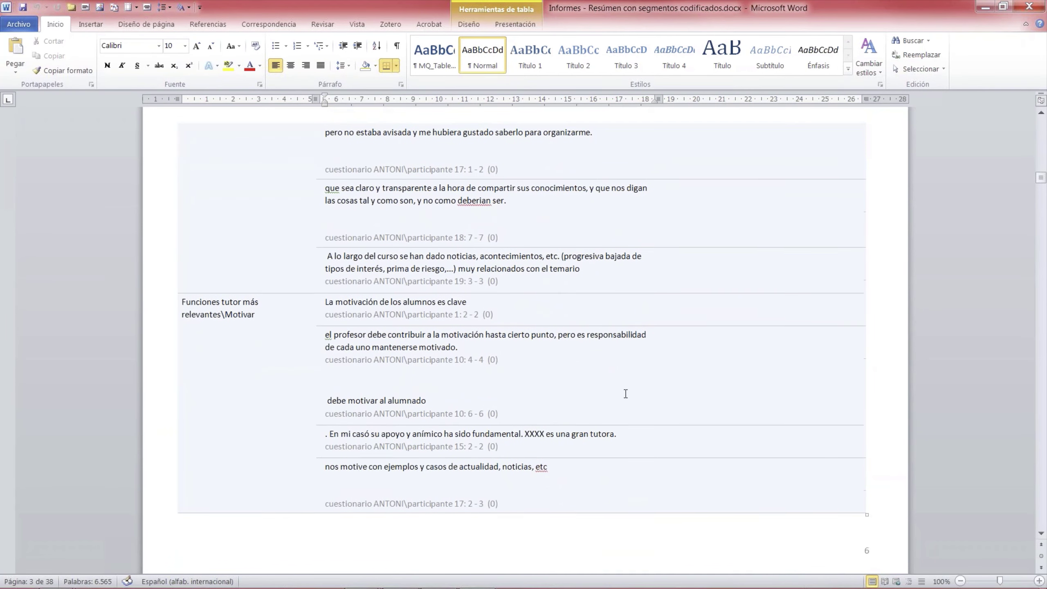
pyautogui.scroll(-20, 625, 394)
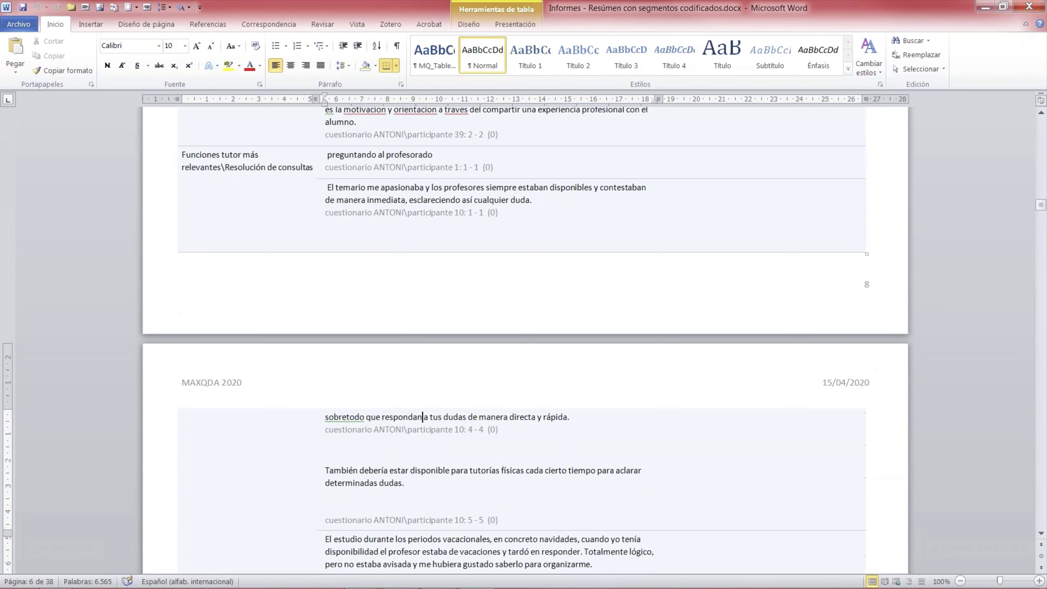
pyautogui.scroll(-20, 420, 301)
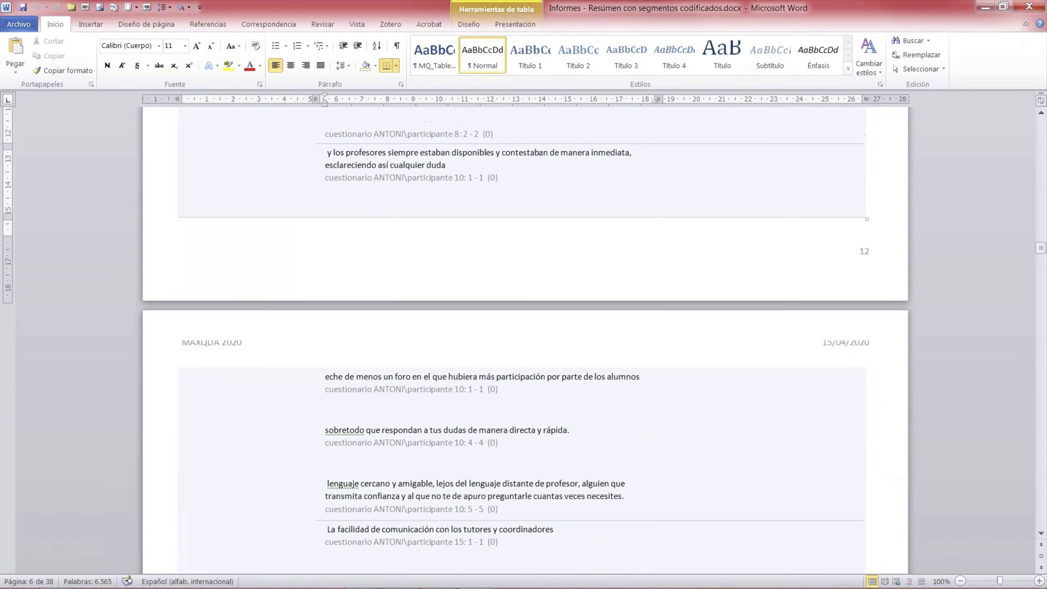
pyautogui.scroll(-20, 420, 301)
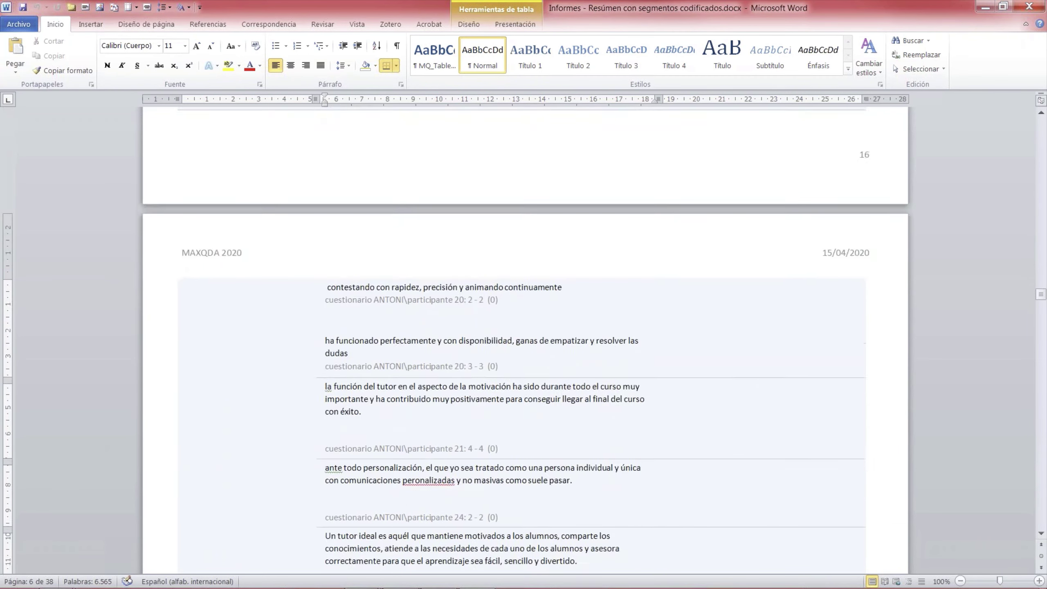
pyautogui.scroll(-20, 420, 301)
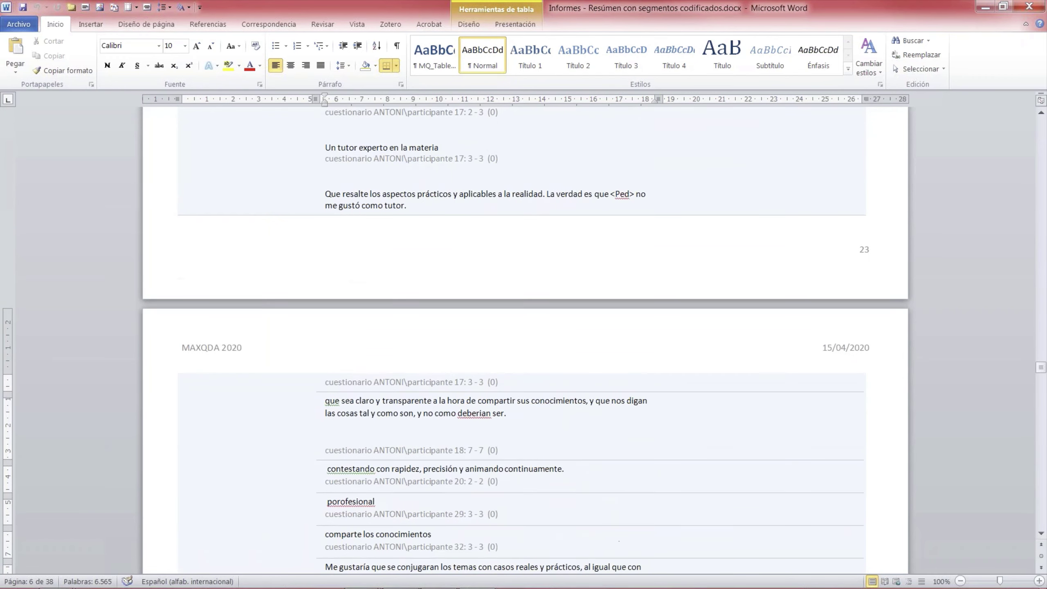
pyautogui.click(421, 382)
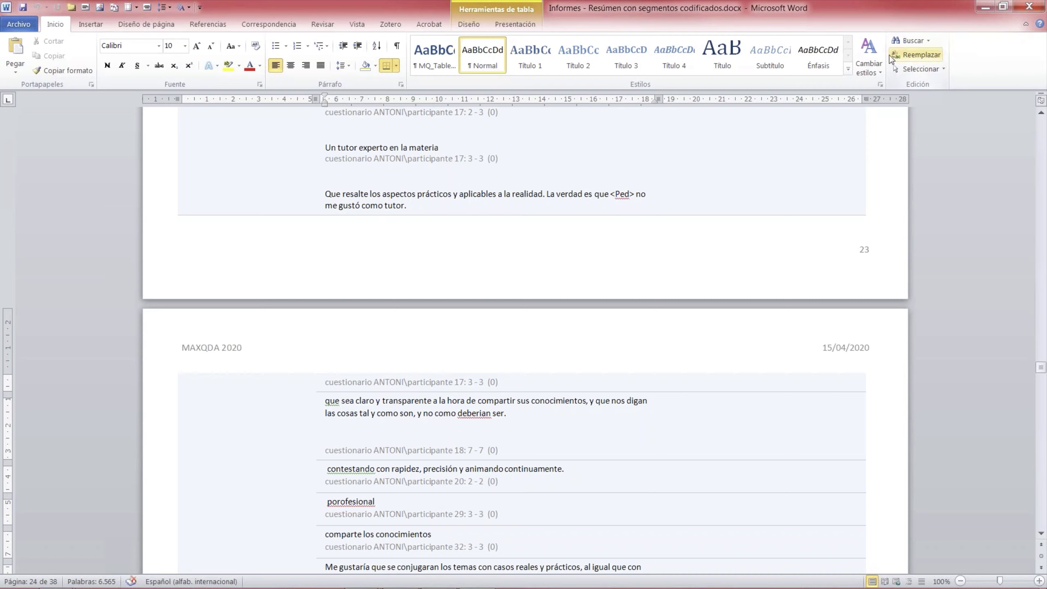
pyautogui.click(1029, 8)
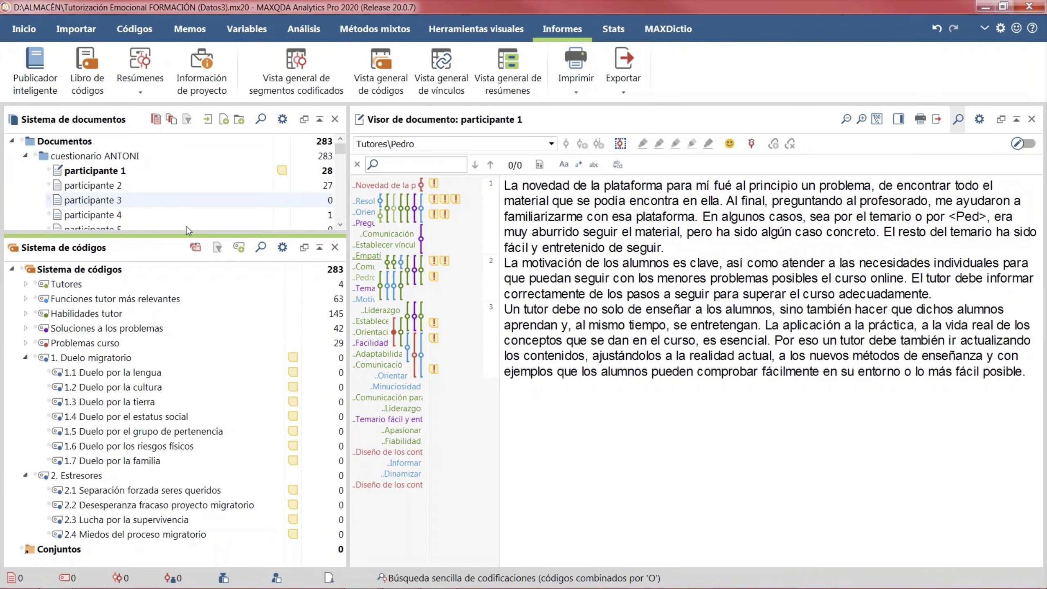
# Step: Enlarge the document list in MAXQDA and open the Summary Grid in a maximized window
pyautogui.moveTo(188, 230); pyautogui.dragTo(194, 321)
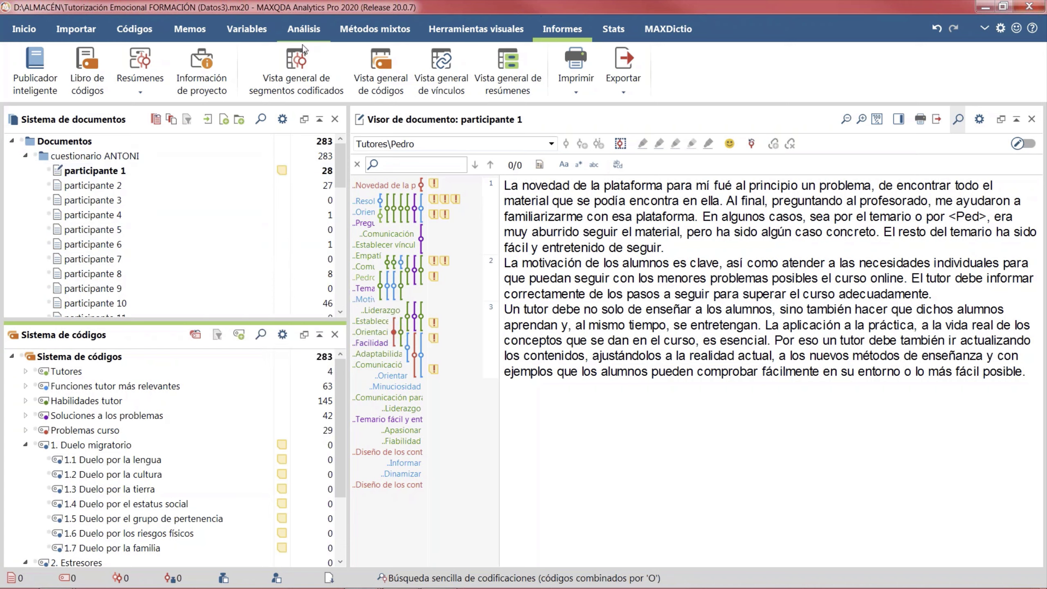
pyautogui.click(316, 29)
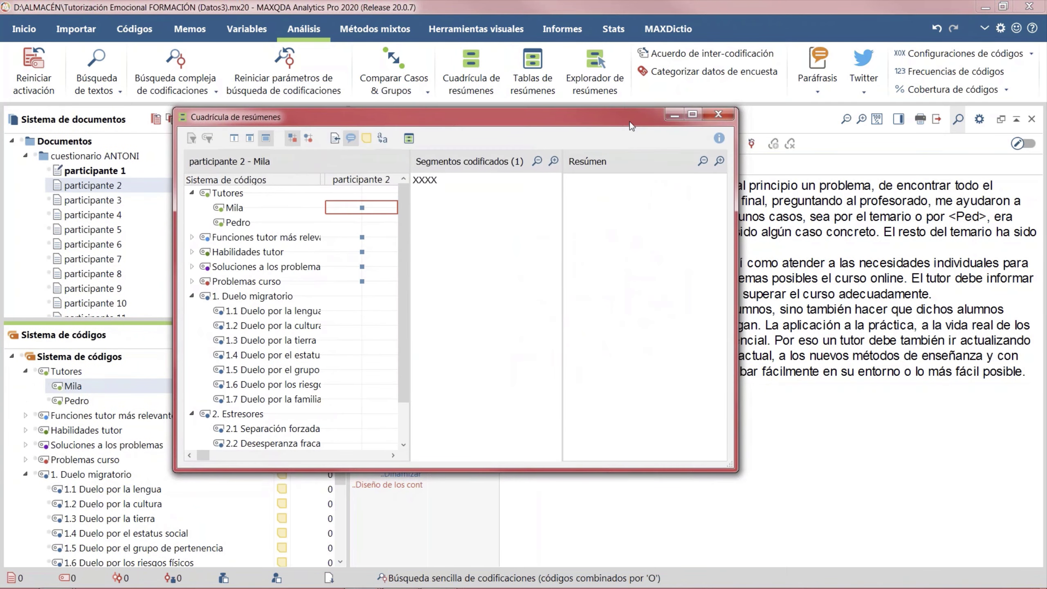
pyautogui.doubleClick(630, 119)
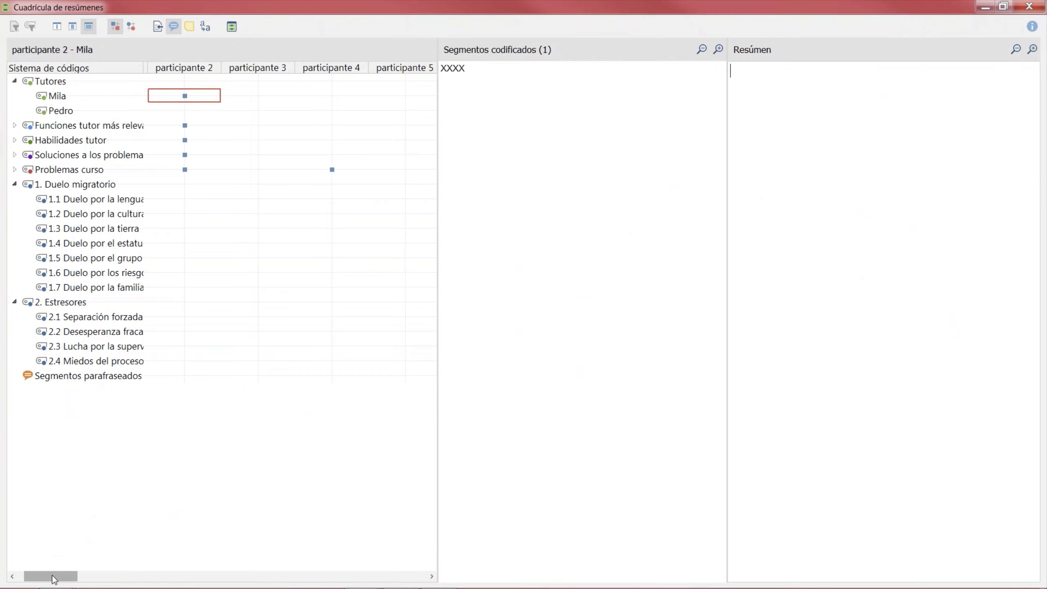
# Step: Collapse 1. Duelo migratorio and expand Funciones tutor más relevantes in the grid, with participante 1 in view
pyautogui.moveTo(34, 576); pyautogui.dragTo(25, 574)
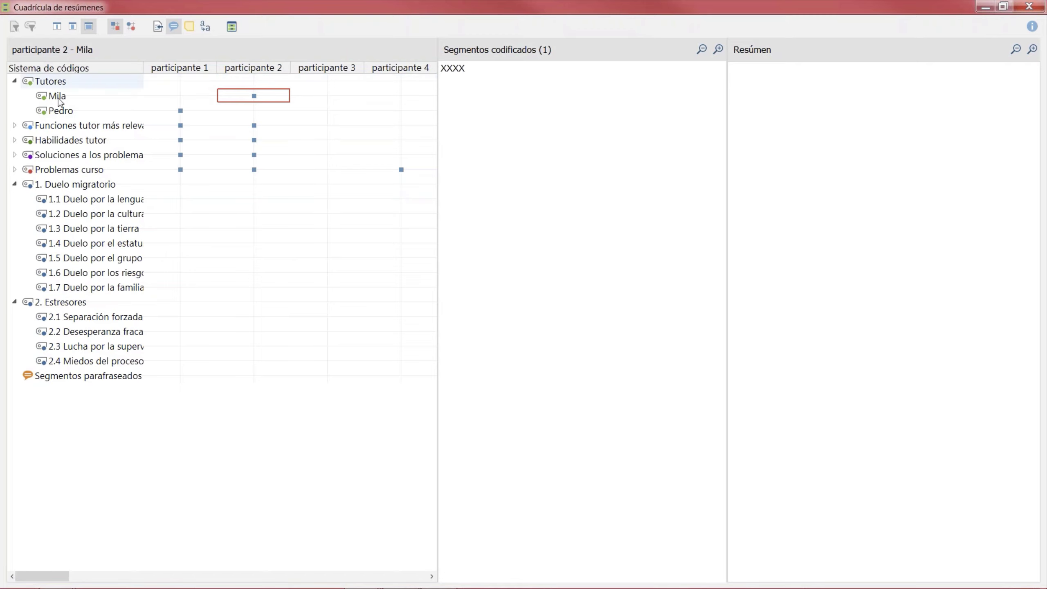
pyautogui.click(15, 184)
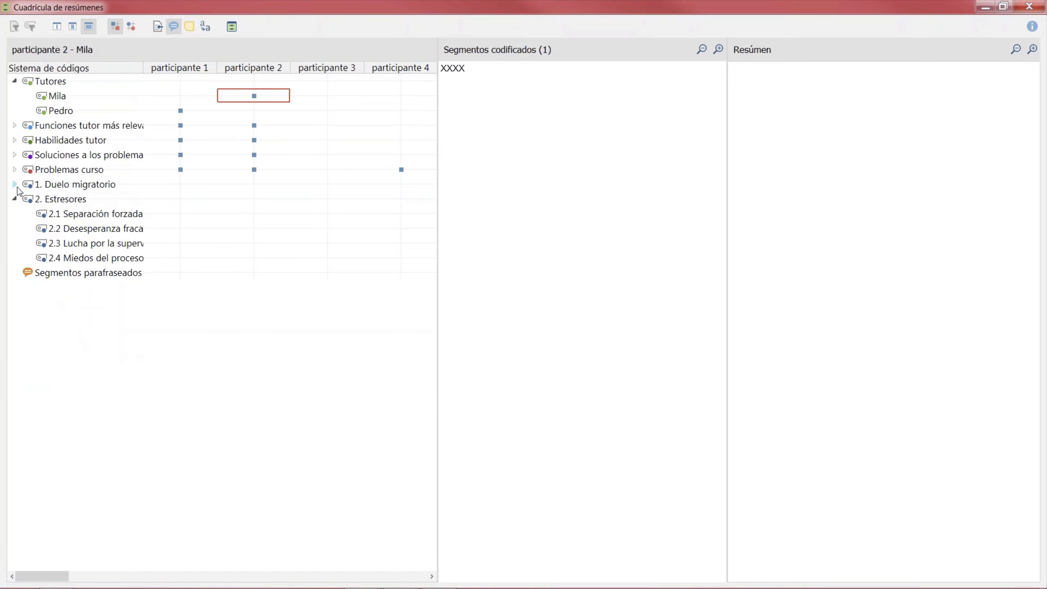
pyautogui.click(14, 126)
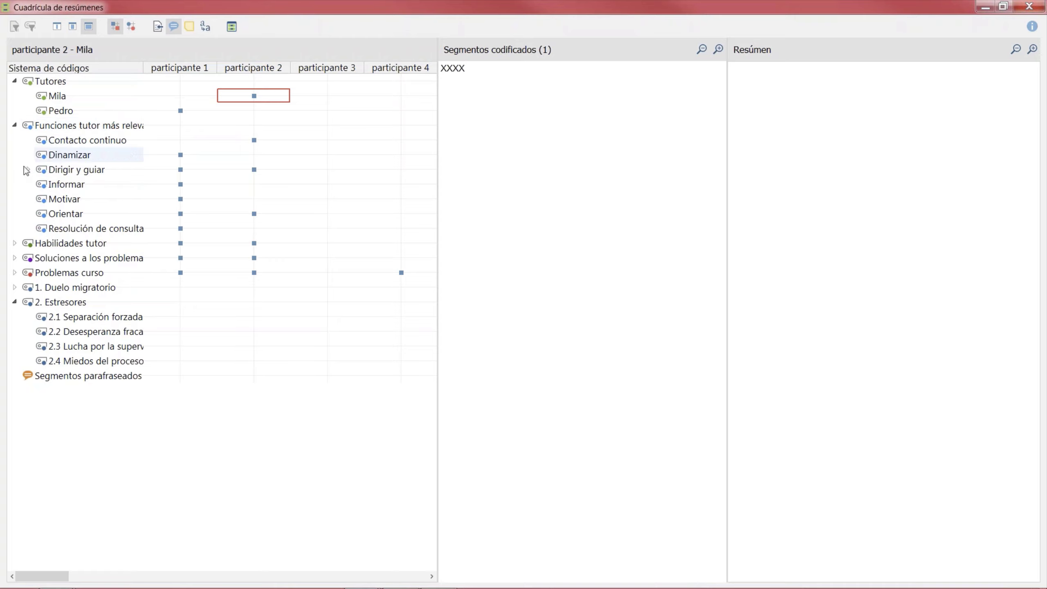
# Step: View participante 2's coded segment for Contacto continuo and participante 1's segments for each subcode from Dinamizar to Resolución de consultas
pyautogui.click(254, 140)
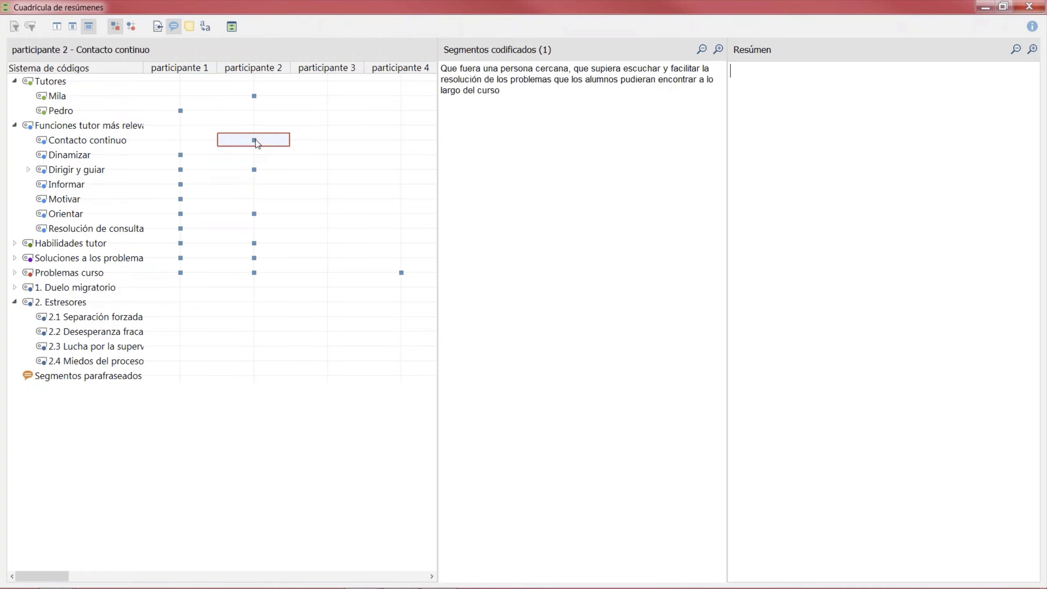
pyautogui.click(174, 157)
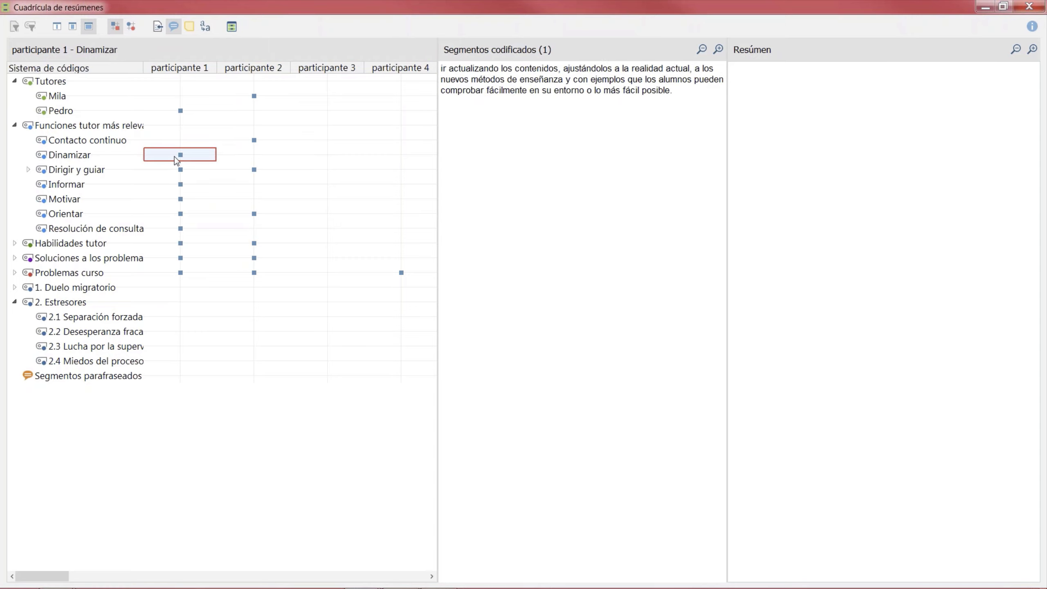
pyautogui.click(192, 171)
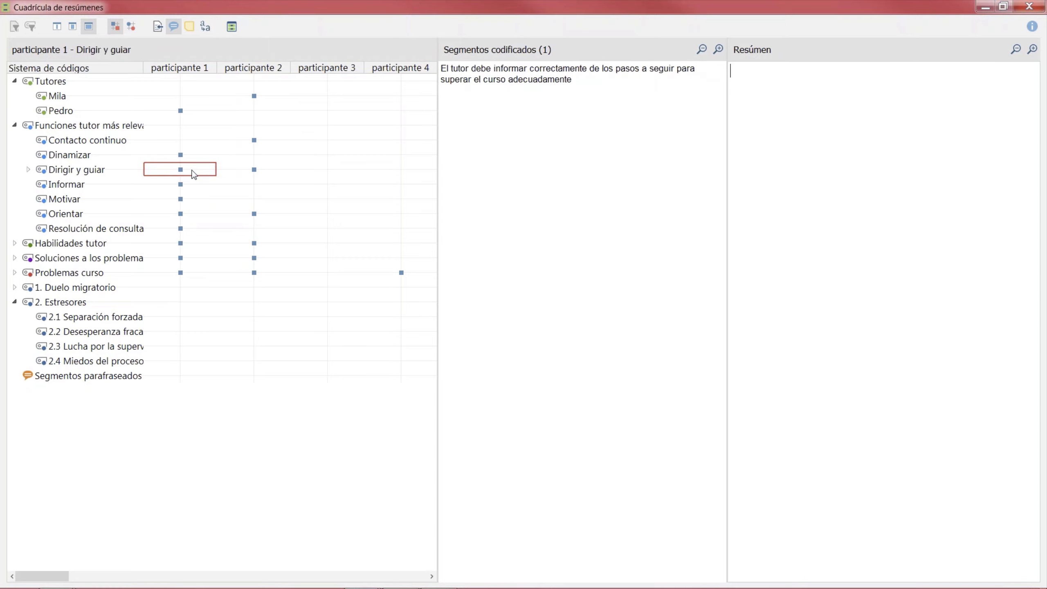
pyautogui.click(197, 186)
pyautogui.click(193, 169)
pyautogui.click(183, 186)
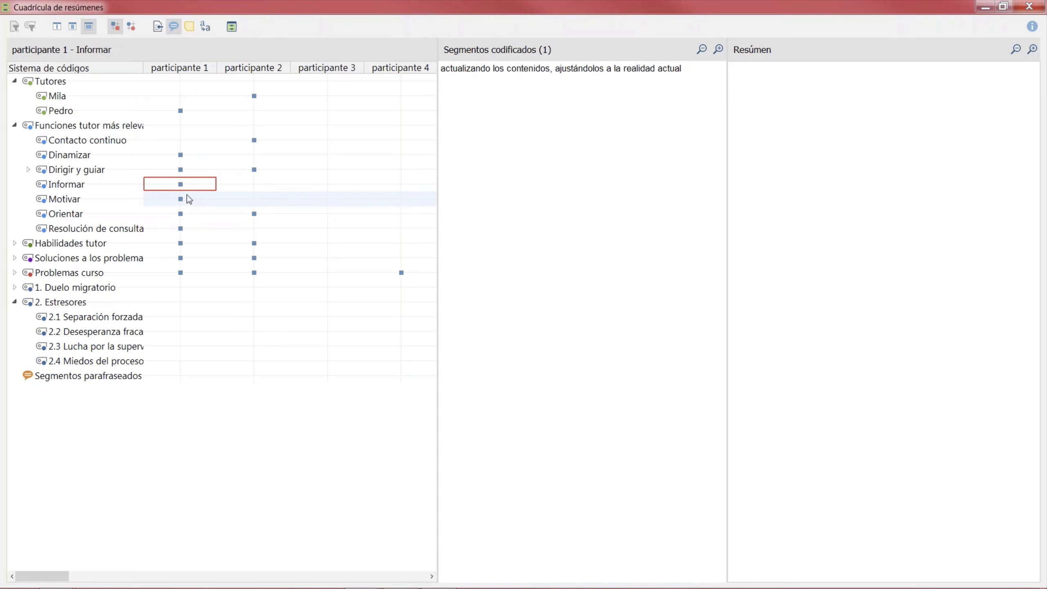
pyautogui.click(189, 200)
pyautogui.click(193, 214)
pyautogui.click(198, 230)
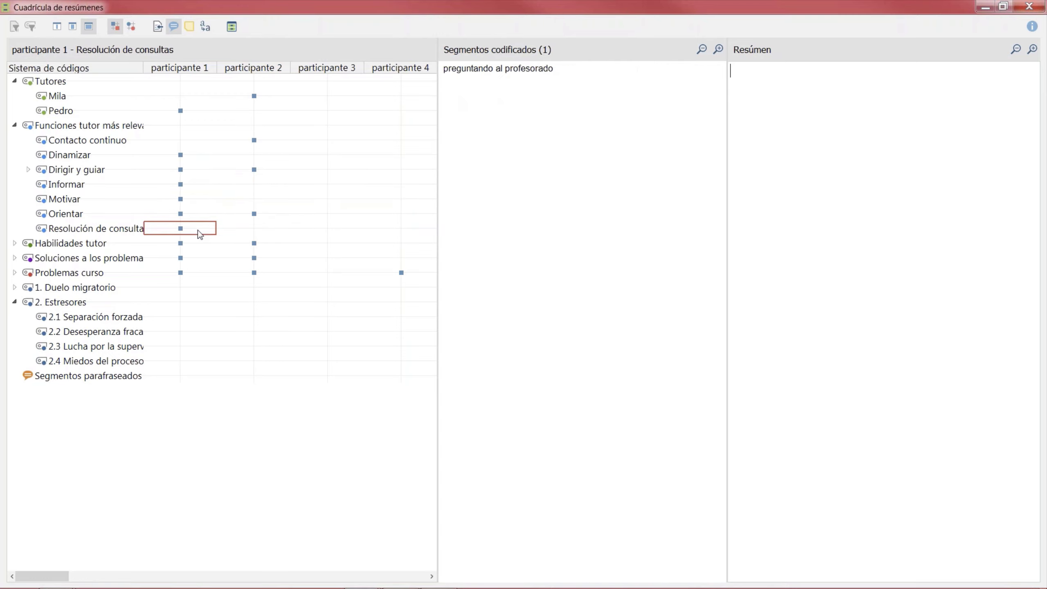
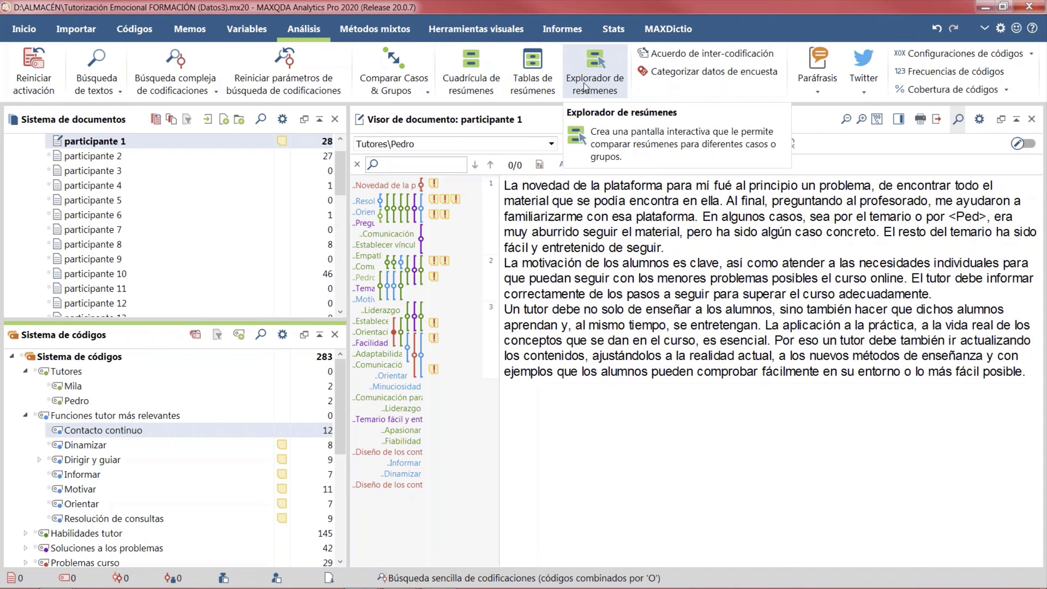
pyautogui.click(461, 31)
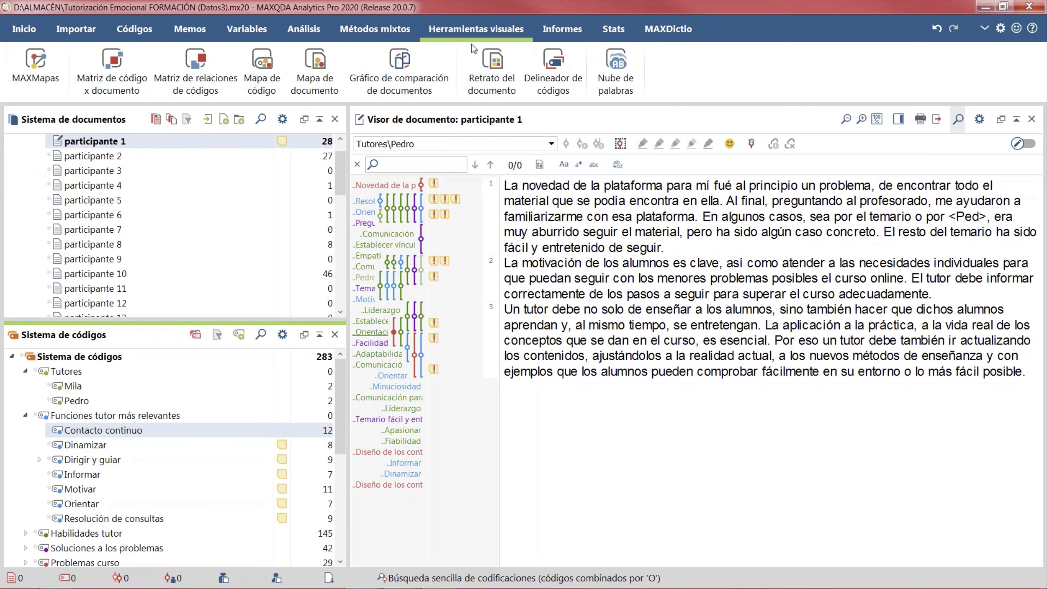
pyautogui.scroll(2, 460, 43)
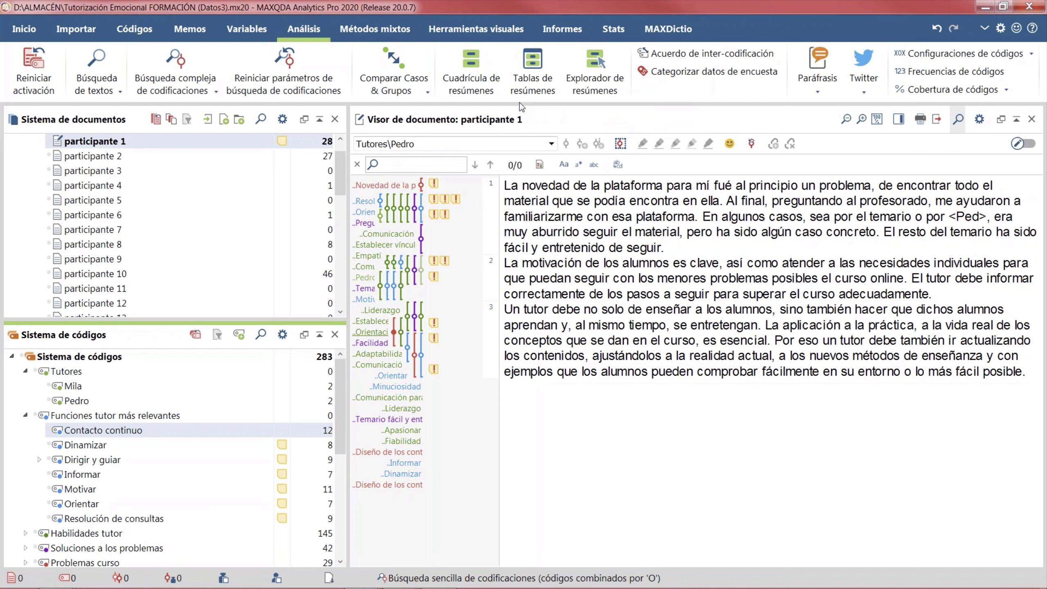
# Step: Create a crosstab with all values of the Género variable as columns, and expand Habilidades tutor in it
pyautogui.click(382, 29)
pyautogui.click(264, 97)
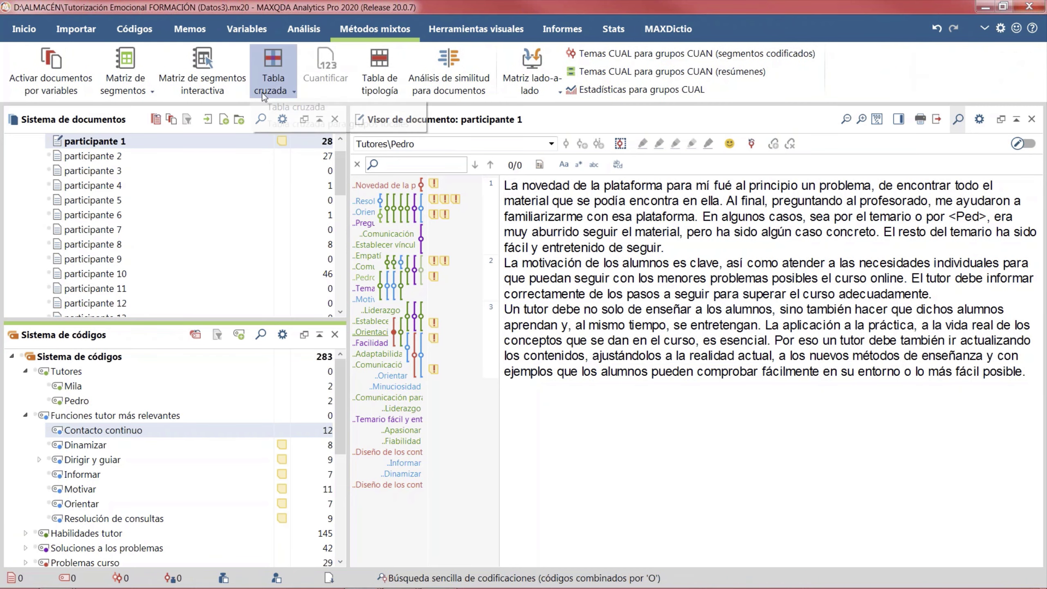
pyautogui.click(281, 103)
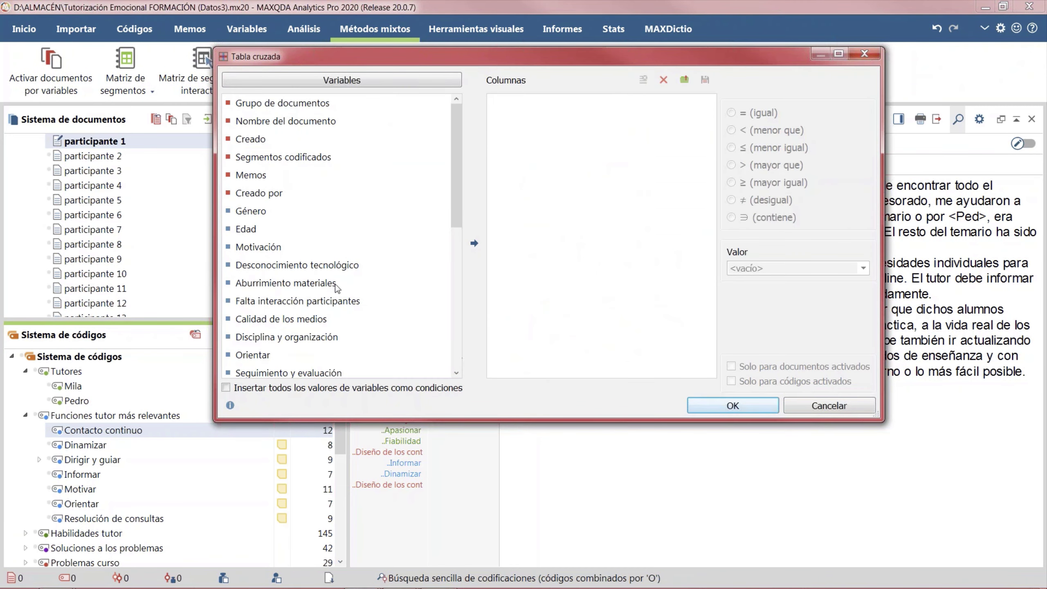
pyautogui.click(267, 214)
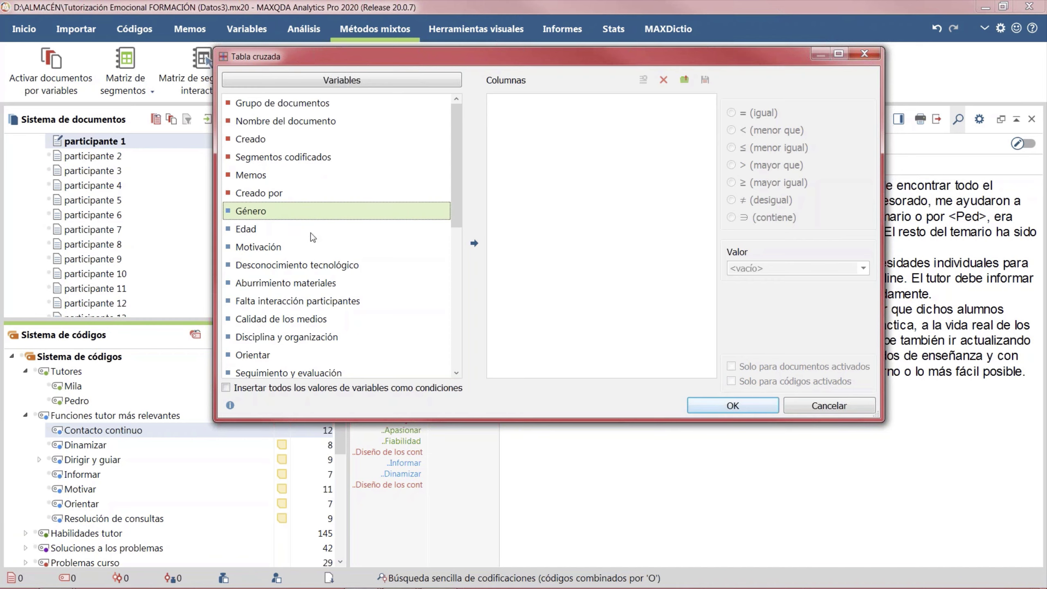
pyautogui.click(310, 389)
pyautogui.click(473, 246)
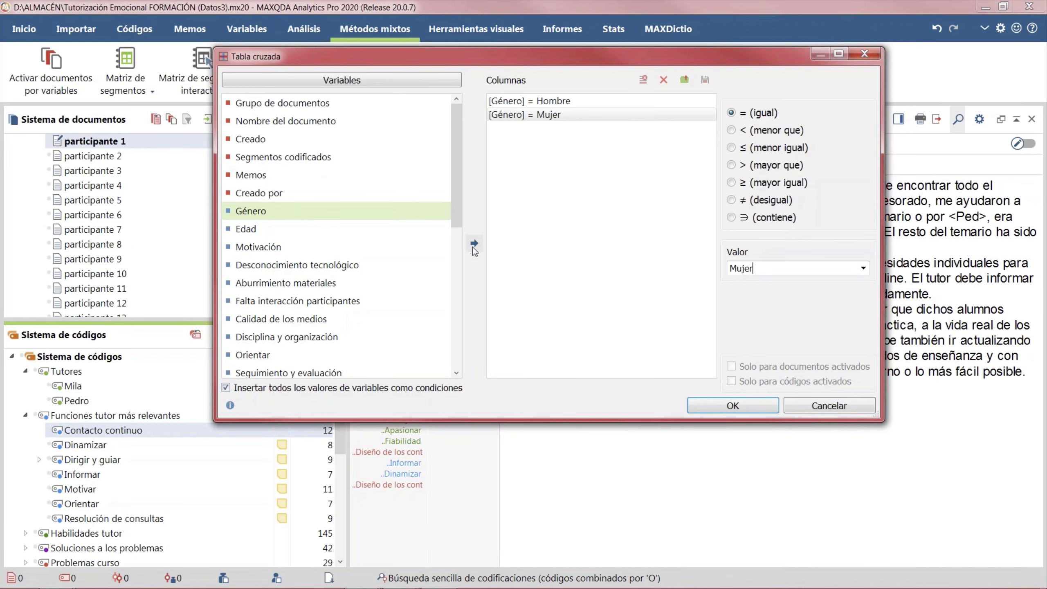
pyautogui.click(716, 409)
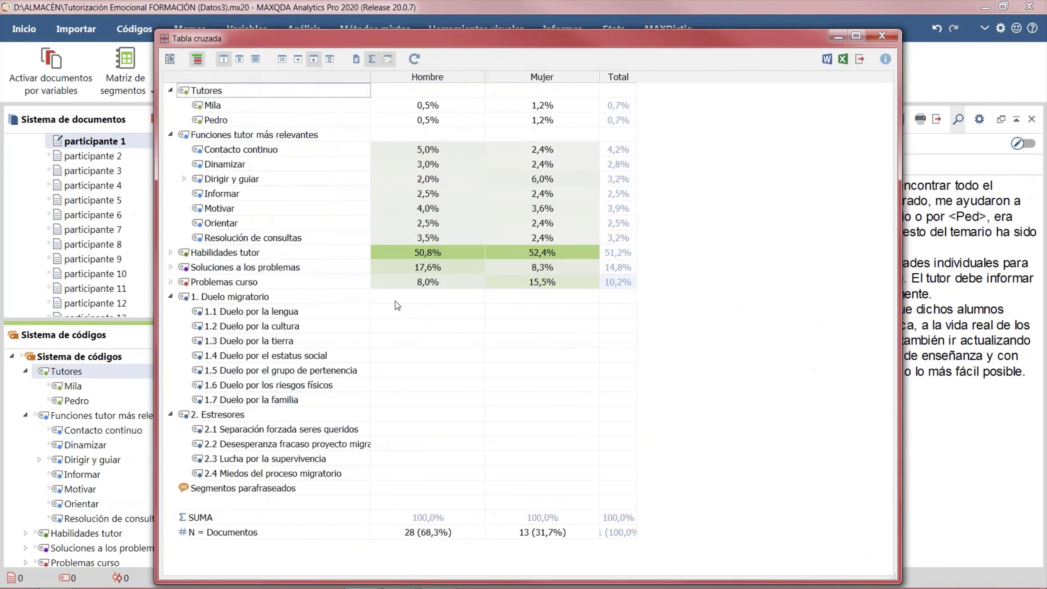
pyautogui.click(170, 252)
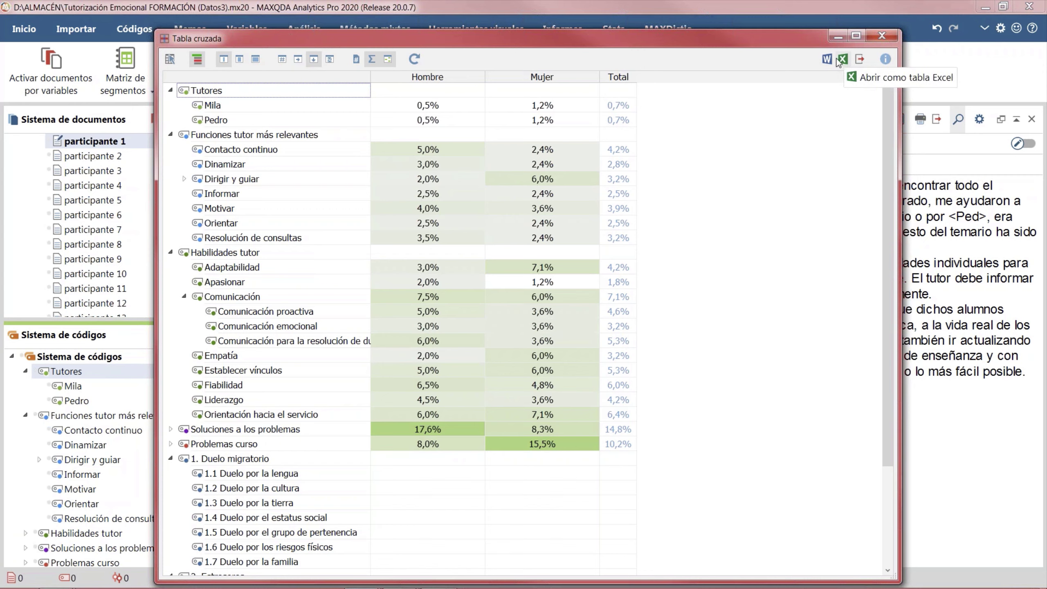
# Step: Try the interactive segment matrix for the crosstab's gender columns, and return to the crosstab with Contacto continuo selected
pyautogui.click(125, 62)
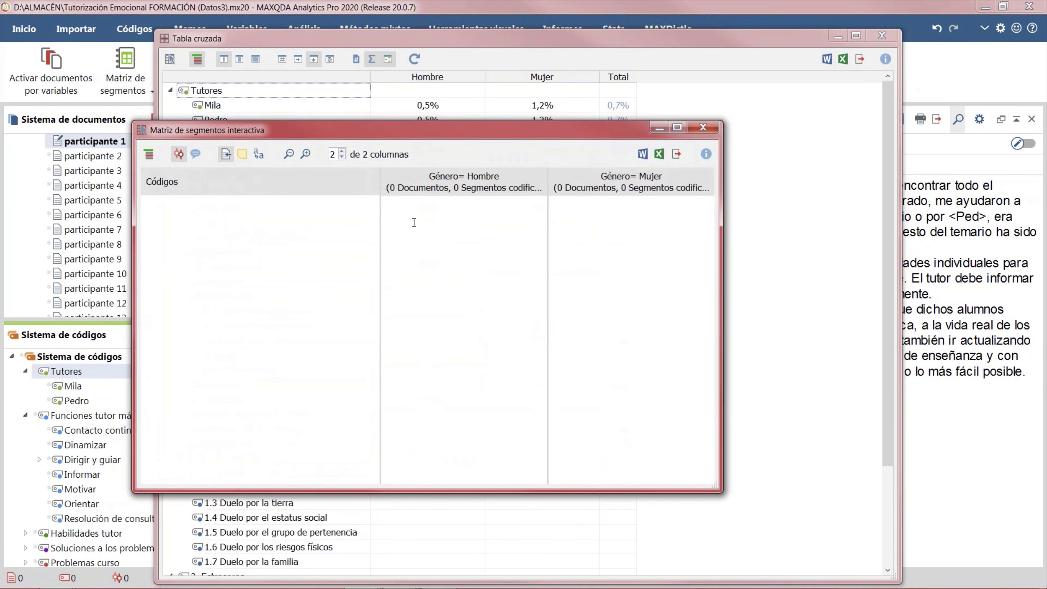
pyautogui.moveTo(358, 129); pyautogui.dragTo(504, 71)
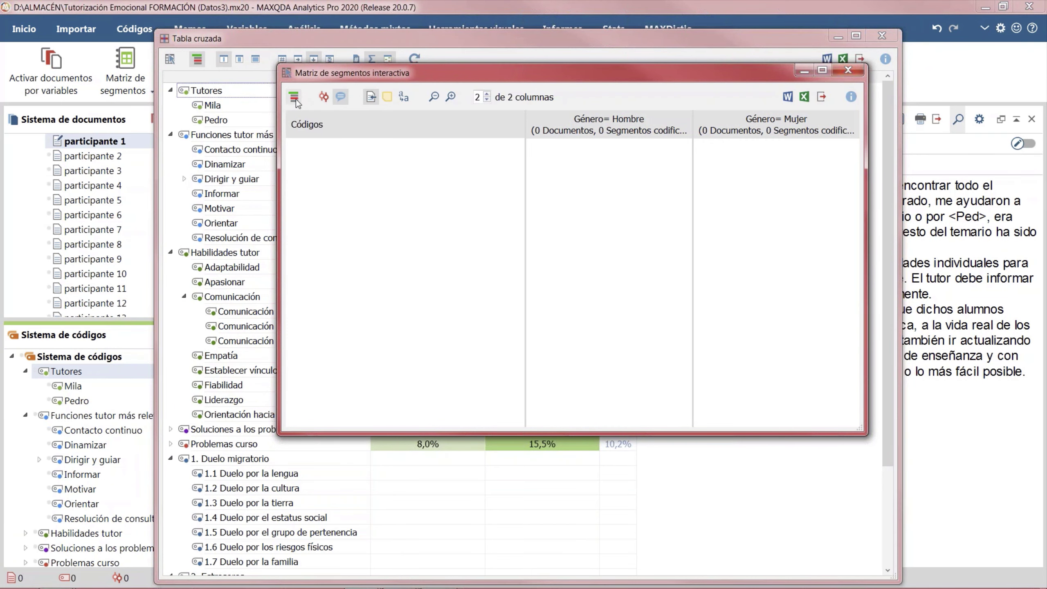
pyautogui.click(235, 151)
pyautogui.click(234, 151)
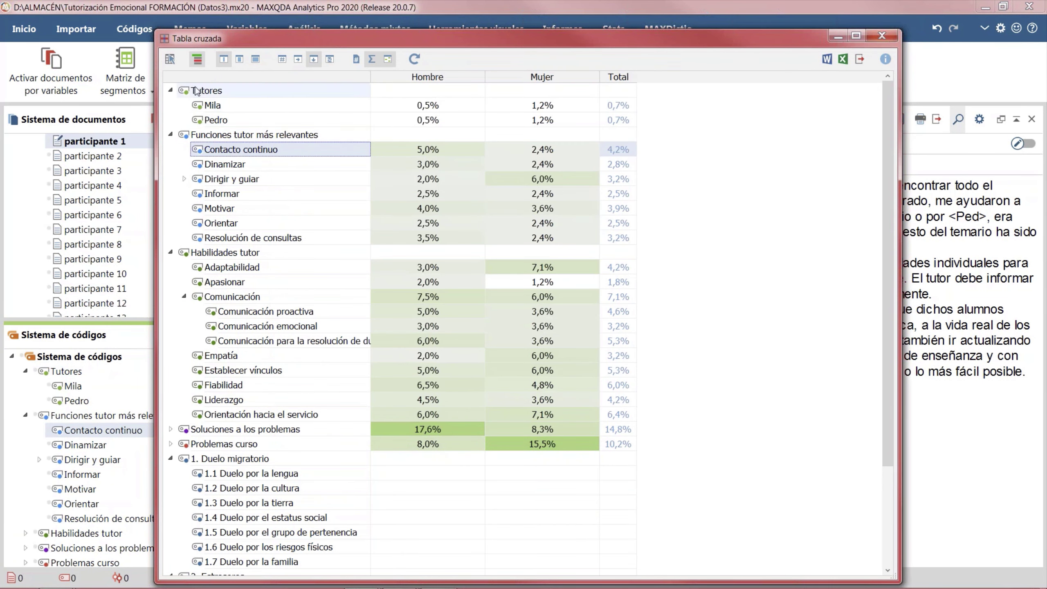
# Step: Try the interactive segment matrix with Funciones tutor más relevantes selected, changing its display options and enlarging its window, and close it
pyautogui.click(211, 135)
pyautogui.click(170, 59)
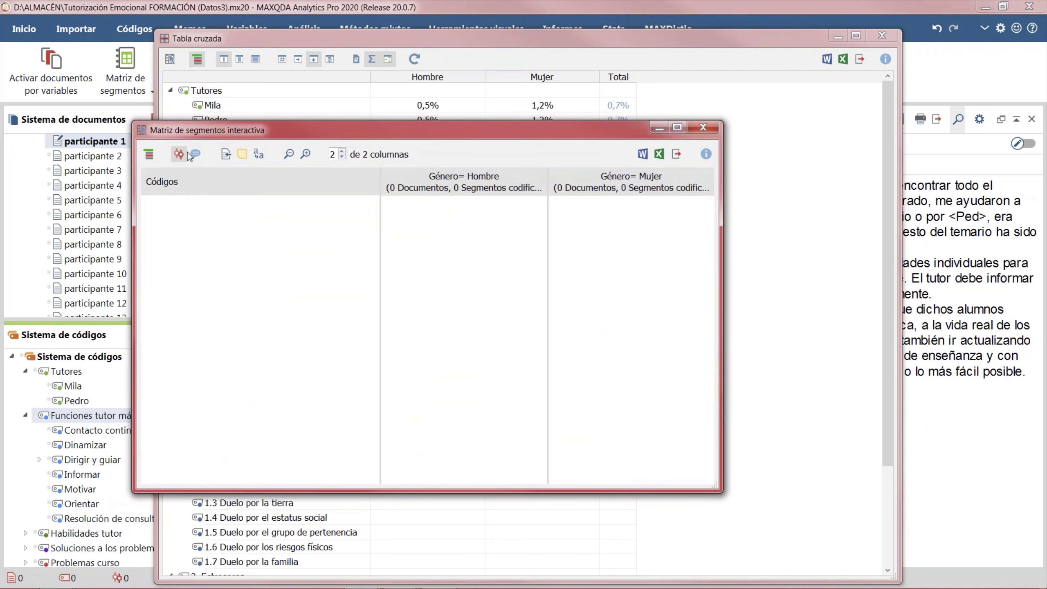
pyautogui.click(150, 155)
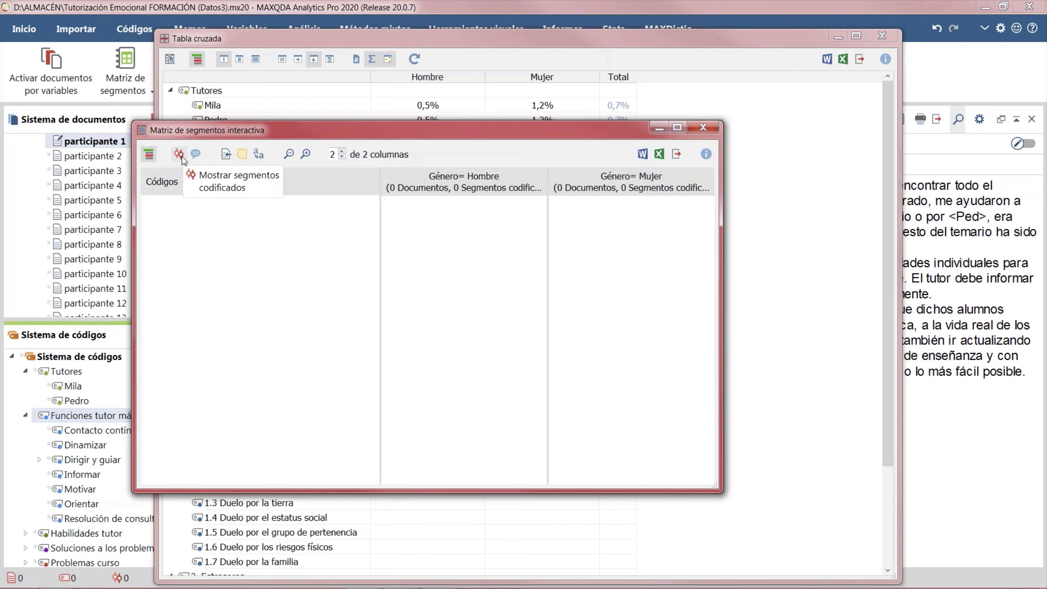
pyautogui.click(196, 154)
pyautogui.moveTo(205, 128); pyautogui.dragTo(324, 104)
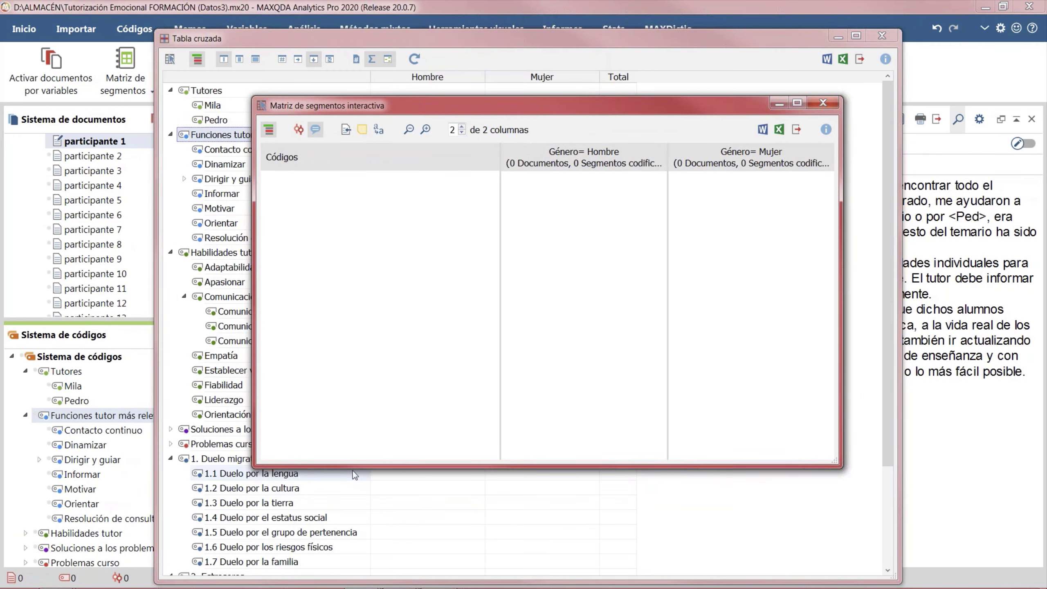
pyautogui.moveTo(356, 469); pyautogui.dragTo(397, 562)
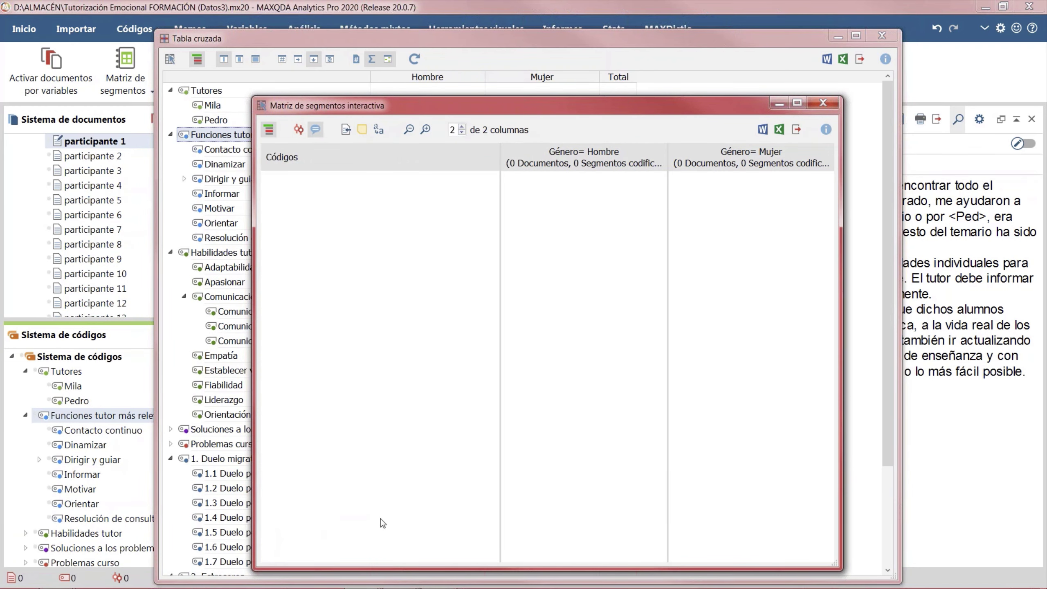
pyautogui.click(268, 130)
pyautogui.click(823, 103)
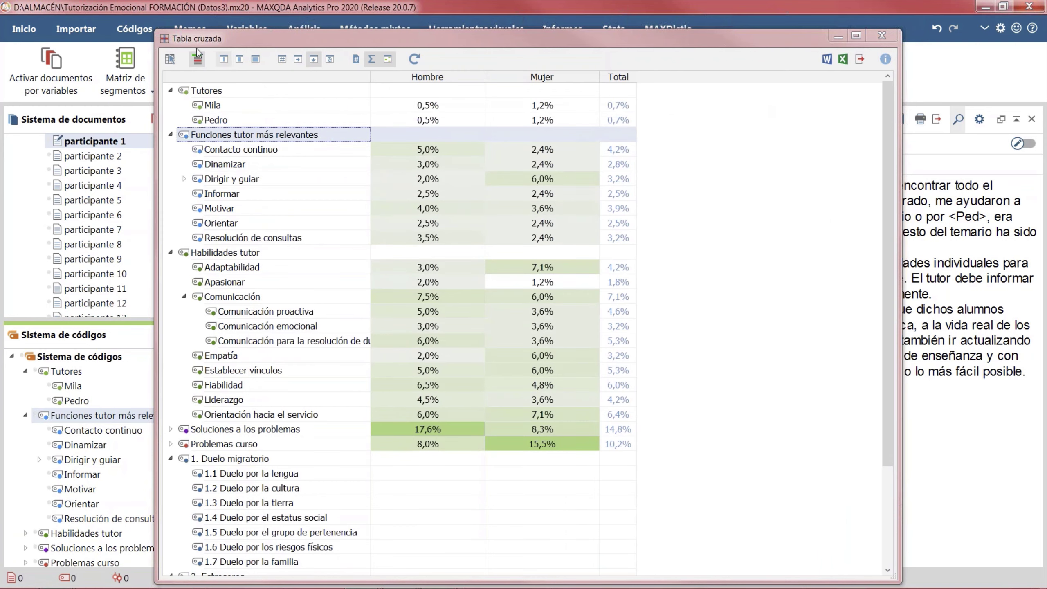
# Step: Select the Mila code in the crosstab, try the interactive segment matrix again, and close it
pyautogui.press('Down')
pyautogui.click(213, 99)
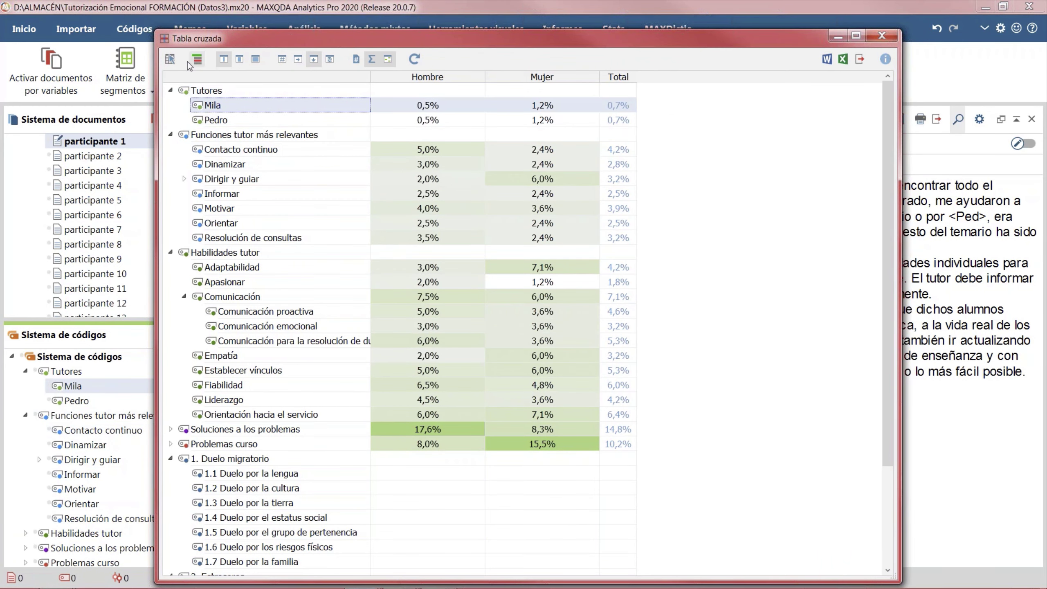
pyautogui.click(170, 59)
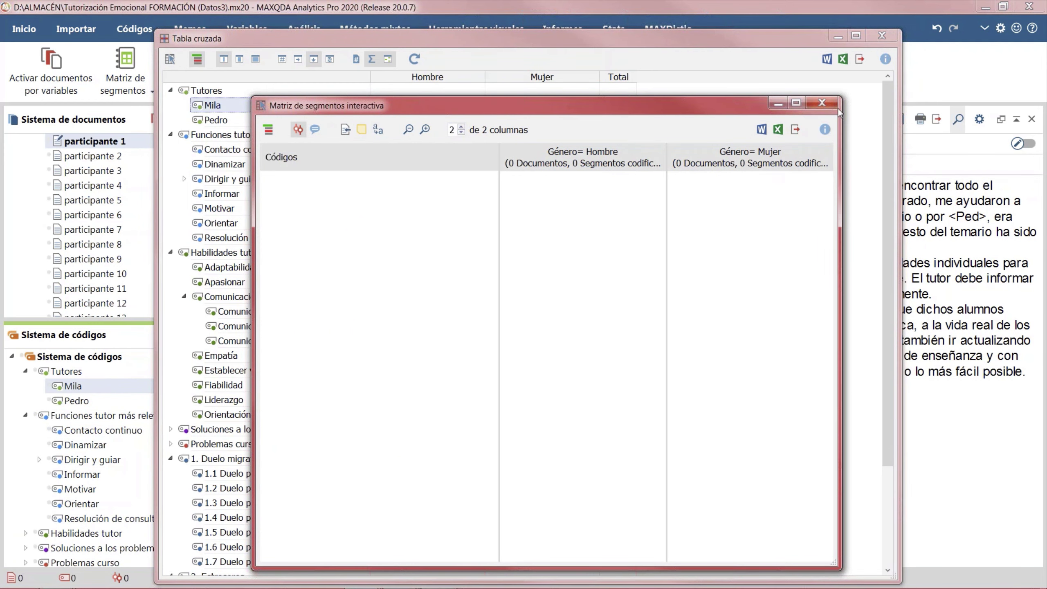
pyautogui.click(821, 103)
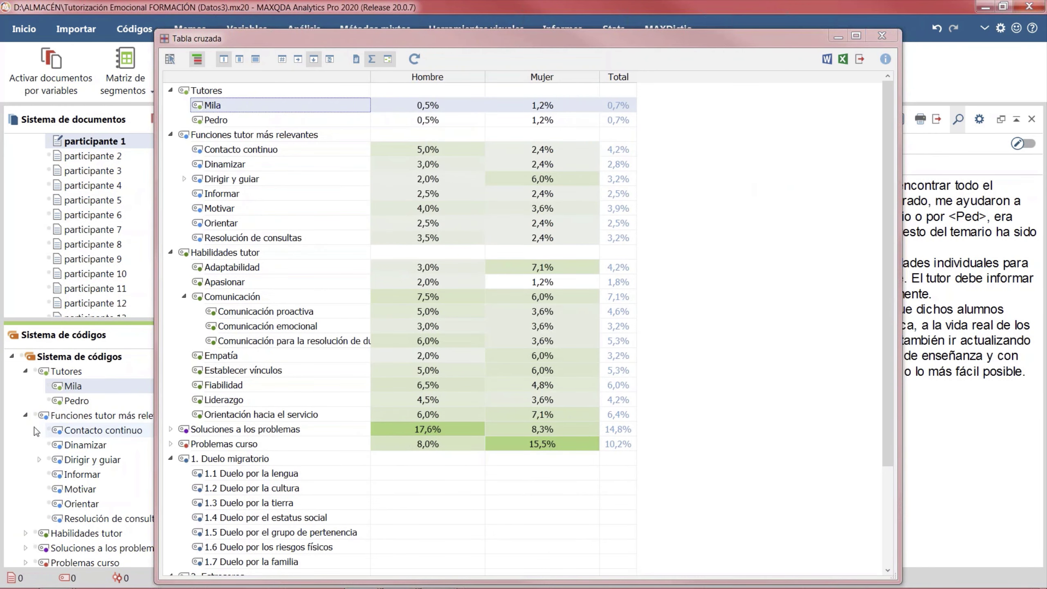
# Step: Activate Funciones tutor más relevantes with its subcodes, and check the interactive segment matrix with these codes active
pyautogui.click(37, 415)
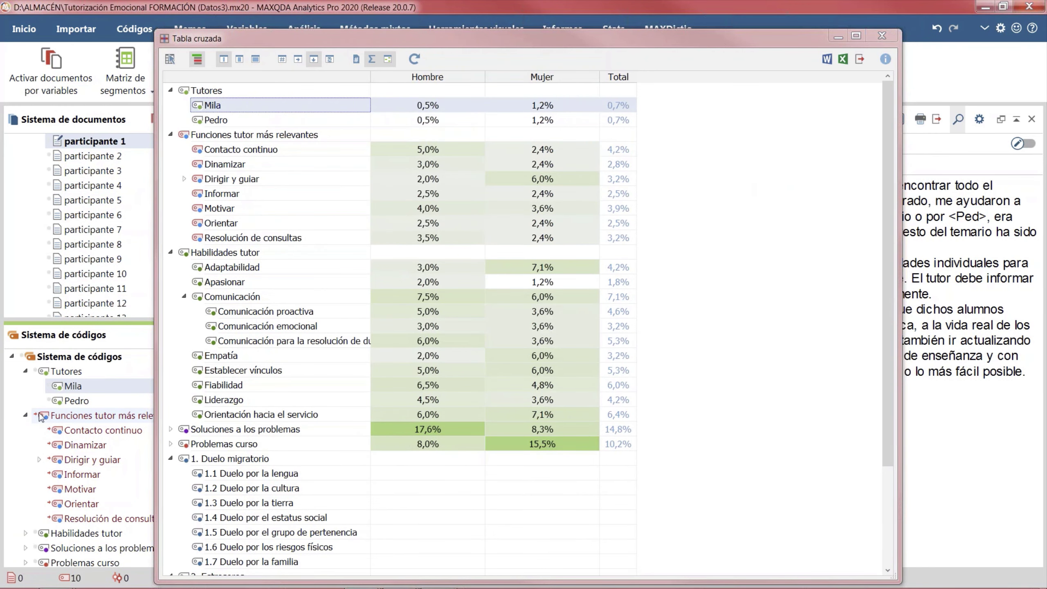
pyautogui.click(170, 59)
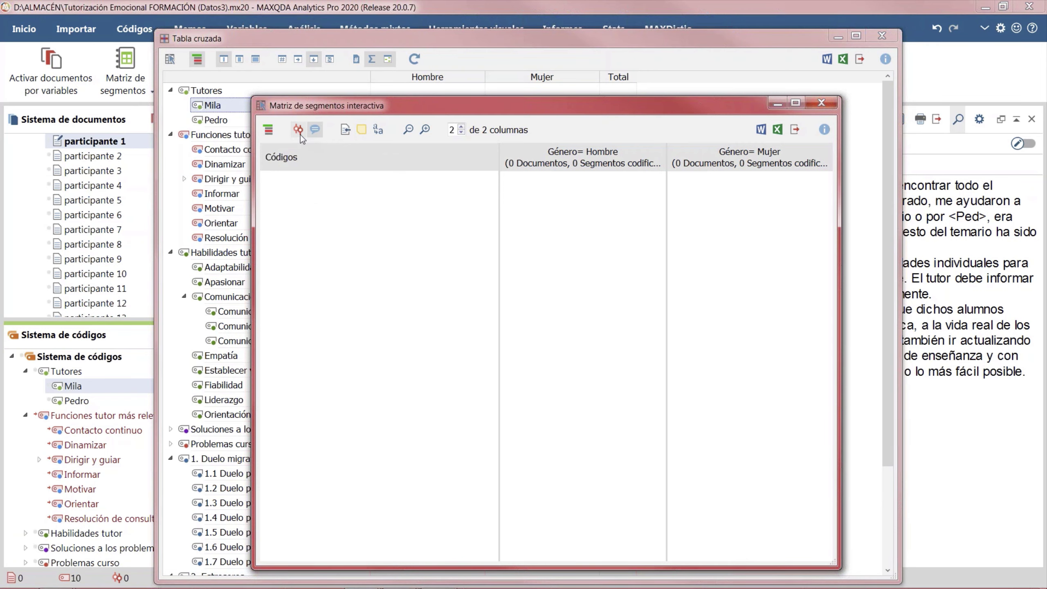
pyautogui.click(823, 102)
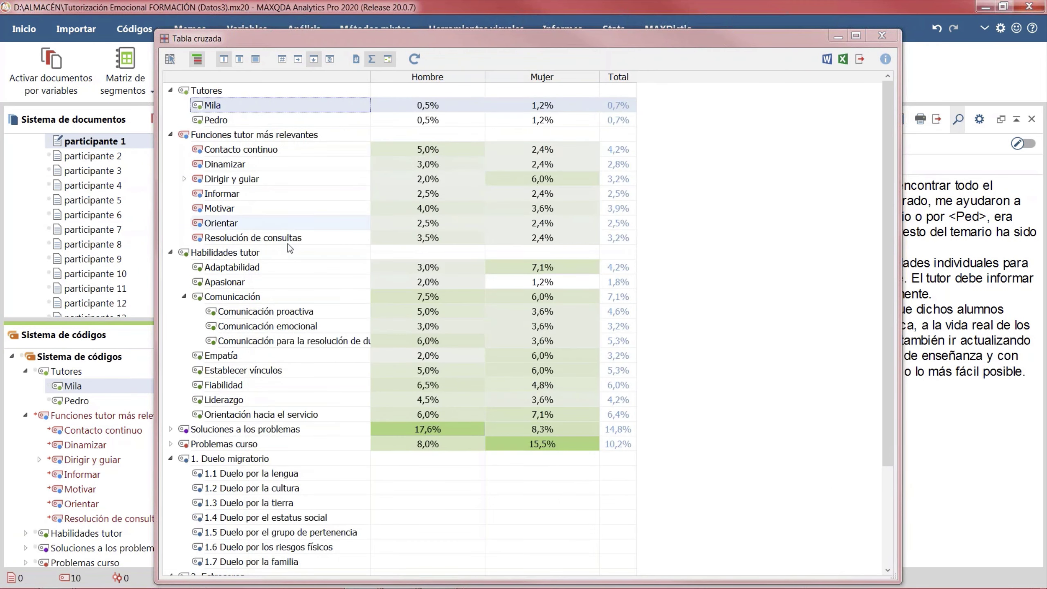
# Step: Activate all documents in the cuestionario ANTONI group, and check the interactive segment matrix with them active
pyautogui.scroll(1, 48, 158)
pyautogui.keyDown('ctrl'); pyautogui.click(49, 158); pyautogui.keyUp('ctrl')
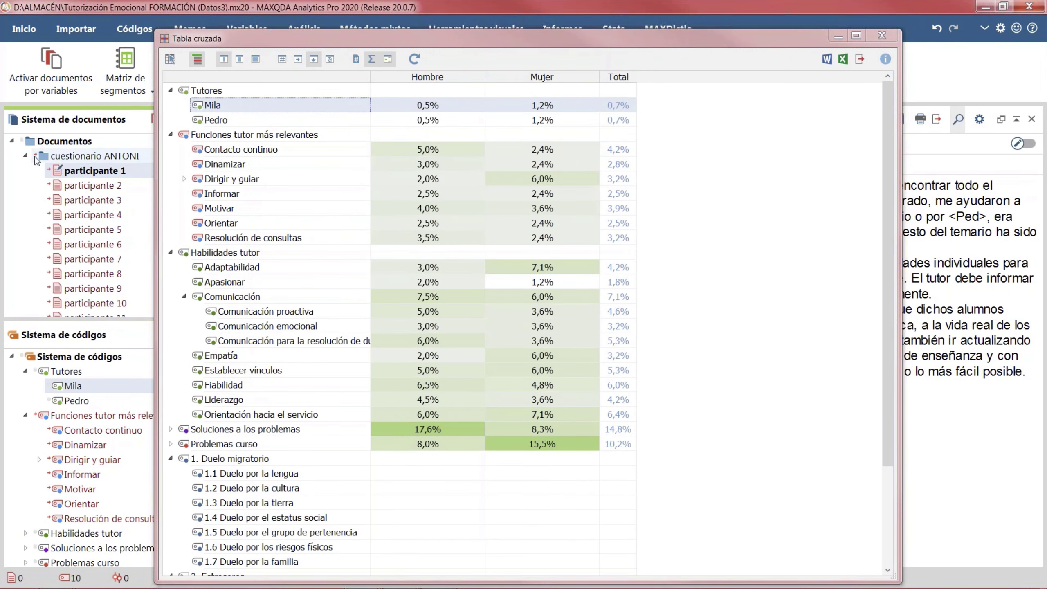
pyautogui.click(176, 60)
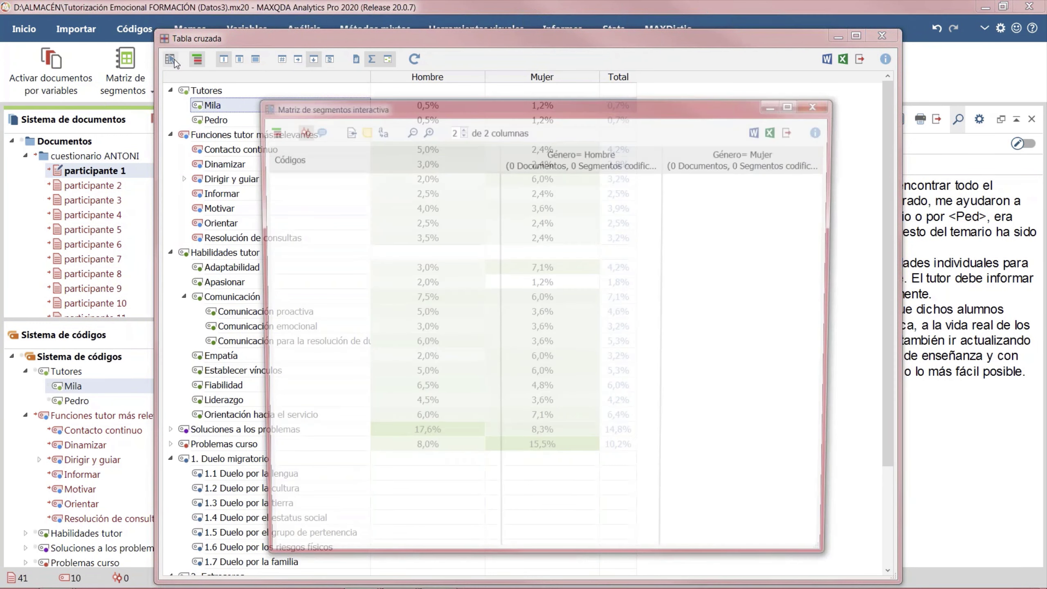
pyautogui.press('Escape')
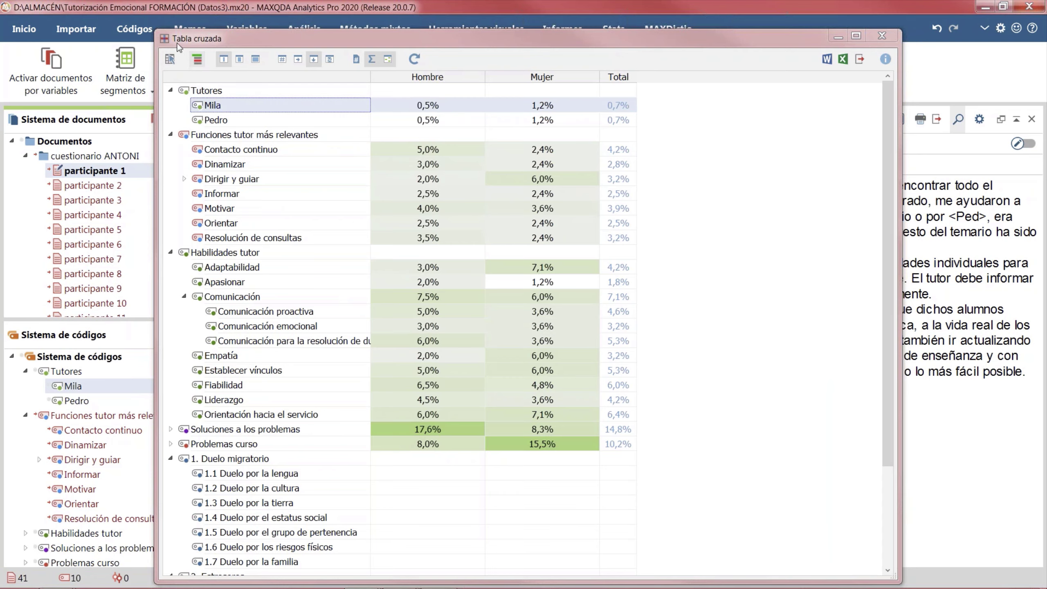
# Step: Open the crosstab as a Word document, look through the exported table, and close the document
pyautogui.click(829, 61)
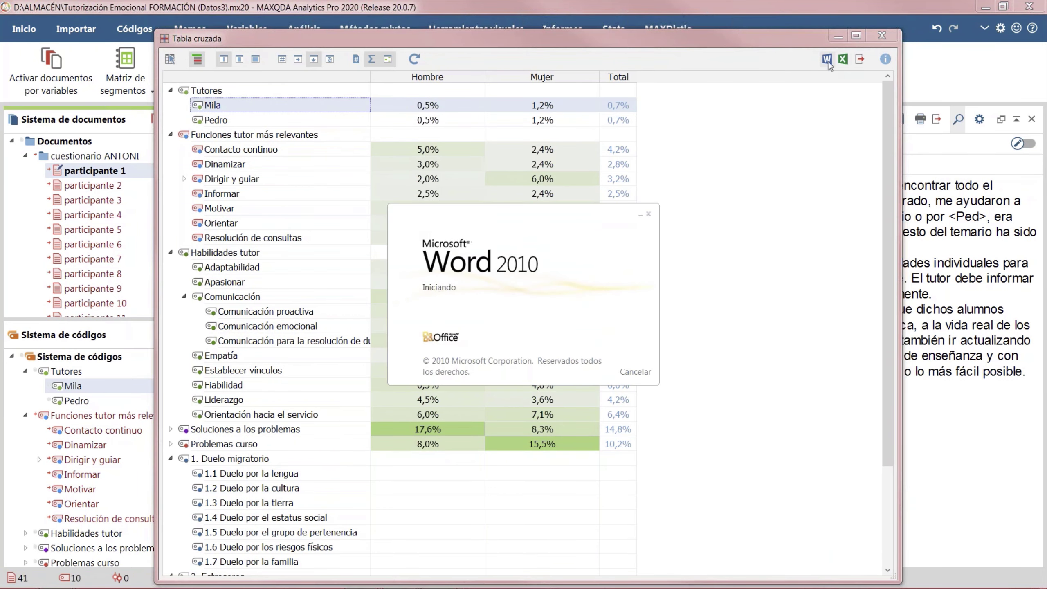
pyautogui.scroll(-2, 381, 344)
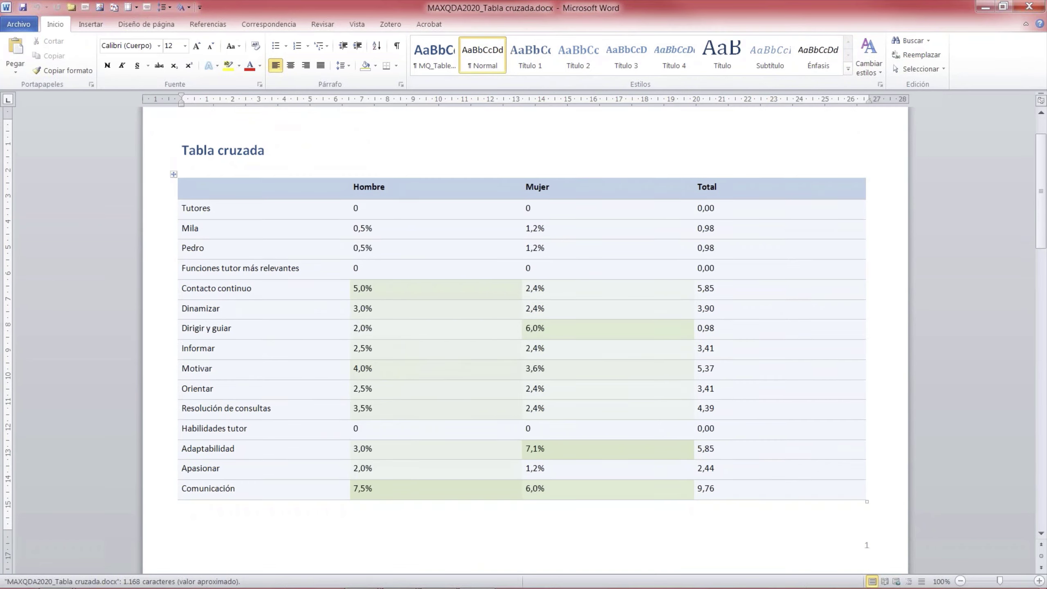
pyautogui.click(1028, 6)
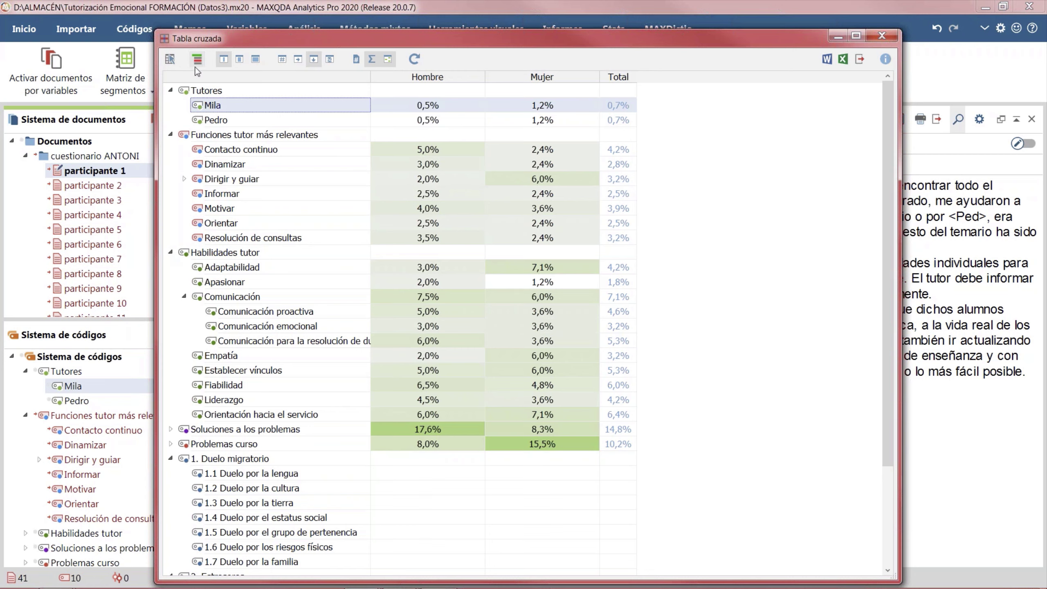
# Step: Show absolute counts instead of percentages in the crosstab, and check the interactive segment matrix once more
pyautogui.click(281, 63)
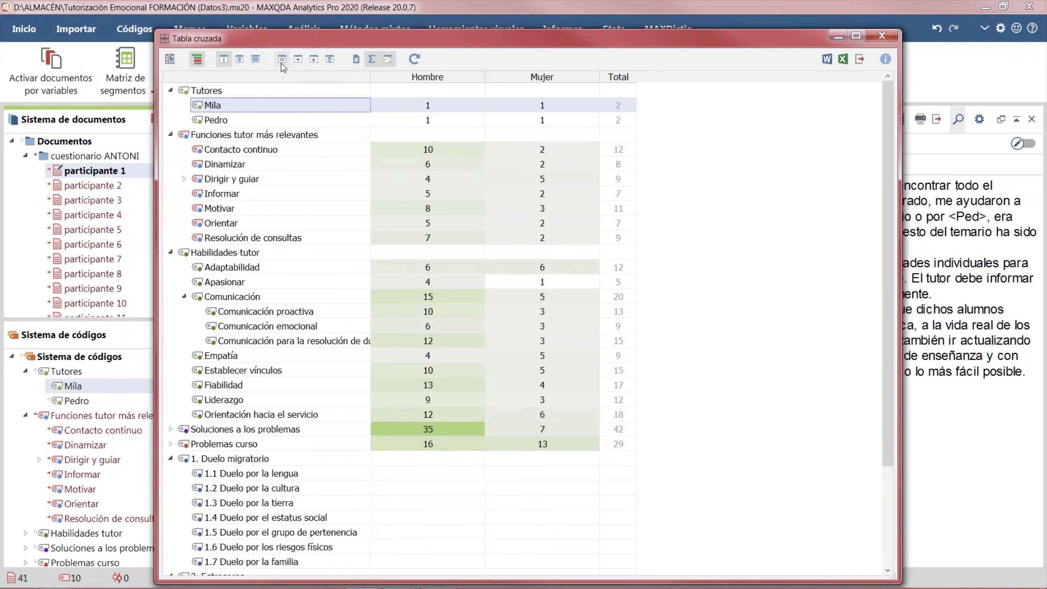
pyautogui.click(170, 59)
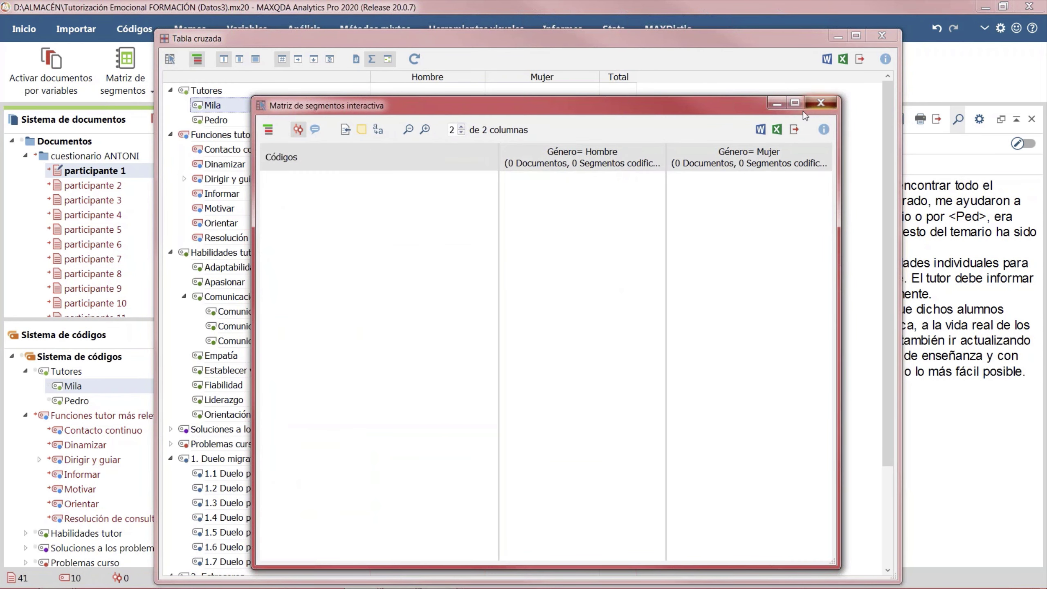
pyautogui.click(814, 104)
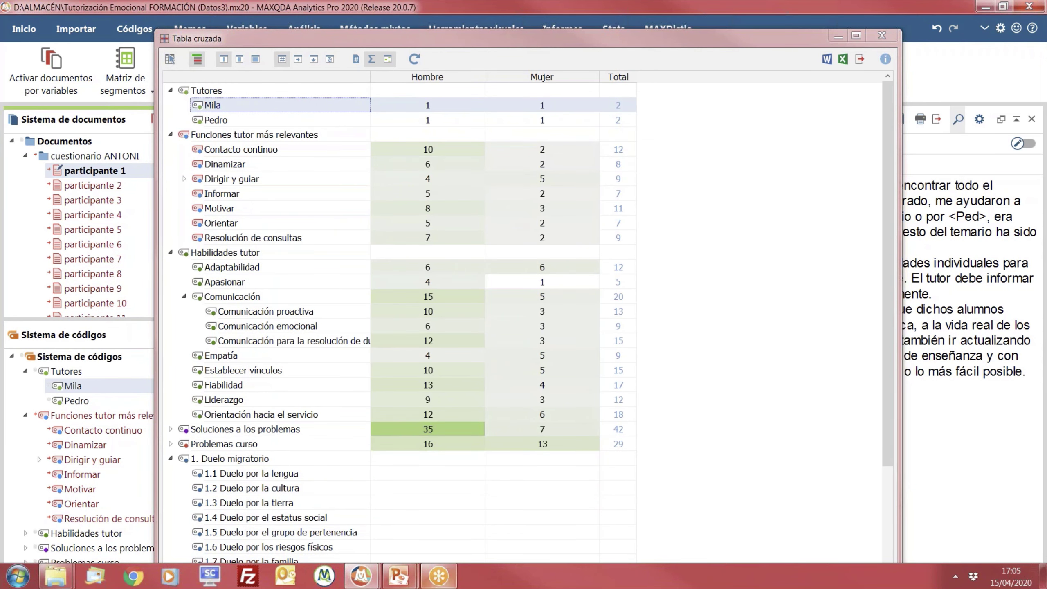
# Step: In the other MAXQDA window, open the recent project Tutorización Emocional FORMACIÓN Creswell and activate its cuestionario document group
pyautogui.moveTo(360, 575)
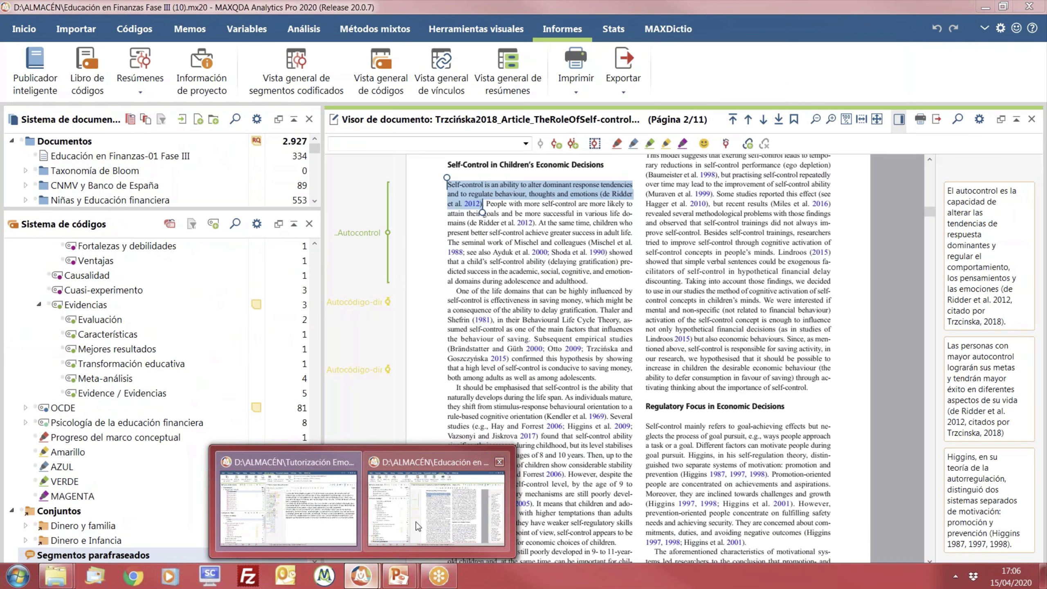
pyautogui.click(418, 527)
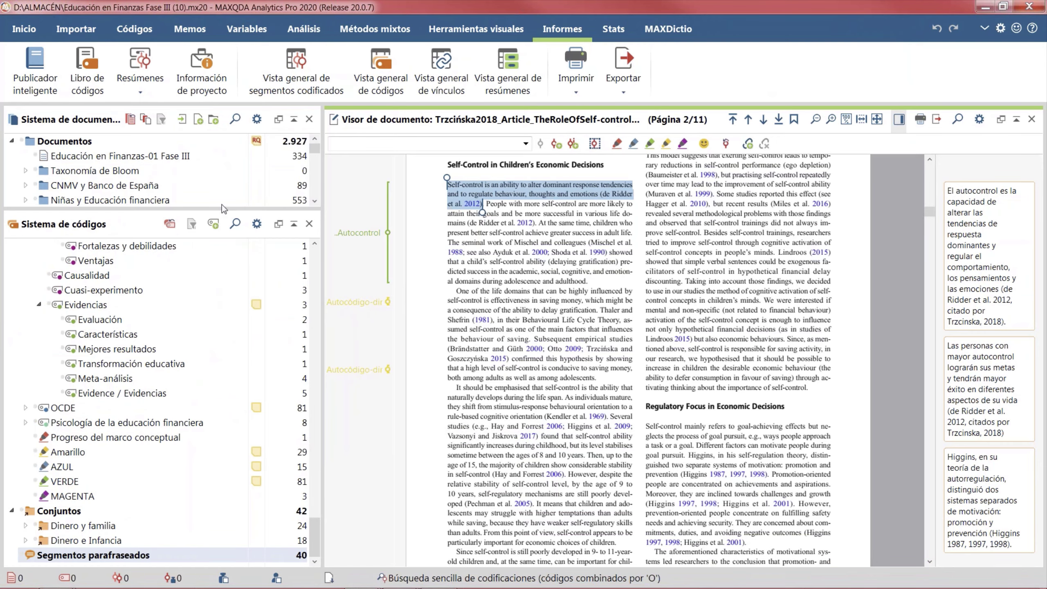
pyautogui.click(22, 31)
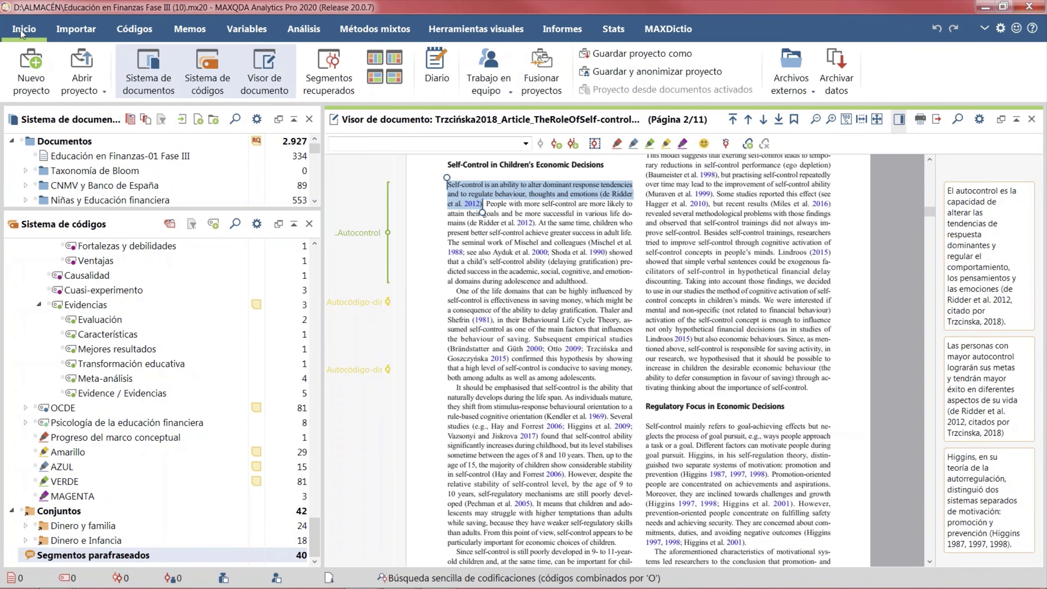
pyautogui.click(99, 91)
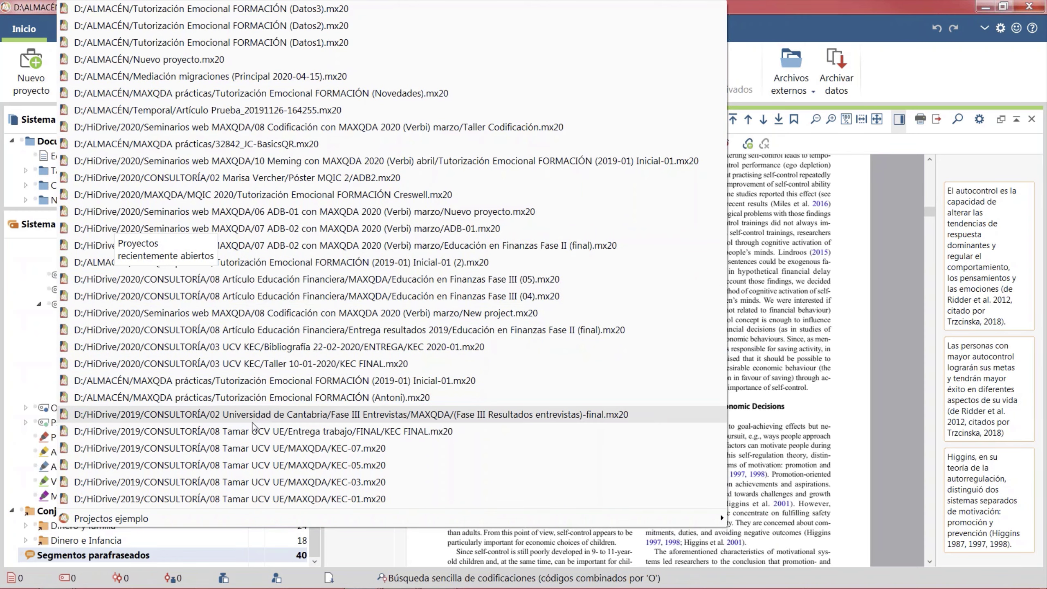
pyautogui.click(350, 194)
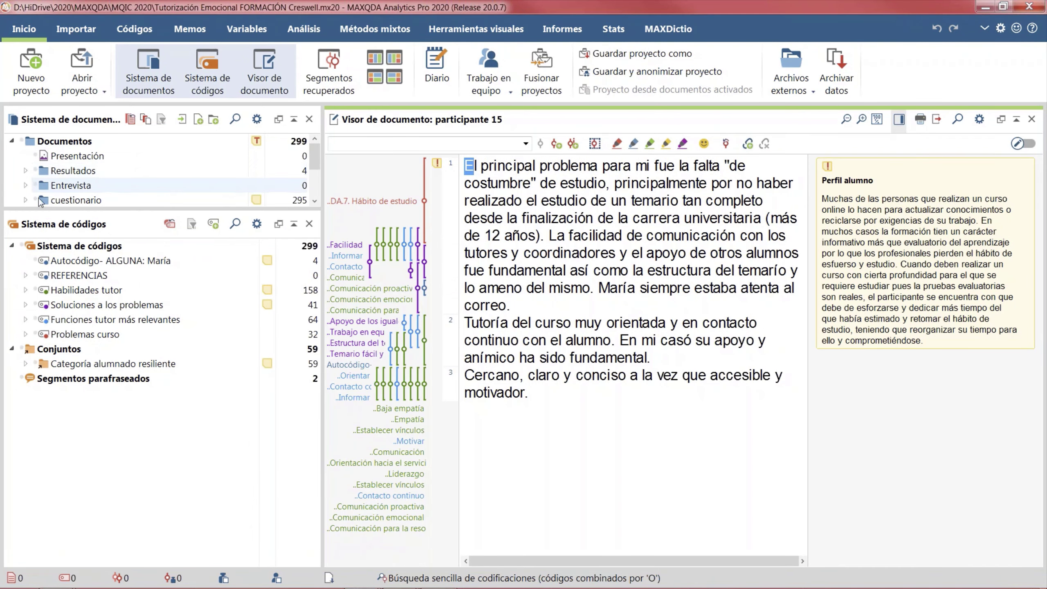
pyautogui.click(35, 200)
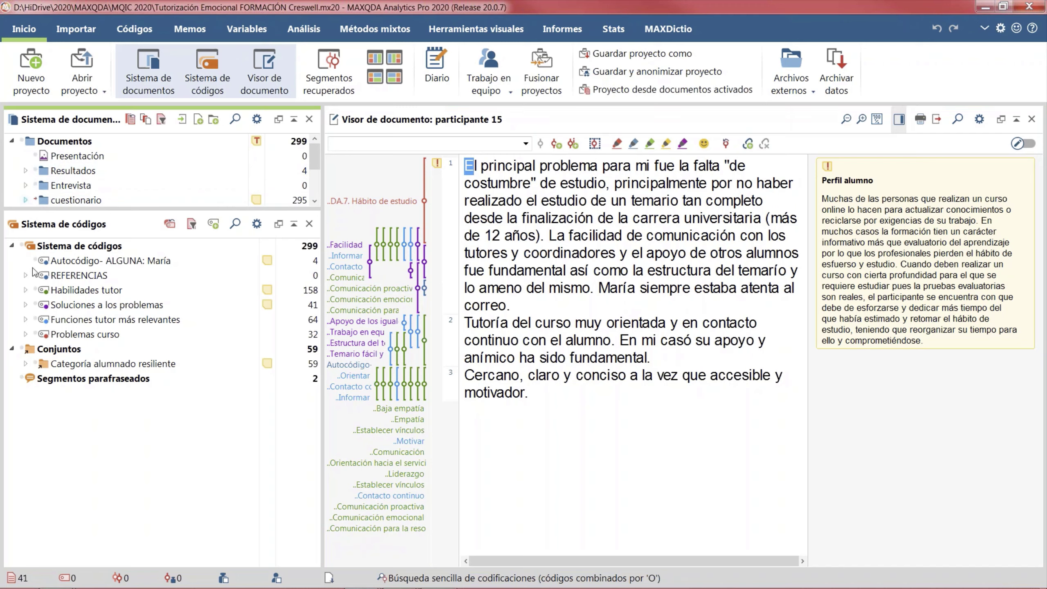
# Step: Activate the Habilidades tutor code and build an interactive segment matrix for Sexo = Hombre and Mujer, viewing the Experto en el campo segments
pyautogui.click(186, 290)
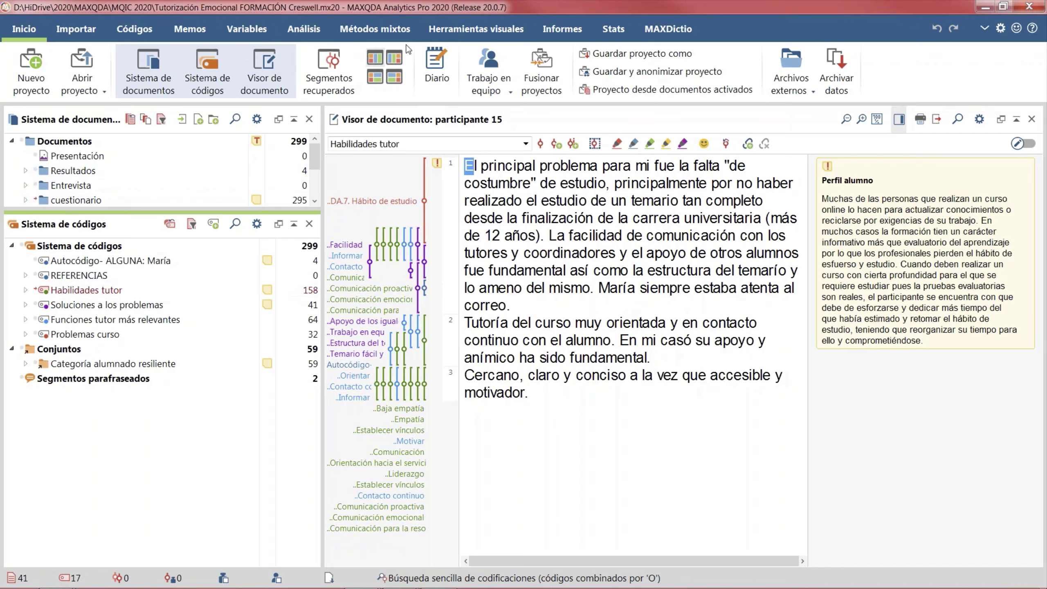
pyautogui.click(369, 30)
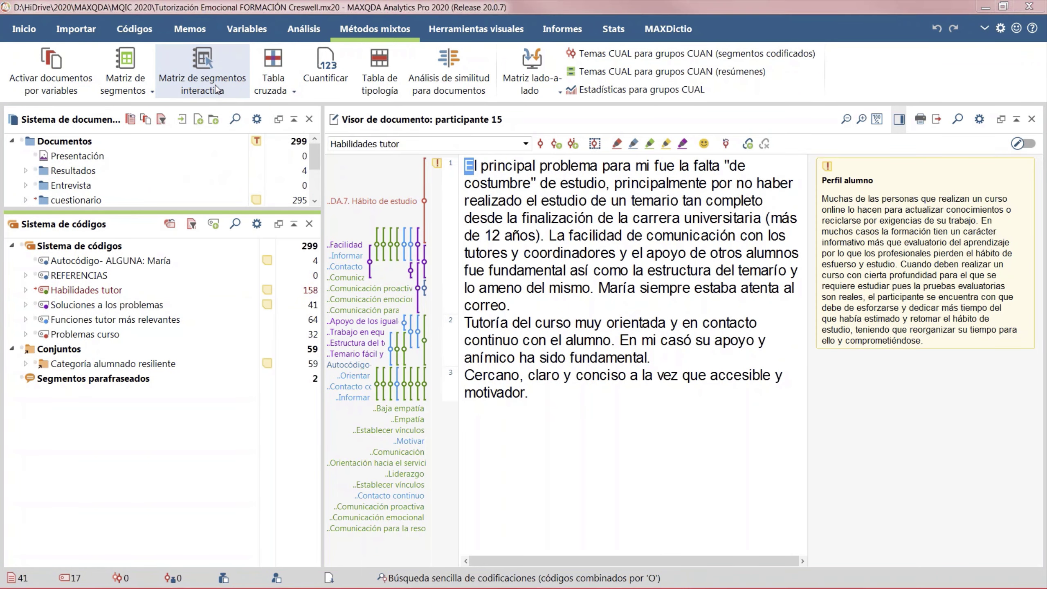
pyautogui.click(206, 61)
pyautogui.moveTo(684, 143); pyautogui.dragTo(644, 92)
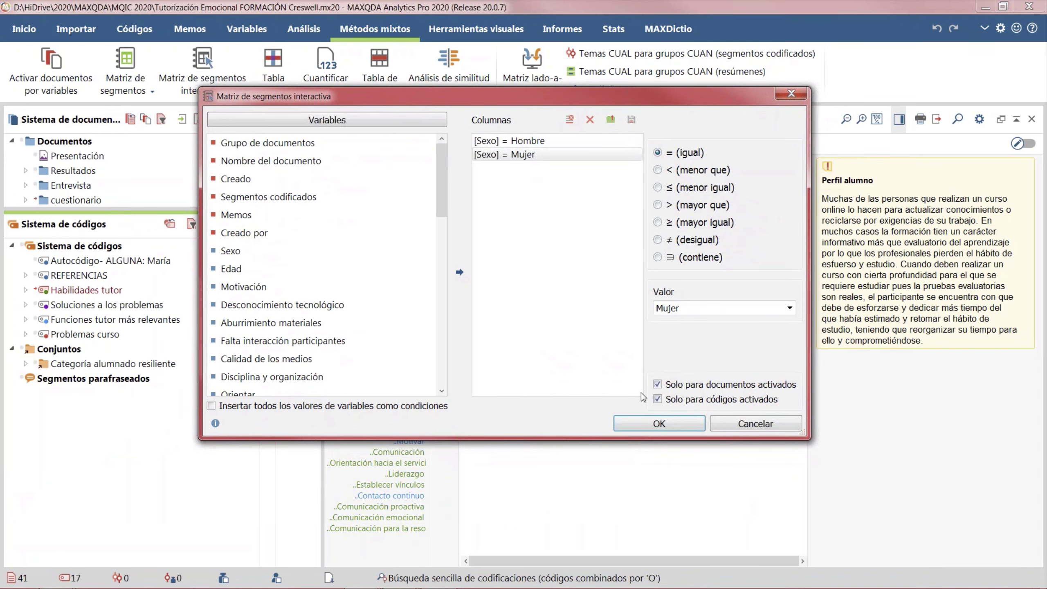
pyautogui.click(700, 424)
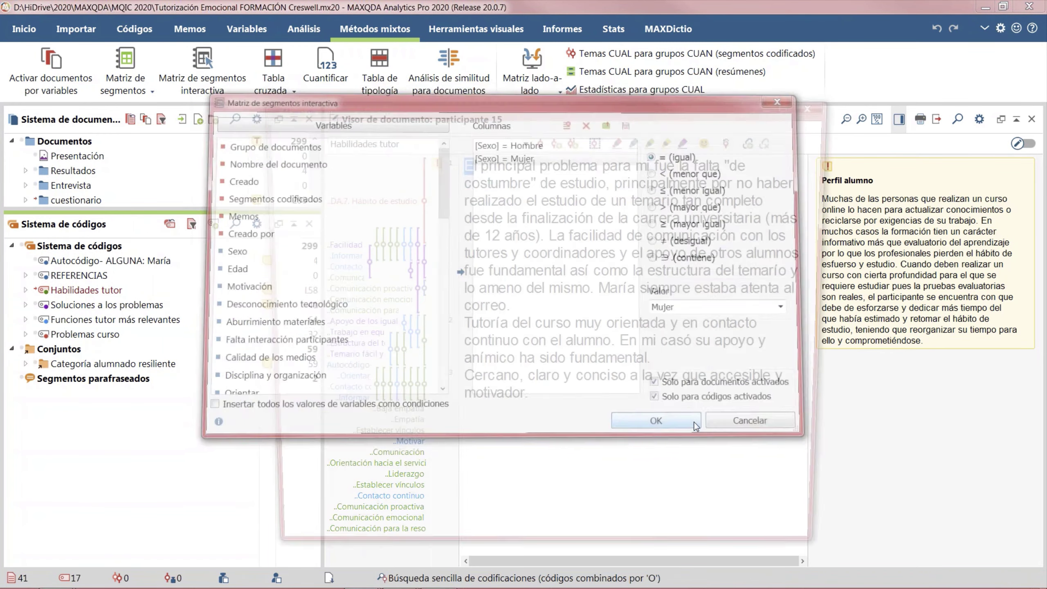
pyautogui.click(333, 193)
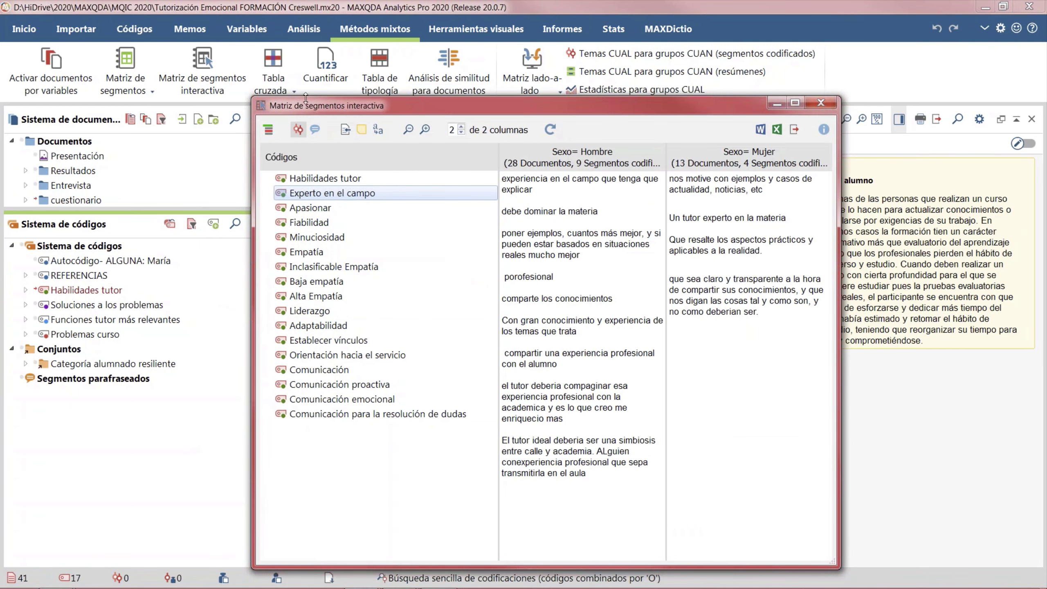
# Step: Create a crosstab of Sexo = Hombre and Mujer limited to activated documents and codes, and expand the Habilidades tutor subcodes
pyautogui.moveTo(322, 105); pyautogui.dragTo(319, 121)
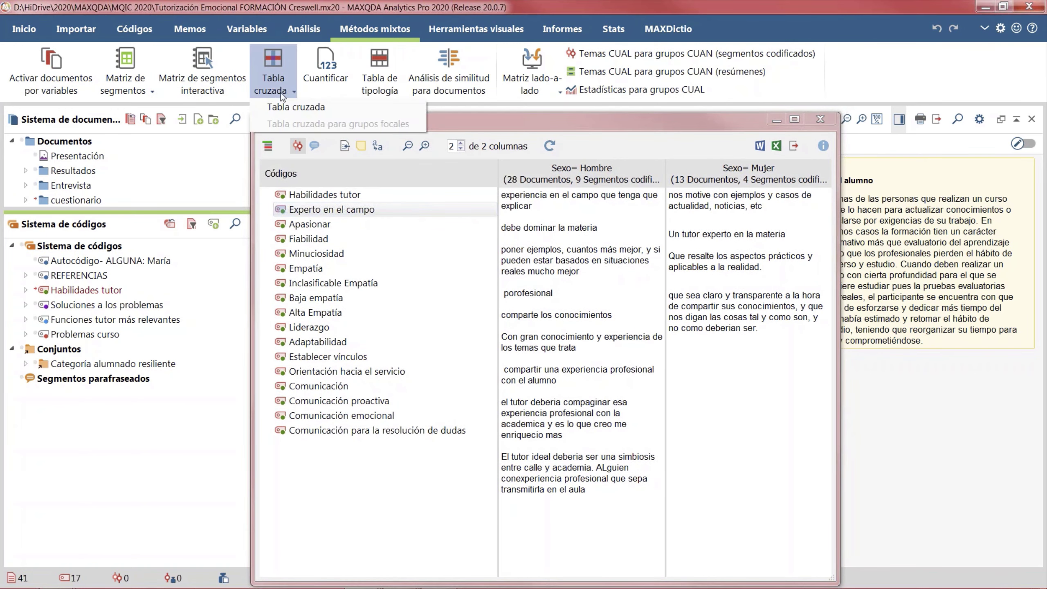
pyautogui.click(273, 72)
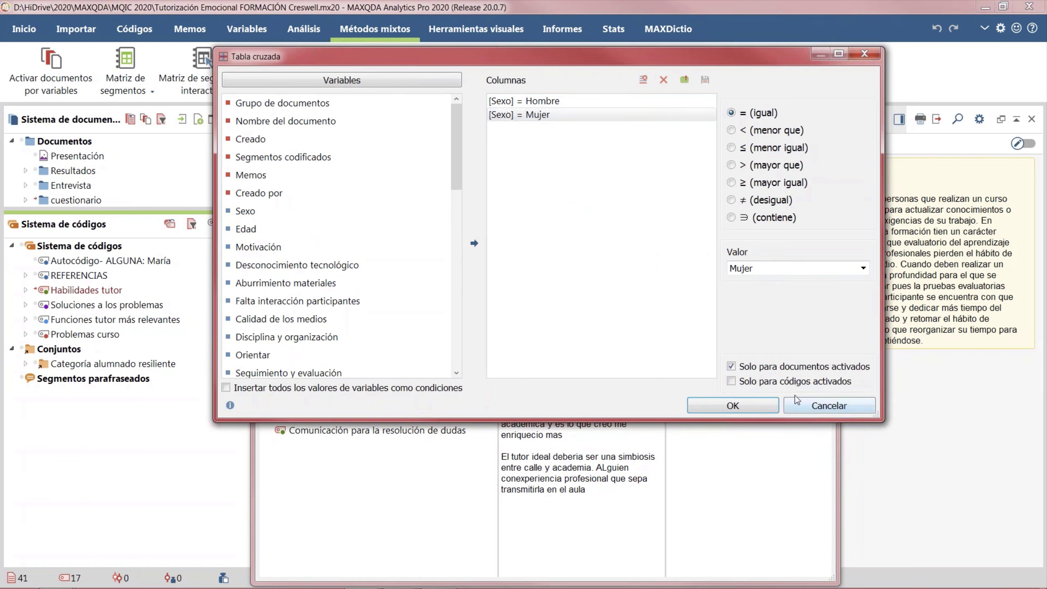
pyautogui.click(785, 368)
pyautogui.click(767, 404)
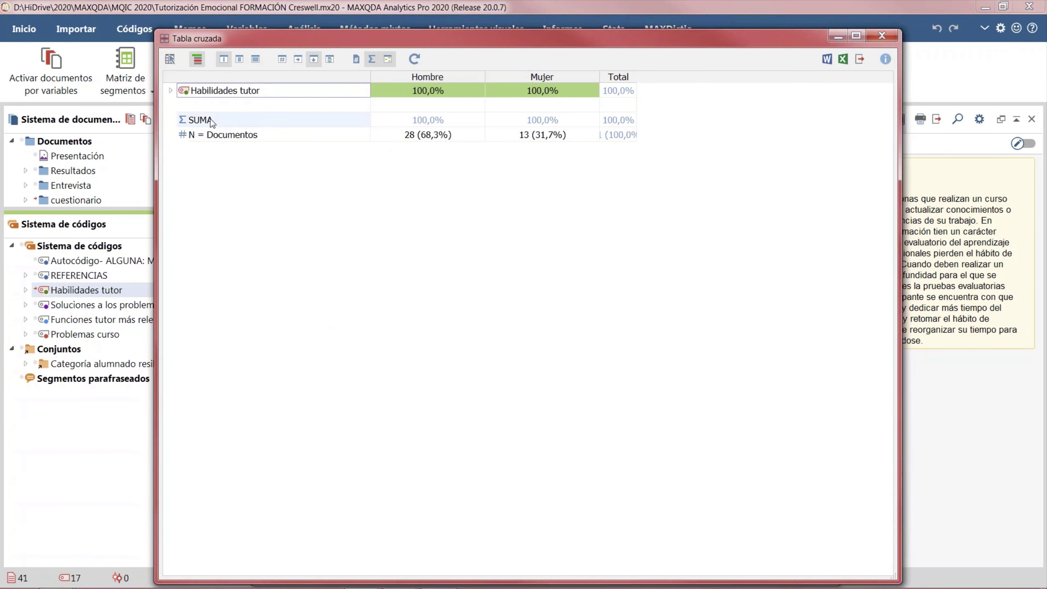
pyautogui.click(171, 92)
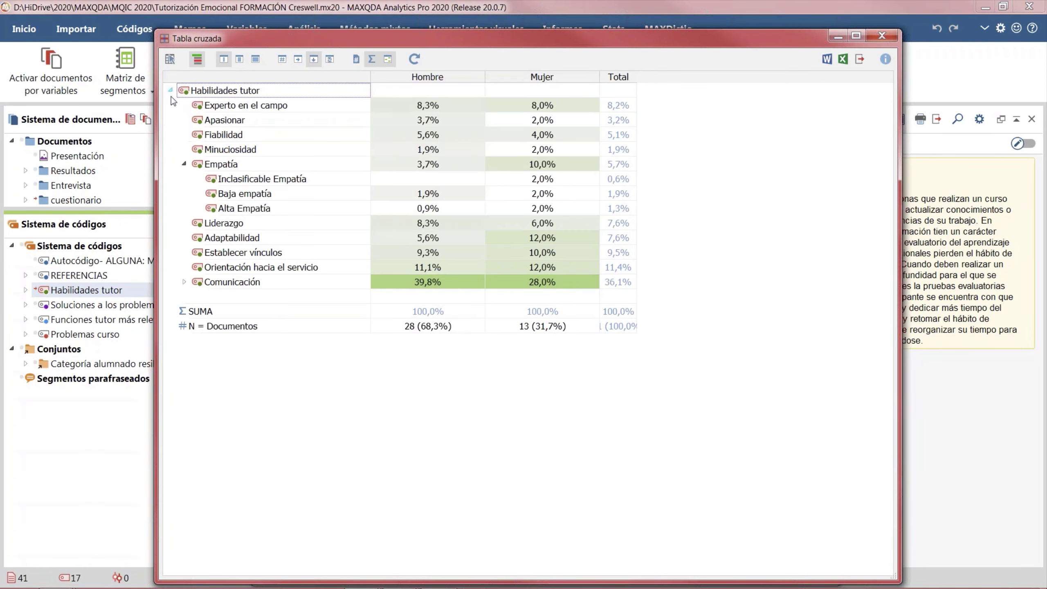
# Step: Open the interactive segment matrix from the crosstab, view the Experto en el campo segments, and close the matrices and crosstab
pyautogui.click(170, 59)
pyautogui.click(330, 196)
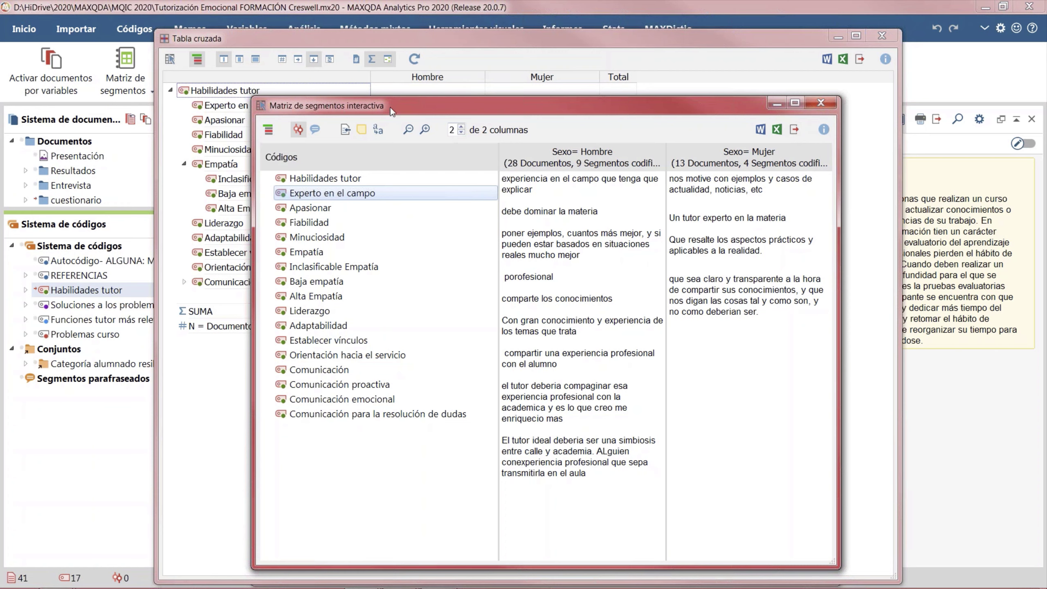
pyautogui.click(819, 103)
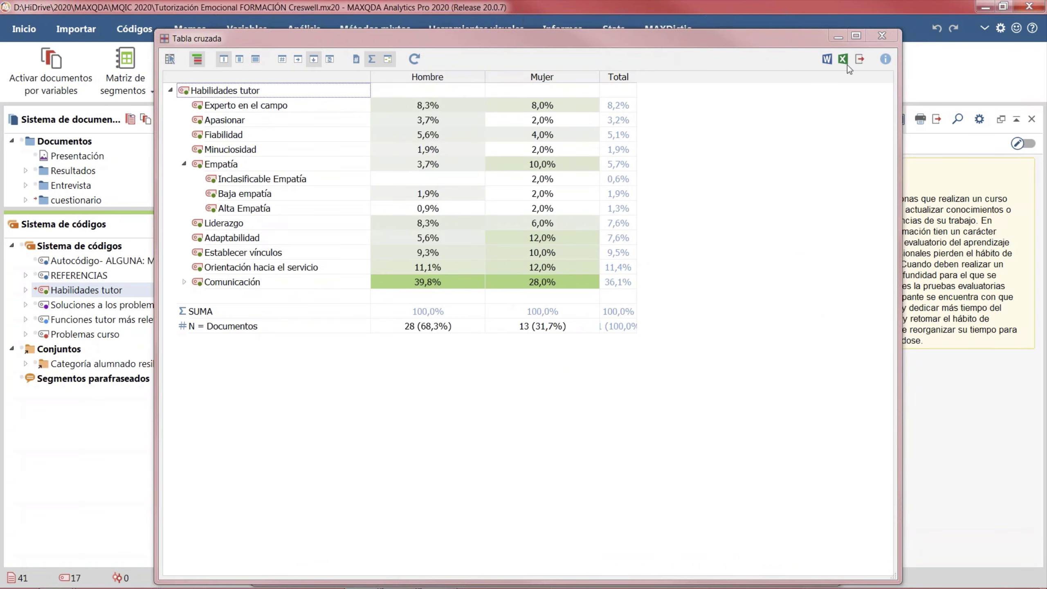
pyautogui.click(881, 36)
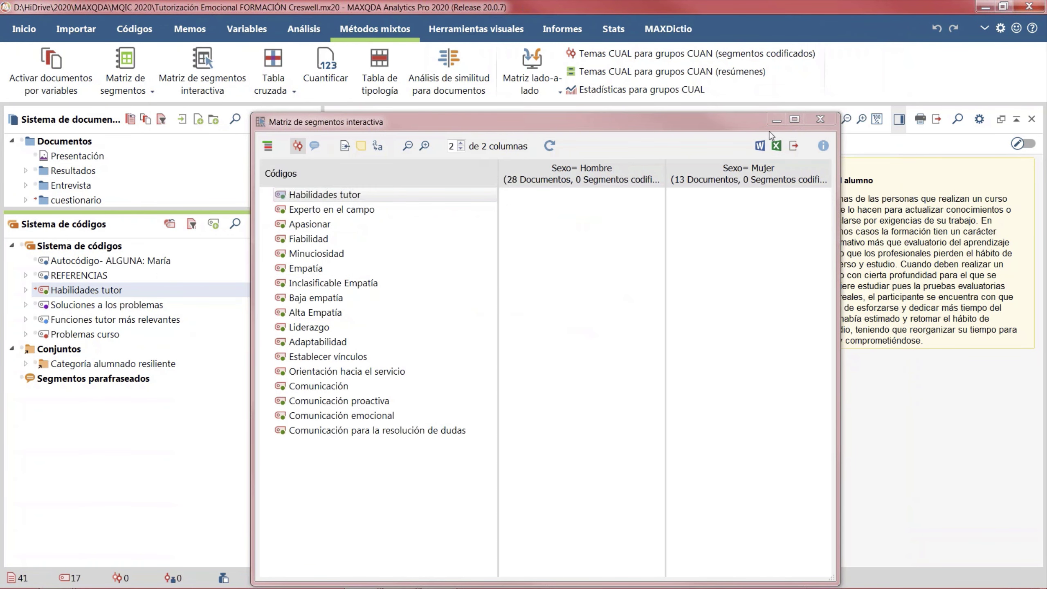
pyautogui.click(820, 120)
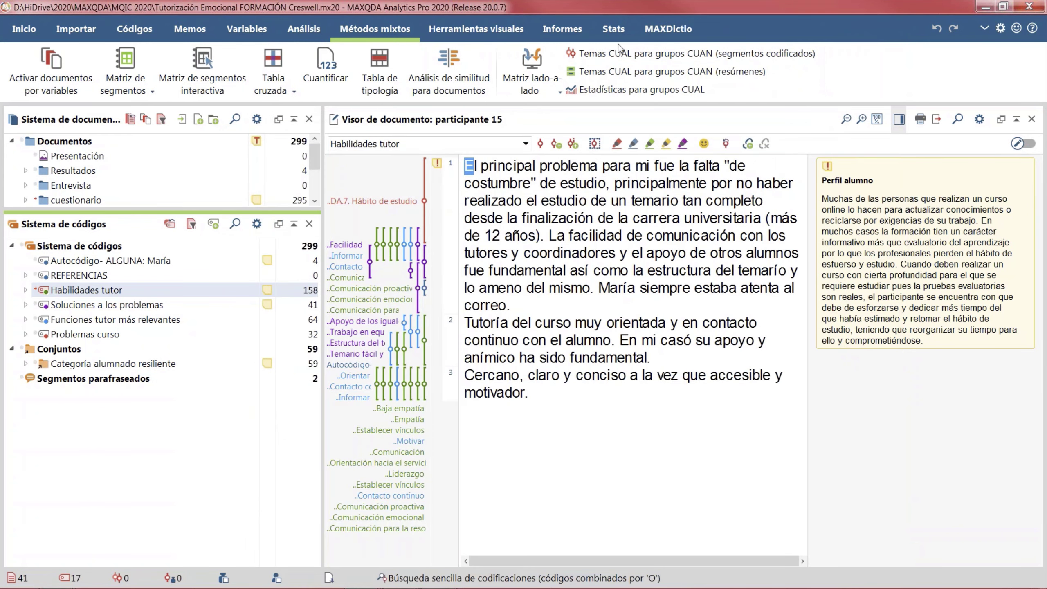
# Step: Export the project elements in Excel format to the ALMACÉN folder, keeping the proposed file name
pyautogui.click(571, 27)
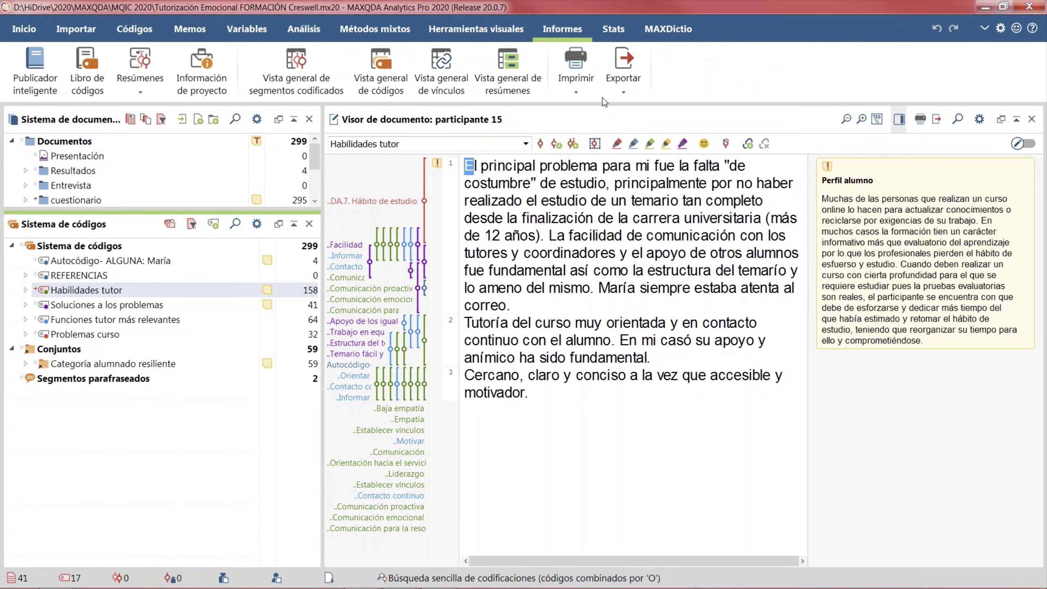
pyautogui.click(623, 96)
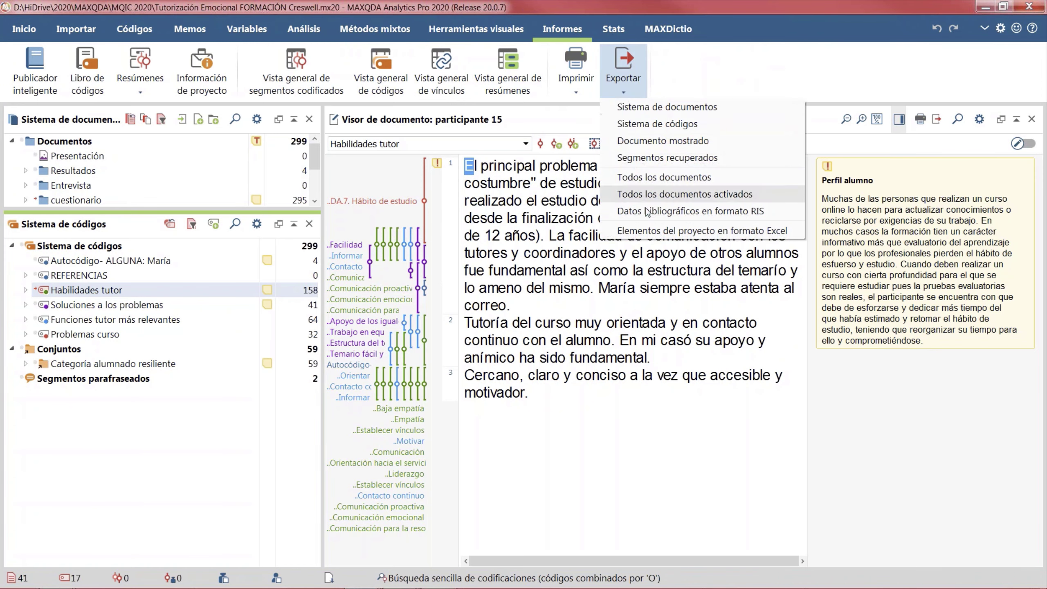
pyautogui.click(661, 234)
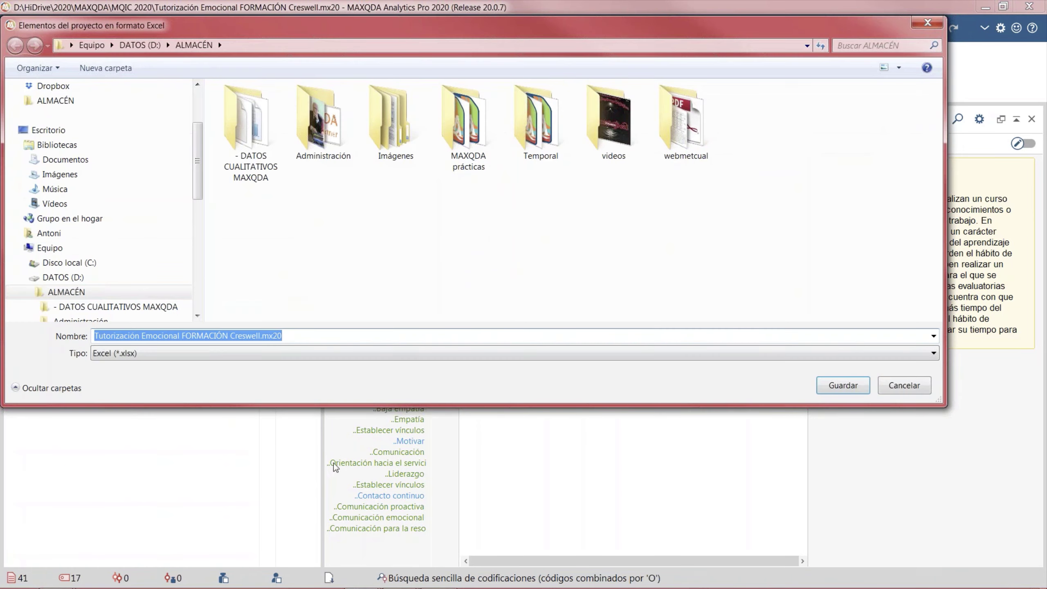
pyautogui.click(850, 387)
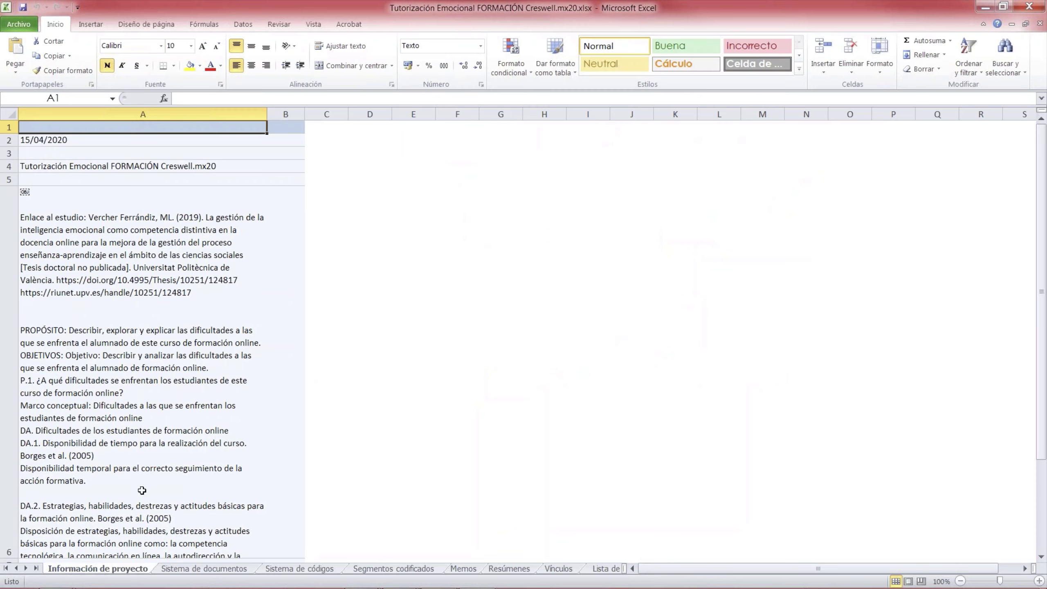
# Step: Look through the project information and document system sheets of the exported workbook
pyautogui.scroll(-2, 141, 490)
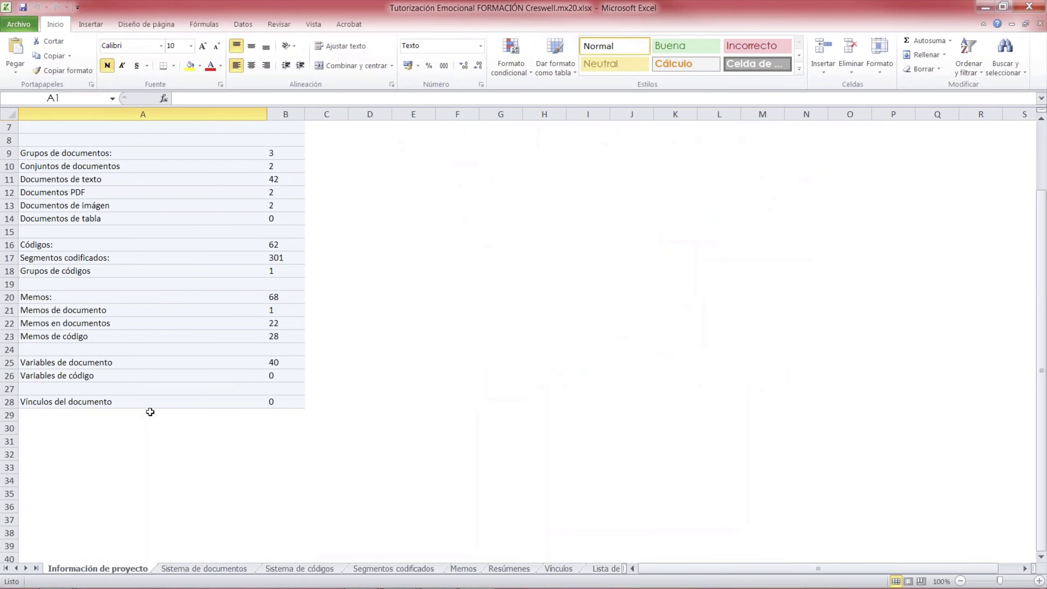
pyautogui.scroll(1, 138, 436)
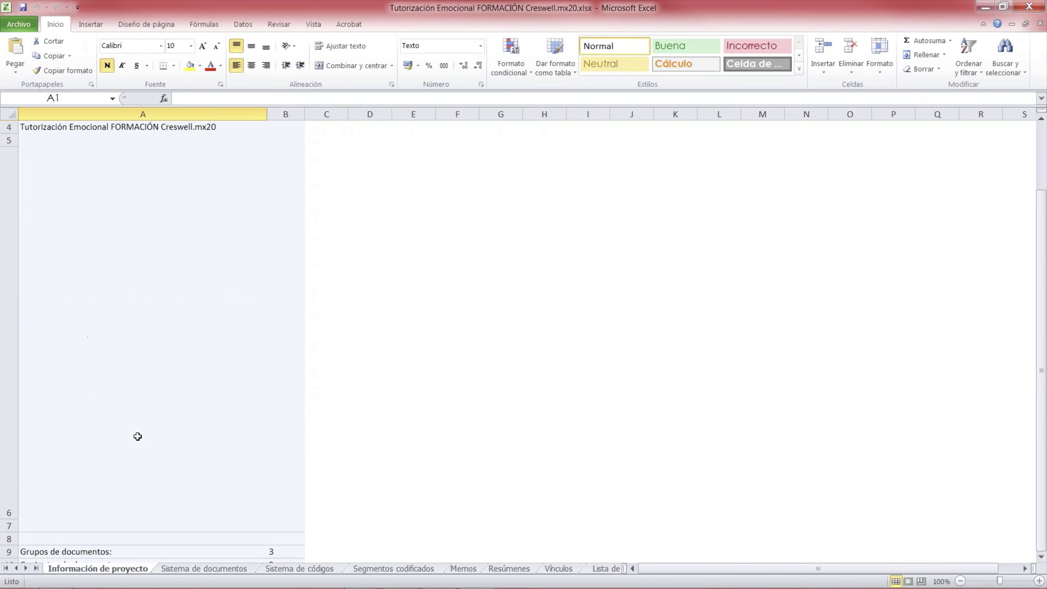
pyautogui.scroll(1, 138, 436)
pyautogui.scroll(-3, 138, 437)
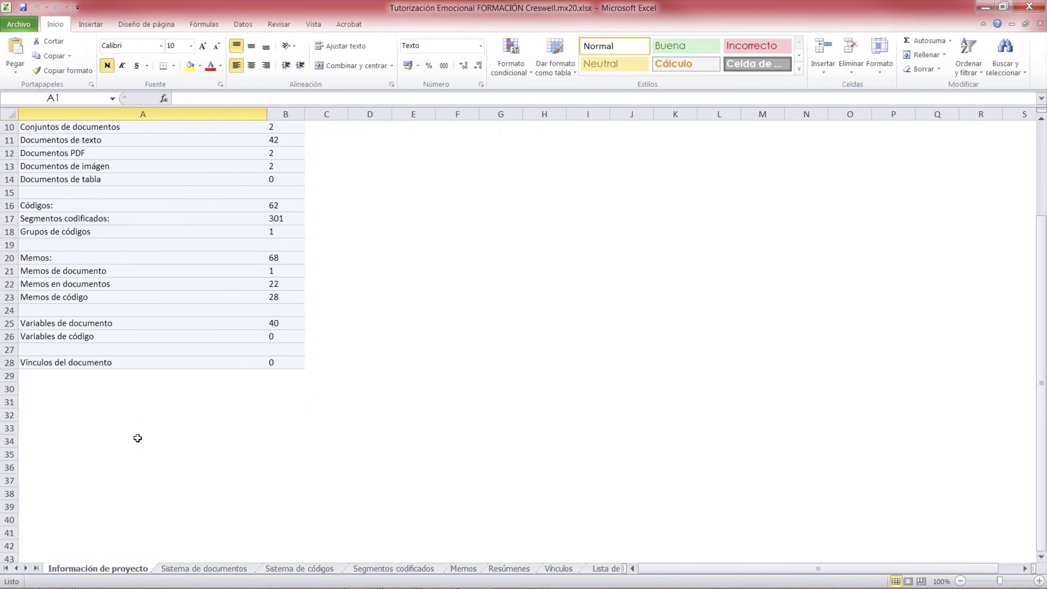
pyautogui.click(202, 569)
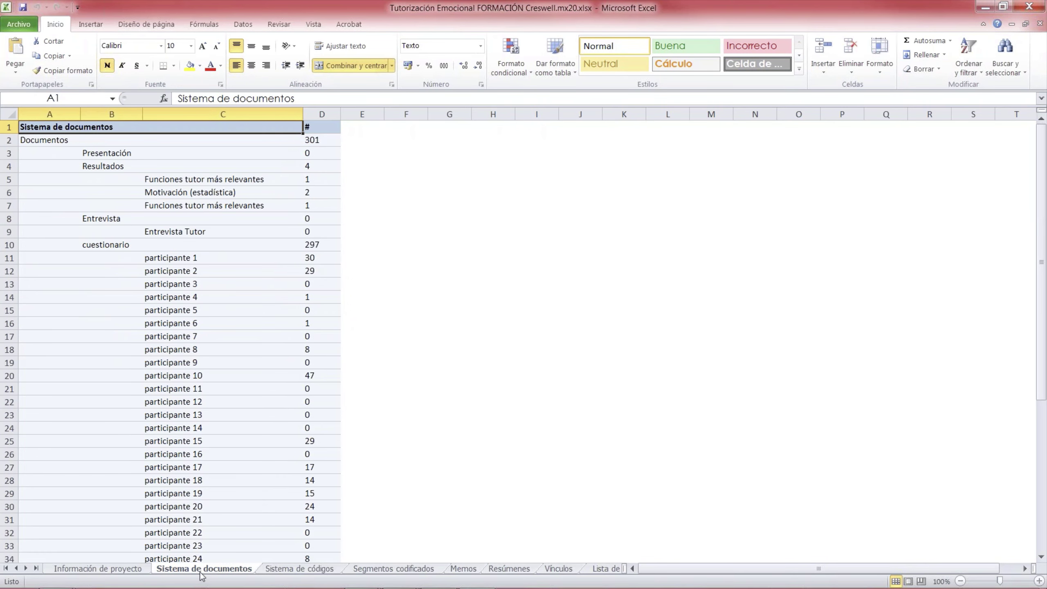
pyautogui.scroll(-4, 282, 452)
pyautogui.scroll(4, 365, 199)
# Step: Review the exported code system with its frequencies and the list of coded segments
pyautogui.click(287, 570)
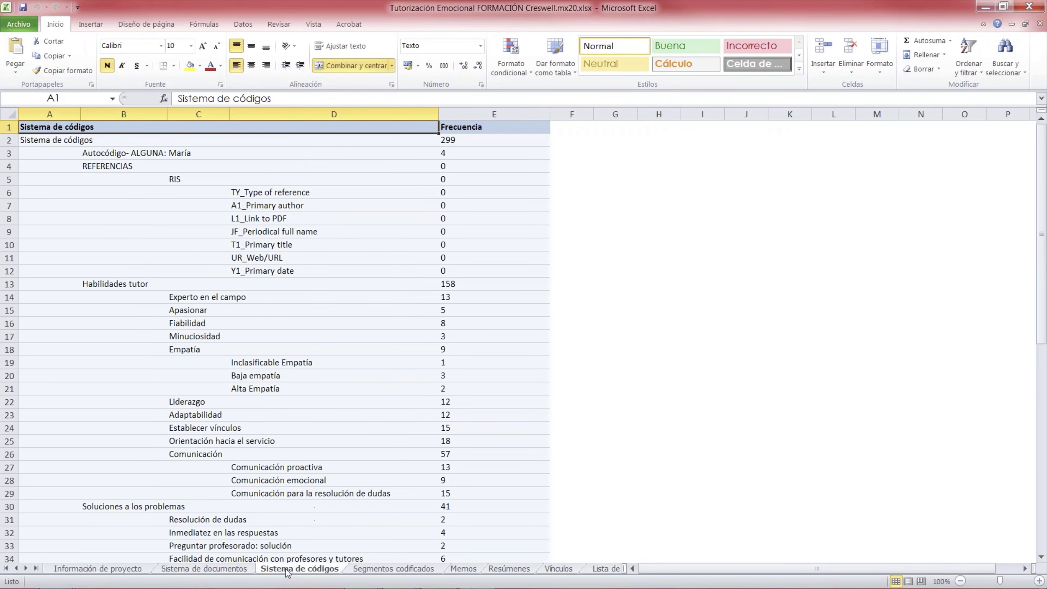
pyautogui.scroll(-3, 379, 466)
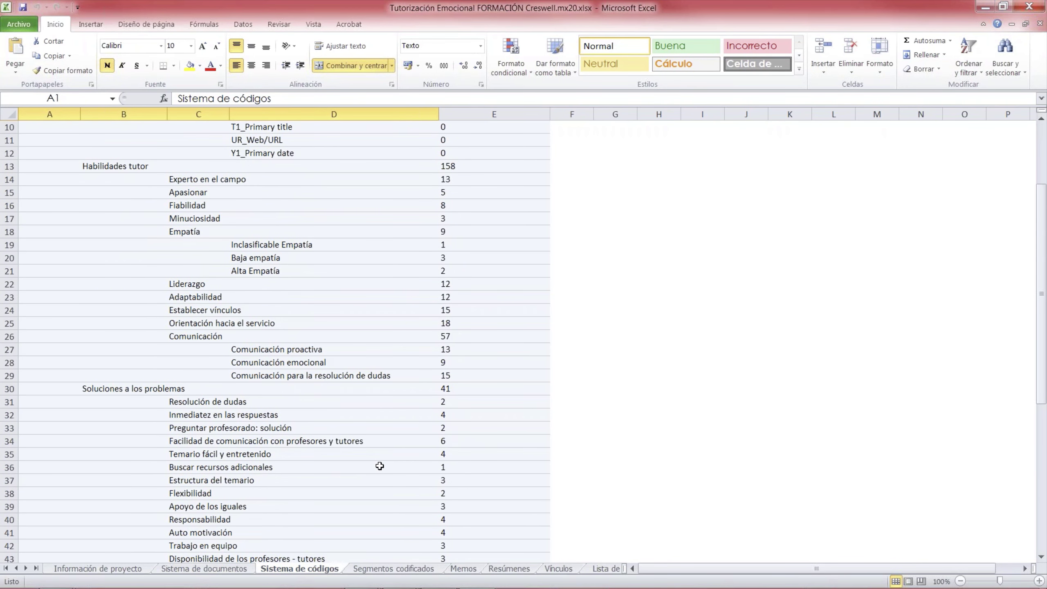
pyautogui.scroll(-4, 380, 466)
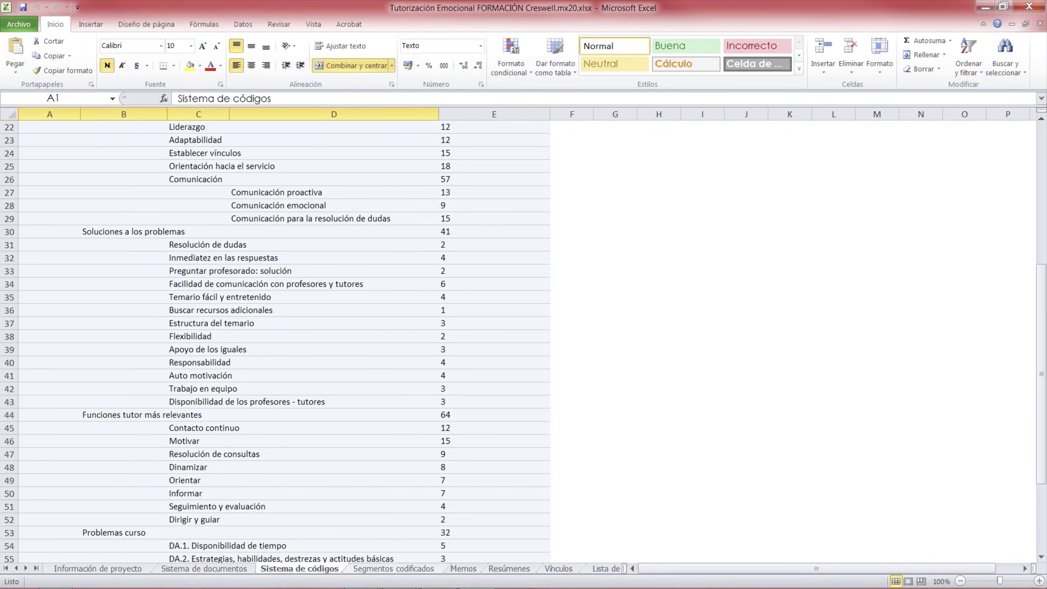
pyautogui.click(410, 571)
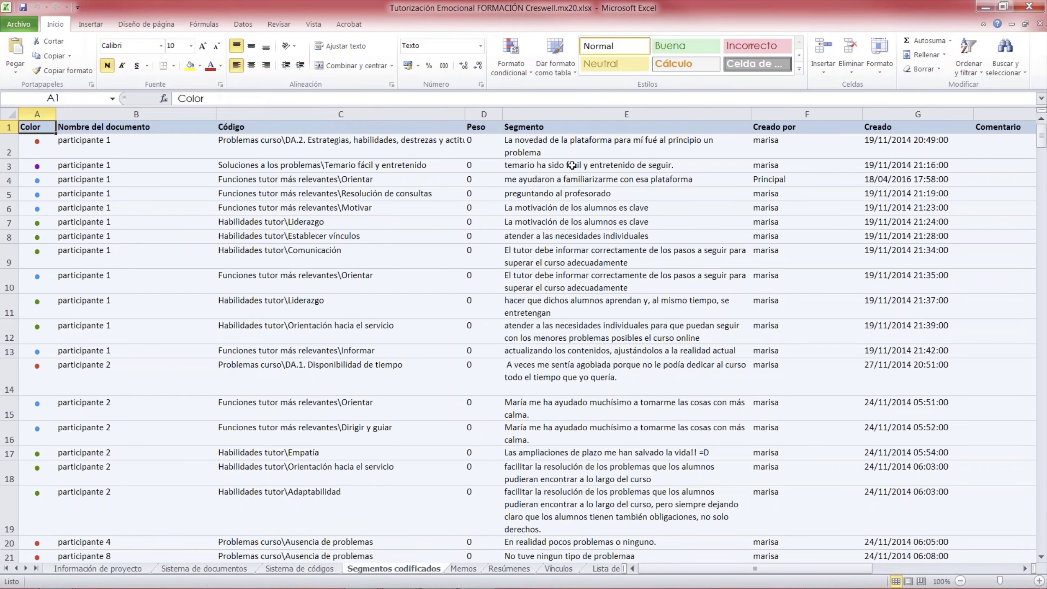
pyautogui.scroll(-3, 749, 358)
pyautogui.scroll(-9, 748, 359)
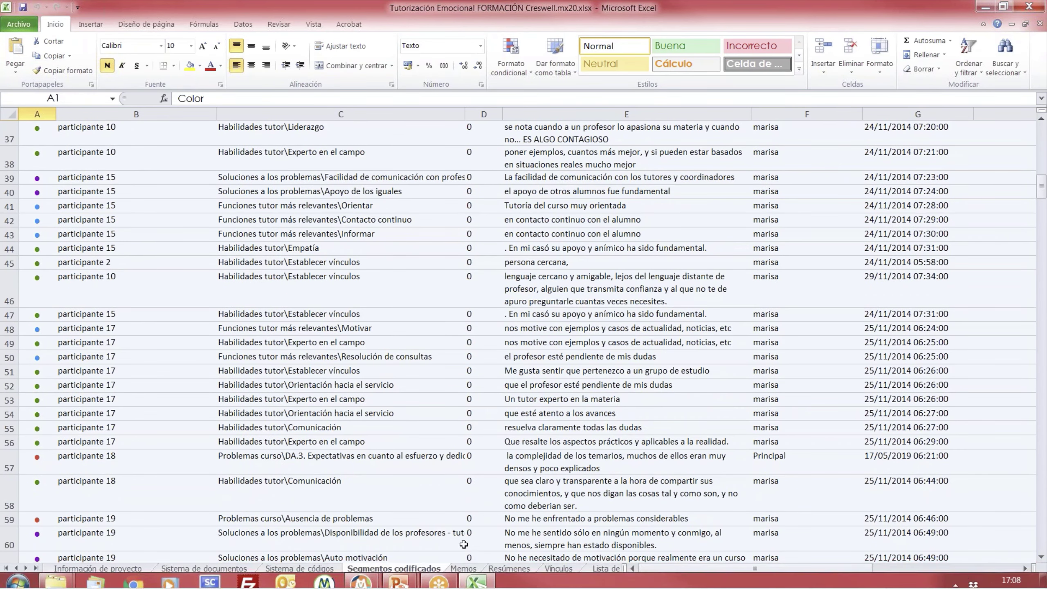
# Step: Examine the exported memos, including their titles, authors, dates and memo texts
pyautogui.click(472, 574)
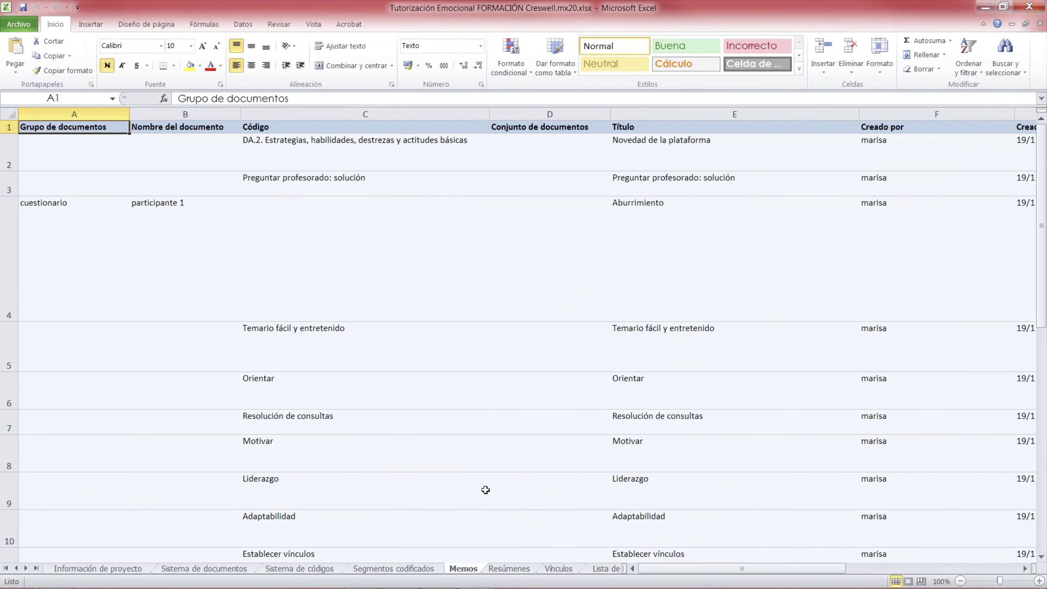
pyautogui.scroll(-7, 485, 494)
pyautogui.scroll(5, 485, 494)
pyautogui.scroll(2, 484, 494)
pyautogui.moveTo(683, 571); pyautogui.dragTo(791, 571)
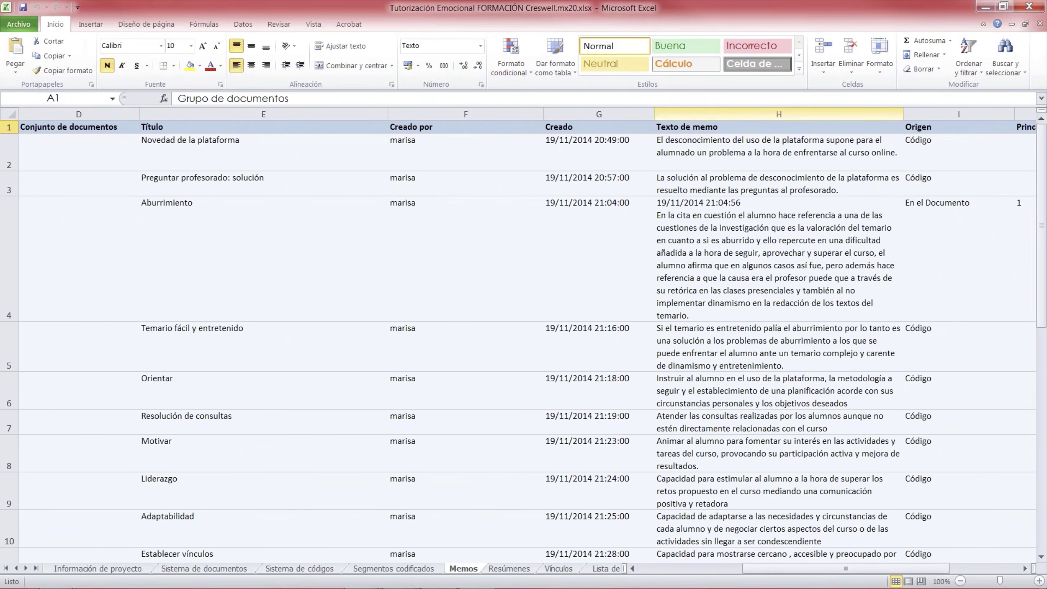
pyautogui.scroll(-1, 720, 250)
pyautogui.scroll(-15, 720, 249)
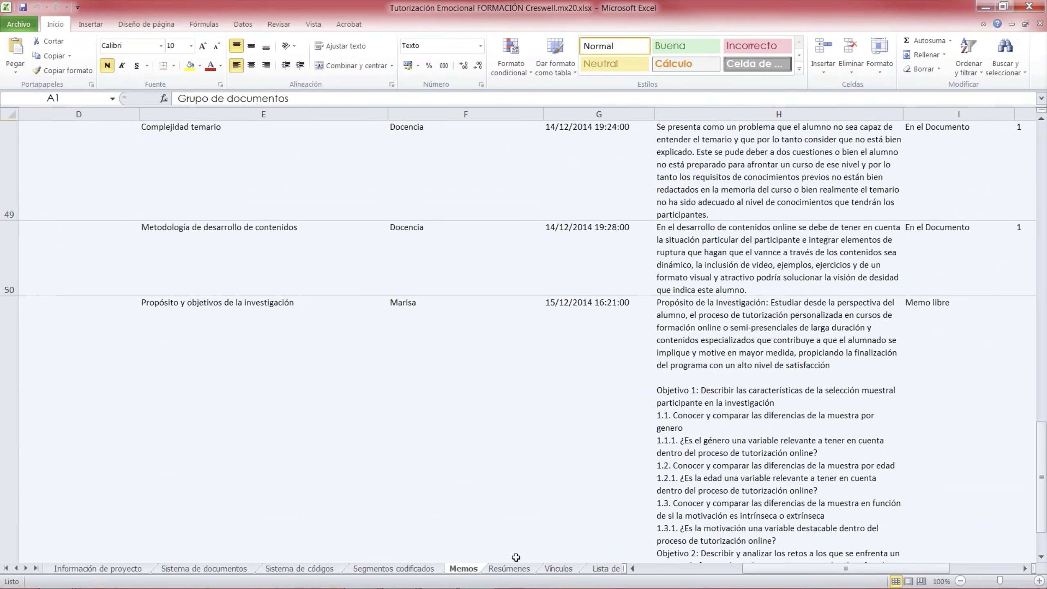
# Step: Check the summaries, links, document variables, data editor and code variable list sheets, then close the workbook and return to MAXQDA
pyautogui.click(523, 572)
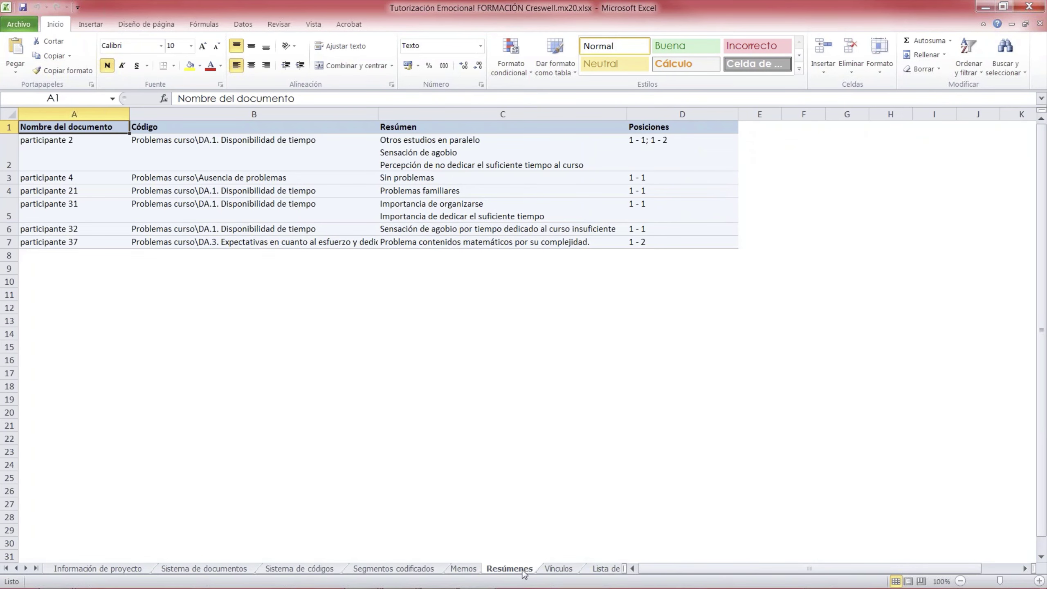
pyautogui.click(557, 570)
pyautogui.click(600, 571)
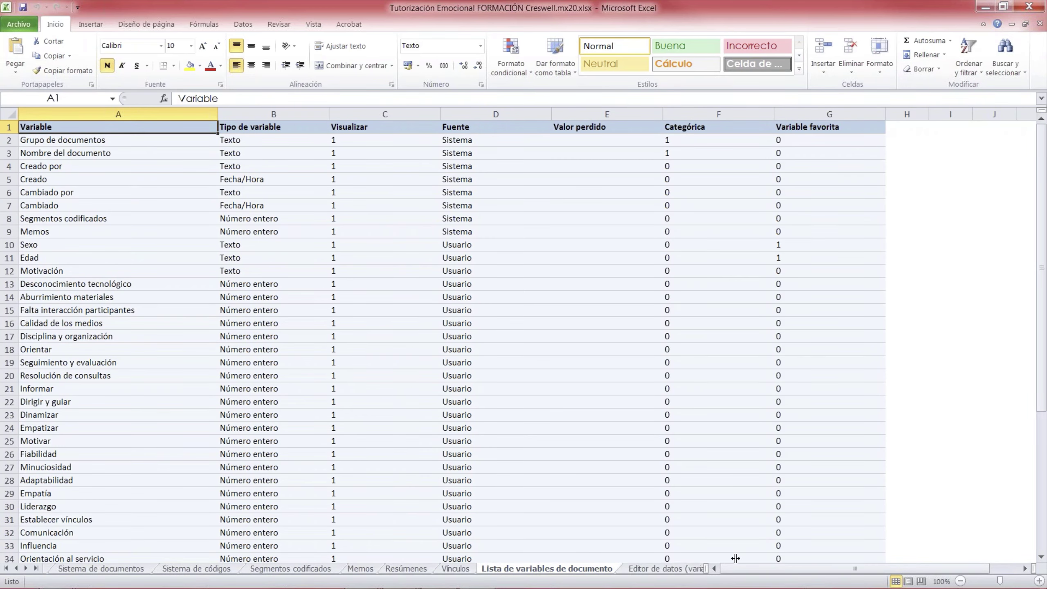
pyautogui.click(734, 571)
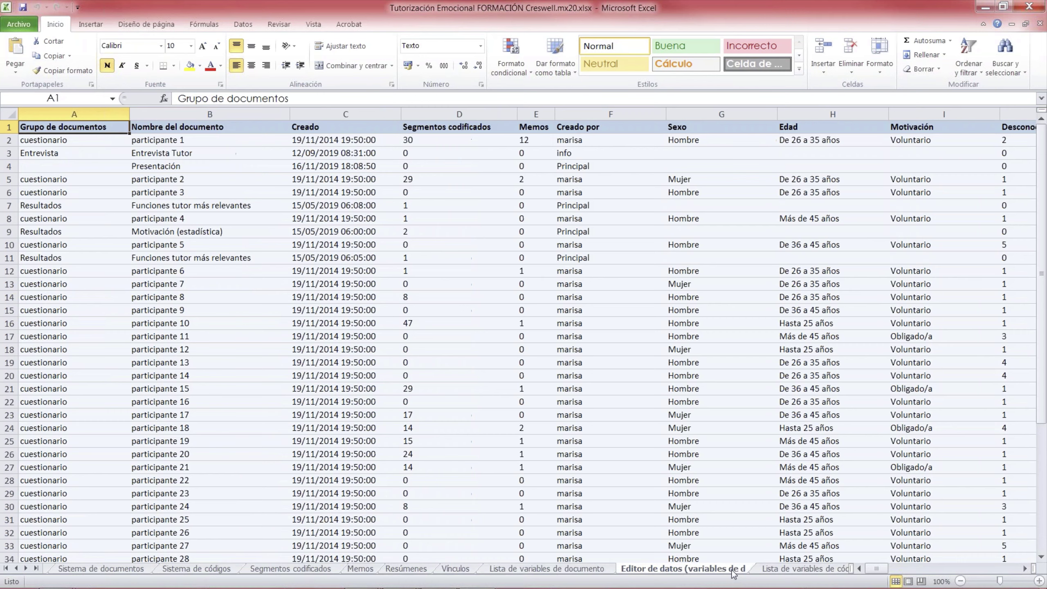
pyautogui.click(805, 571)
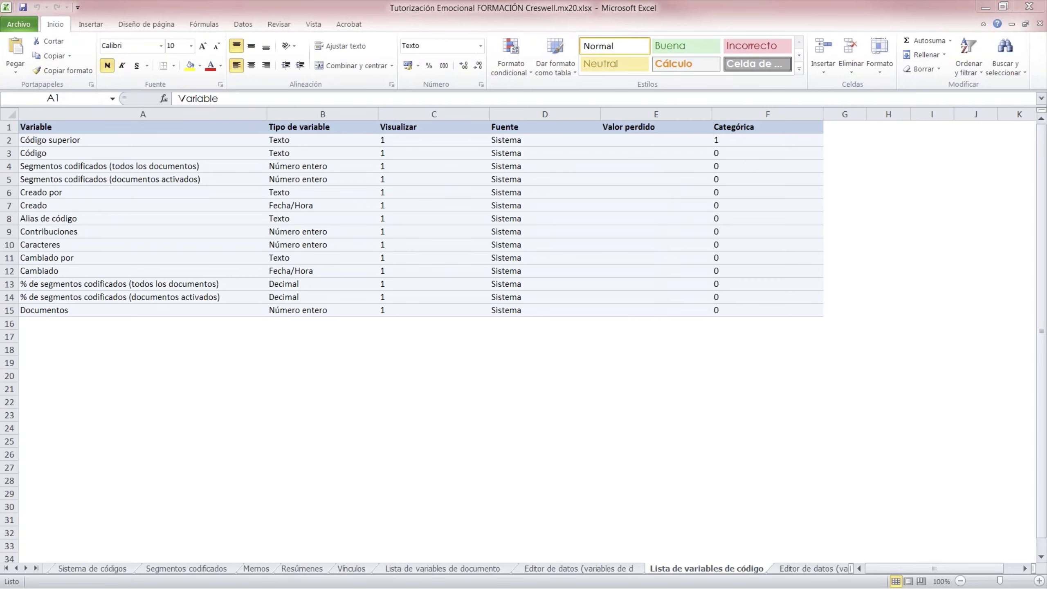
pyautogui.click(1030, 8)
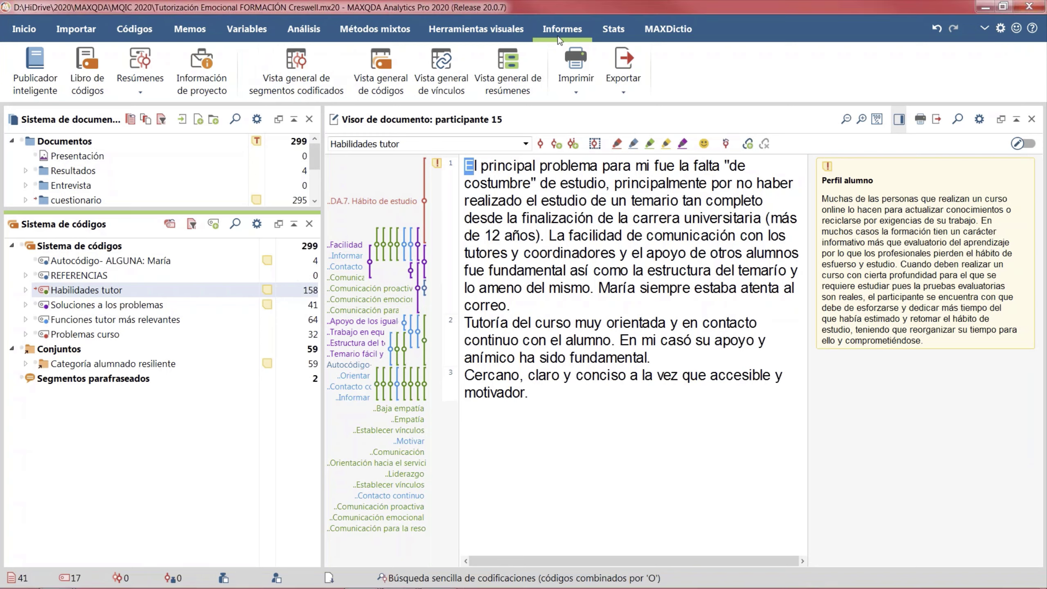
pyautogui.click(624, 94)
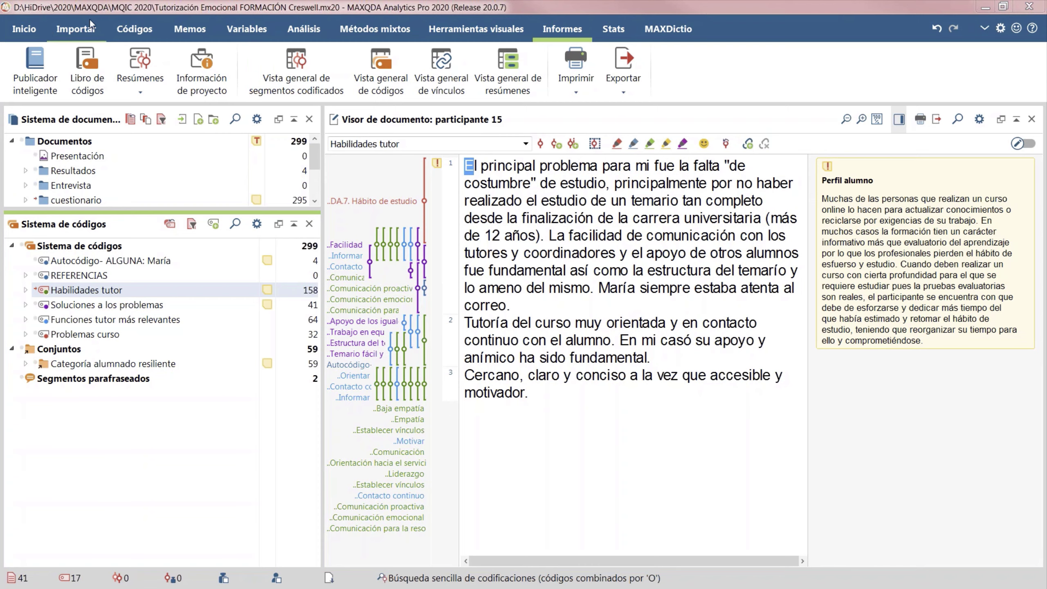
# Step: Open the Twitter data import, switch to Chrome and load the Twitter home page in a separate window
pyautogui.click(77, 29)
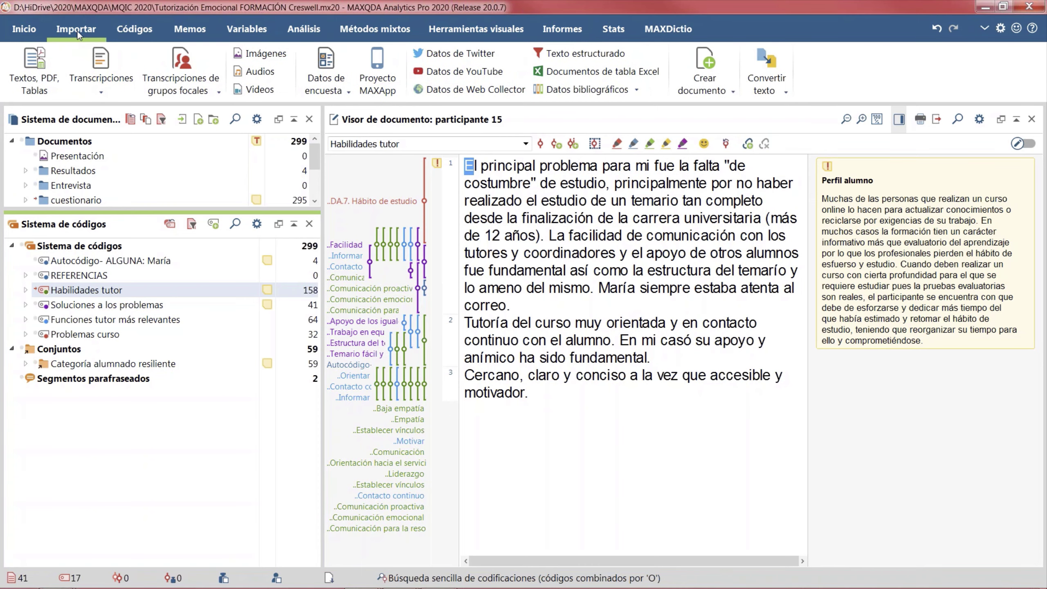
pyautogui.click(488, 57)
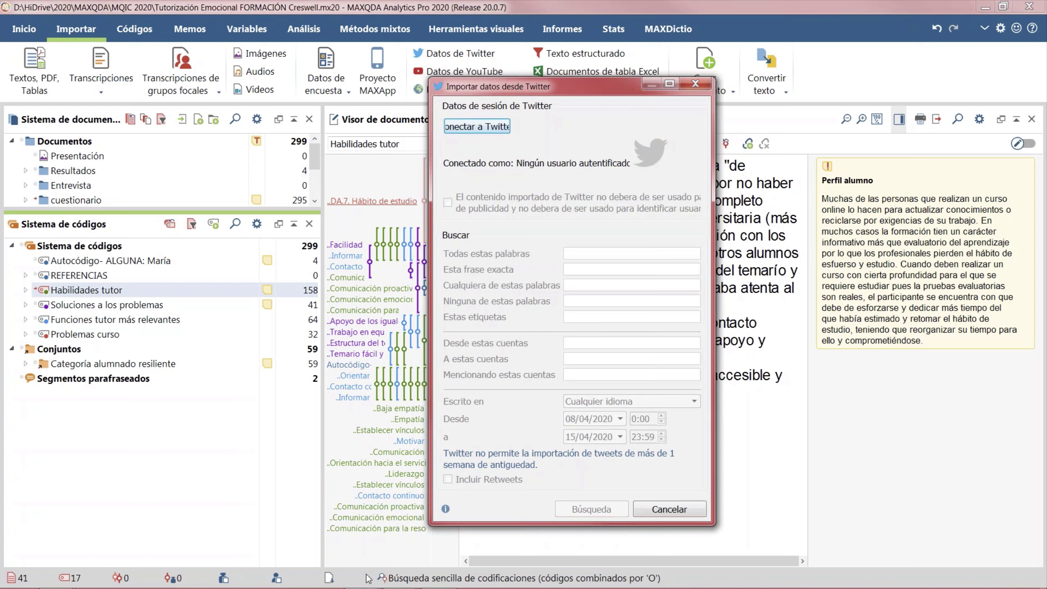
pyautogui.rightClick(133, 583)
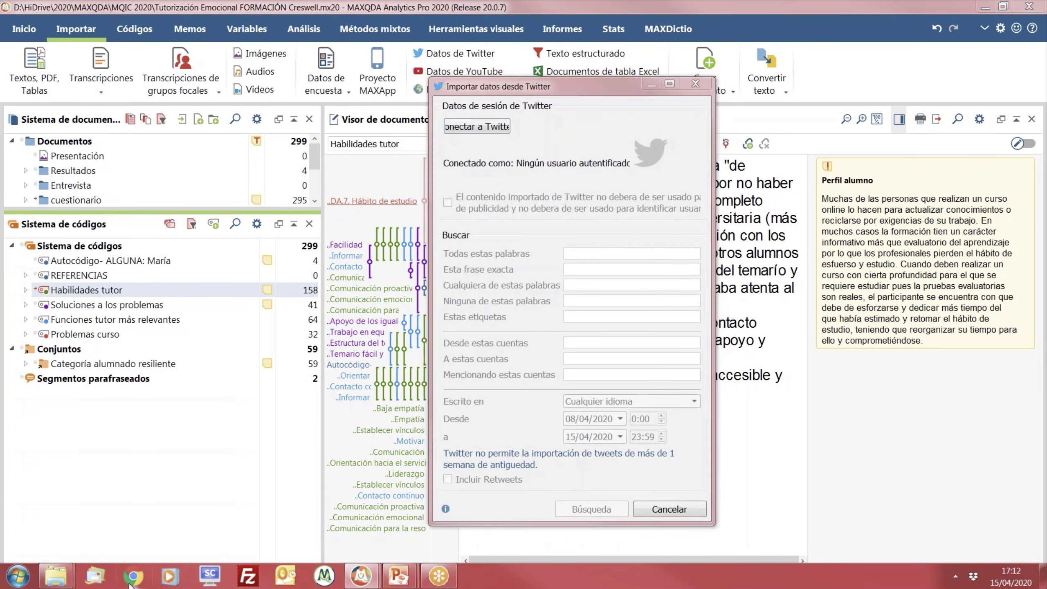
pyautogui.click(137, 485)
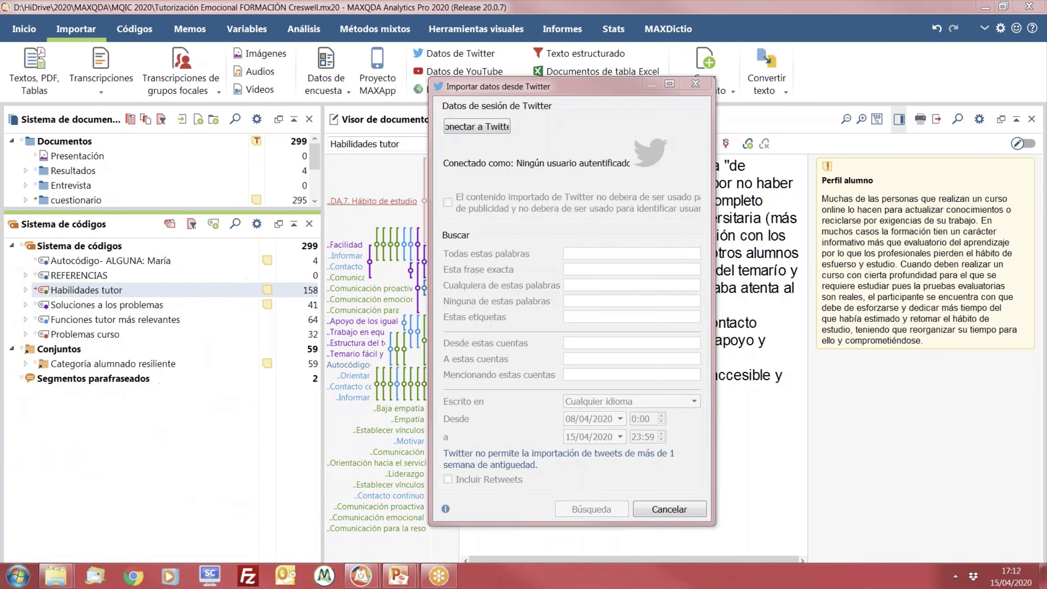
pyautogui.click(930, 11)
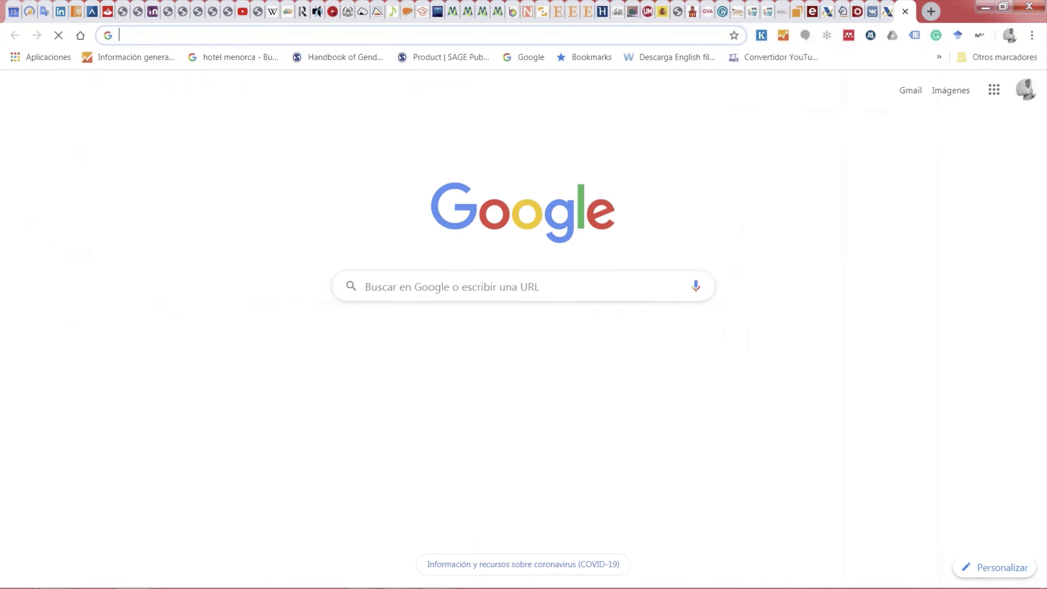
pyautogui.moveTo(907, 12); pyautogui.dragTo(247, 9)
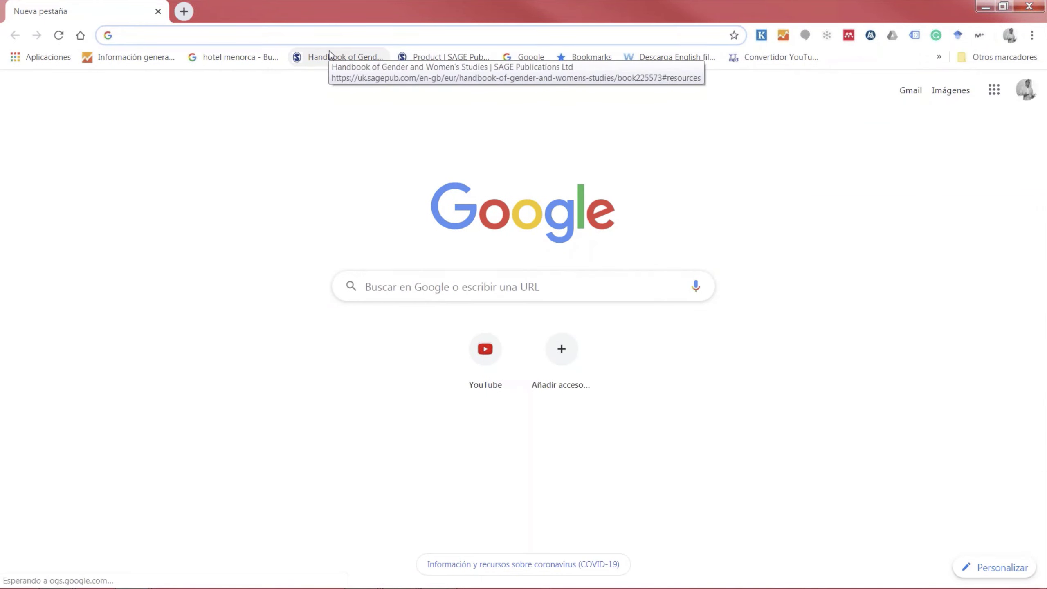
pyautogui.write('tw')
pyautogui.press('Return')
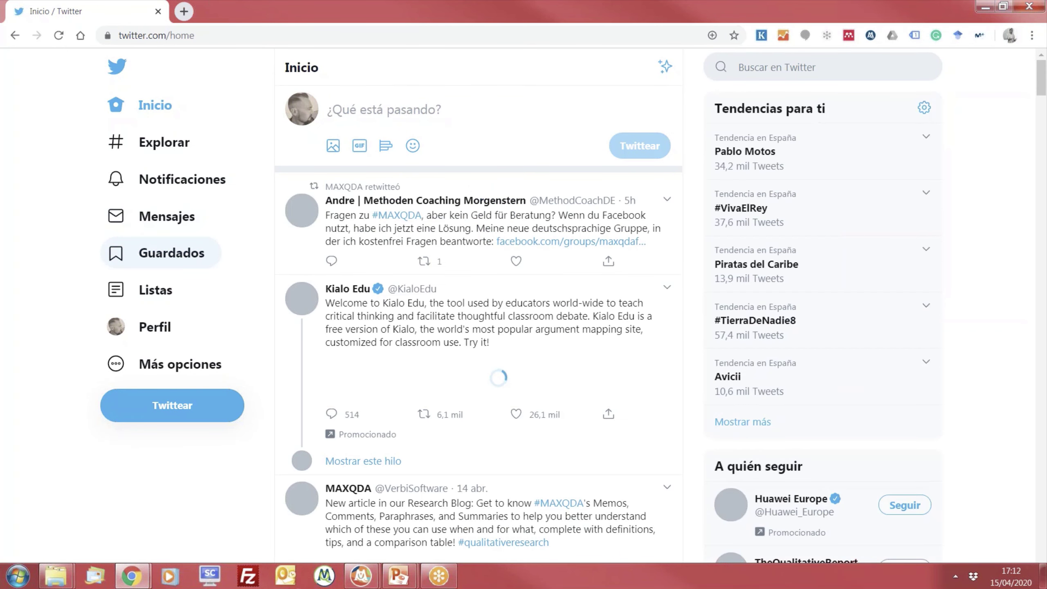
# Step: Switch to the MAXQDA project Tutorización Emocional FORMACIÓN (Datos3) and close its interactive segment matrix
pyautogui.moveTo(371, 580)
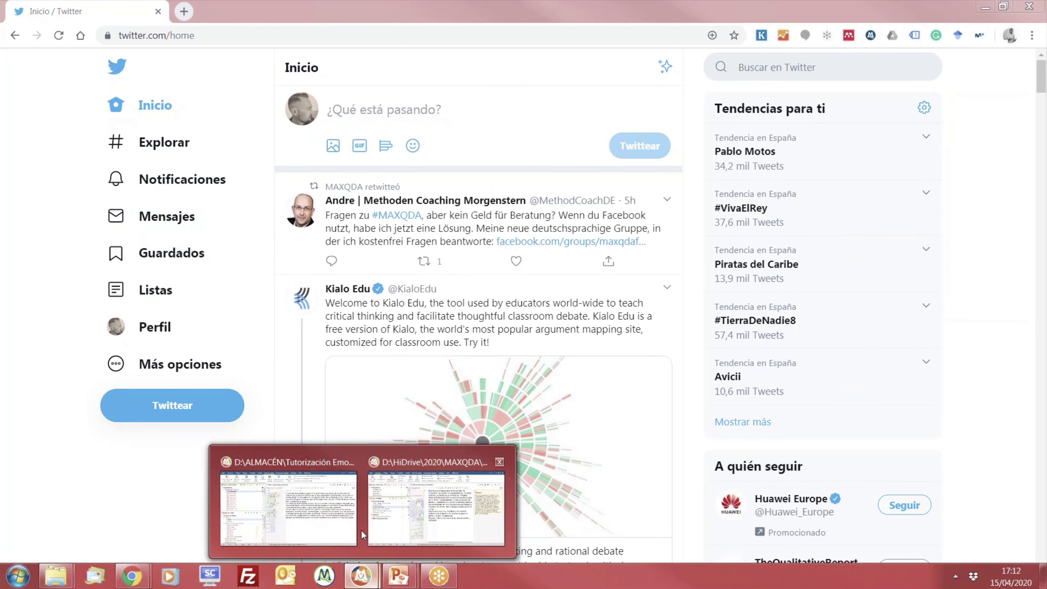
pyautogui.click(313, 516)
pyautogui.click(881, 36)
pyautogui.click(846, 72)
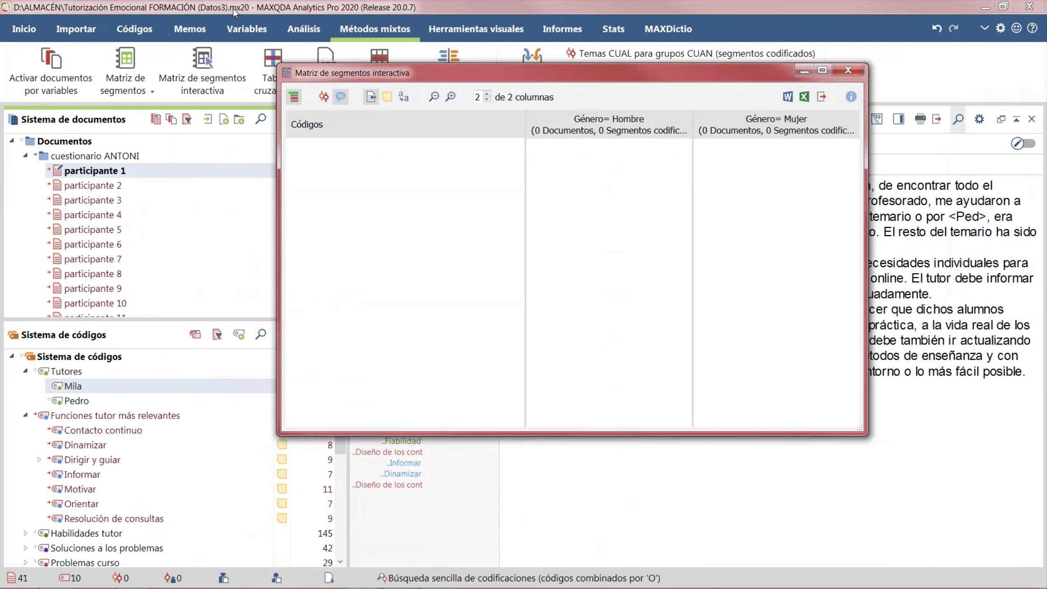
# Step: Connect the Twitter data import to Twitter, authorize MAXQDA to access the account in the browser, and return to the import
pyautogui.click(85, 36)
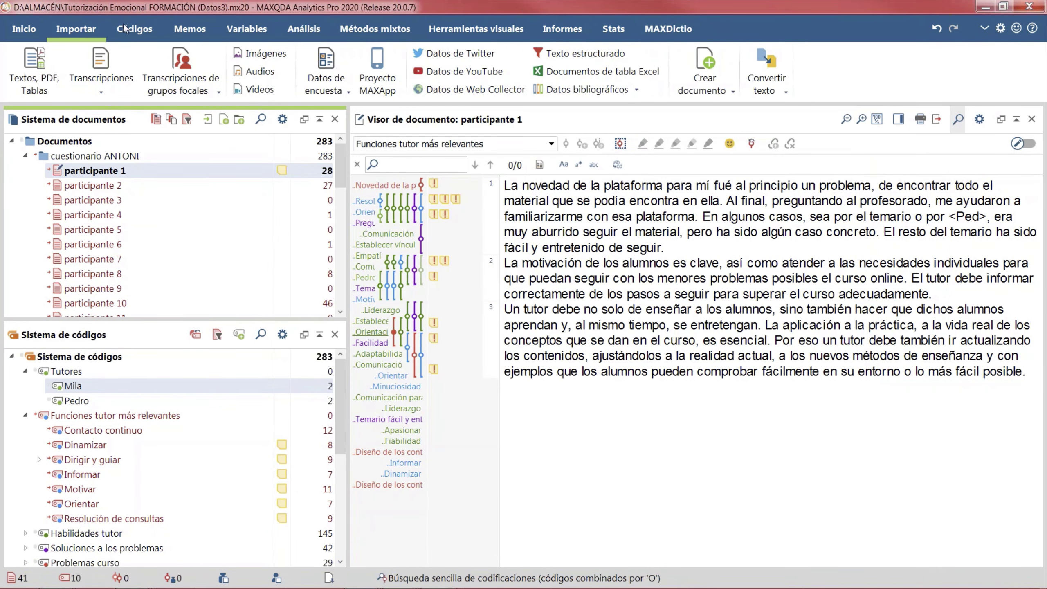
pyautogui.click(458, 55)
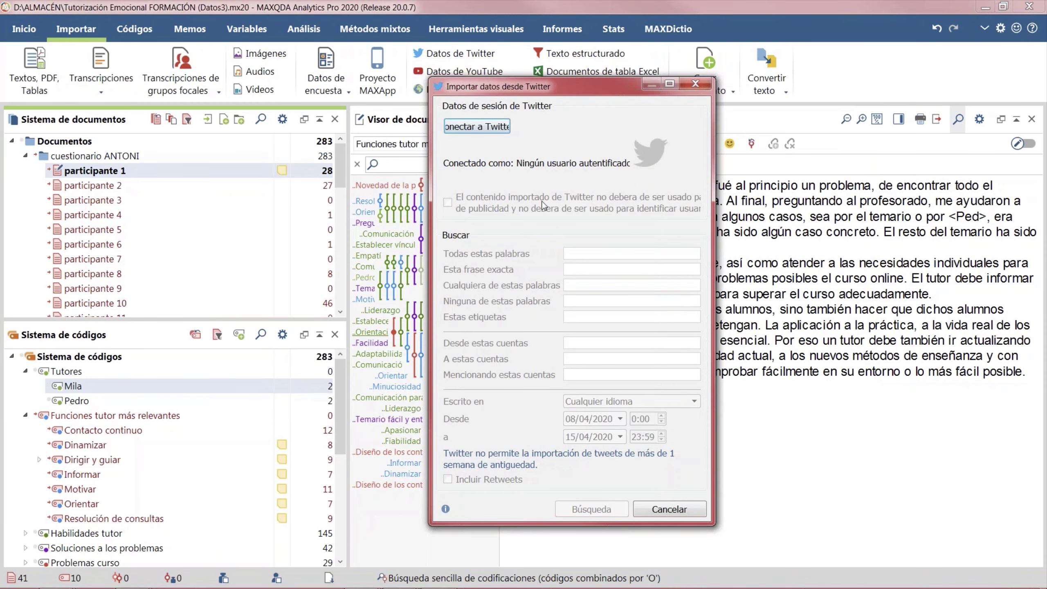
pyautogui.click(487, 128)
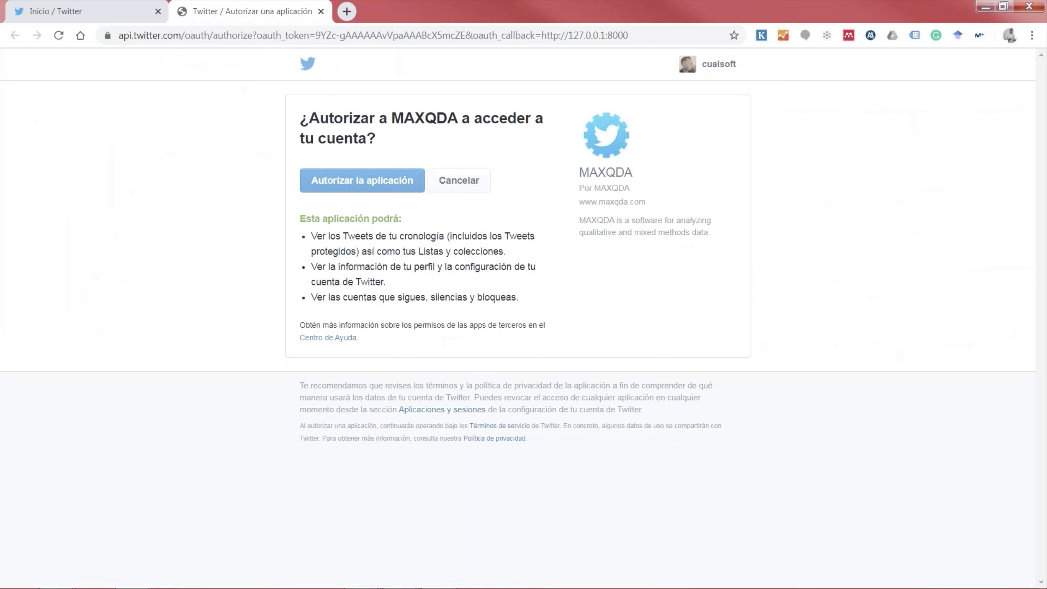
pyautogui.click(360, 186)
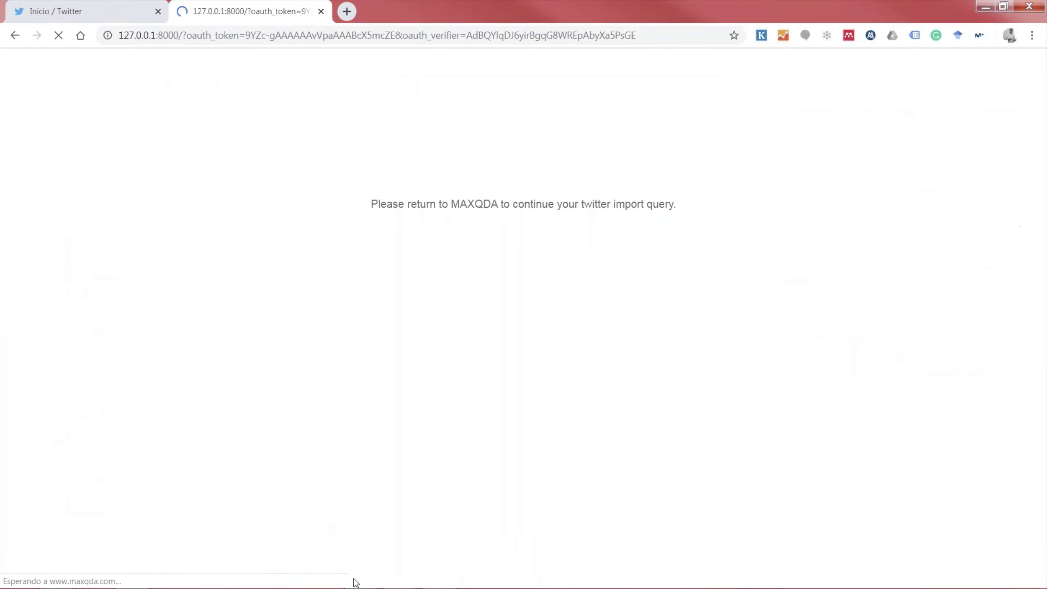
pyautogui.moveTo(361, 576)
pyautogui.click(334, 547)
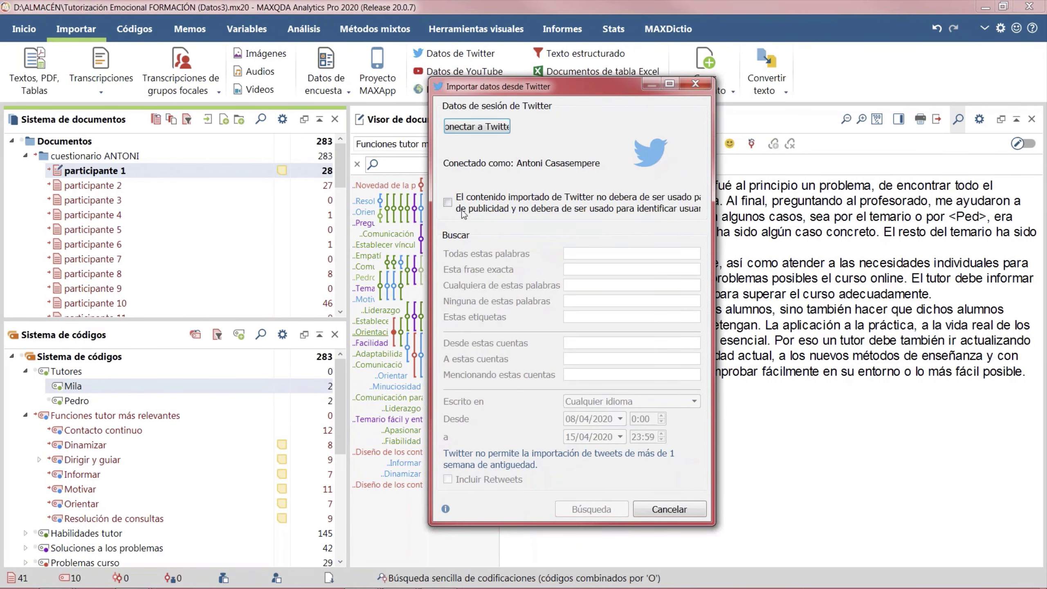
# Step: Accept the Twitter content-use condition and import the tweets containing "alcoi" written in Spanish, including retweets
pyautogui.click(449, 203)
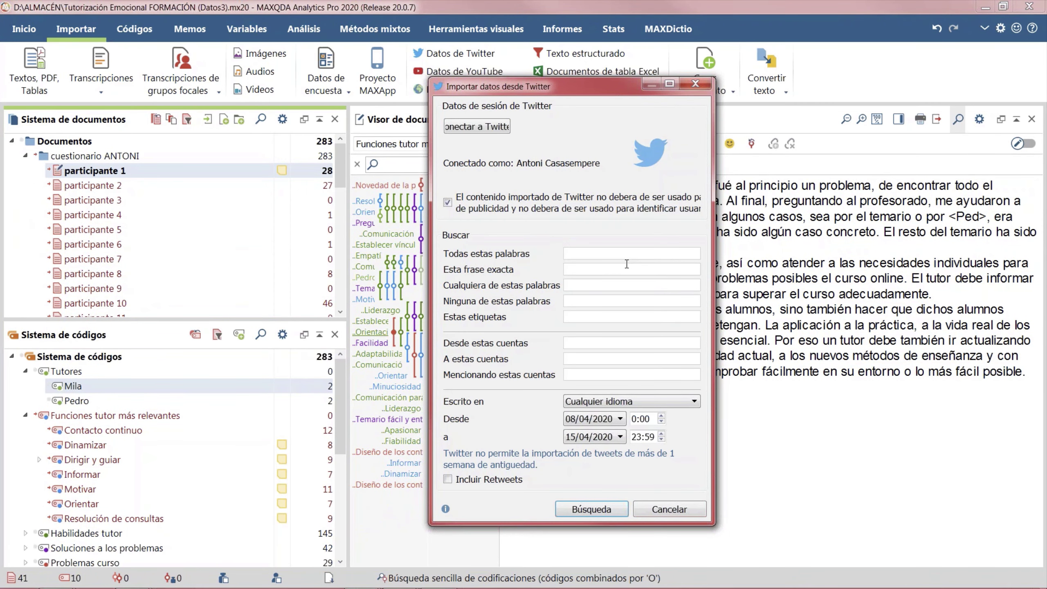
pyautogui.write('alcoi')
pyautogui.click(597, 403)
pyautogui.scroll(-15, 622, 450)
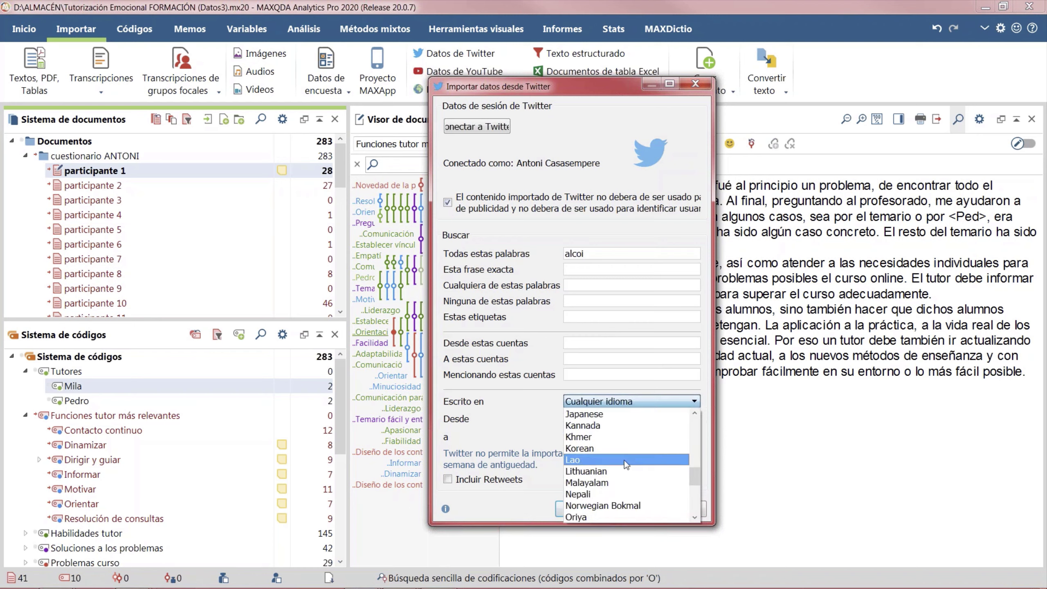
pyautogui.scroll(2, 625, 470)
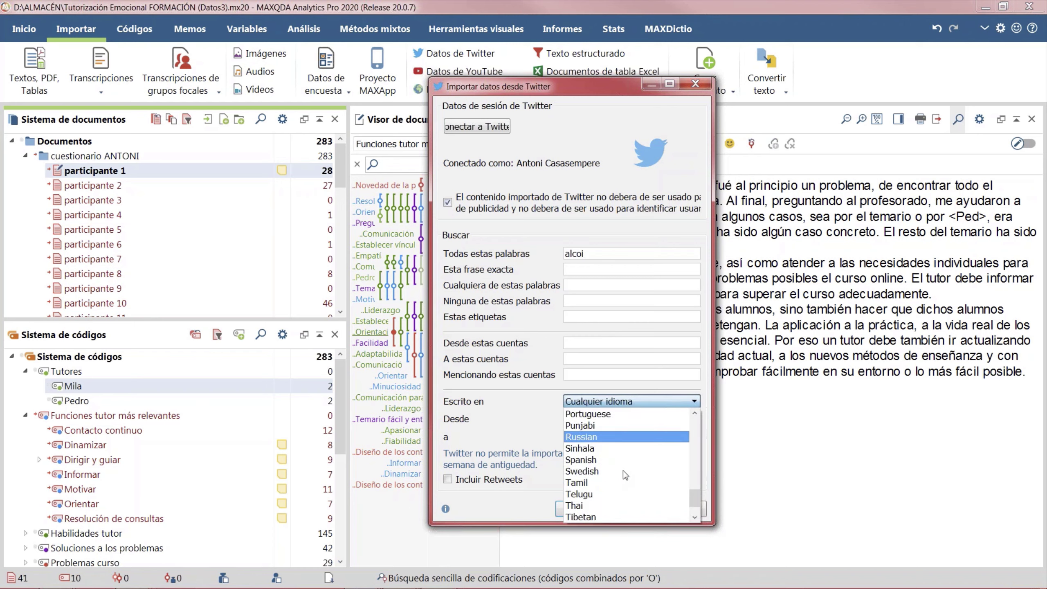
pyautogui.click(615, 461)
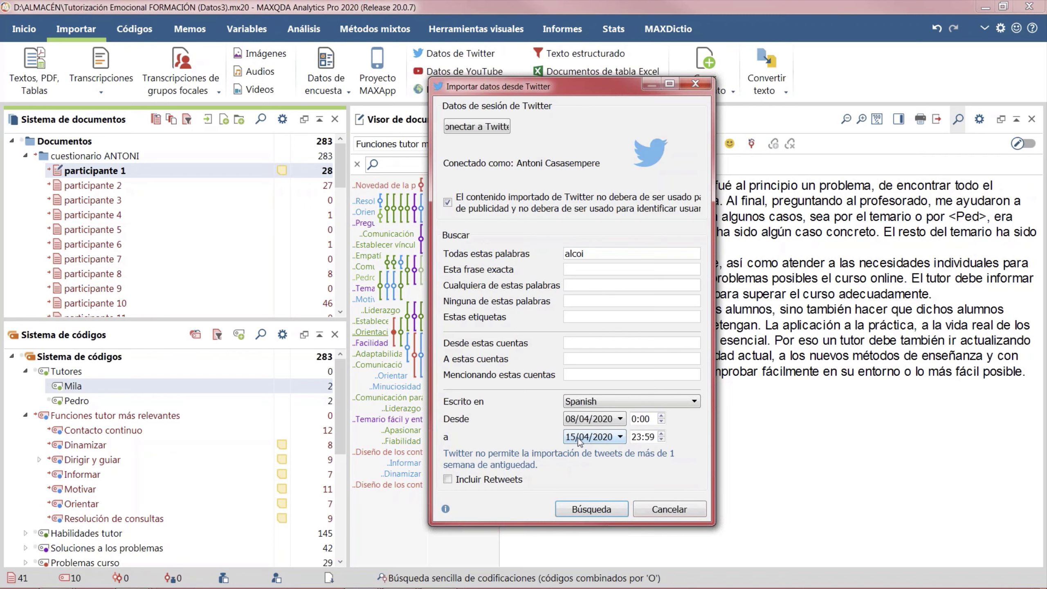
pyautogui.click(488, 481)
pyautogui.click(610, 514)
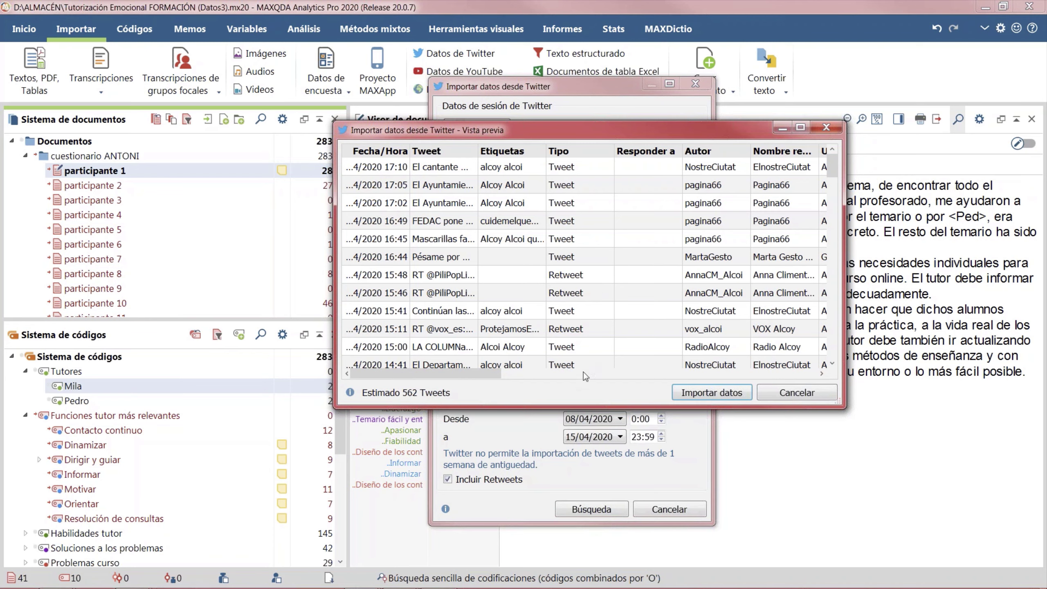
pyautogui.click(719, 396)
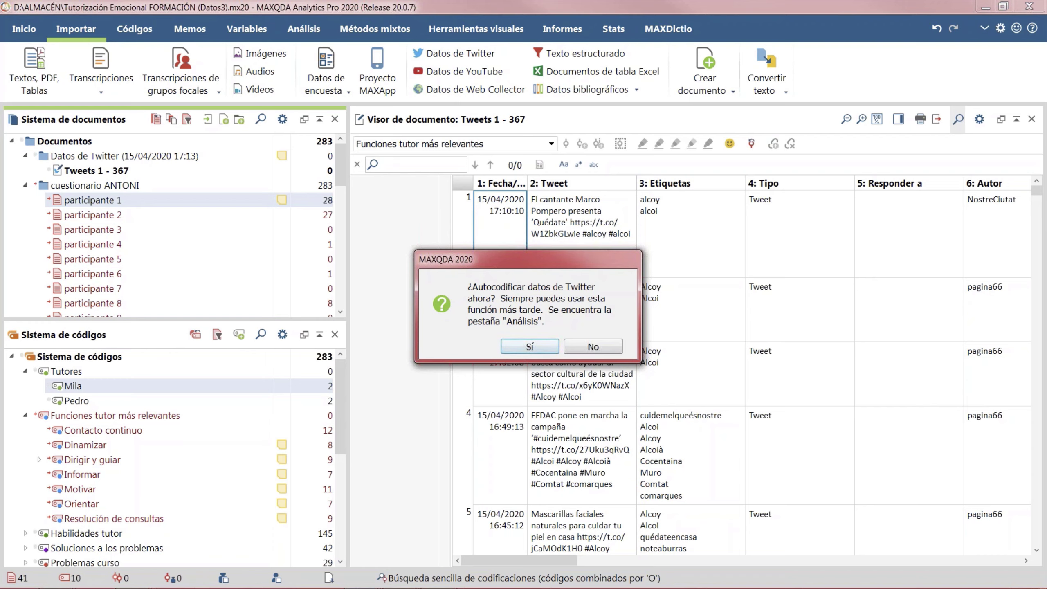
# Step: Start autocoding the imported tweets, widen the hashtag column in the hashtag selection, and choose camilosesto
pyautogui.click(524, 354)
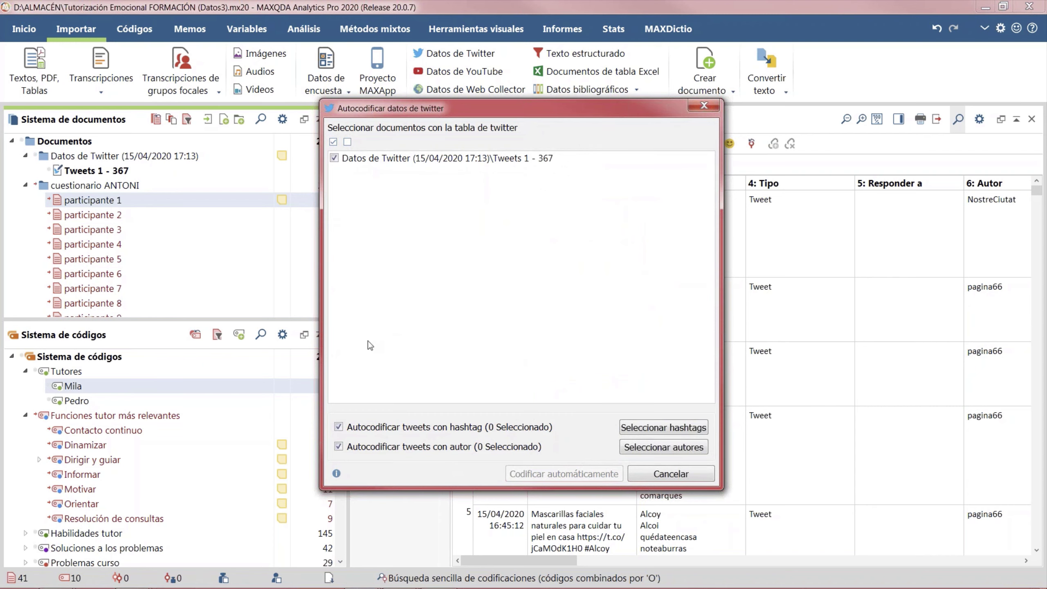
pyautogui.click(660, 429)
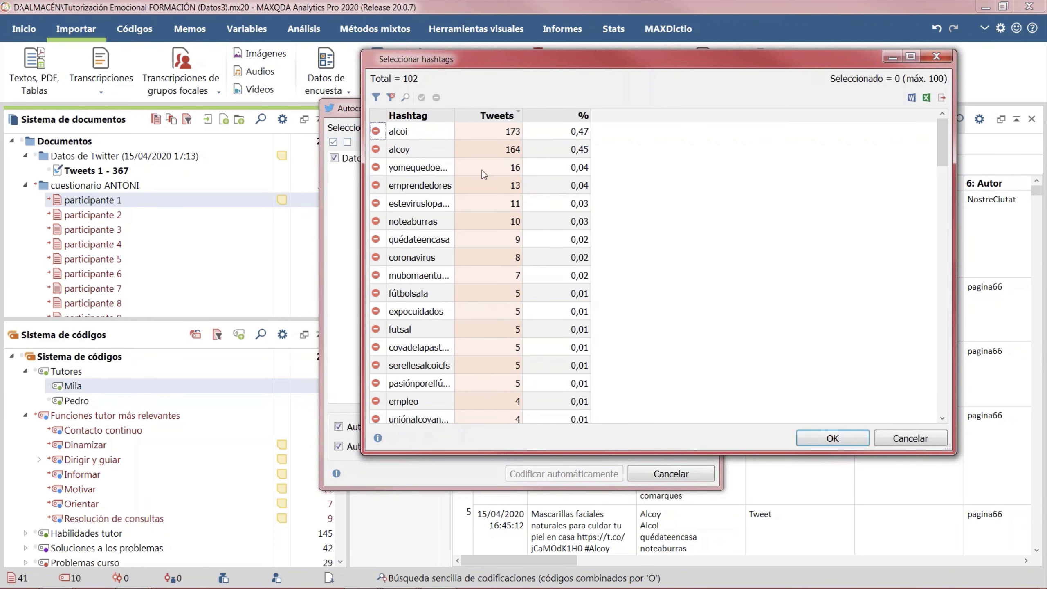
pyautogui.doubleClick(454, 115)
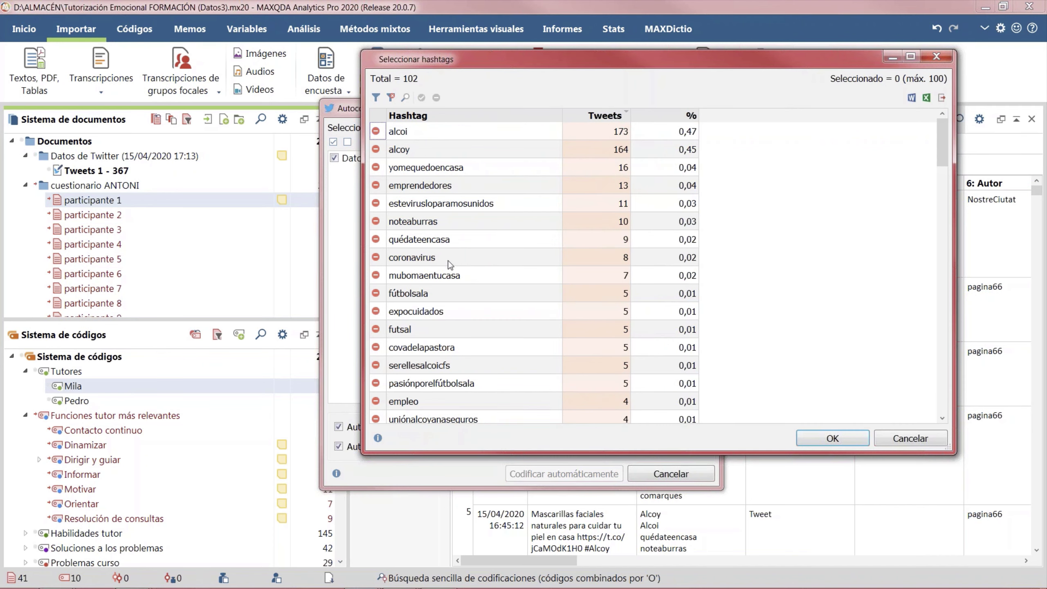
pyautogui.scroll(-2, 456, 386)
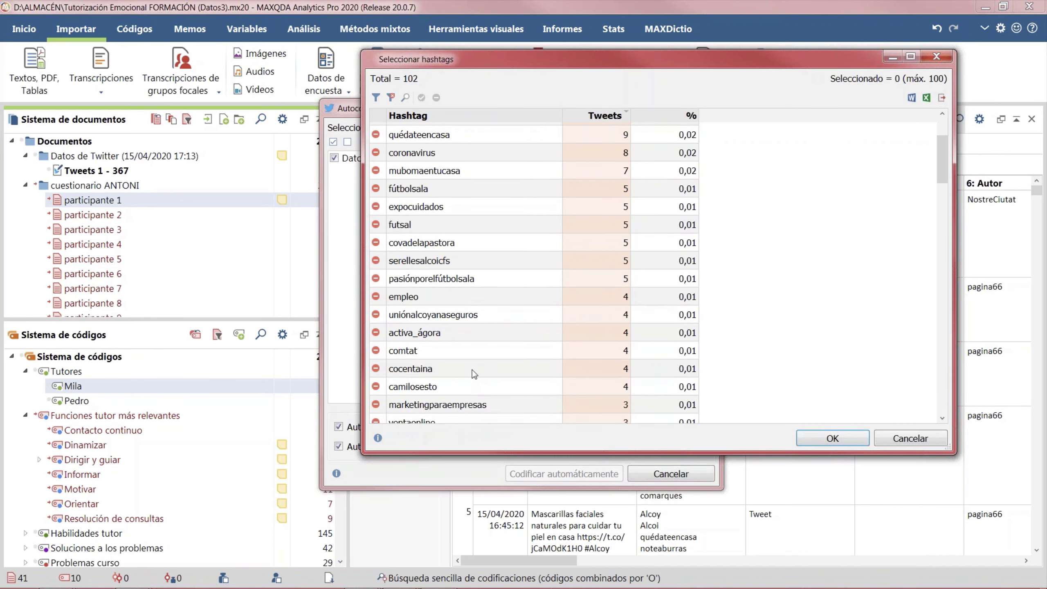
pyautogui.scroll(-1, 471, 366)
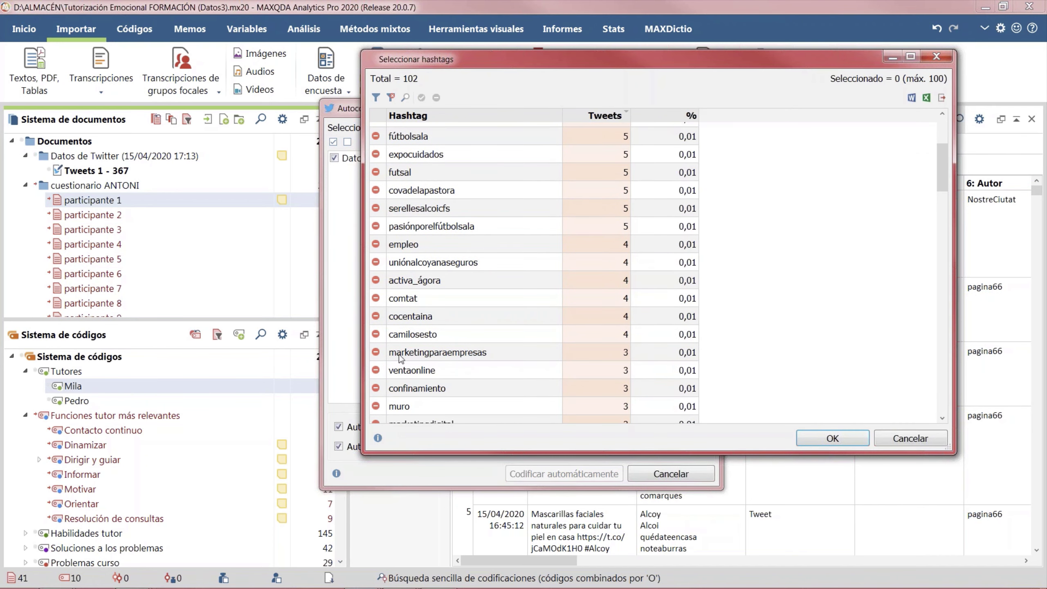
pyautogui.click(375, 334)
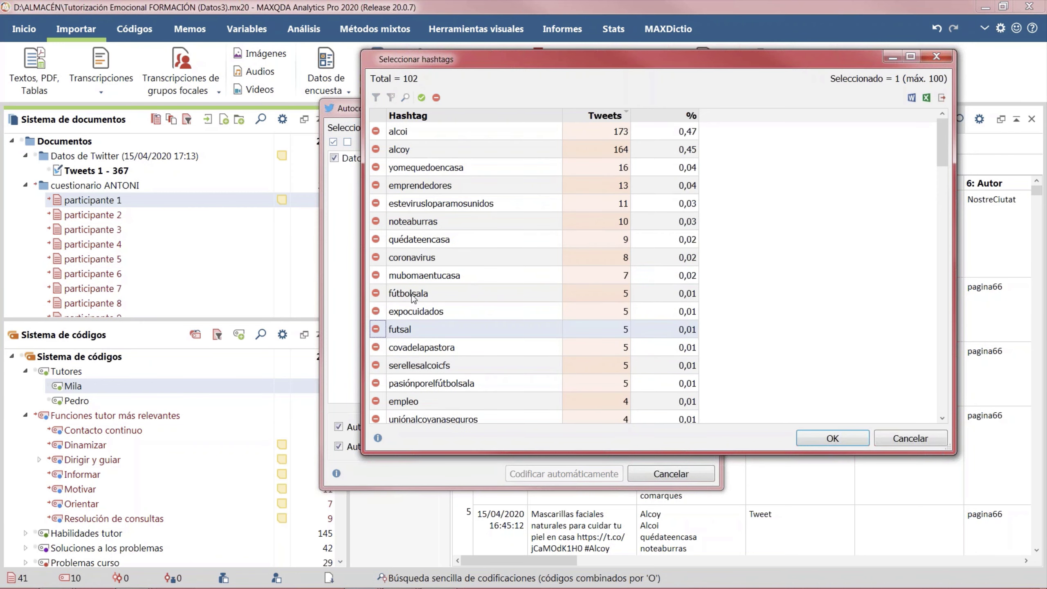
# Step: Add the hashtags emprendedores, redessociales and serellesalcoicfs to the selection and autocode the tweets with them
pyautogui.scroll(-1, 442, 353)
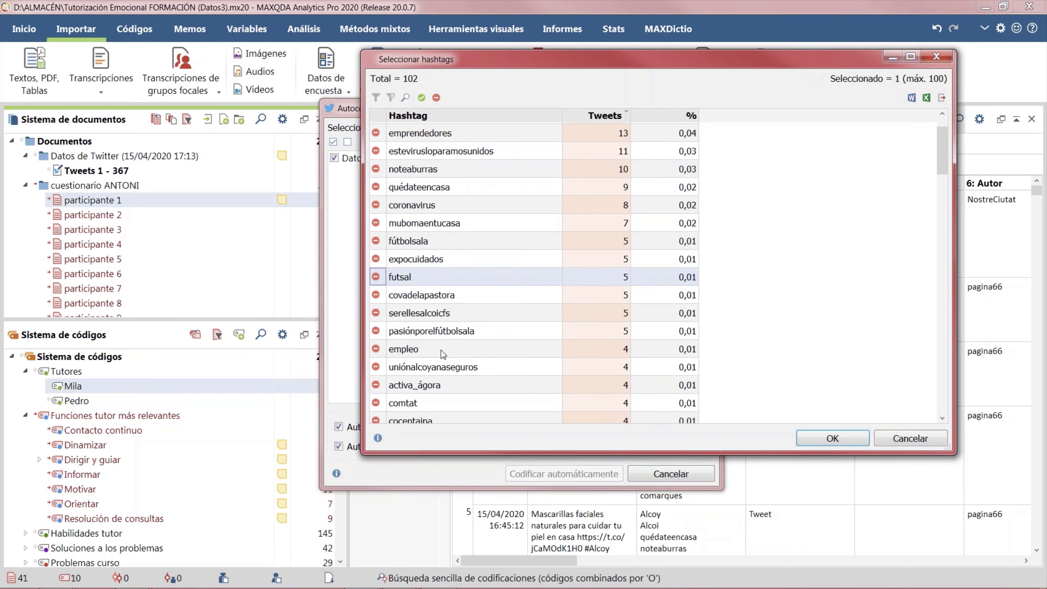
pyautogui.scroll(-1, 442, 353)
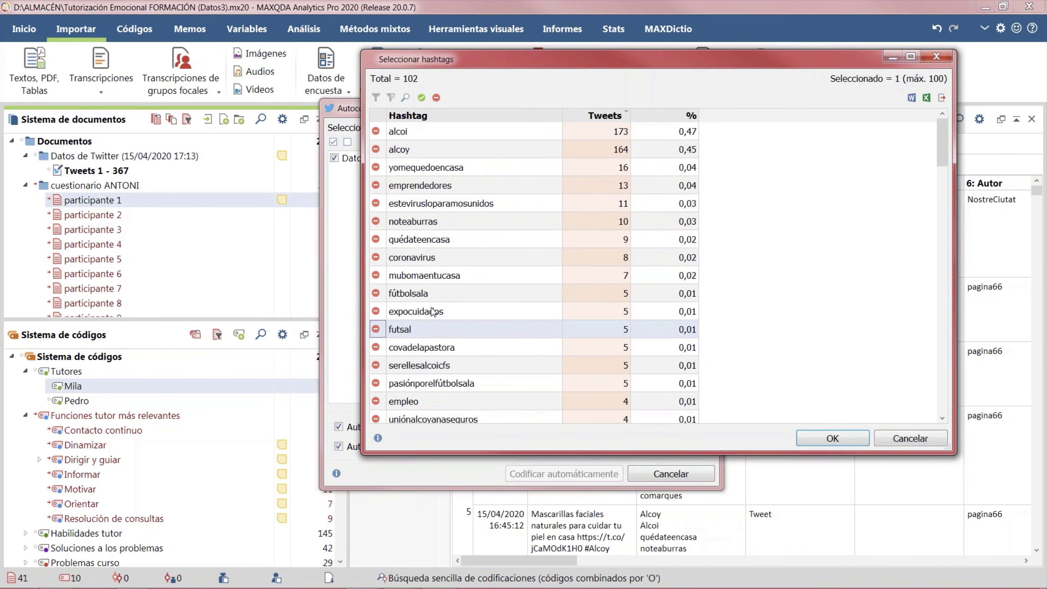
pyautogui.click(381, 186)
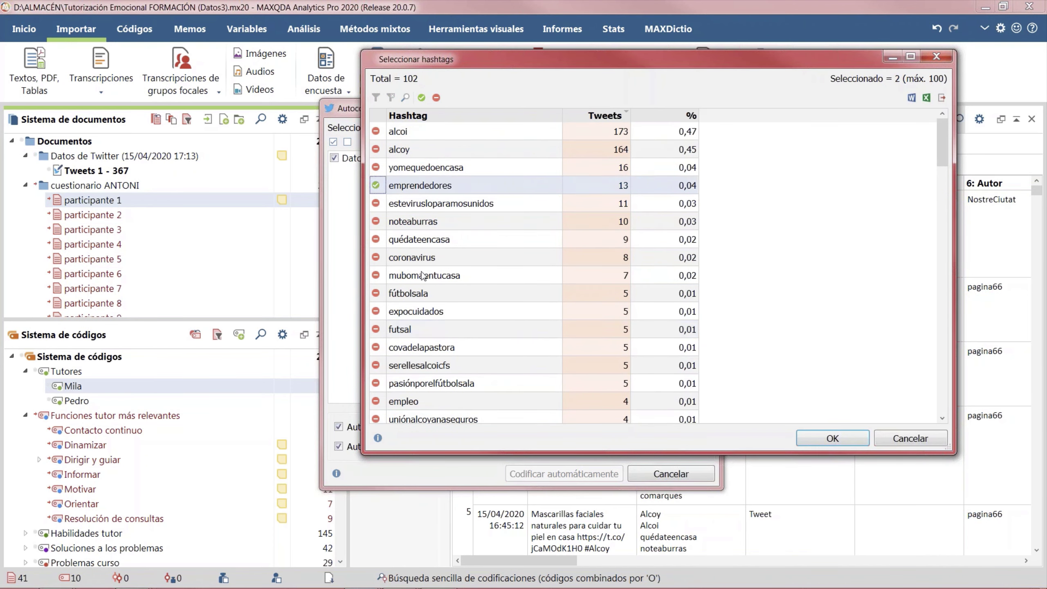
pyautogui.scroll(-1, 457, 328)
pyautogui.scroll(-3, 459, 331)
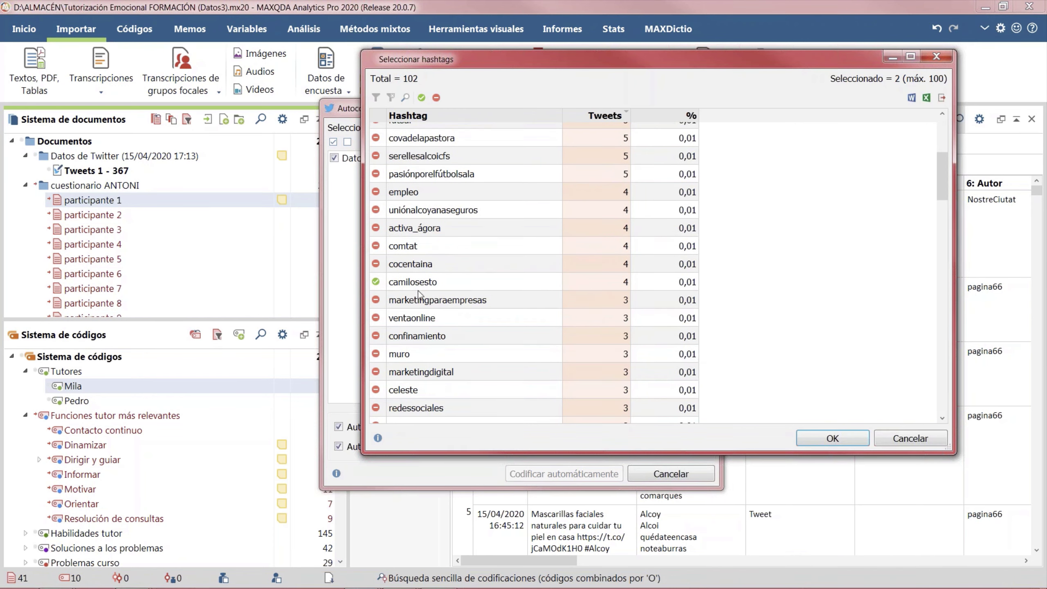
pyautogui.scroll(-1, 423, 330)
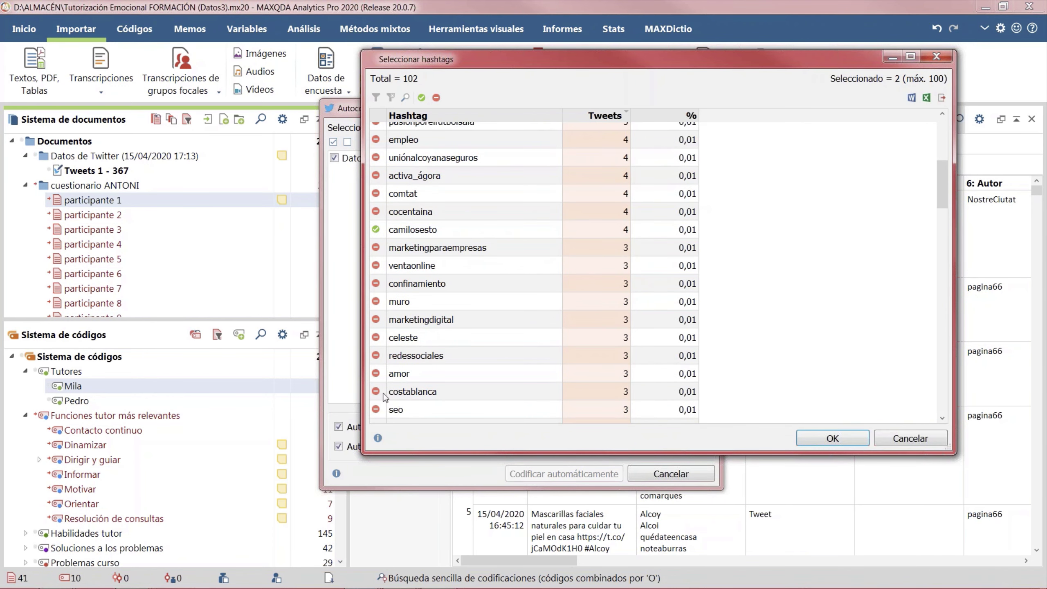
pyautogui.click(376, 356)
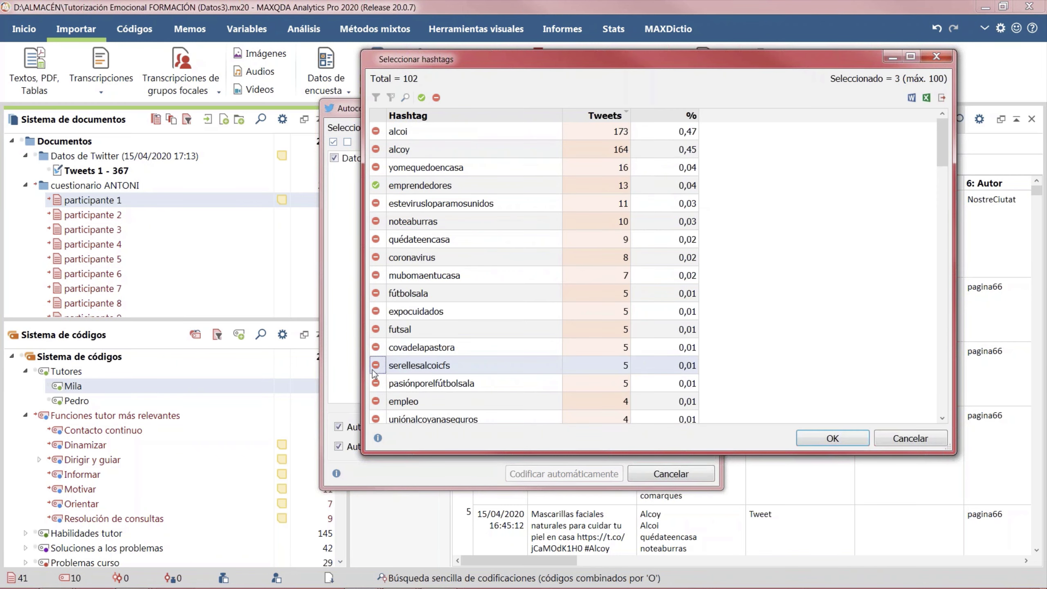
pyautogui.click(375, 365)
pyautogui.click(806, 438)
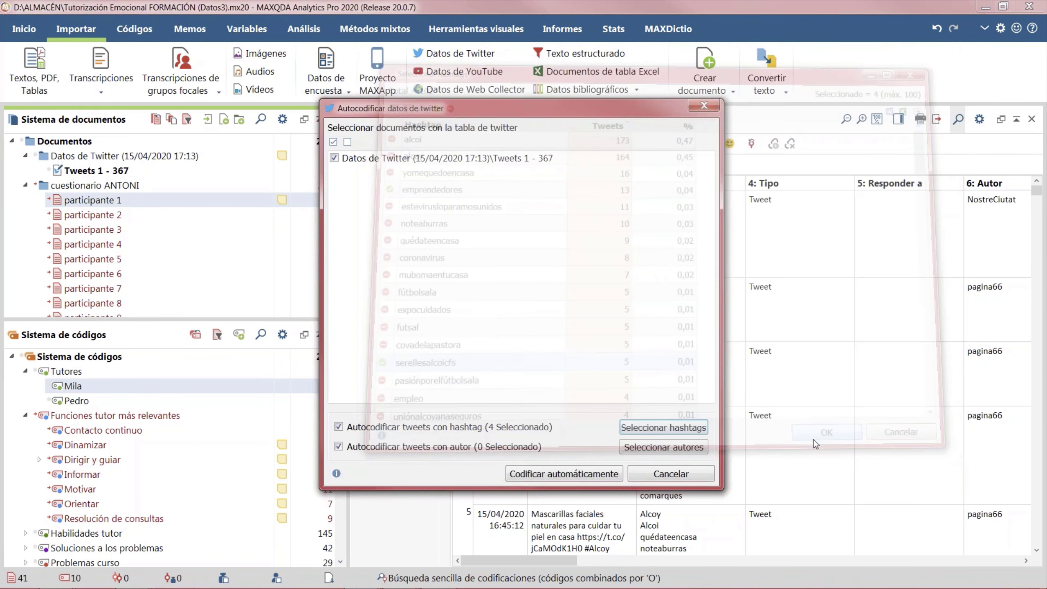
pyautogui.click(571, 476)
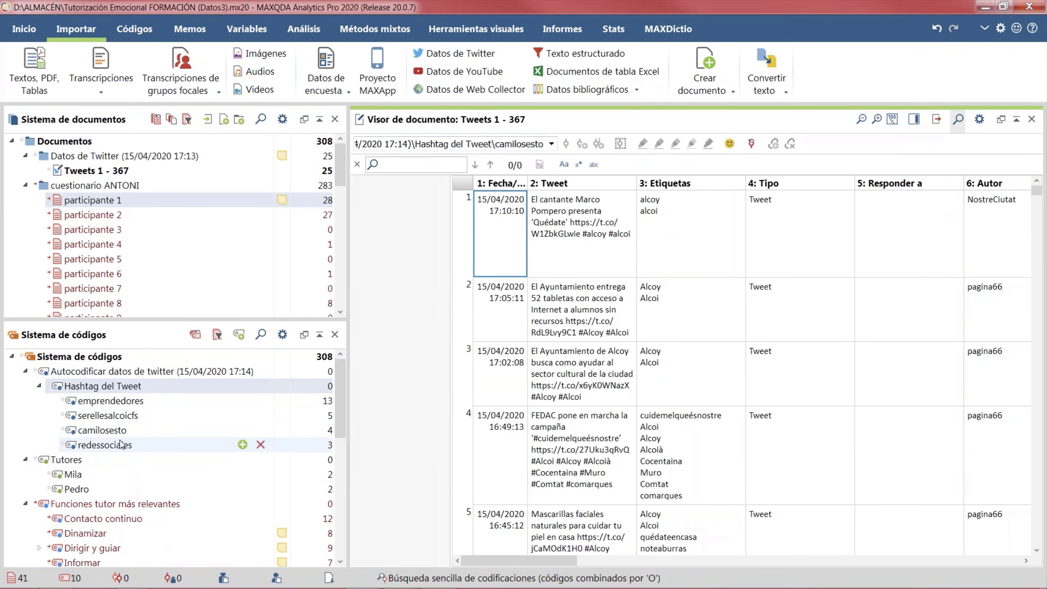
# Step: Colour the emprendedores code red and the serellesalcoicfs code green in the code system
pyautogui.click(100, 402)
pyautogui.rightClick(100, 402)
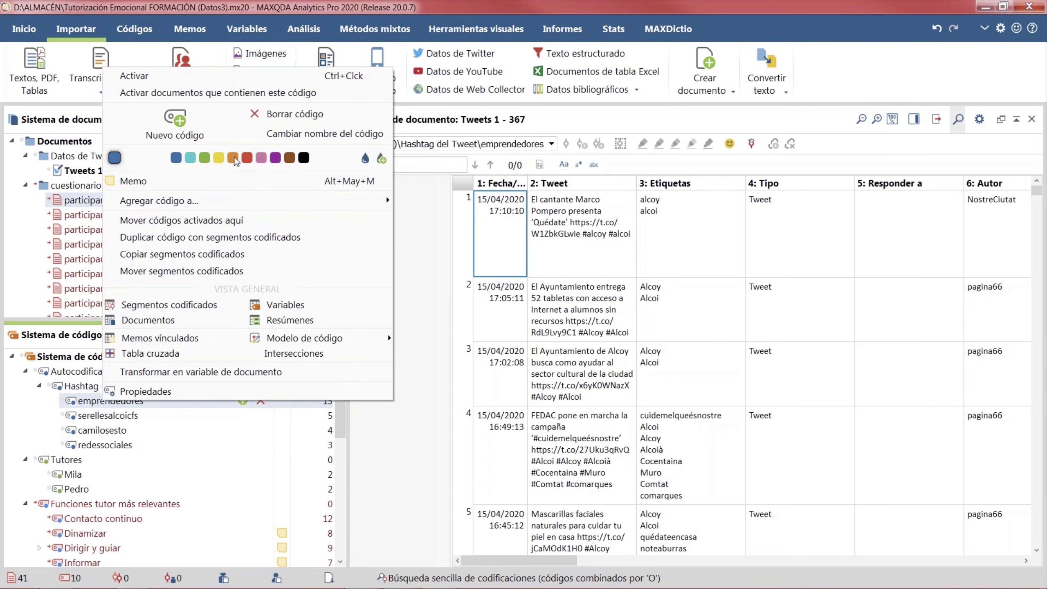
pyautogui.press('Escape')
pyautogui.rightClick(97, 415)
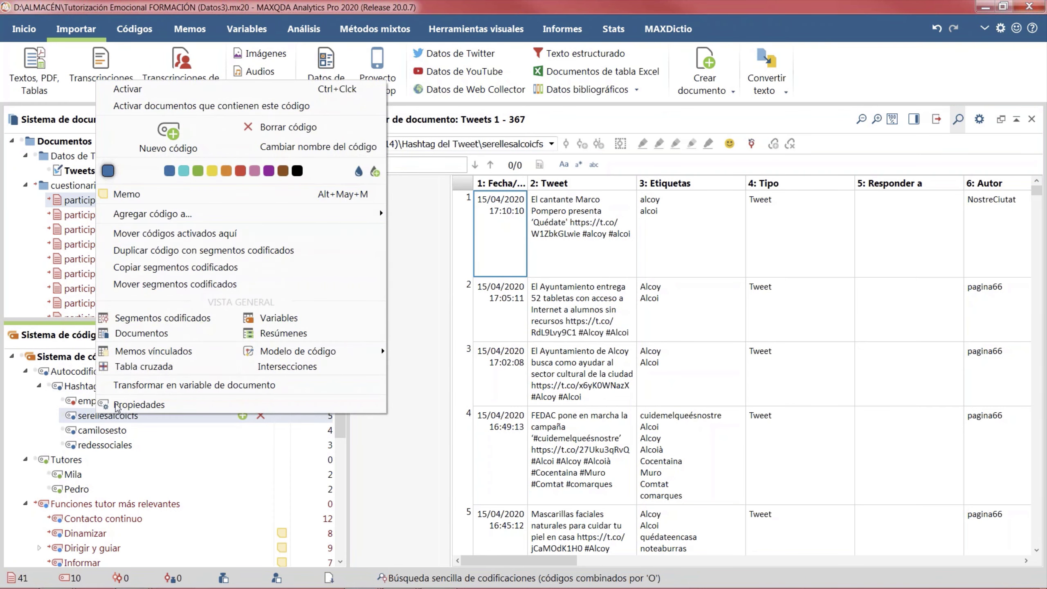
pyautogui.click(198, 171)
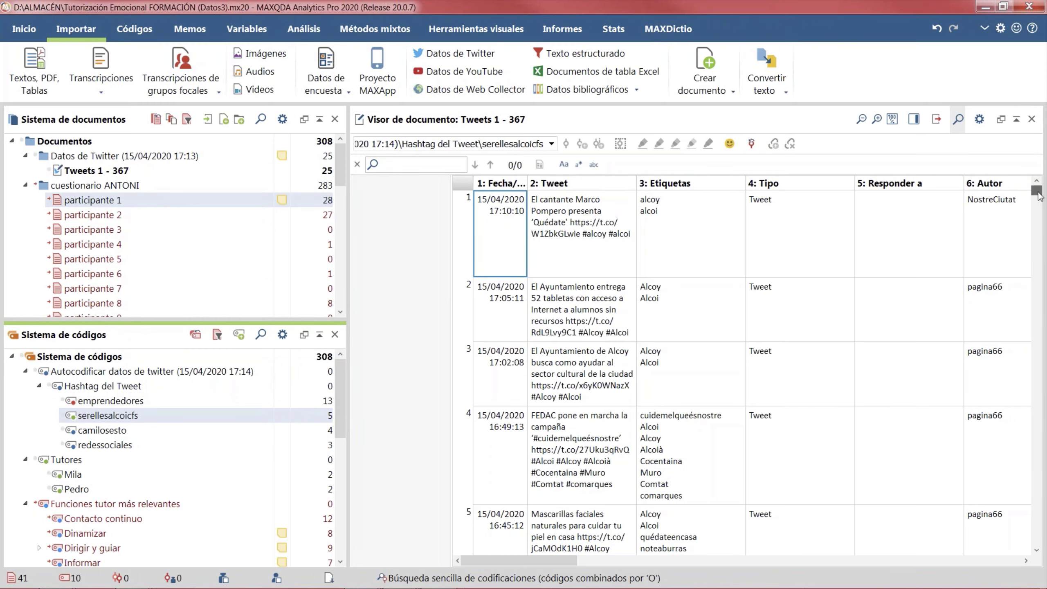
# Step: Find tweet 90 in the imported tweets table and highlight its segment coded with emprendedores
pyautogui.moveTo(1038, 194)
pyautogui.mouseDown()
pyautogui.moveTo(1038, 211)
pyautogui.moveTo(1038, 191)
pyautogui.mouseUp()
pyautogui.moveTo(566, 557); pyautogui.dragTo(398, 557)
pyautogui.moveTo(1037, 193); pyautogui.dragTo(1036, 272)
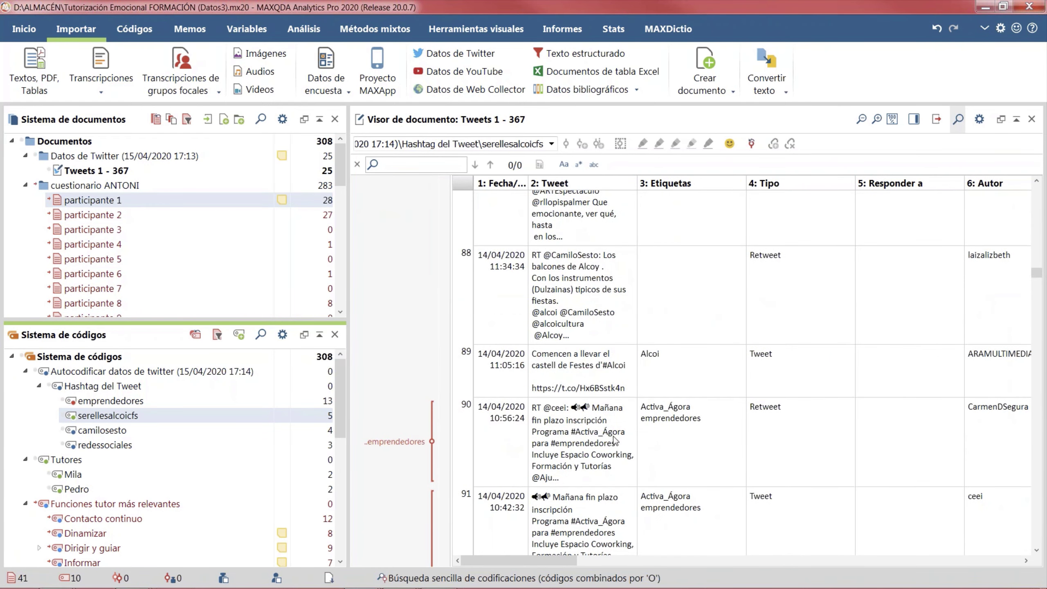
pyautogui.click(405, 443)
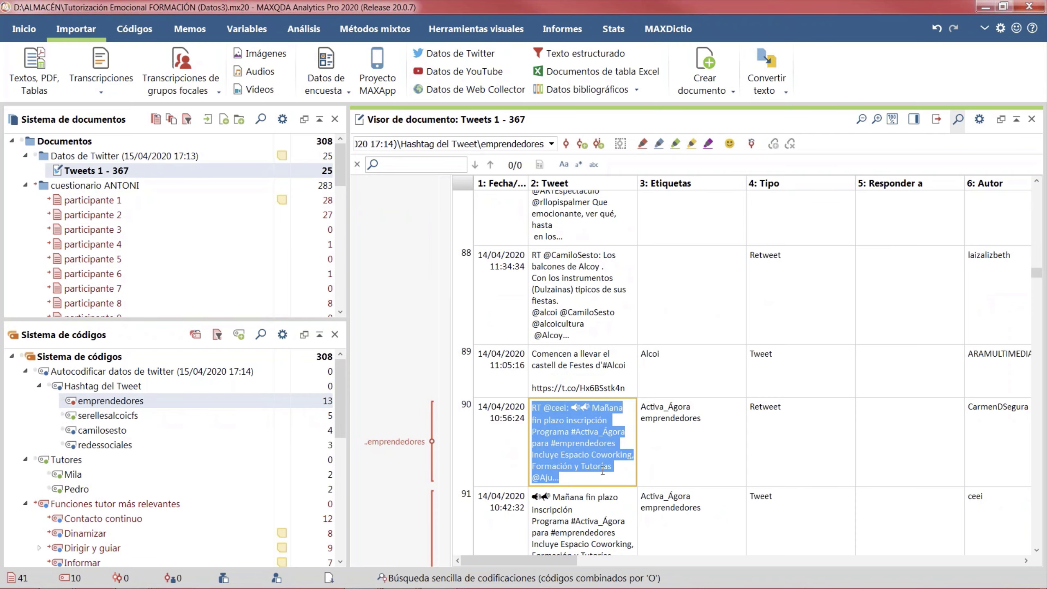
# Step: Select the passage from "Programa" to "Espacio" in tweet 90, view the coding options for it, and dismiss them
pyautogui.doubleClick(574, 454)
pyautogui.click(544, 425)
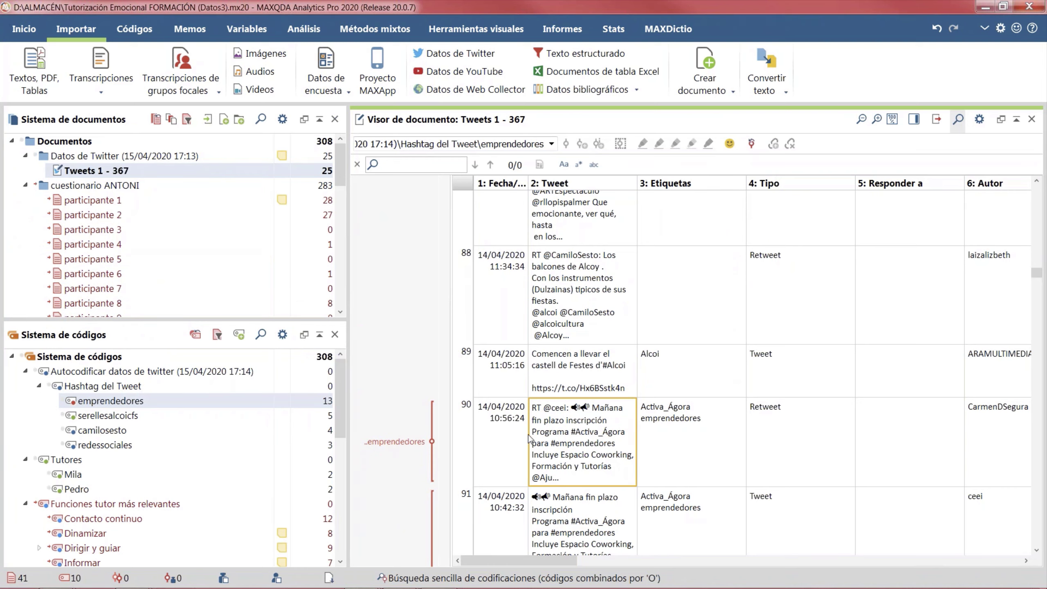
pyautogui.doubleClick(535, 430)
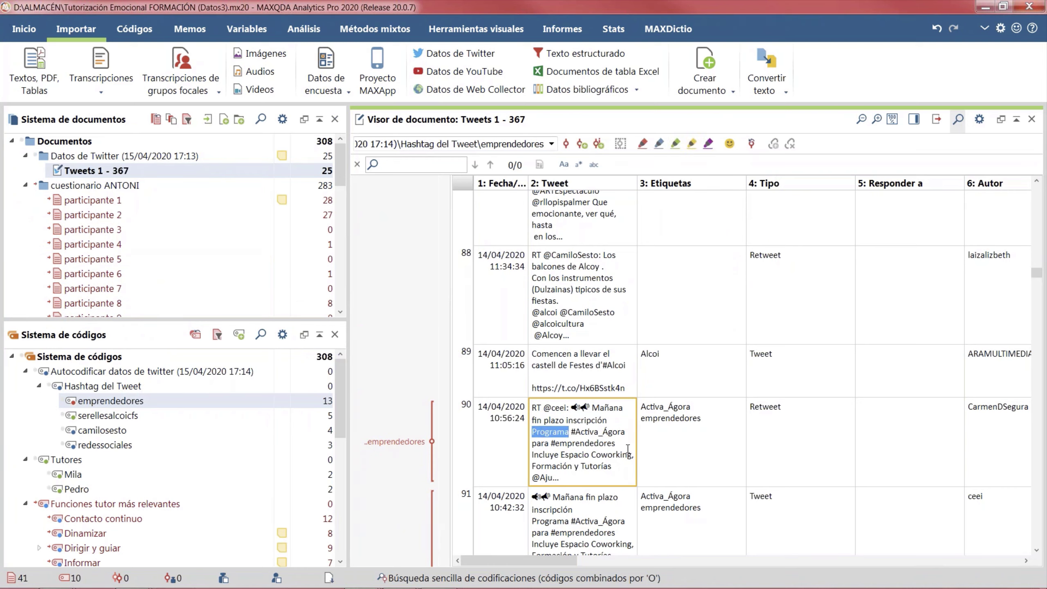
pyautogui.click(580, 436)
pyautogui.moveTo(534, 432); pyautogui.dragTo(610, 444)
pyautogui.click(606, 442)
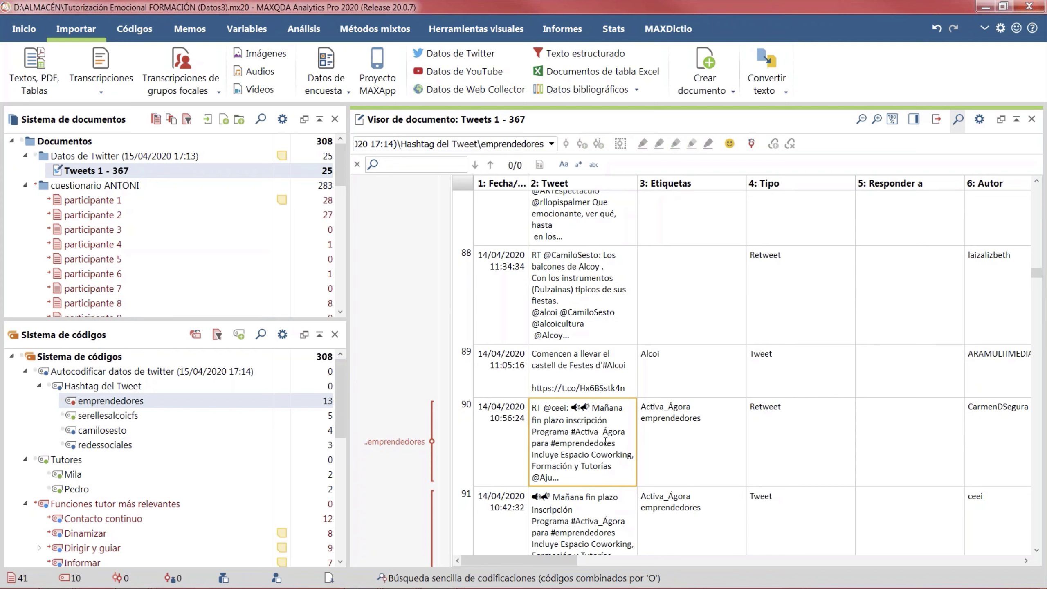
pyautogui.doubleClick(535, 432)
pyautogui.moveTo(584, 443); pyautogui.dragTo(593, 455)
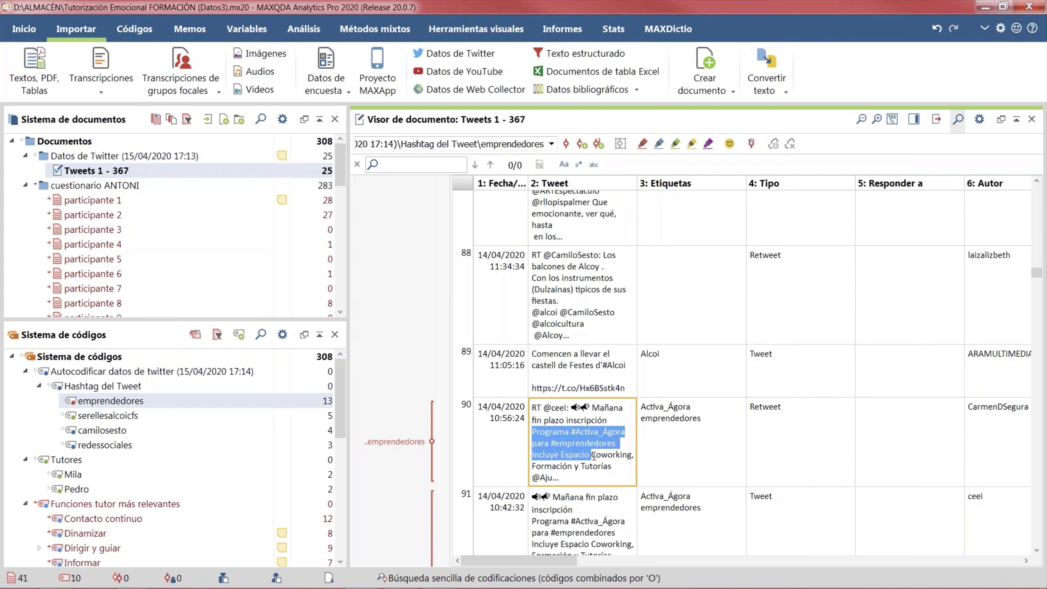
pyautogui.rightClick(588, 454)
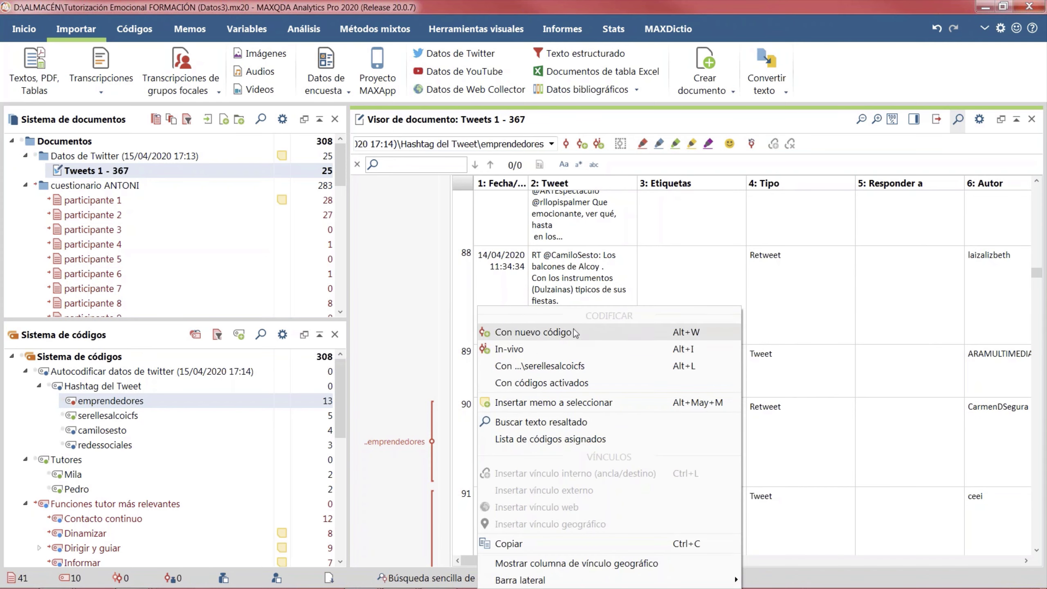
pyautogui.click(594, 302)
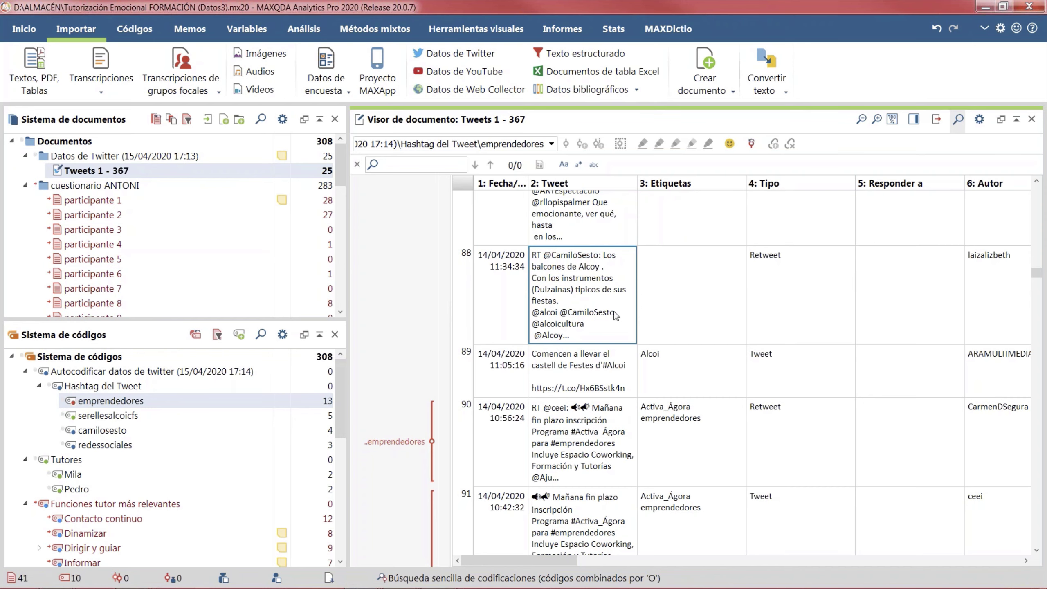
pyautogui.scroll(-3, 589, 365)
pyautogui.scroll(-2, 587, 363)
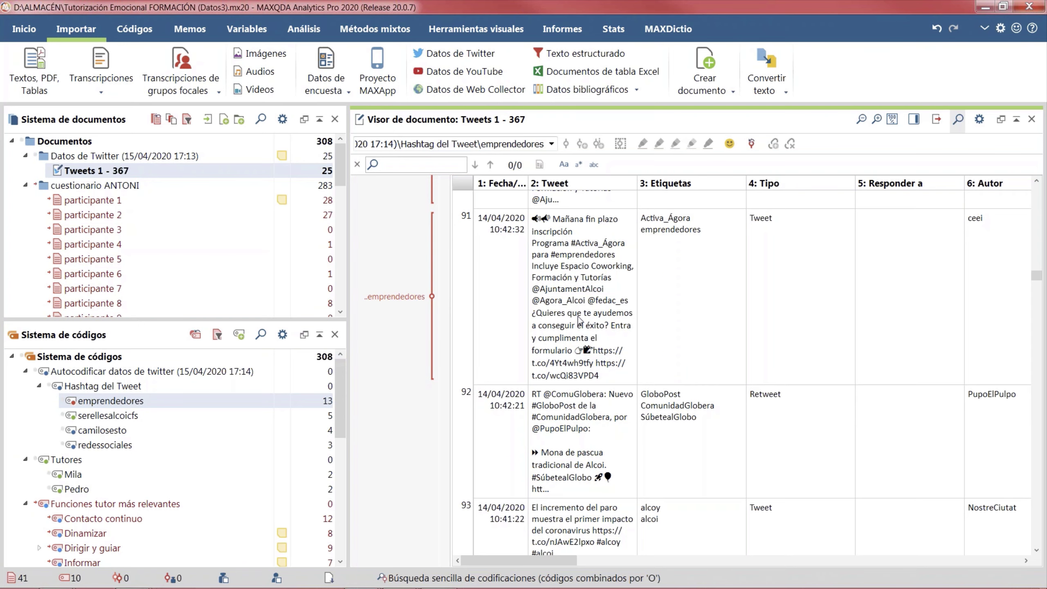
pyautogui.scroll(-2, 588, 305)
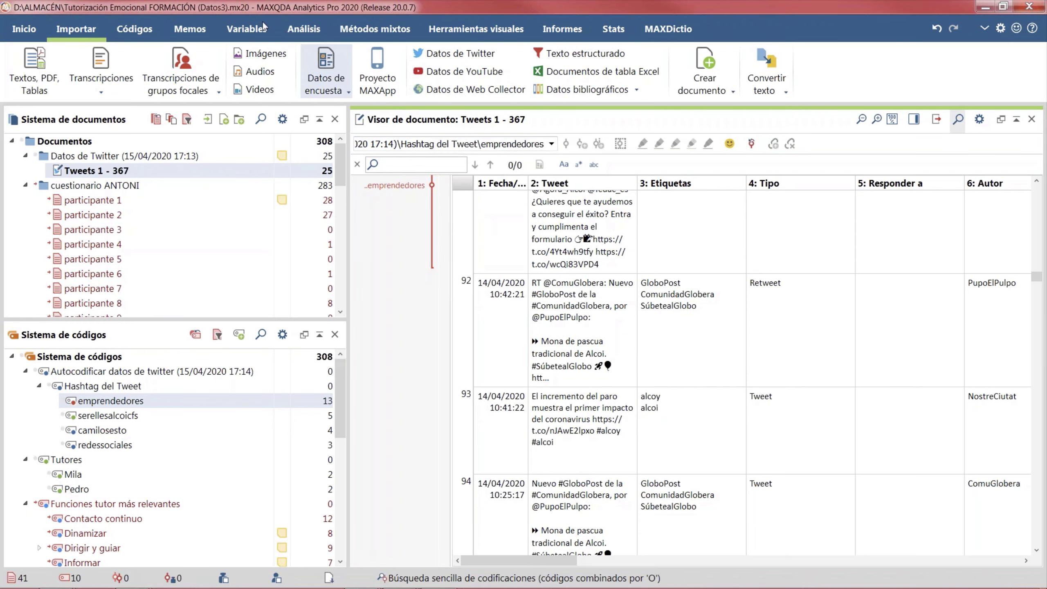
pyautogui.click(300, 30)
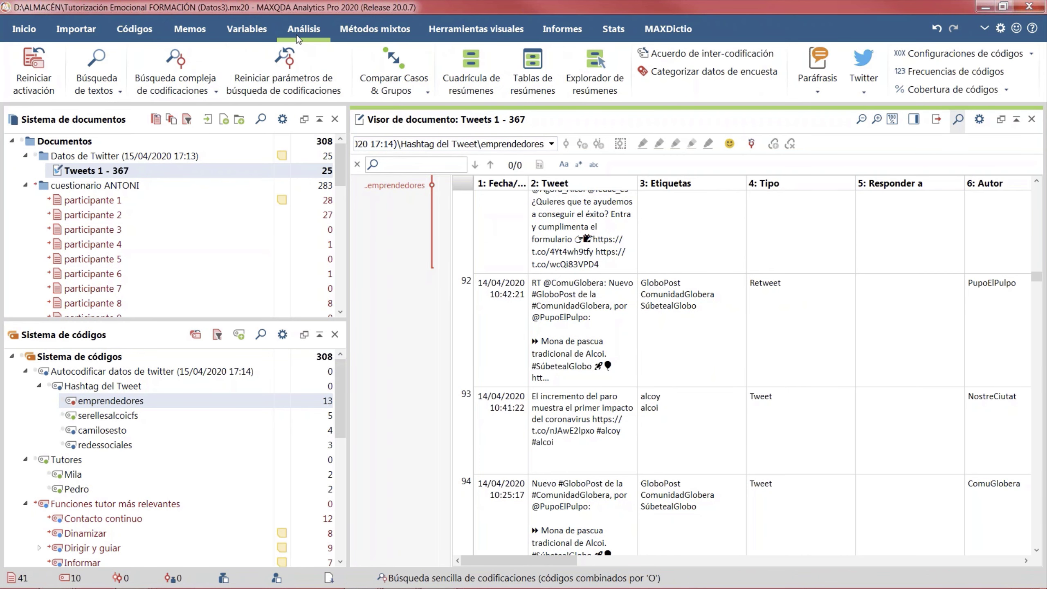
pyautogui.click(40, 38)
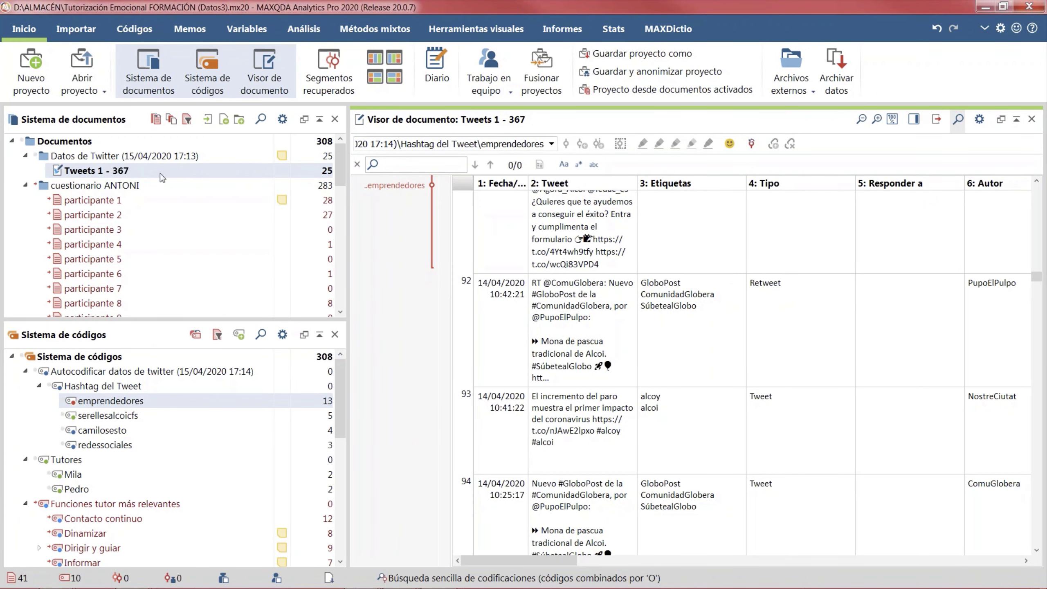
# Step: Run the Twitter analysis on the Tweets 1 - 367 document
pyautogui.moveTo(281, 156)
pyautogui.click(322, 32)
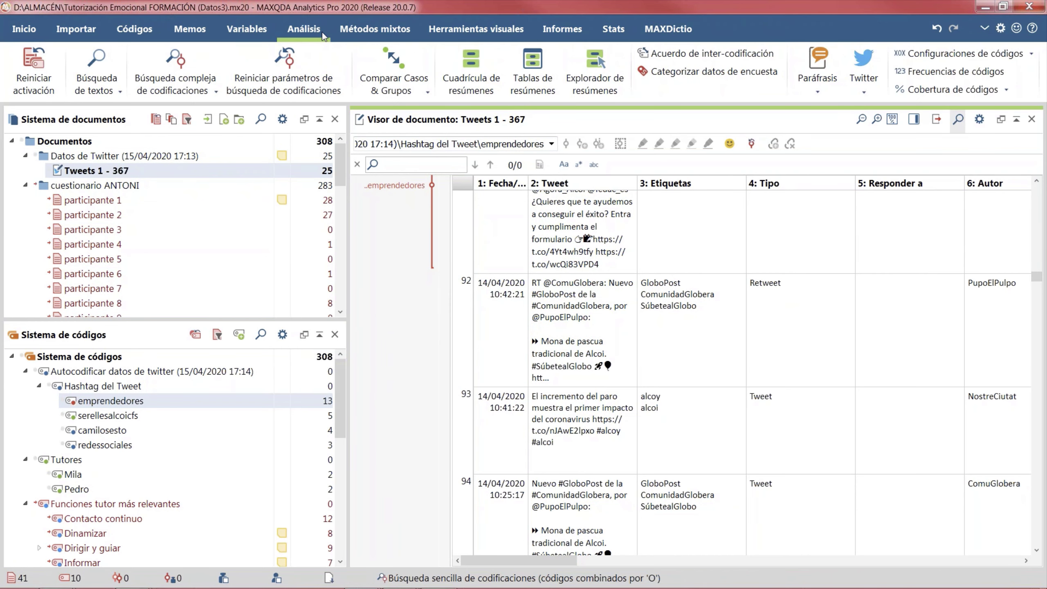
pyautogui.click(858, 96)
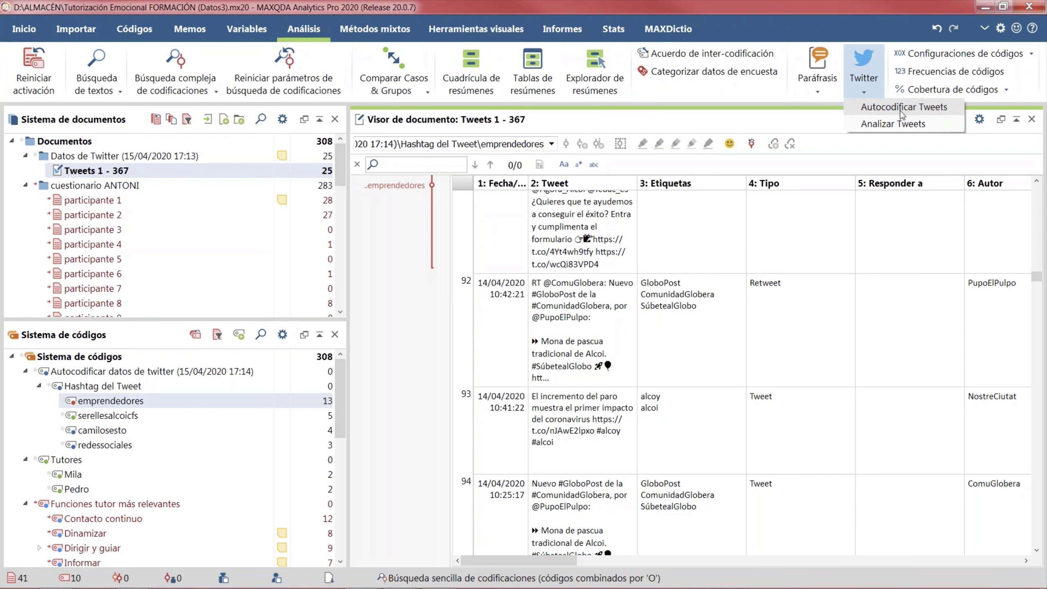
pyautogui.click(891, 123)
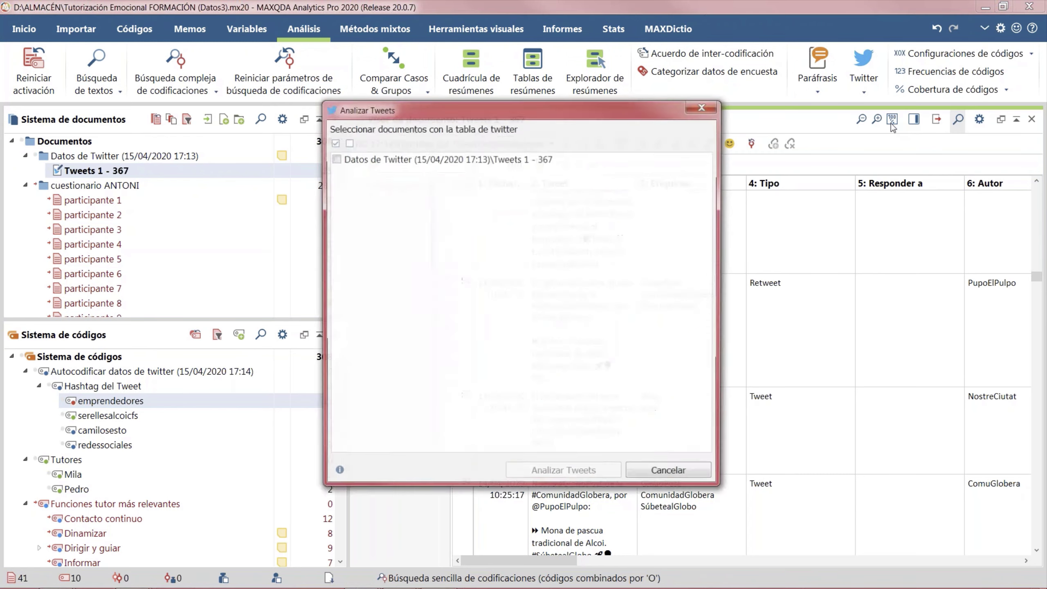
pyautogui.click(334, 158)
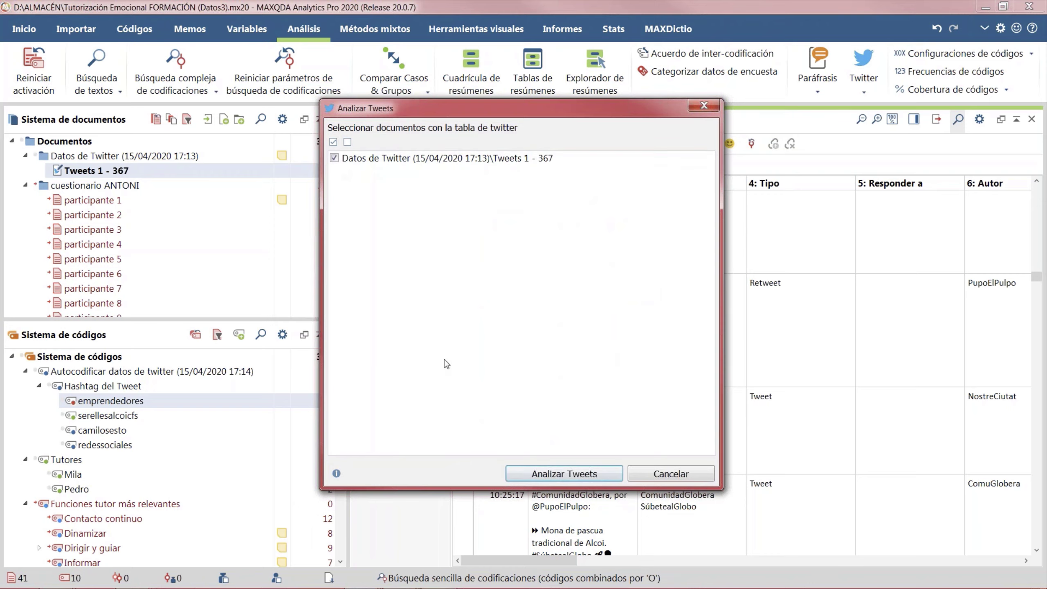
pyautogui.click(554, 475)
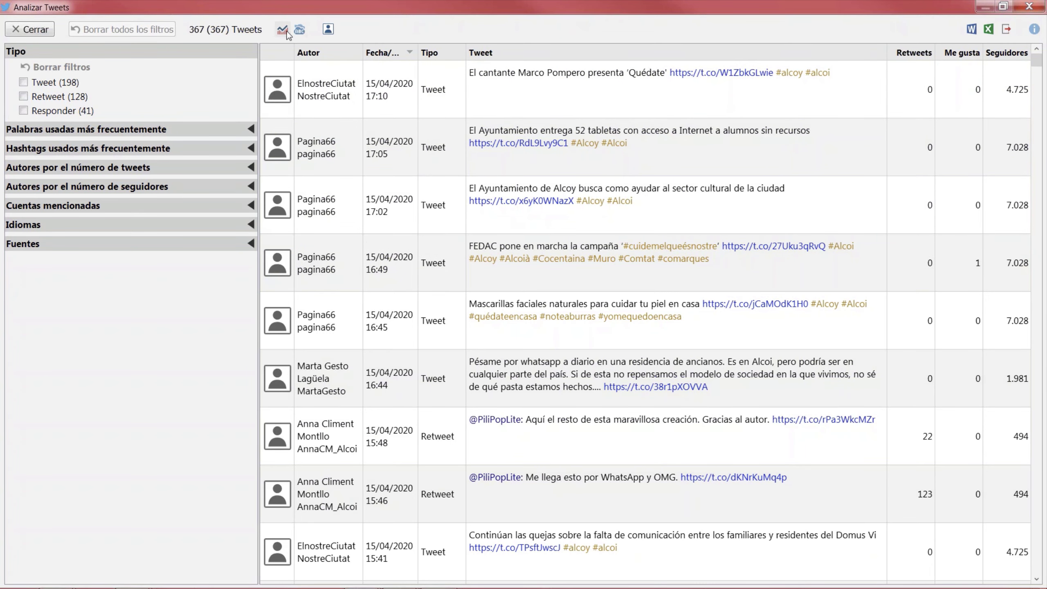
# Step: Create a word cloud of the tweets and add "de", "la" and "el" to its exclusion list
pyautogui.click(300, 30)
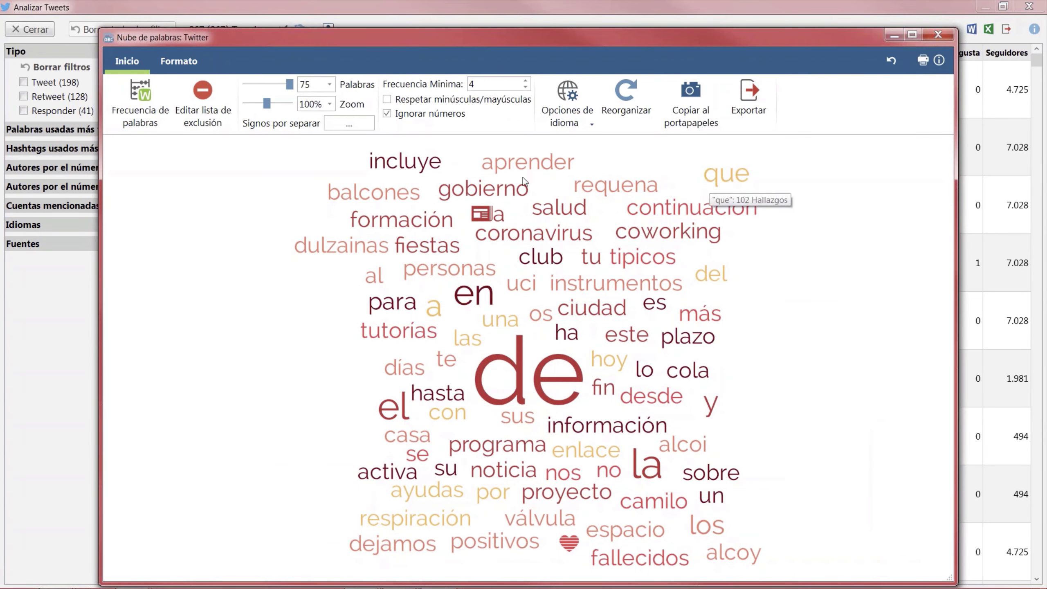
pyautogui.rightClick(518, 371)
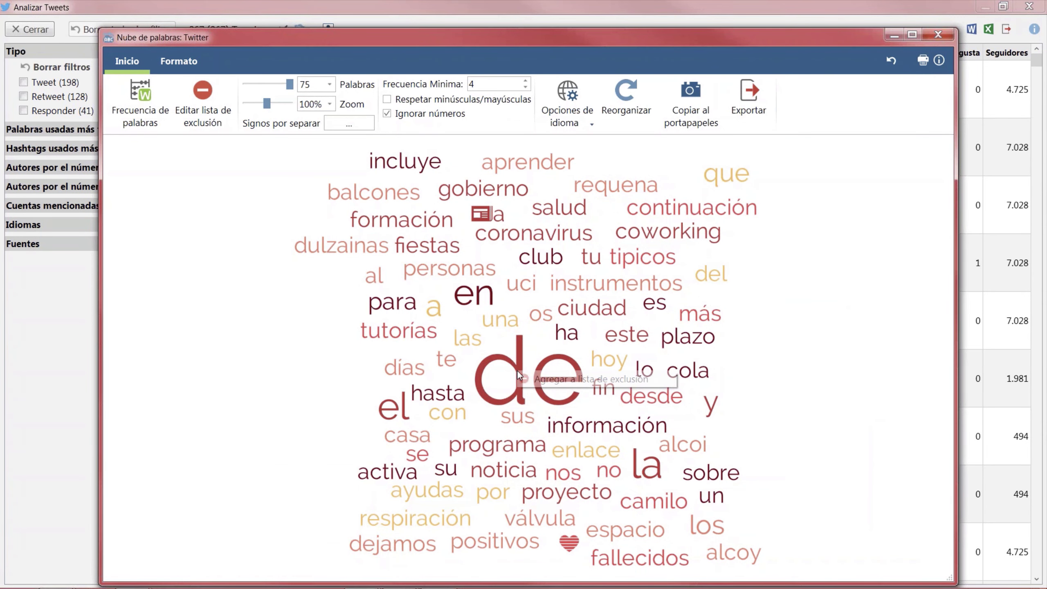
pyautogui.click(581, 382)
pyautogui.rightClick(647, 471)
pyautogui.click(668, 474)
pyautogui.rightClick(382, 412)
pyautogui.click(396, 417)
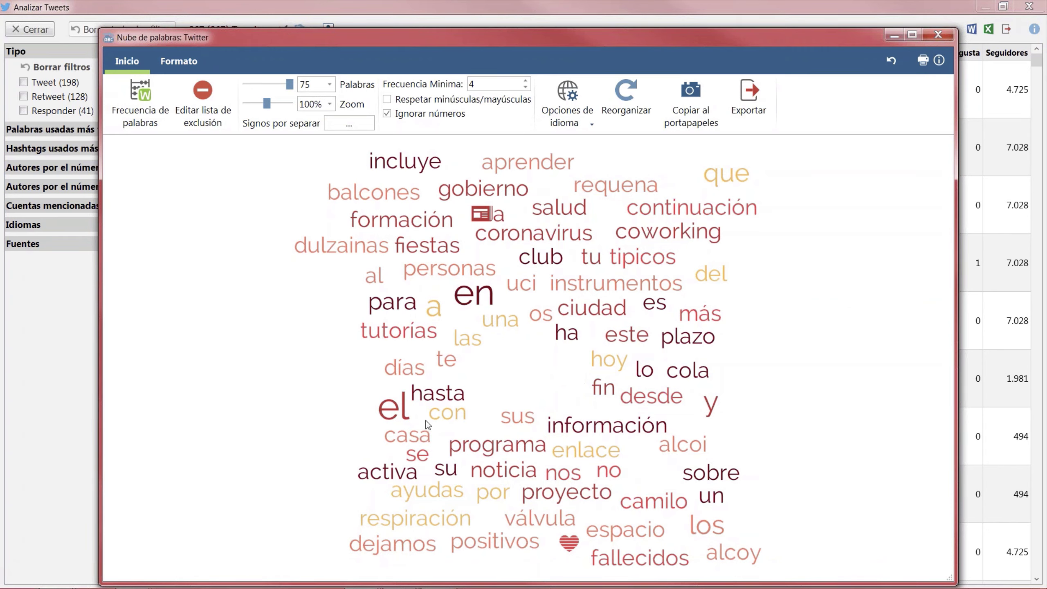
# Step: Set the word cloud's minimum frequency to 2 and close the word cloud
pyautogui.click(525, 87)
pyautogui.click(525, 87)
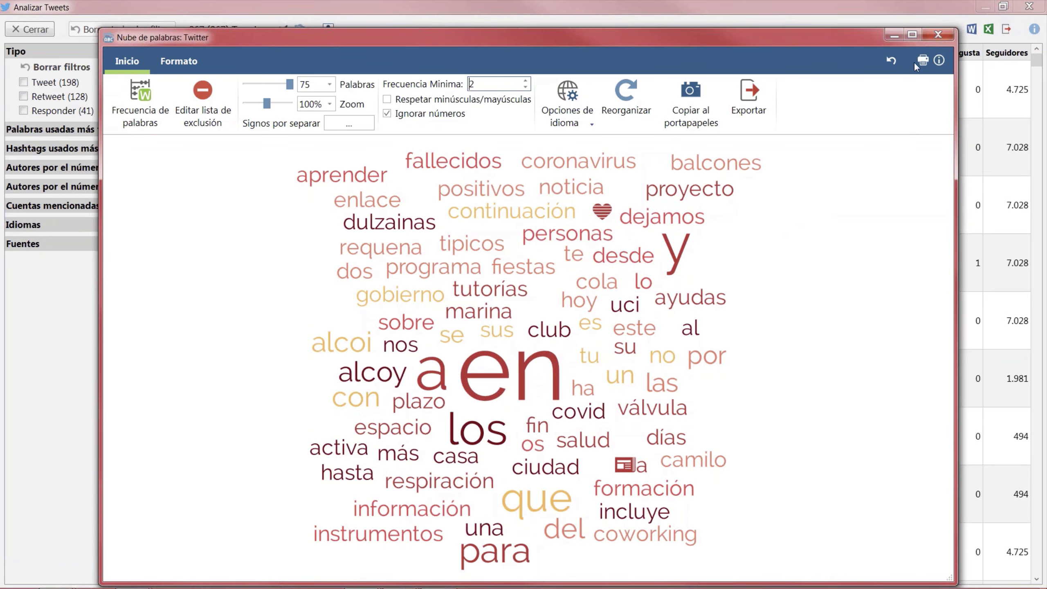
pyautogui.click(941, 36)
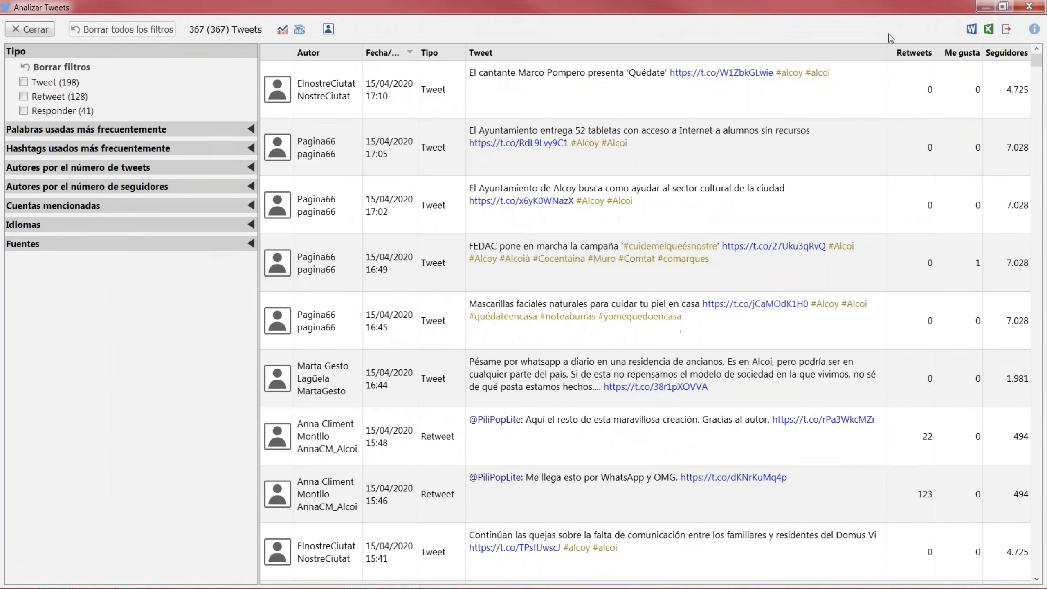
# Step: Open the tweet statistics charts on the day of the week and enlarge the chart window
pyautogui.click(284, 32)
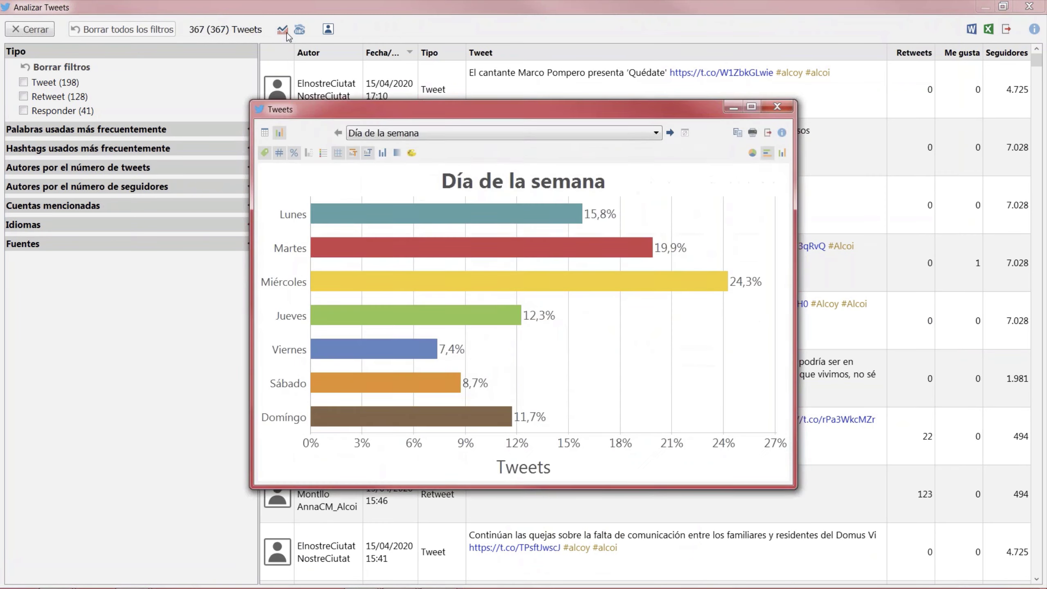
pyautogui.moveTo(429, 115); pyautogui.dragTo(334, 46)
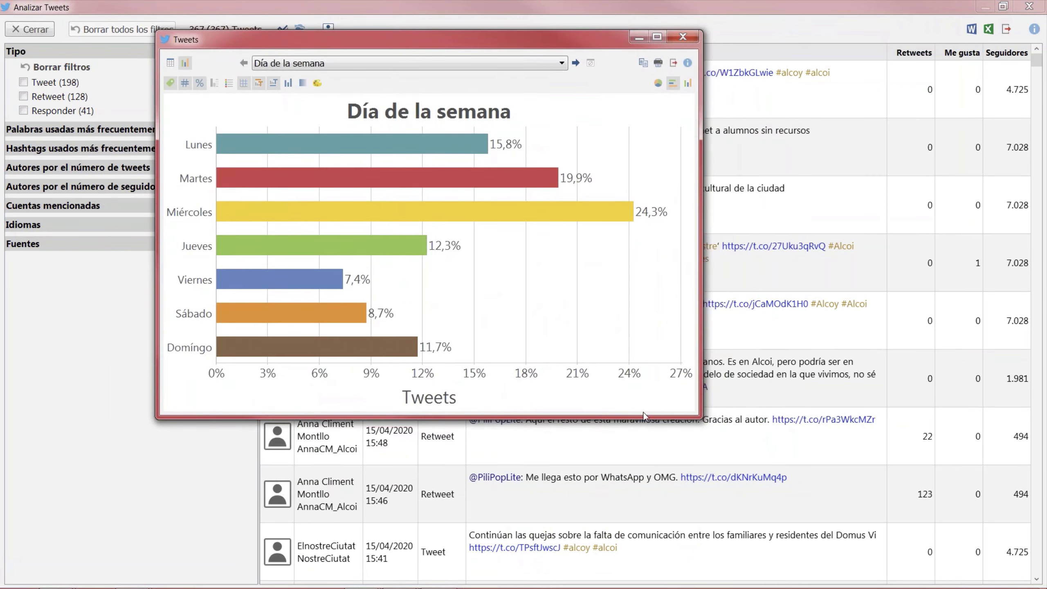
pyautogui.moveTo(701, 418); pyautogui.dragTo(897, 527)
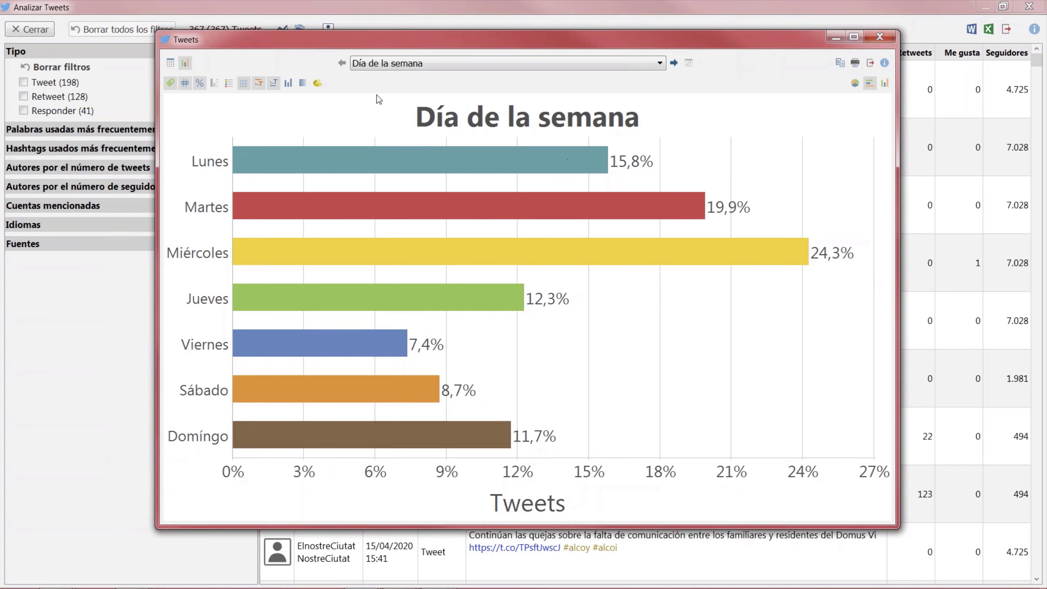
# Step: Review the charts by hour, type, most frequent words, most frequent hashtags and case-sensitive hashtags, and close the chart window
pyautogui.click(674, 64)
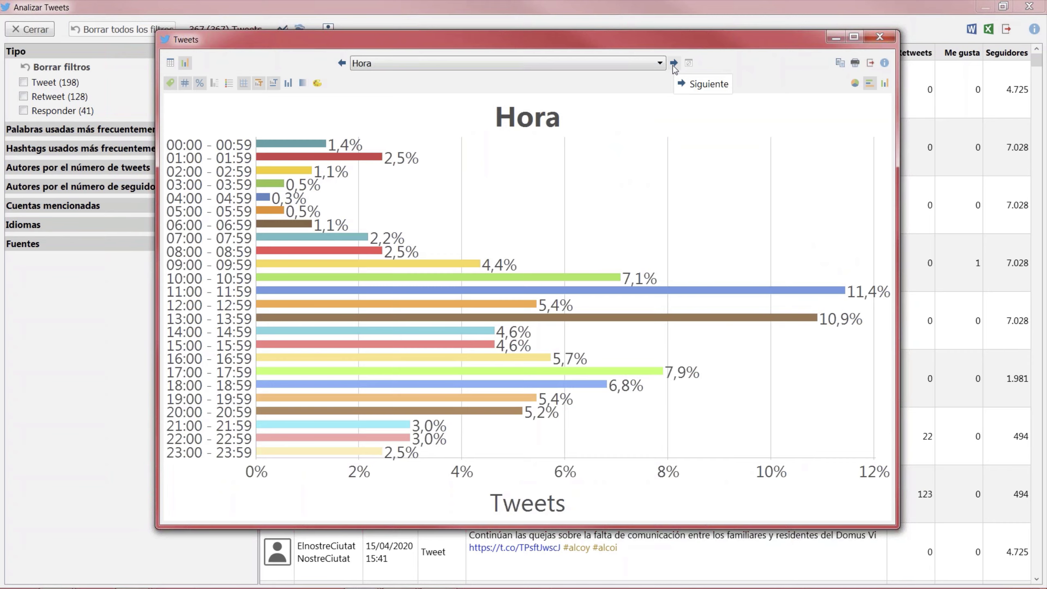
pyautogui.click(674, 63)
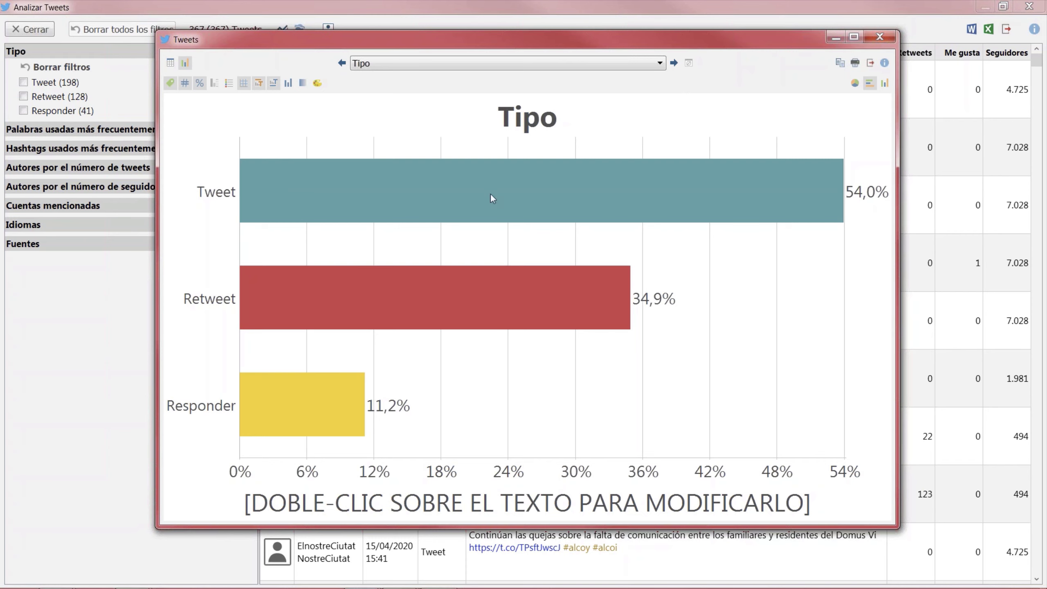
pyautogui.click(674, 63)
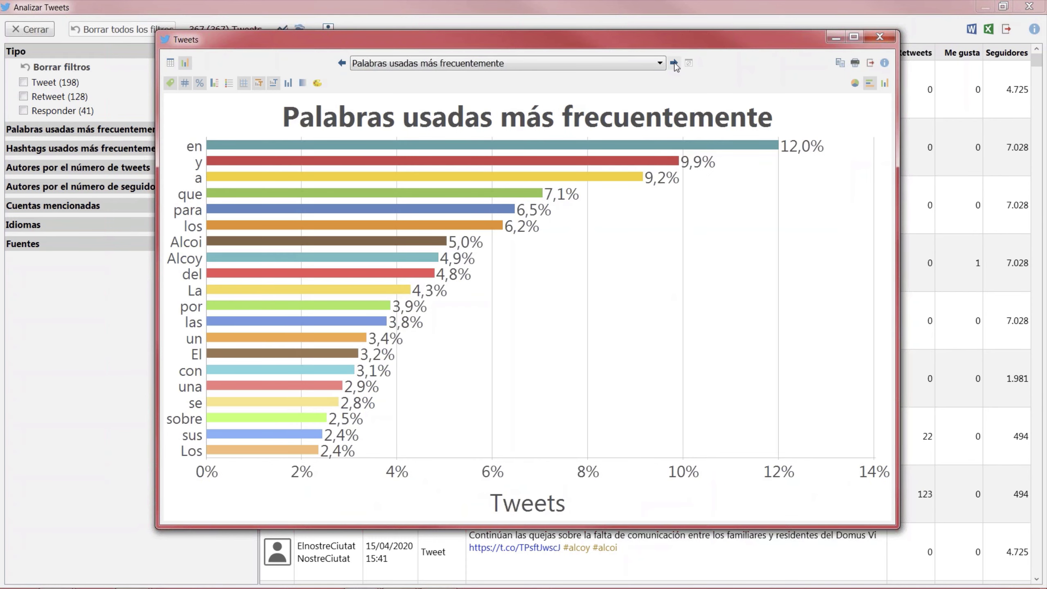
pyautogui.click(674, 63)
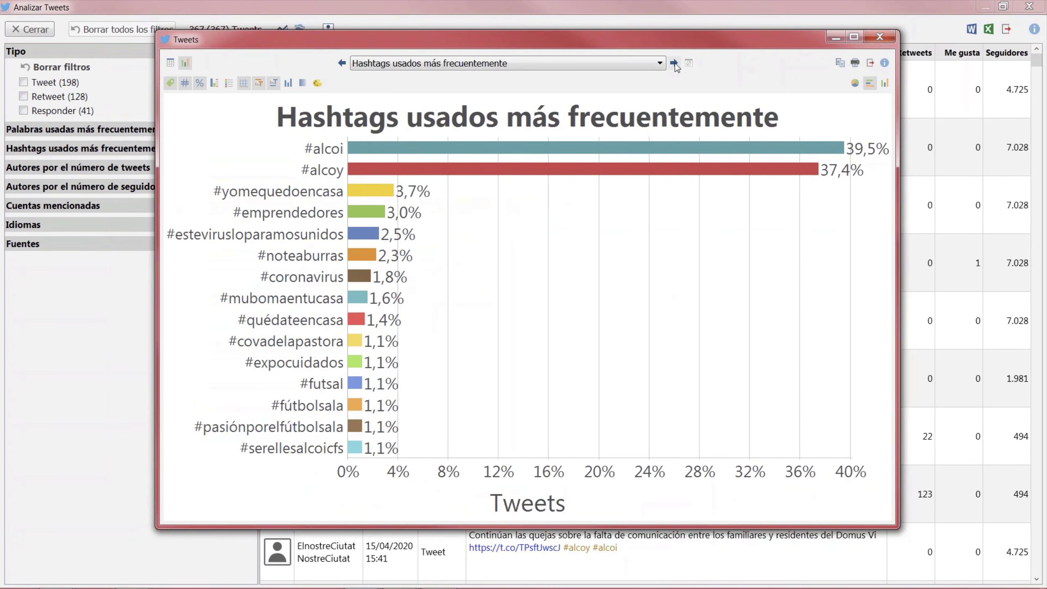
pyautogui.click(674, 63)
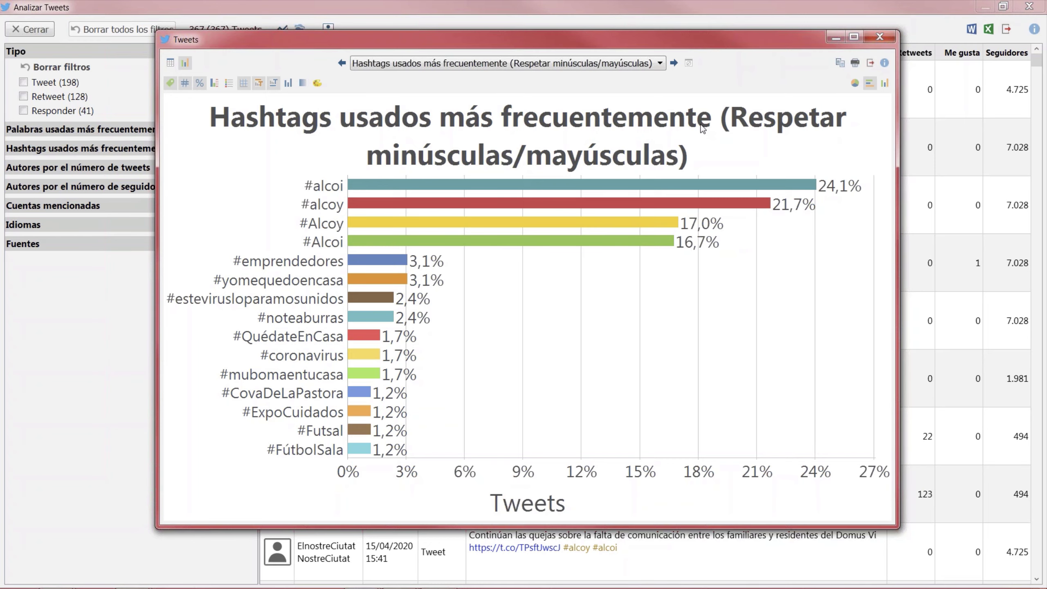
pyautogui.click(880, 37)
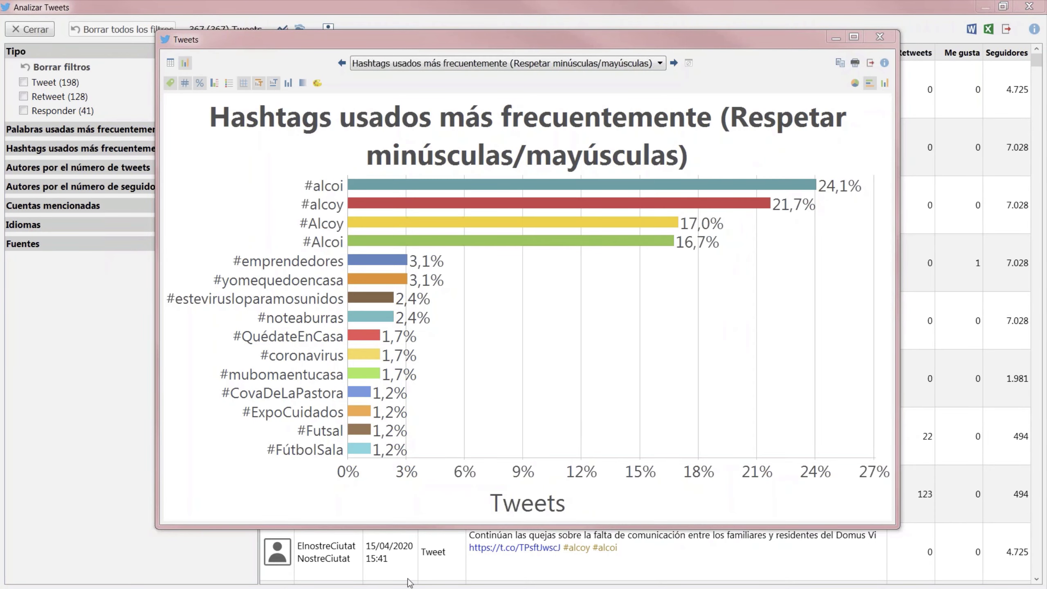
pyautogui.click(879, 36)
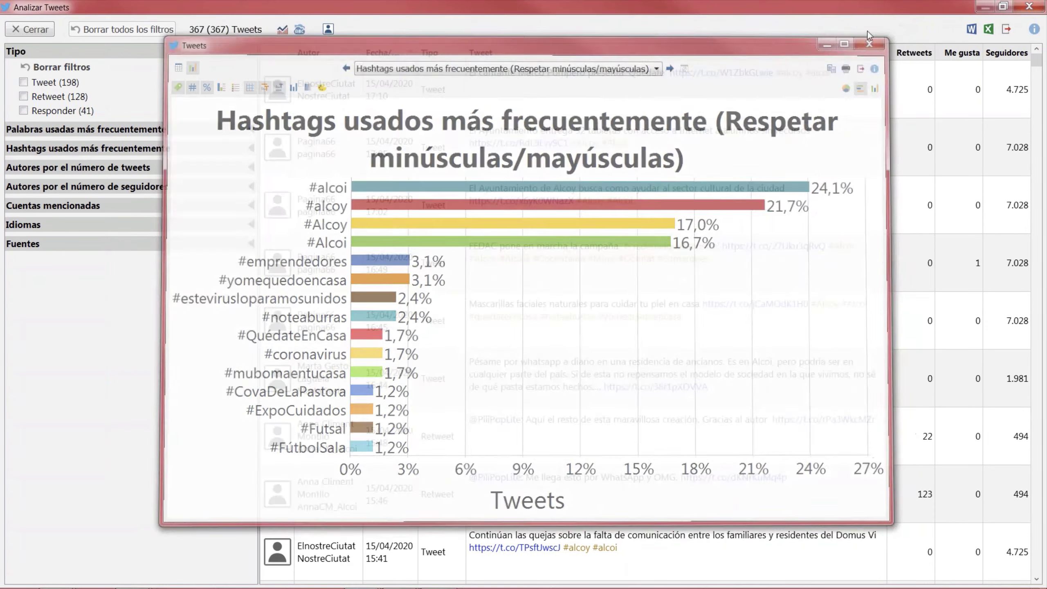
# Step: Close the tweet analysis window and open the document participante 1
pyautogui.click(1030, 6)
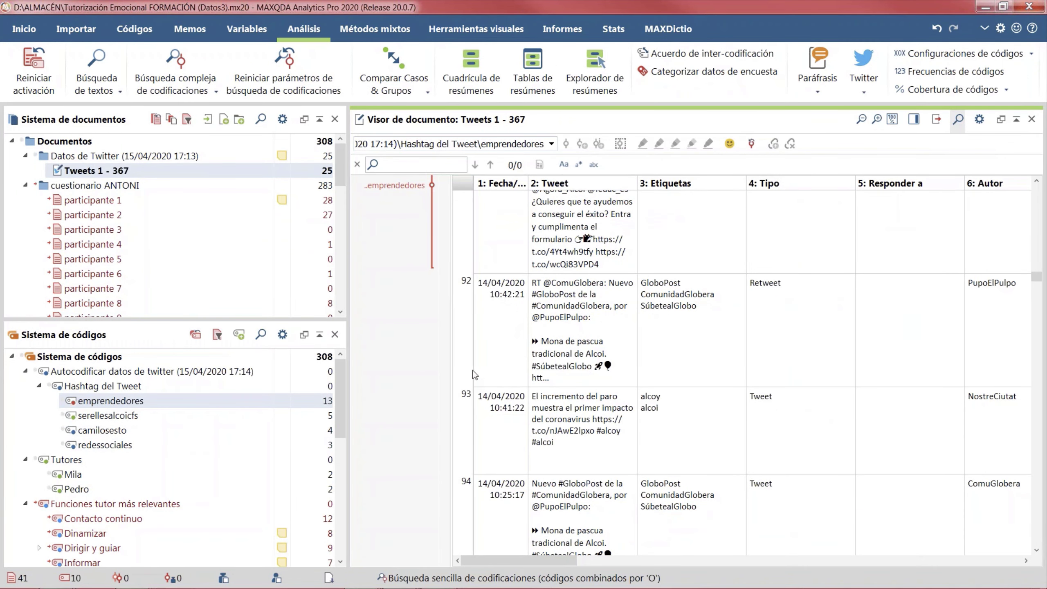
pyautogui.doubleClick(95, 200)
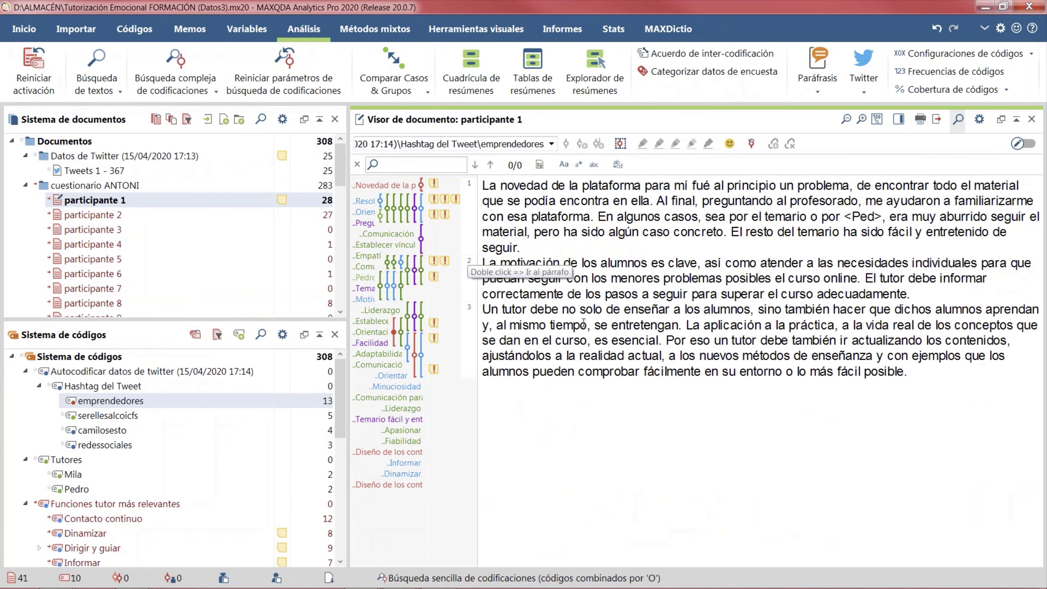
# Step: Examine the new-code dialog and its code memo field for the last sentence of paragraph 3, and cancel it
pyautogui.moveTo(910, 373); pyautogui.dragTo(683, 372)
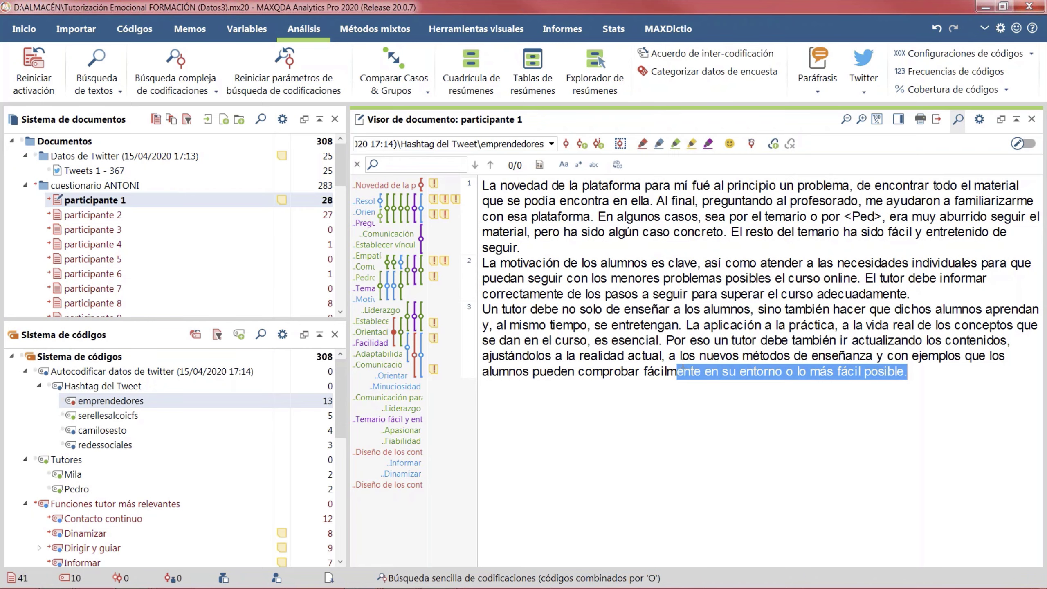
pyautogui.moveTo(683, 367); pyautogui.dragTo(667, 340)
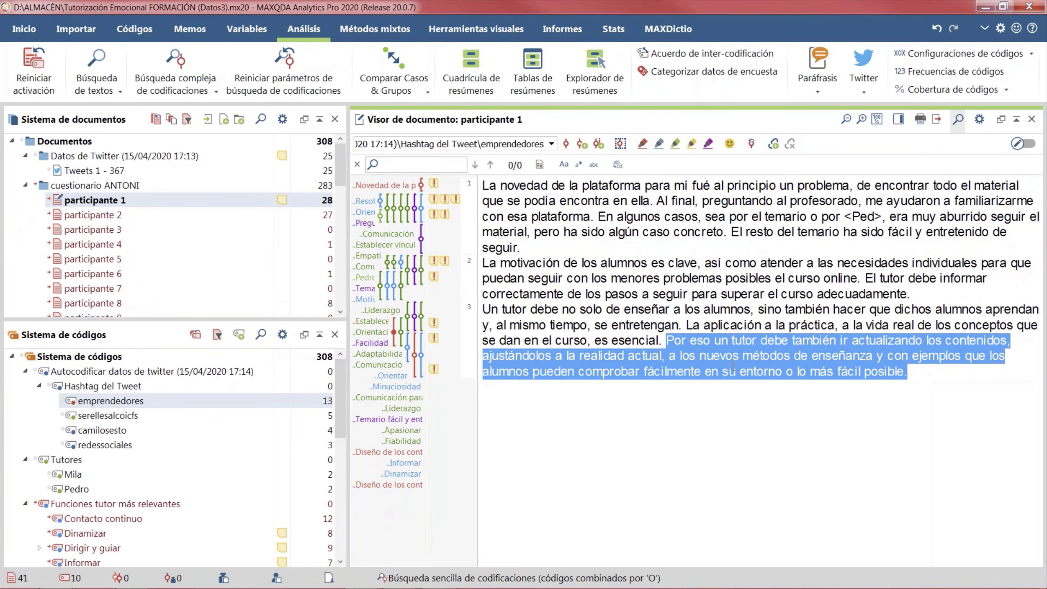
pyautogui.rightClick(733, 366)
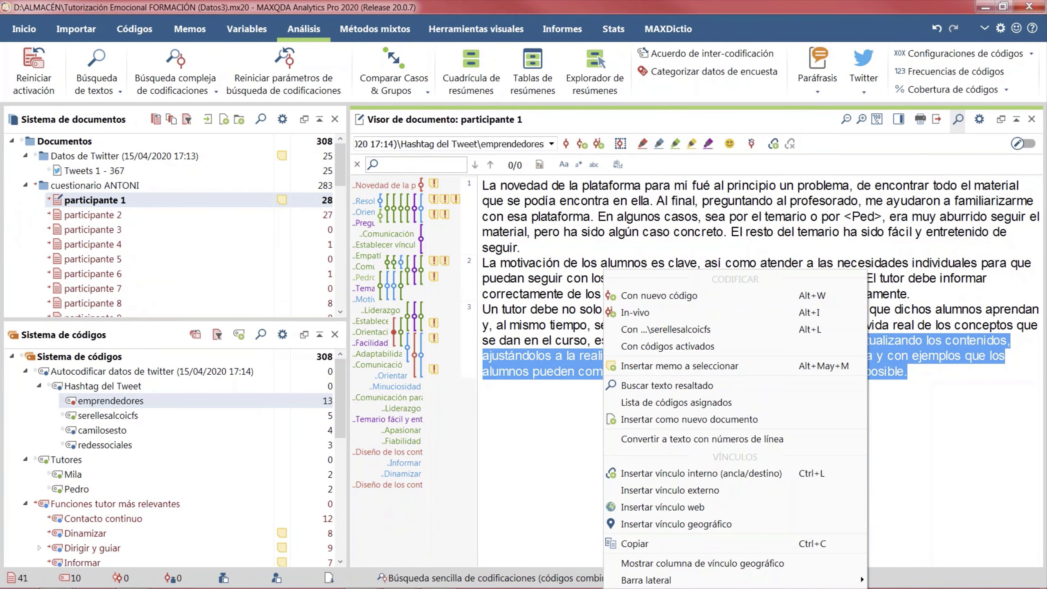
pyautogui.click(674, 296)
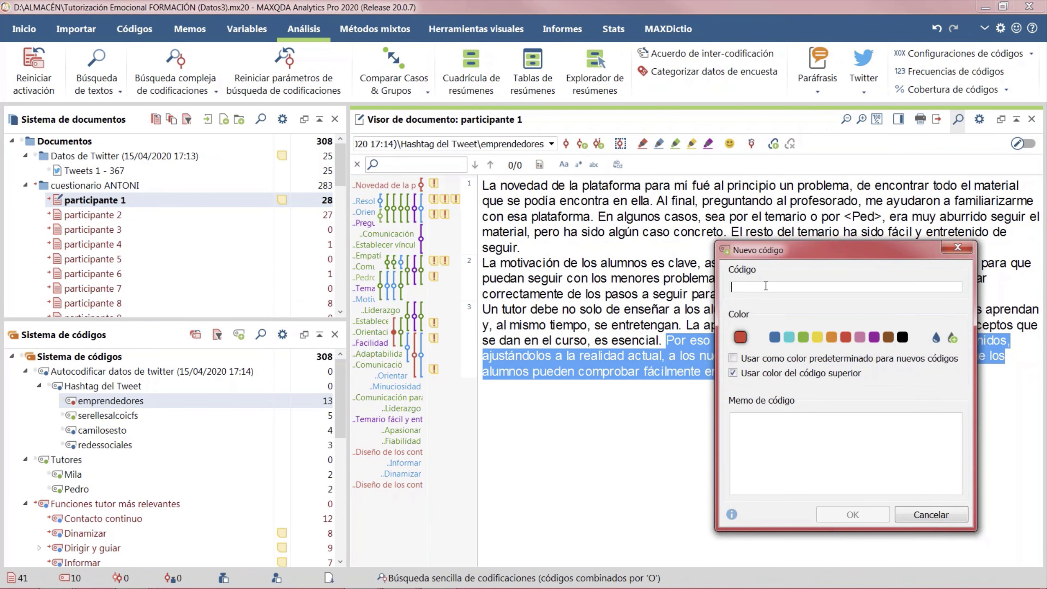
pyautogui.click(752, 425)
pyautogui.click(942, 512)
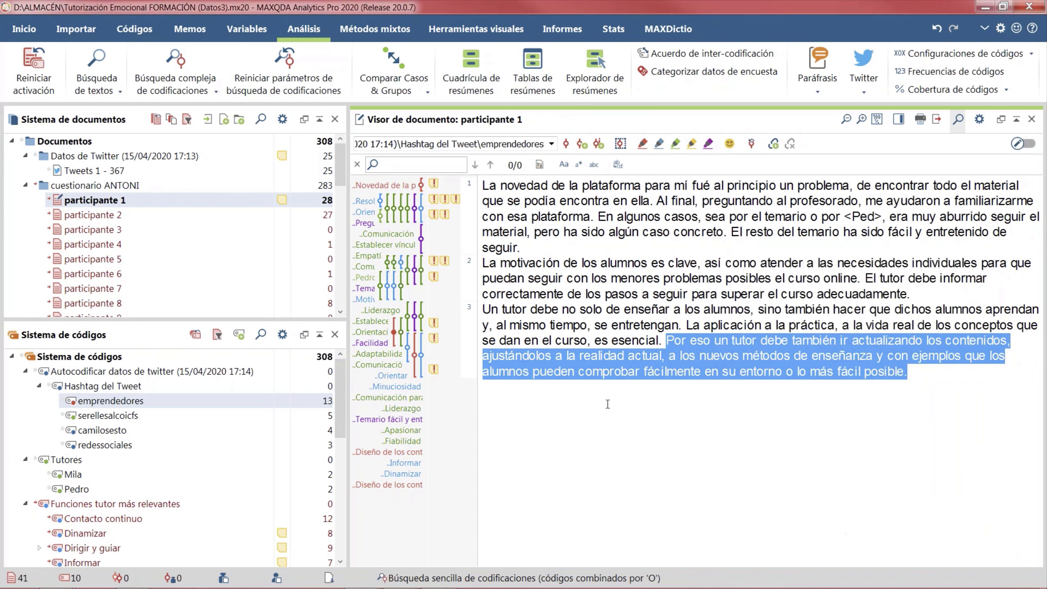
# Step: Open the comment window of the Dinamizar coded segment in paragraph 3 and place it below the document text
pyautogui.doubleClick(421, 355)
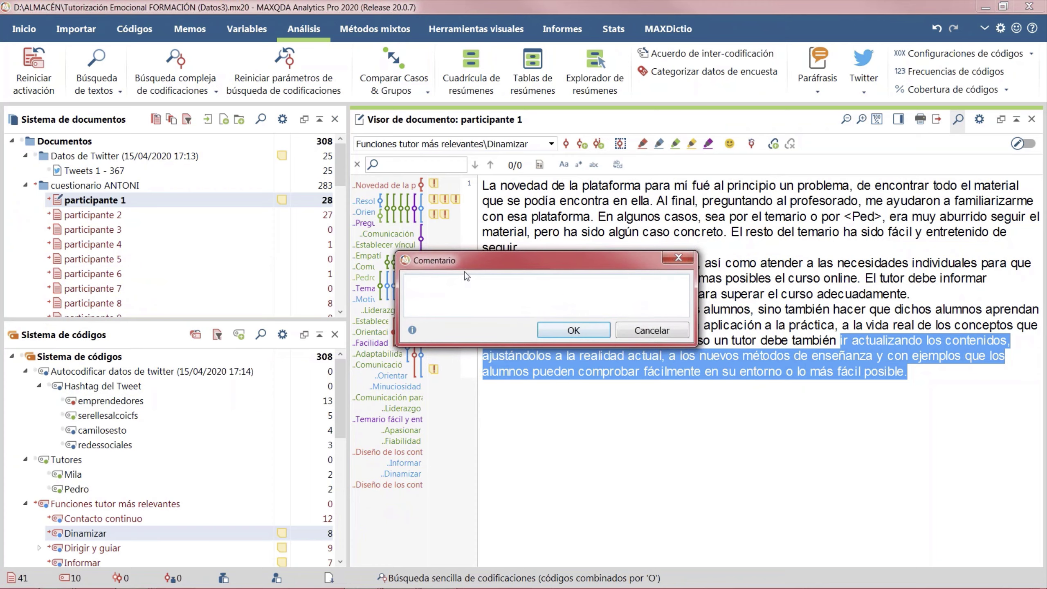
pyautogui.moveTo(463, 259); pyautogui.dragTo(504, 401)
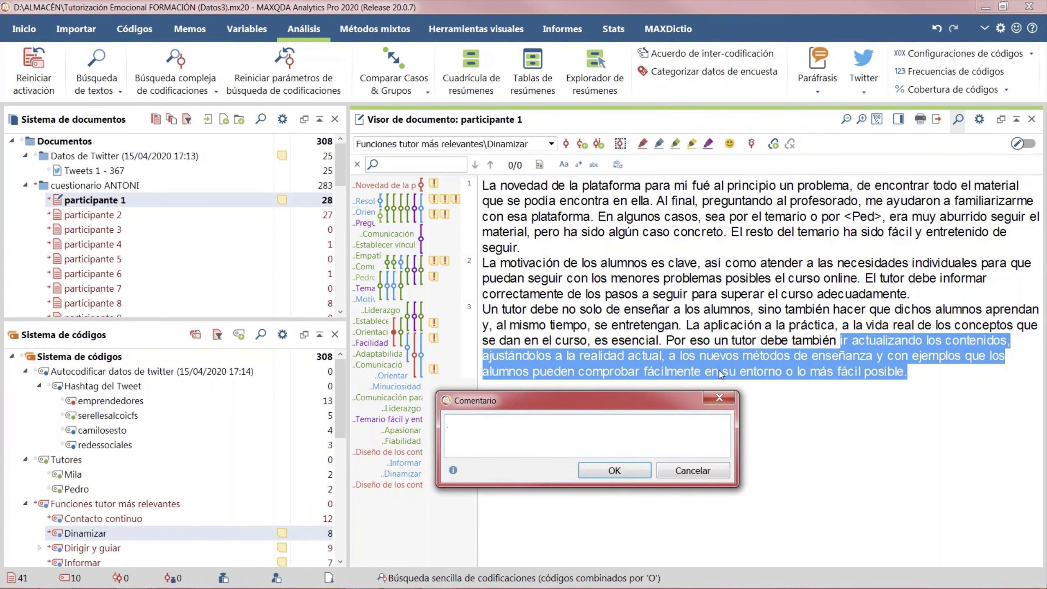